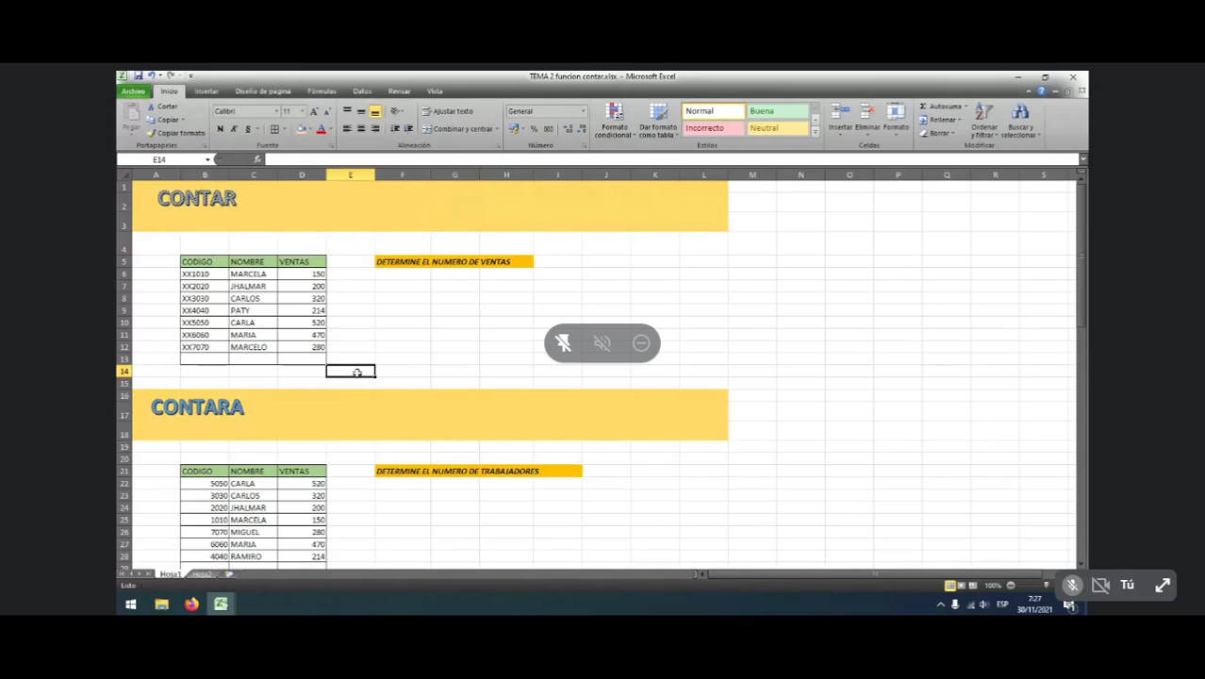
{"action": "left_click", "coordinate": [166, 244]}
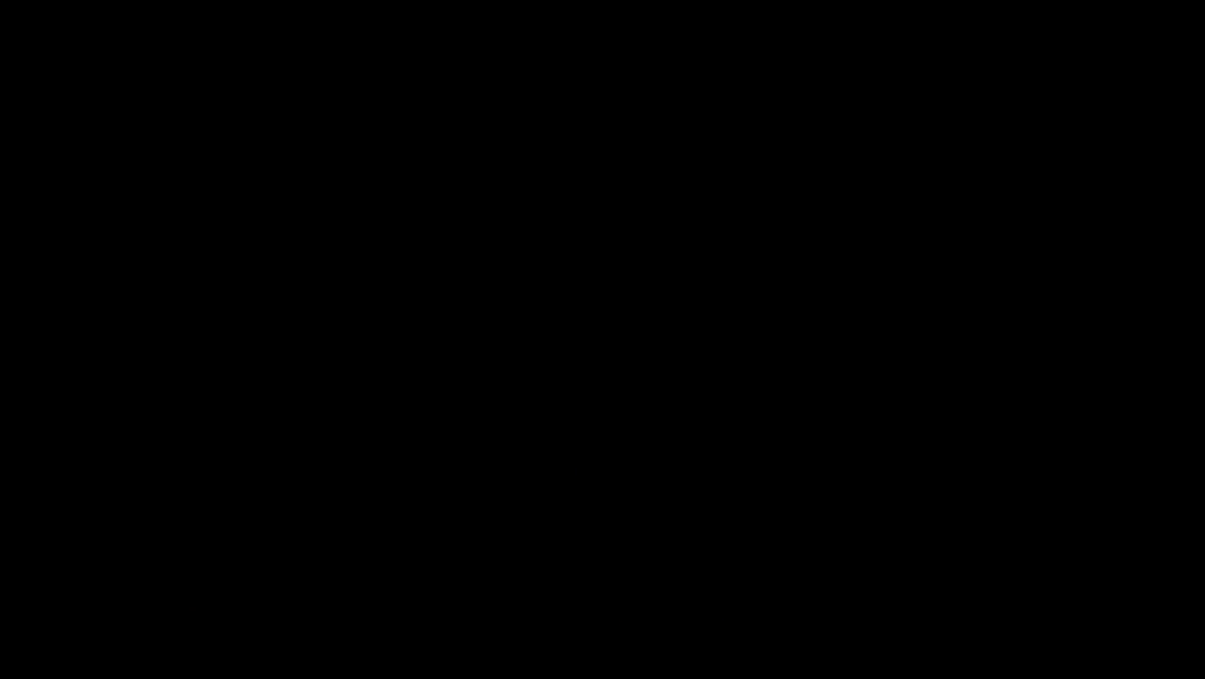
{"action": "scroll", "coordinate": [479, 329], "scroll_direction": "down", "scroll_amount": 4}
{"action": "scroll", "coordinate": [479, 358], "scroll_direction": "up", "scroll_amount": 4}
{"action": "scroll", "coordinate": [488, 377], "scroll_direction": "down", "scroll_amount": 8}
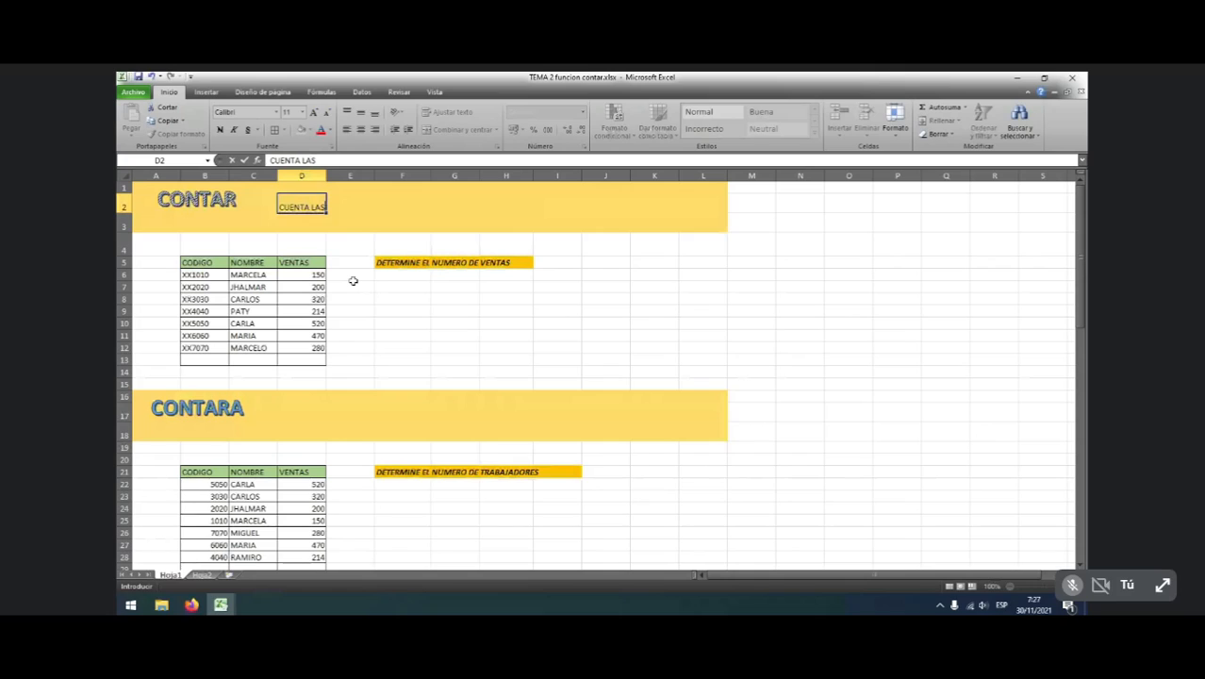
Complete the CONTAR description in D2 so it reads CUENTA LAS CELDAS QUE CONTIENEN NUMEROS
{"action": "type", "text": "CELDAS QUE CONTIENEN "}
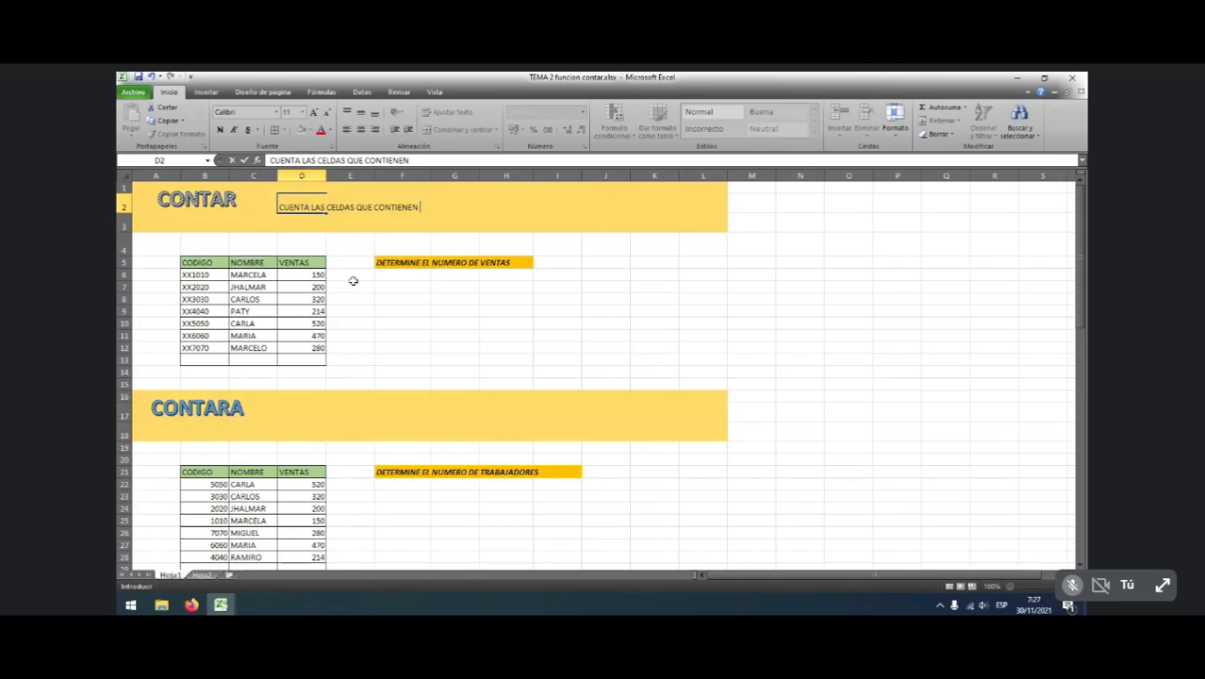
{"action": "type", "text": "NUMEROS"}
{"action": "left_click", "coordinate": [439, 213]}
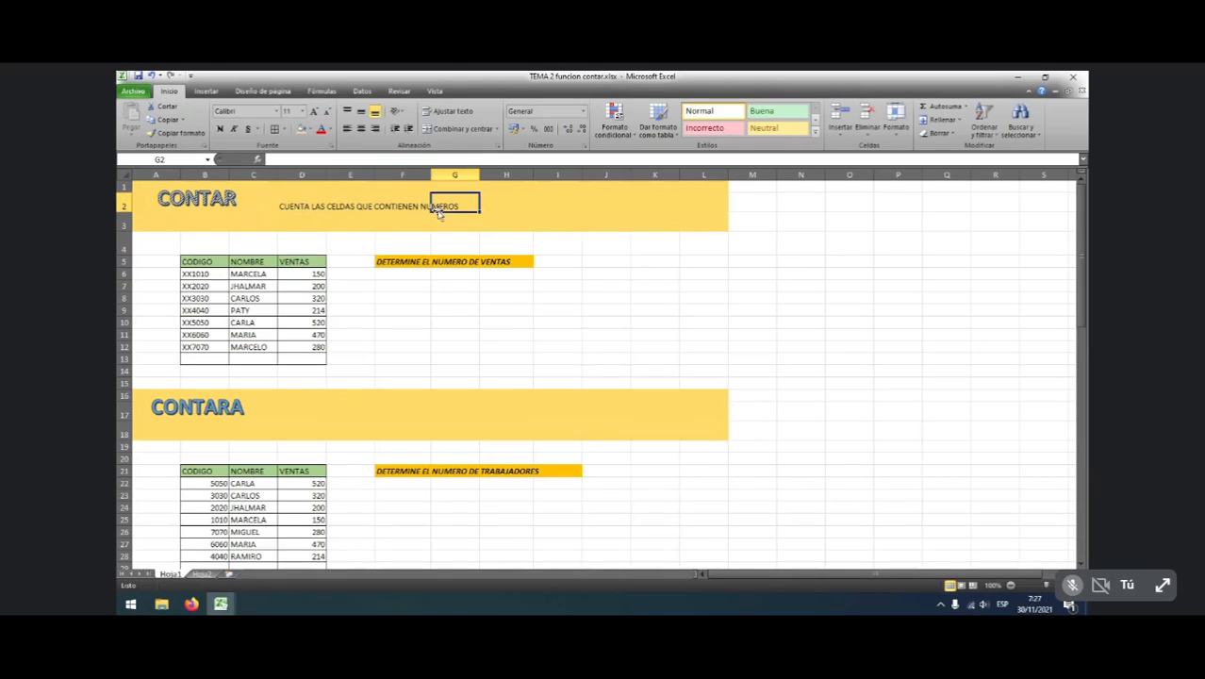
Make the word NUMEROS in the D2 description bold and larger than the rest of the text
{"action": "key", "text": "Left"}
{"action": "key", "text": "Left"}
{"action": "key", "text": "Left"}
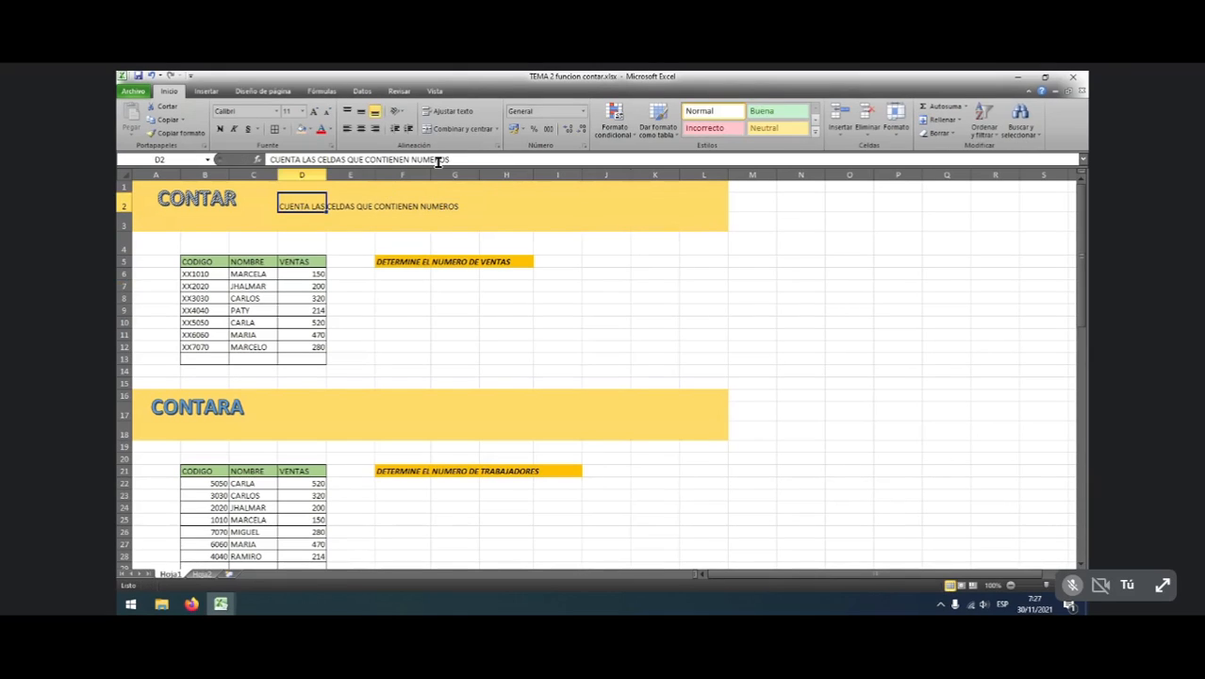
{"action": "double_click", "coordinate": [437, 161]}
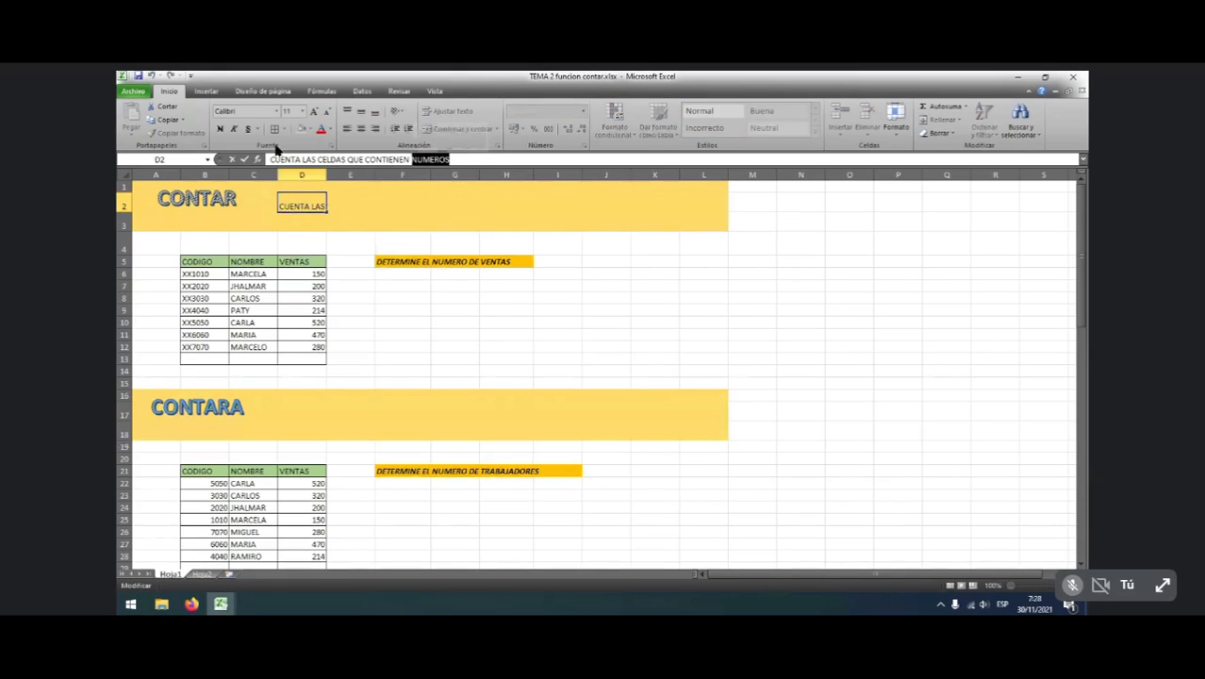
{"action": "key", "text": "ctrl+n"}
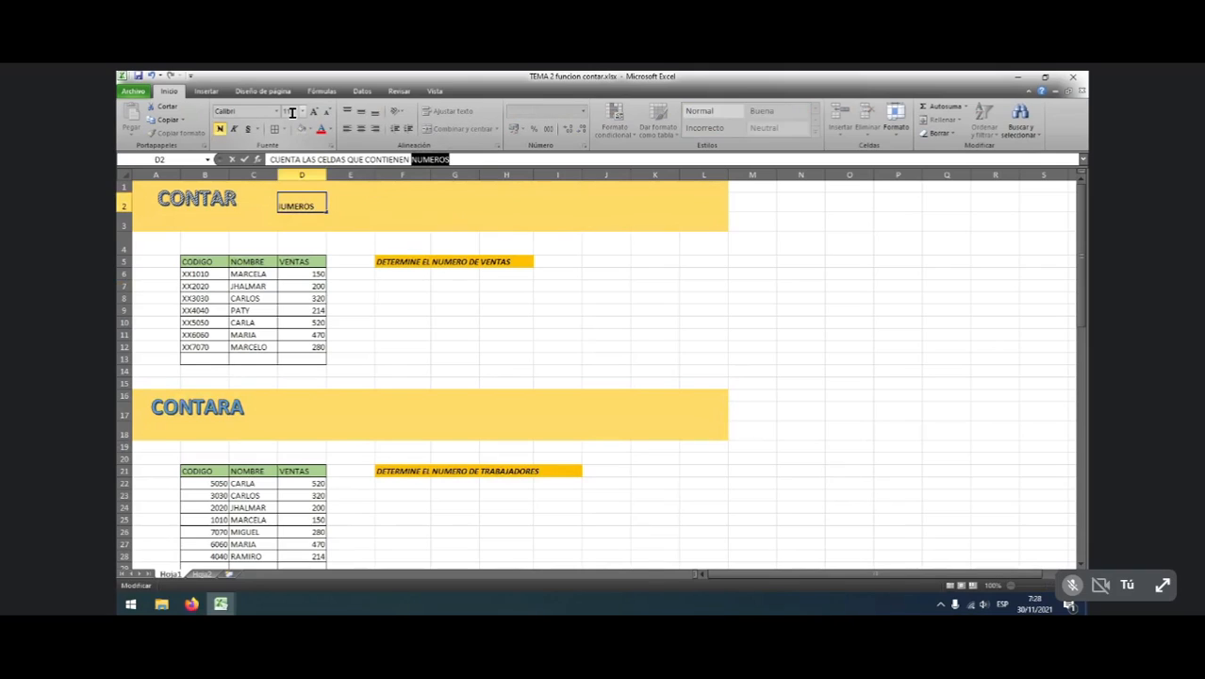
{"action": "left_click", "coordinate": [375, 301]}
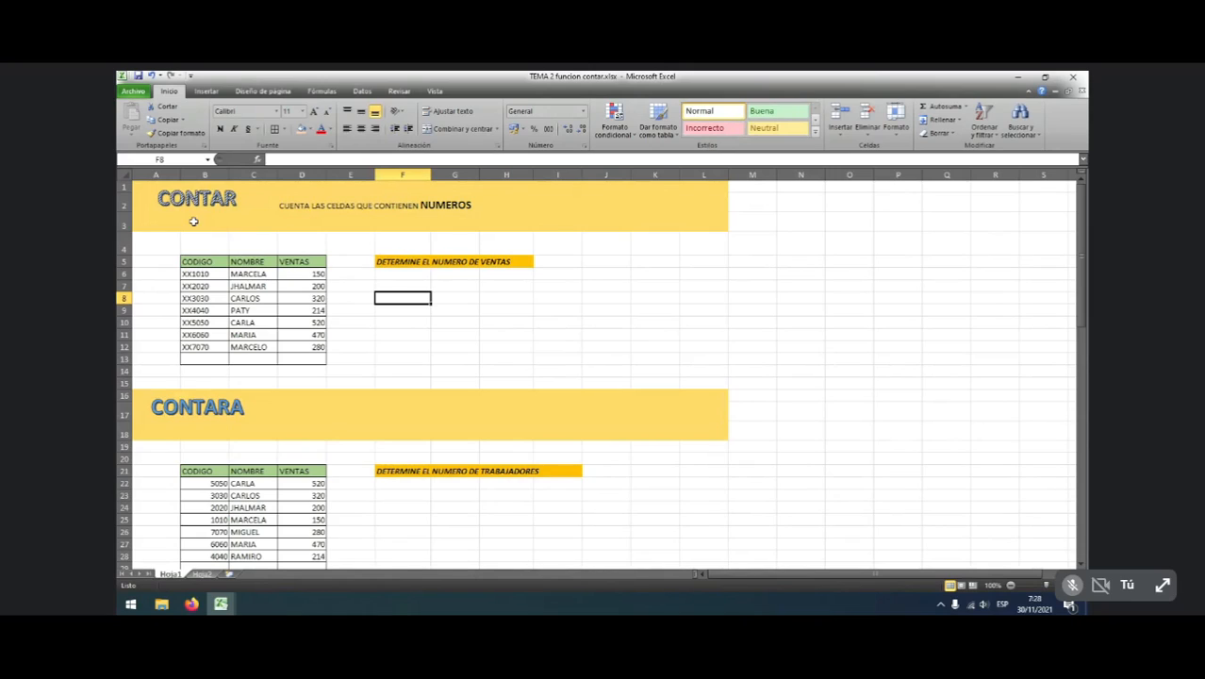
Examine the VENTAS values in the CONTAR table and the blank cell beneath them
{"action": "left_click_drag", "start_coordinate": [319, 275], "coordinate": [319, 325]}
{"action": "left_click", "coordinate": [402, 334]}
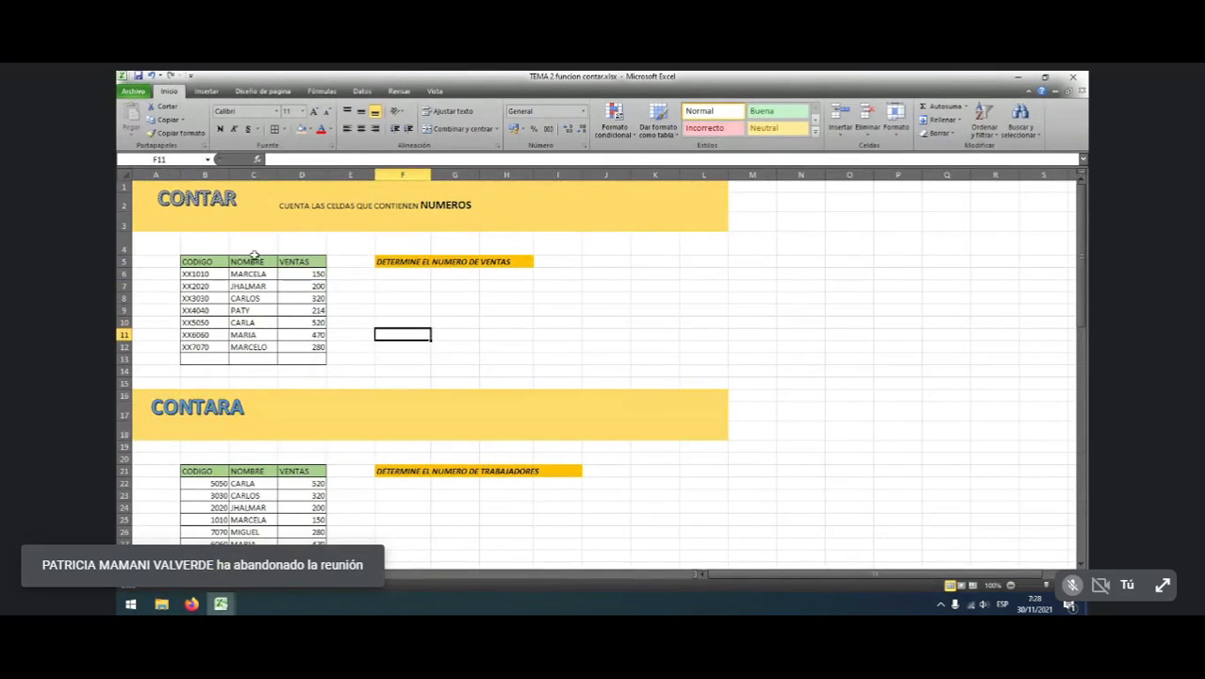
{"action": "left_click", "coordinate": [393, 276]}
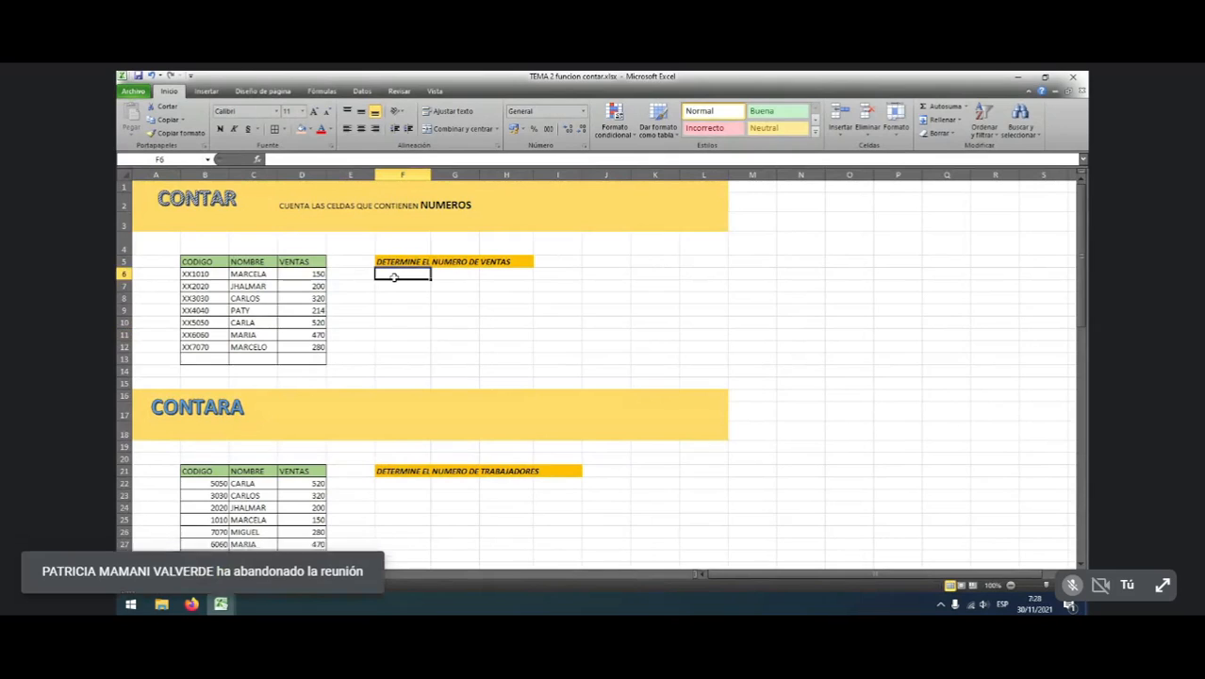
{"action": "left_click", "coordinate": [397, 282]}
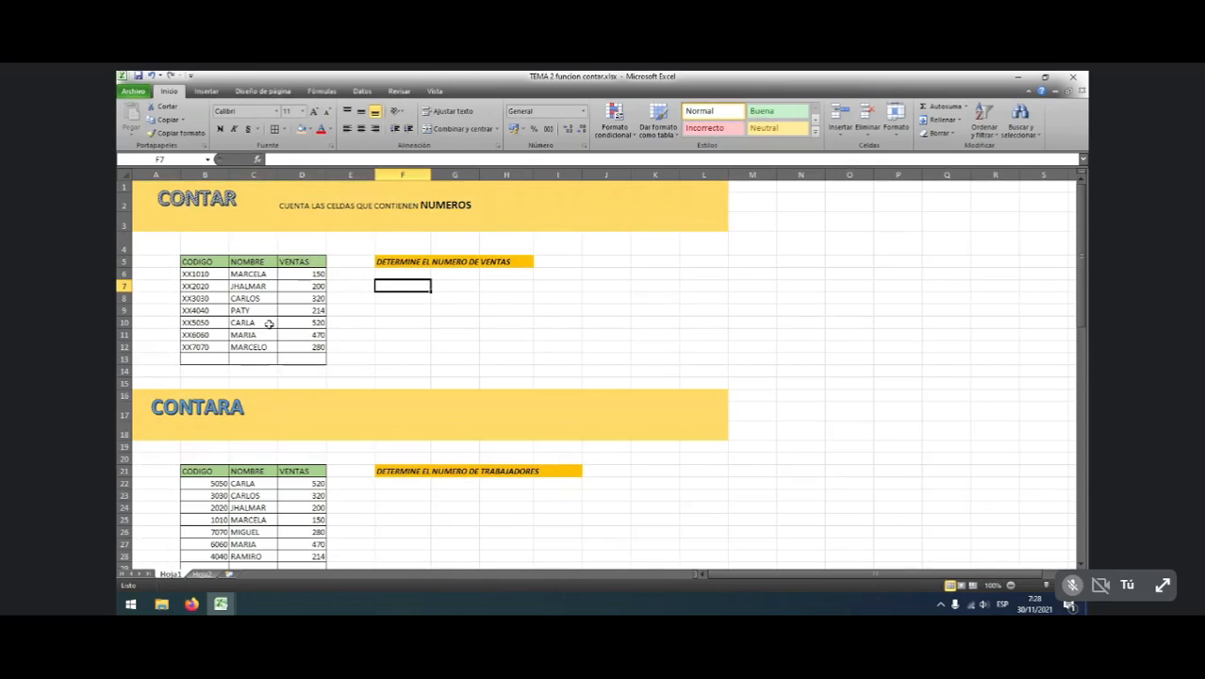
{"action": "left_click", "coordinate": [325, 274]}
{"action": "left_click", "coordinate": [314, 321]}
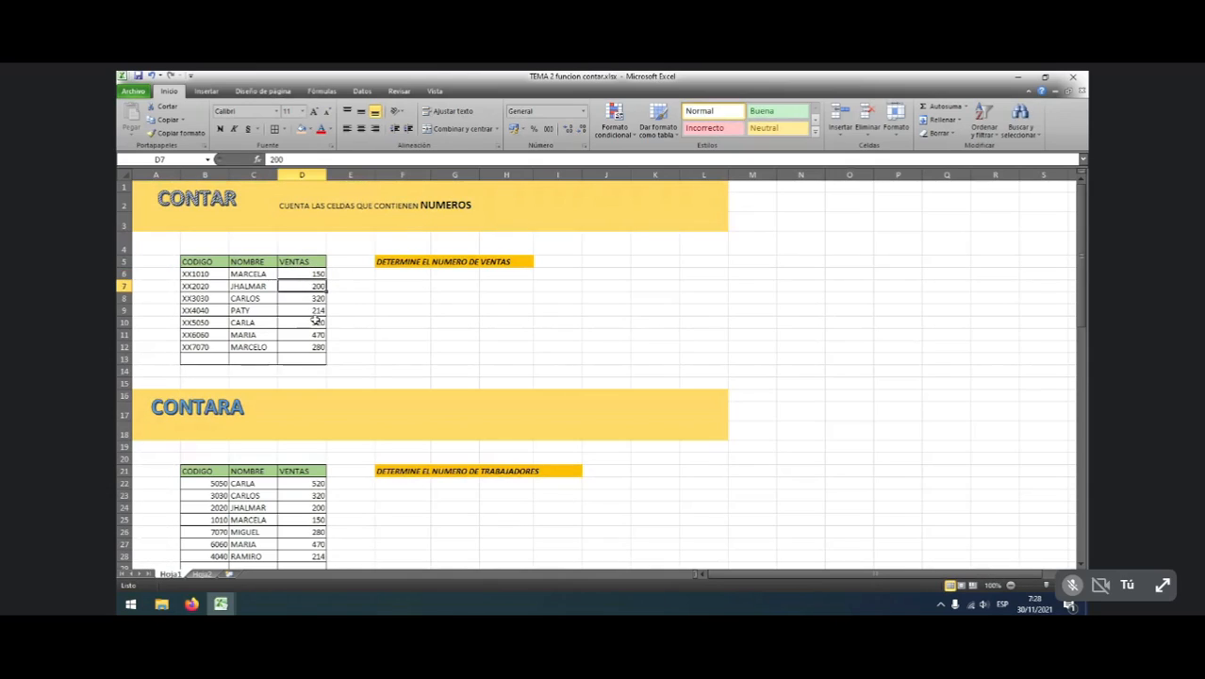
{"action": "left_click", "coordinate": [336, 272]}
{"action": "left_click", "coordinate": [333, 286]}
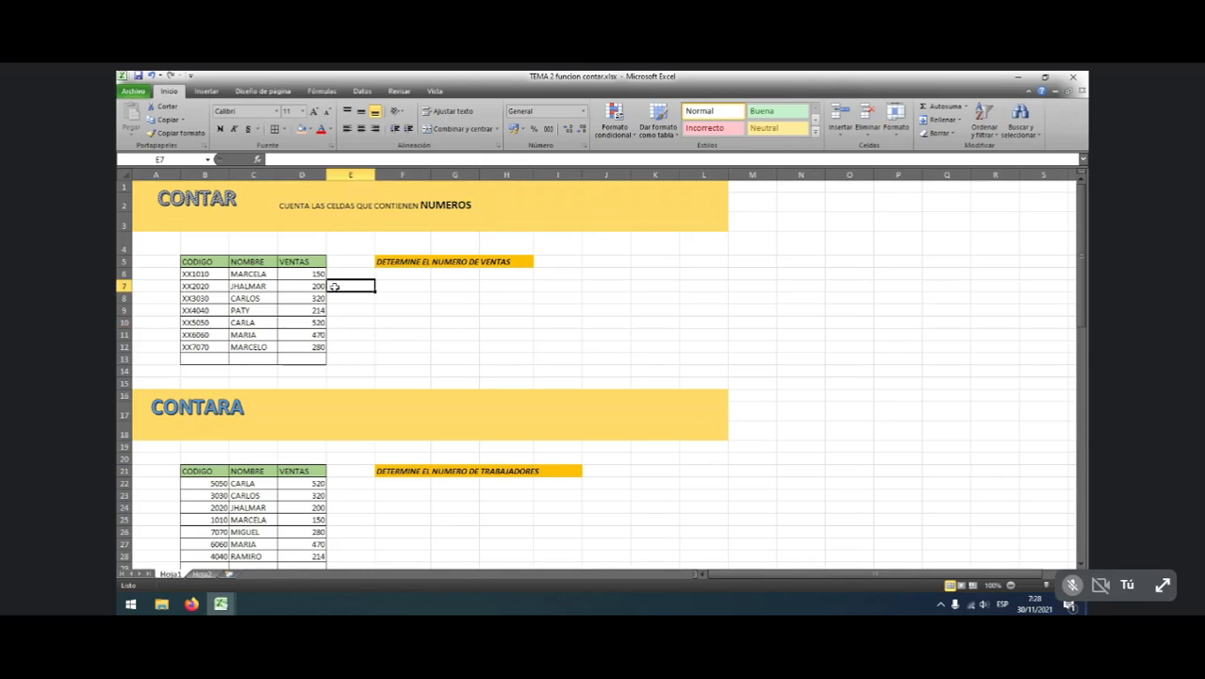
{"action": "left_click", "coordinate": [311, 360]}
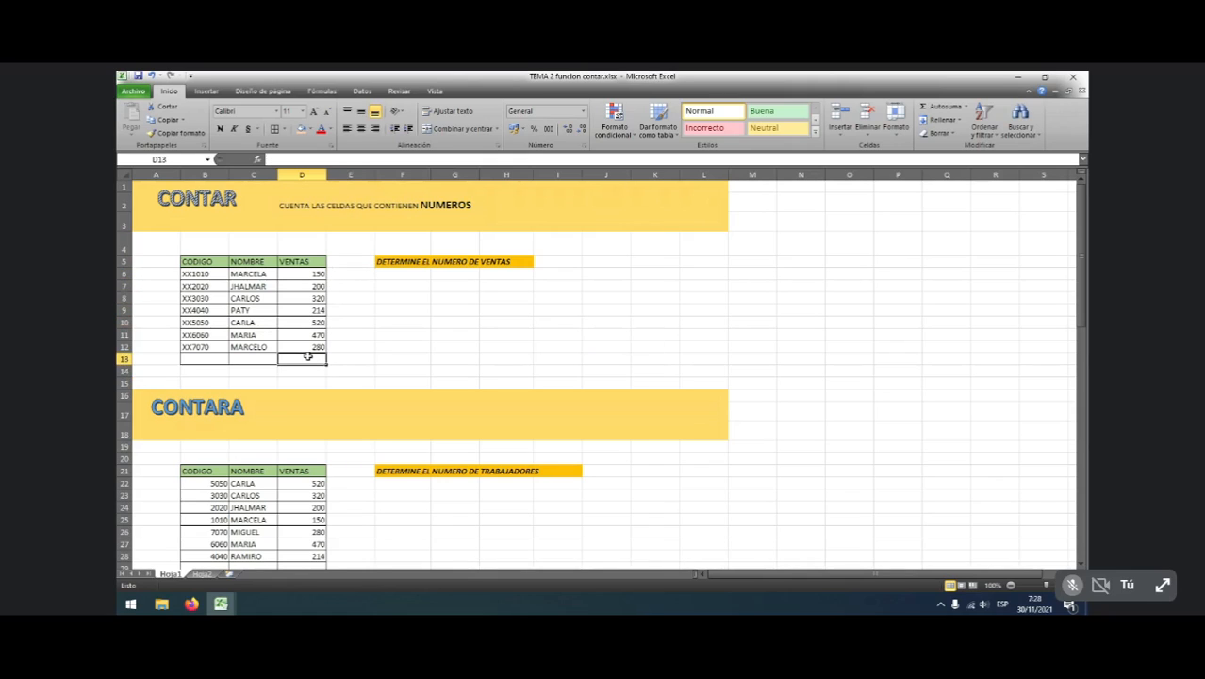
{"action": "left_click", "coordinate": [332, 273]}
{"action": "left_click", "coordinate": [332, 285]}
{"action": "left_click", "coordinate": [332, 312]}
Count the sales in D13 with the formula =CONTAR(D6:D12)
{"action": "left_click", "coordinate": [315, 357]}
{"action": "type", "text": "="}
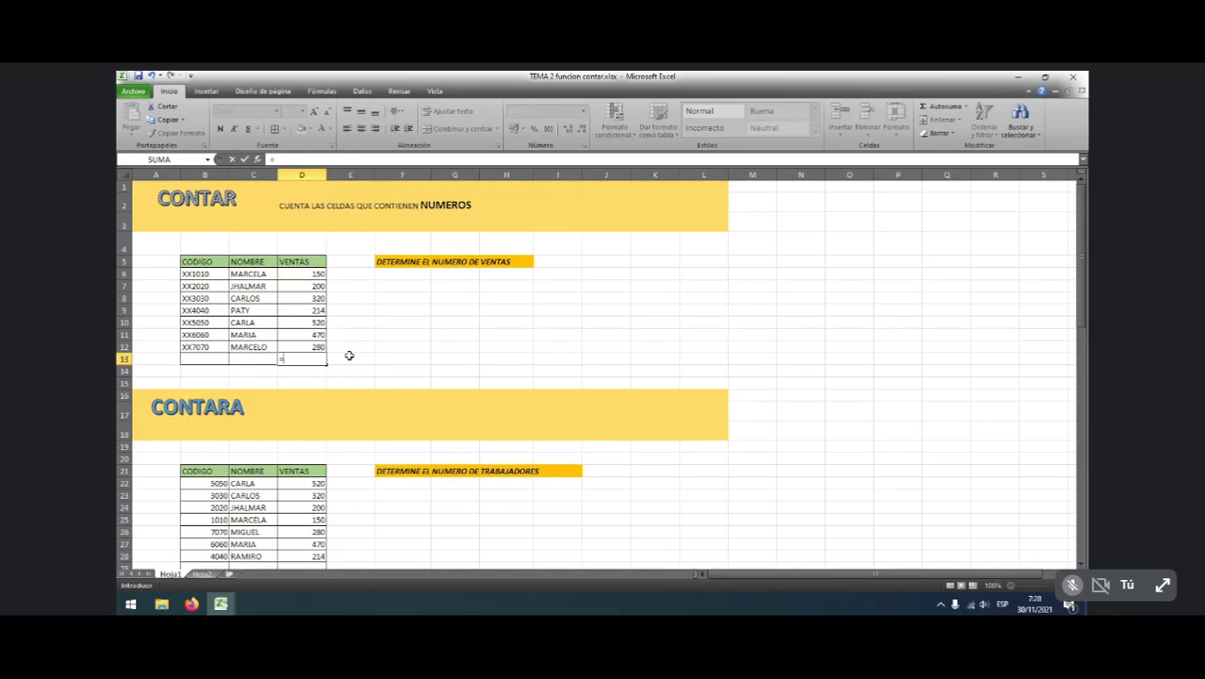
{"action": "type", "text": "CONTAR"}
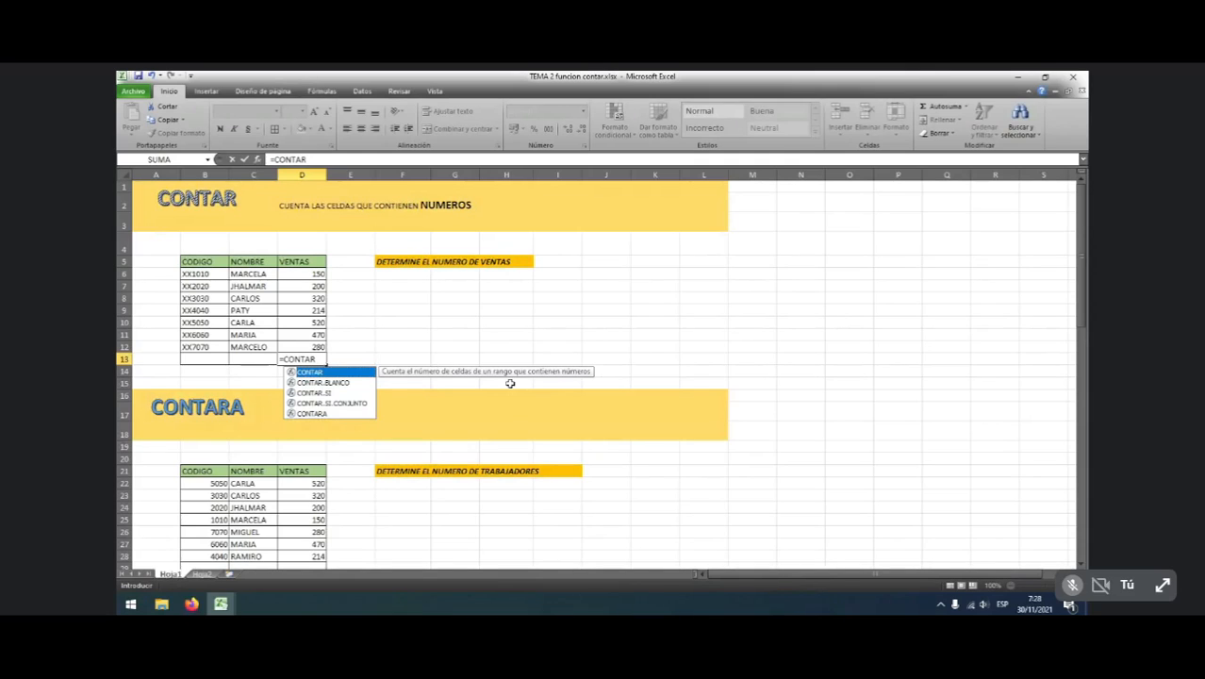
{"action": "double_click", "coordinate": [319, 373]}
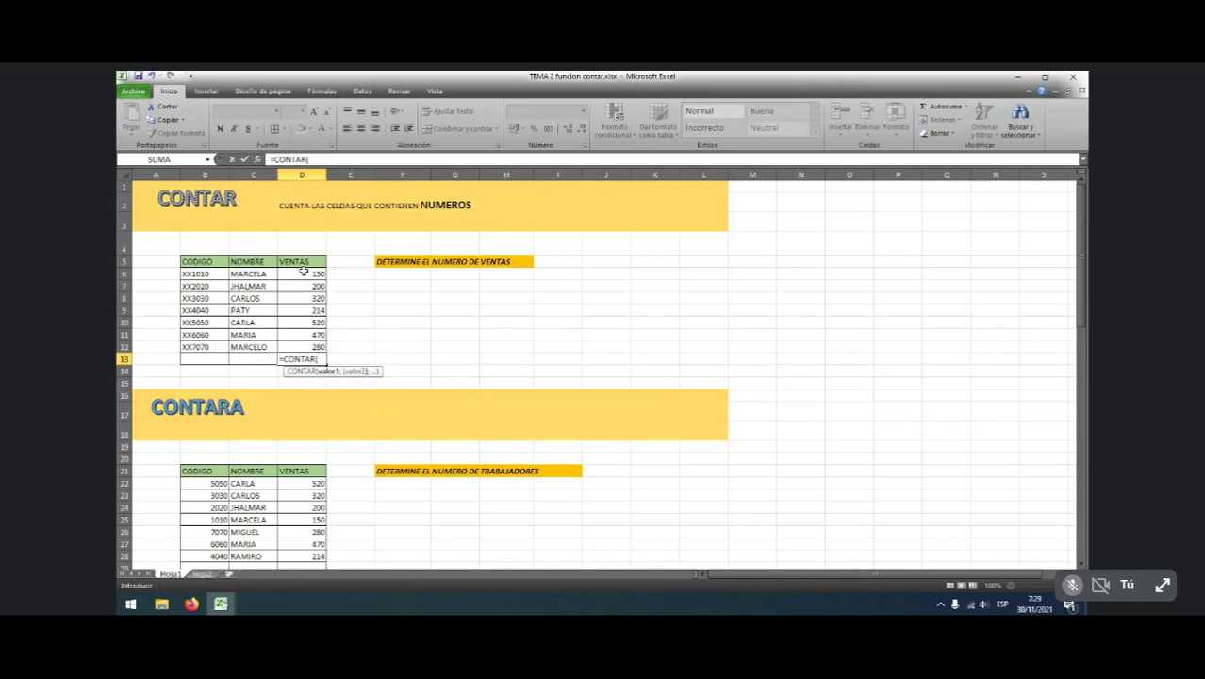
{"action": "left_click_drag", "start_coordinate": [303, 272], "coordinate": [303, 345]}
{"action": "type", "text": ")"}
{"action": "key", "text": "Return"}
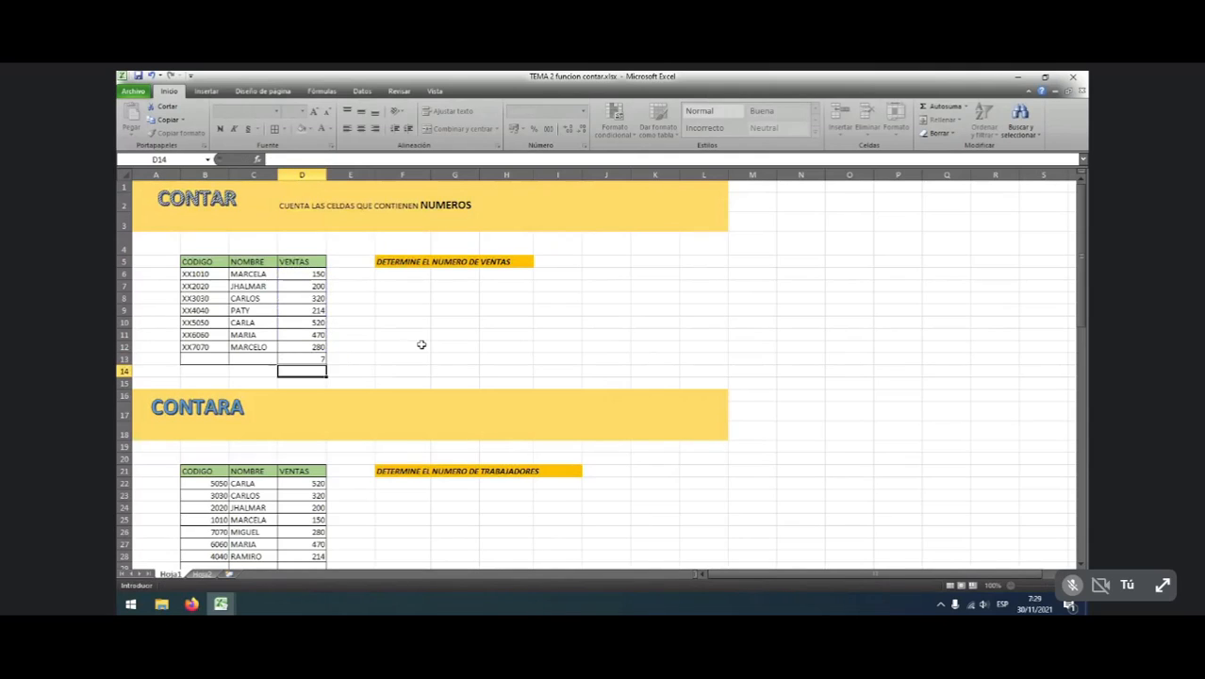
Check the count in D13 against the individual sales values in the VENTAS column
{"action": "left_click", "coordinate": [325, 359]}
{"action": "left_click", "coordinate": [351, 273]}
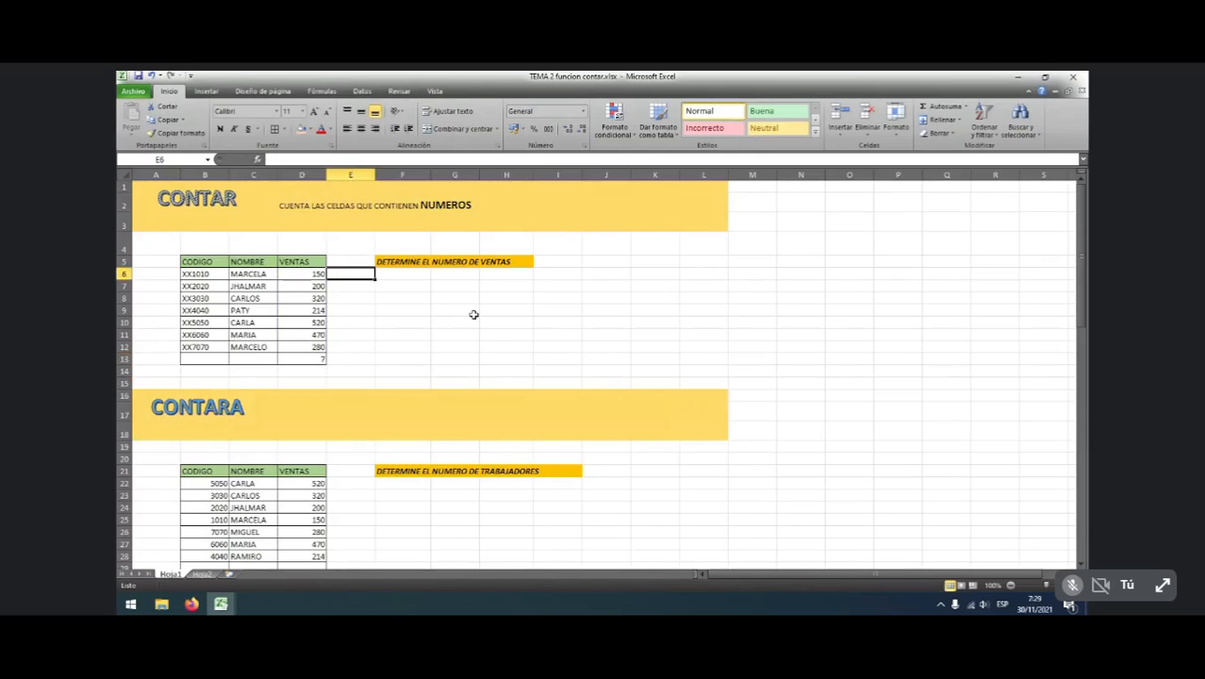
{"action": "key", "text": "Left"}
{"action": "key", "text": "Down"}
{"action": "key", "text": "Down"}
{"action": "key", "text": "Down"}
{"action": "key", "text": "Down"}
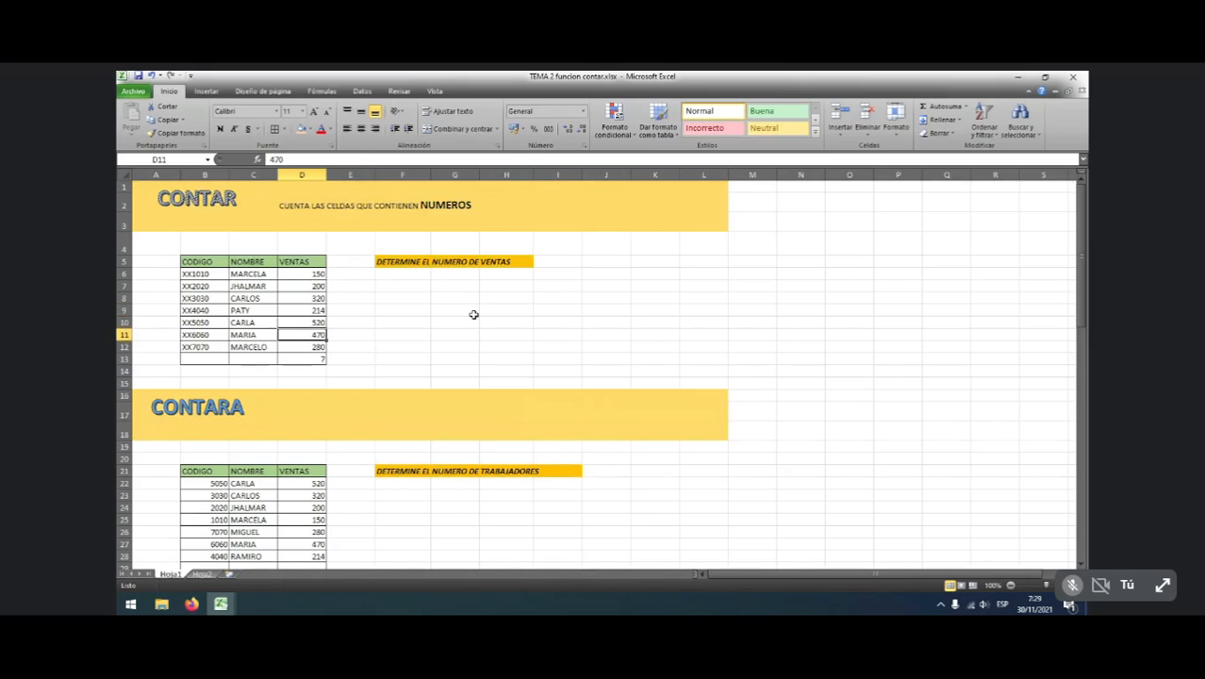
{"action": "left_click", "coordinate": [465, 319]}
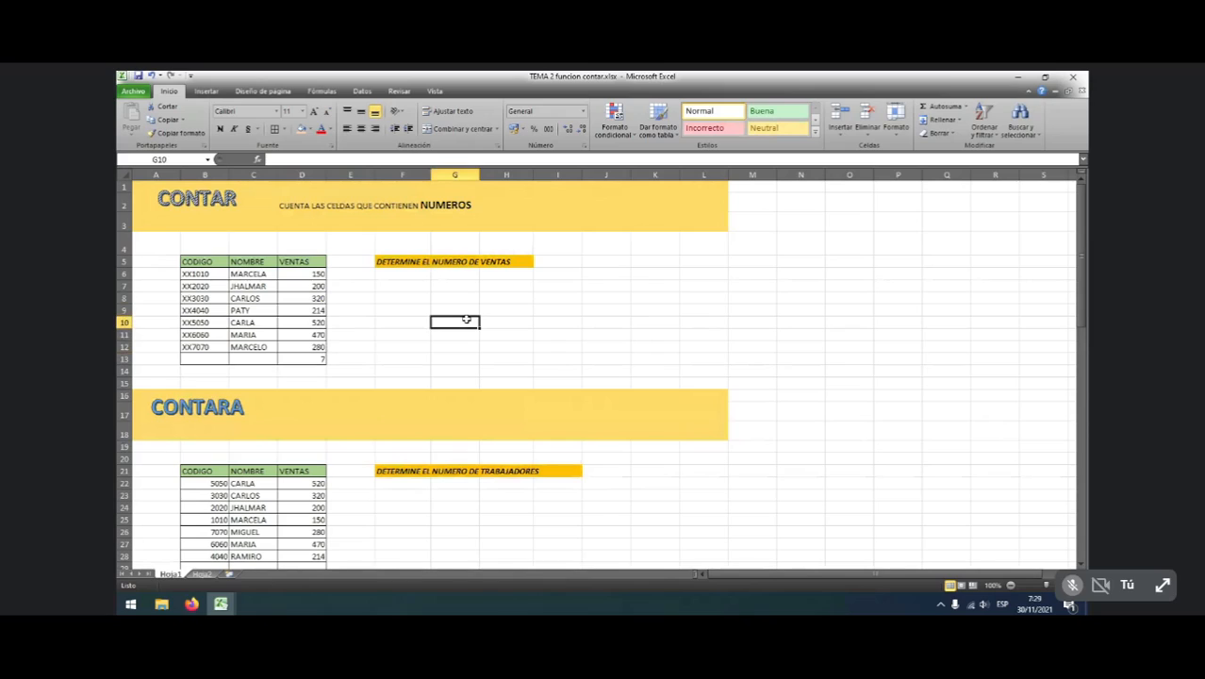
Apply CONTAR to the NOMBRE column by entering =CONTAR(C6:C12) in C13
{"action": "left_click", "coordinate": [262, 359]}
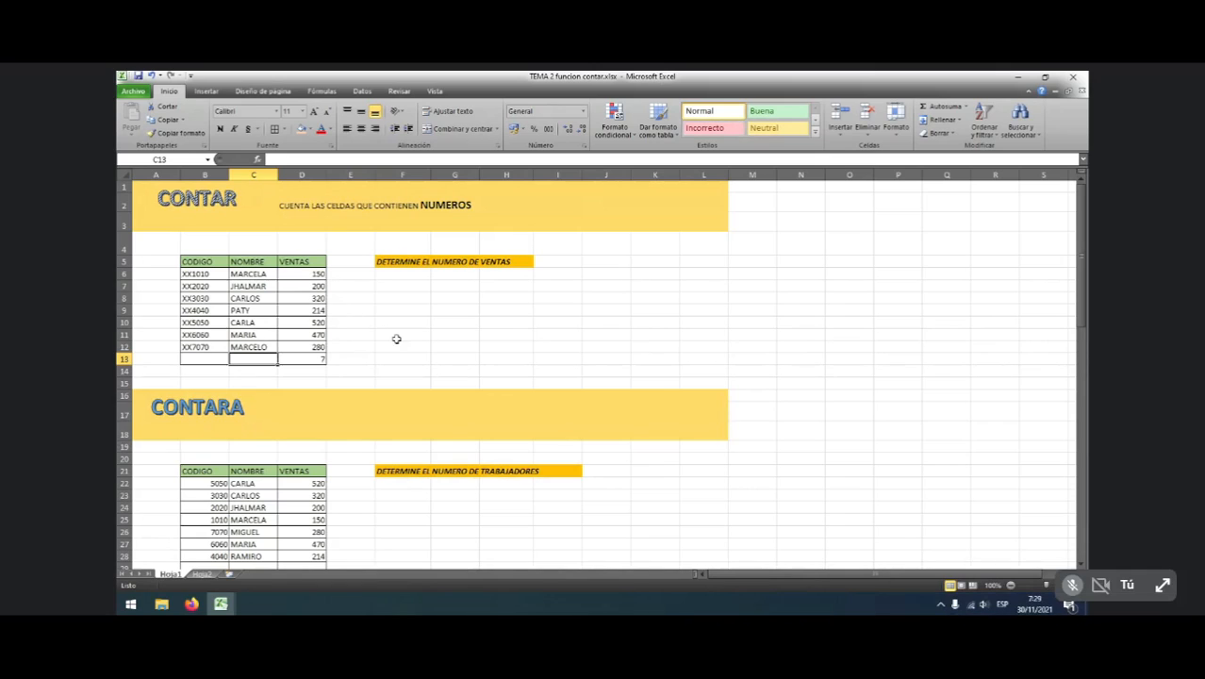
{"action": "type", "text": "=CONTAR("}
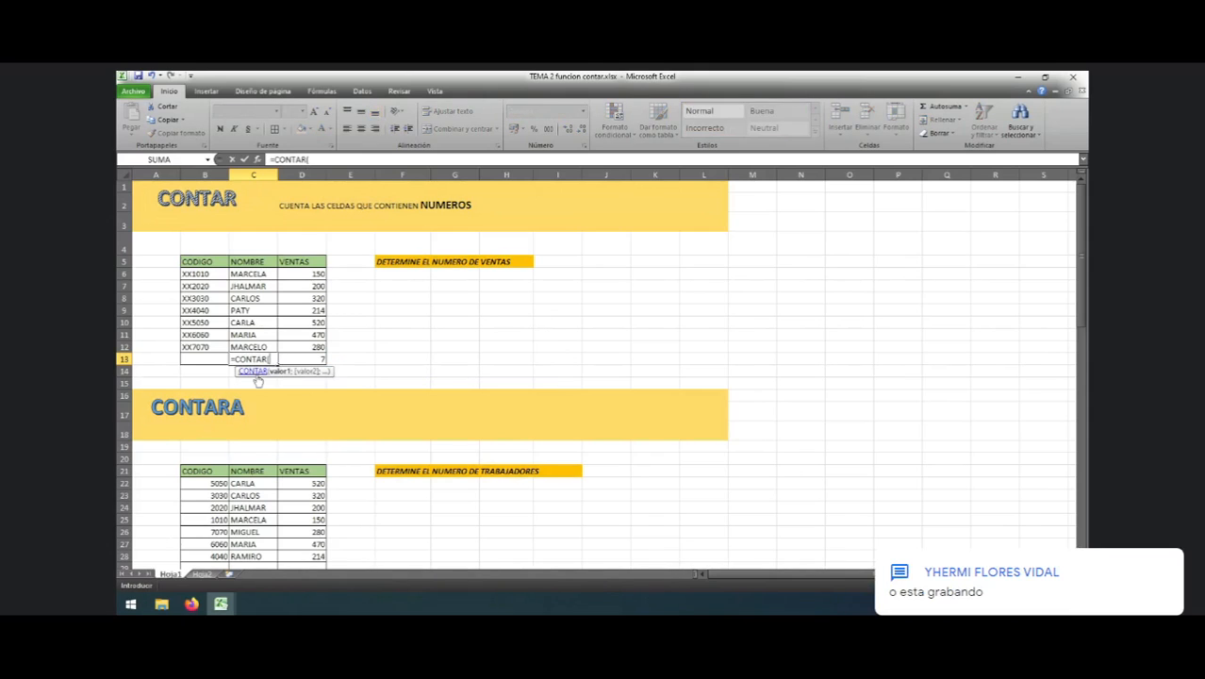
{"action": "double_click", "coordinate": [258, 373]}
{"action": "left_click_drag", "start_coordinate": [251, 280], "coordinate": [247, 347]}
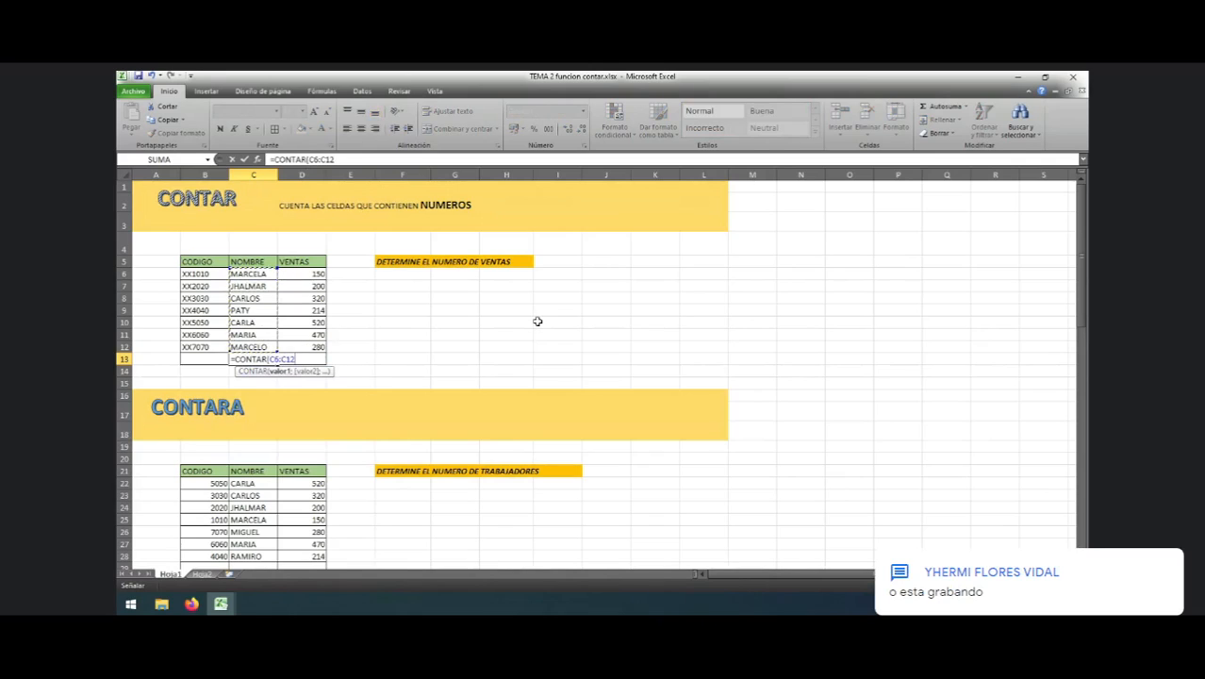
{"action": "type", "text": ")"}
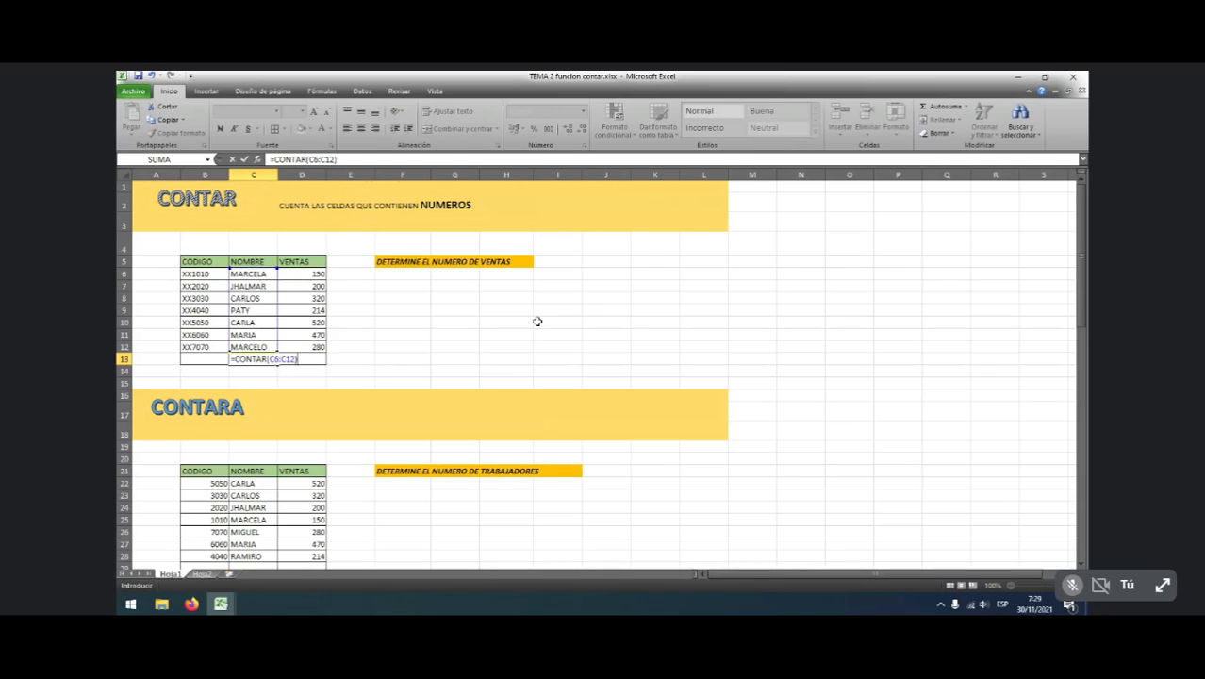
{"action": "key", "text": "Return"}
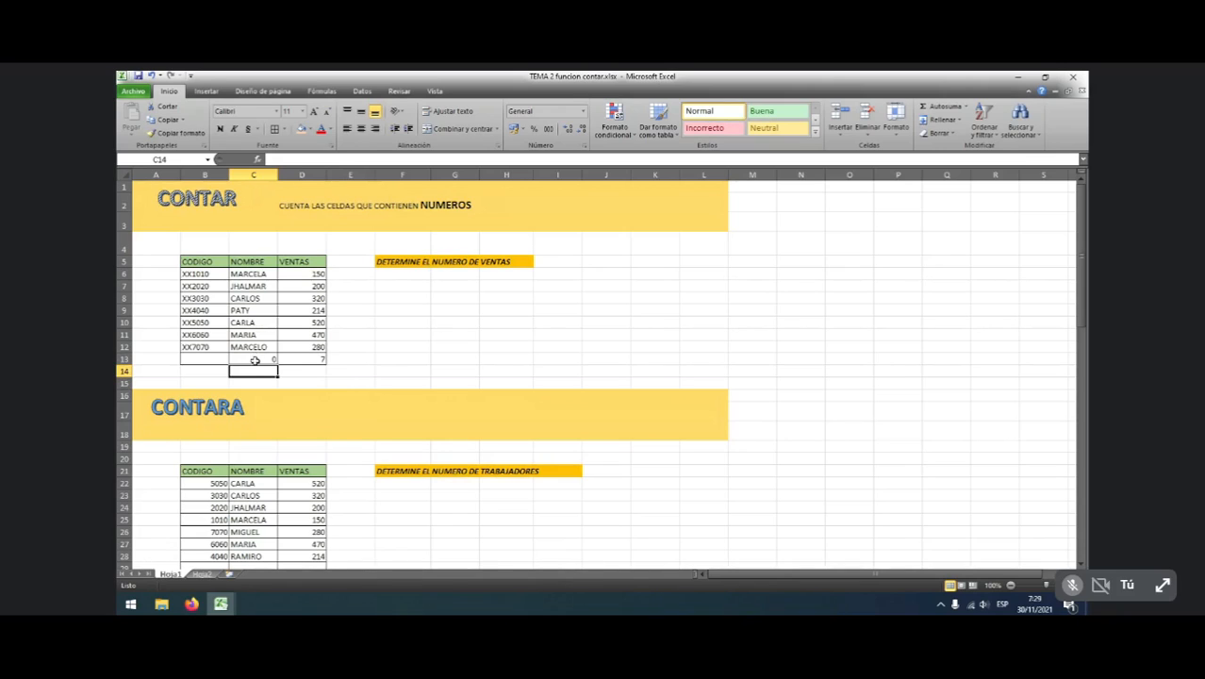
Fill the CONTAR formula from C13 into B13 for the CODIGO column
{"action": "left_click", "coordinate": [255, 358]}
{"action": "left_click_drag", "start_coordinate": [279, 363], "coordinate": [217, 365]}
{"action": "left_click", "coordinate": [373, 346]}
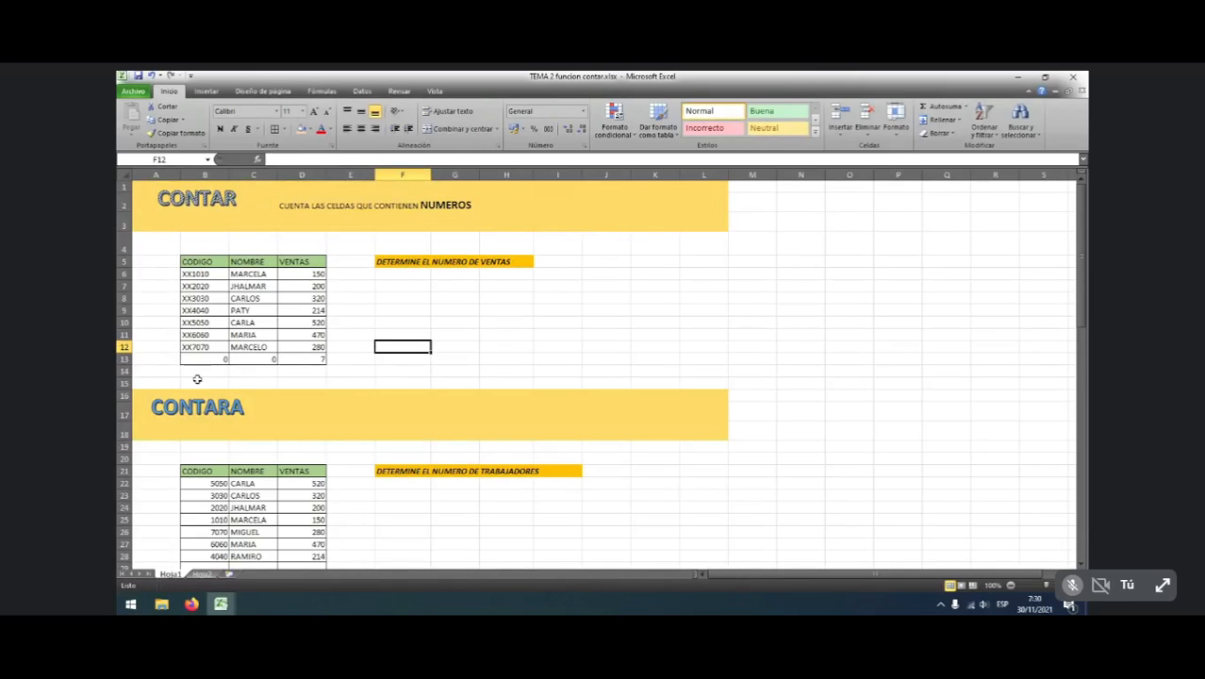
Examine the alphanumeric codes in the CODIGO column and the CONTAR formula in B13
{"action": "left_click", "coordinate": [215, 333]}
{"action": "left_click", "coordinate": [210, 273]}
{"action": "left_click", "coordinate": [203, 287]}
{"action": "left_click", "coordinate": [201, 299]}
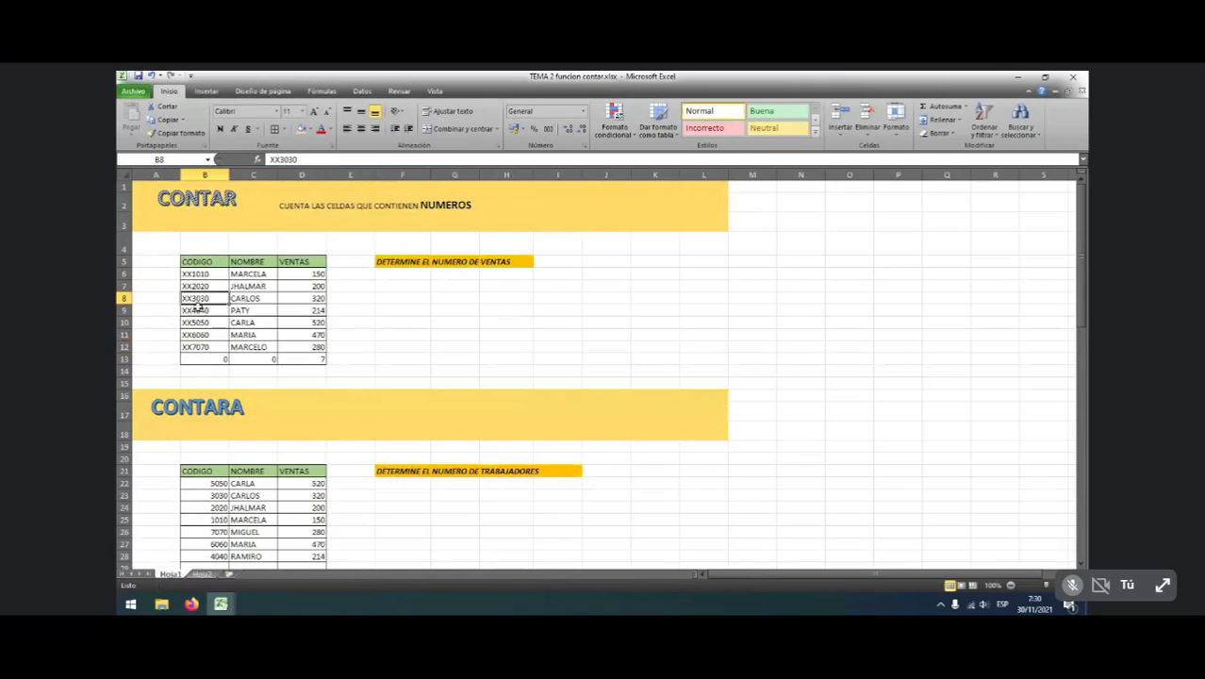
{"action": "left_click", "coordinate": [206, 359]}
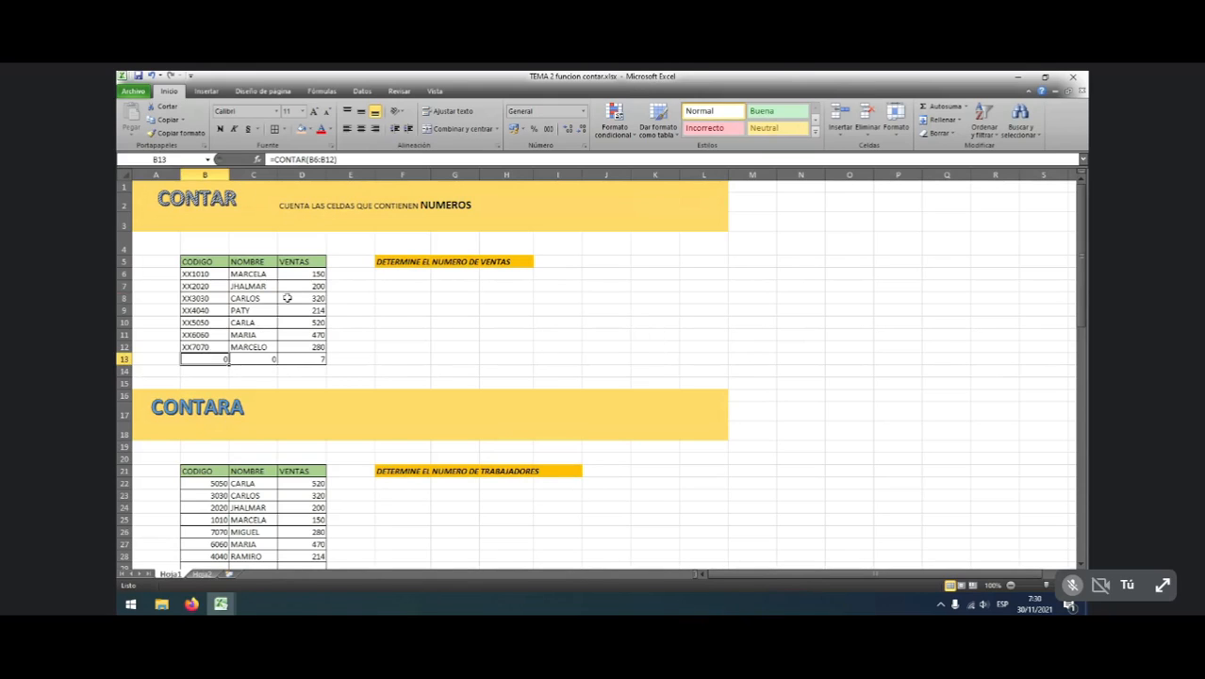
{"action": "left_click", "coordinate": [284, 238]}
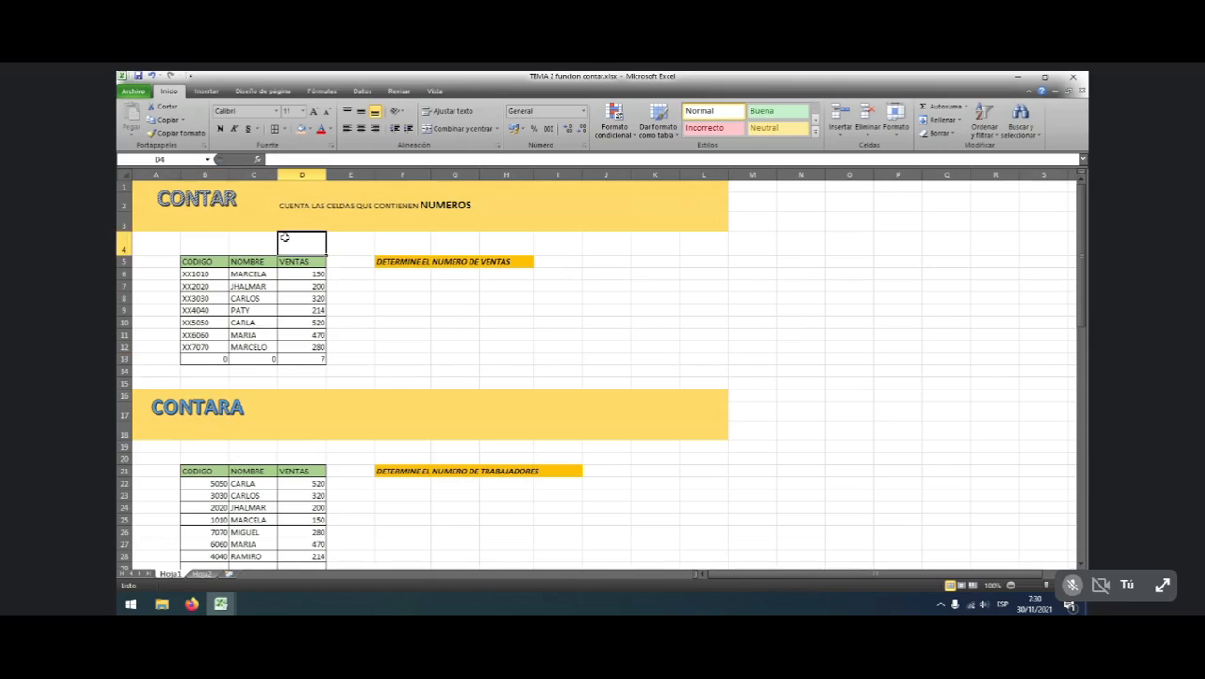
{"action": "left_click", "coordinate": [253, 246]}
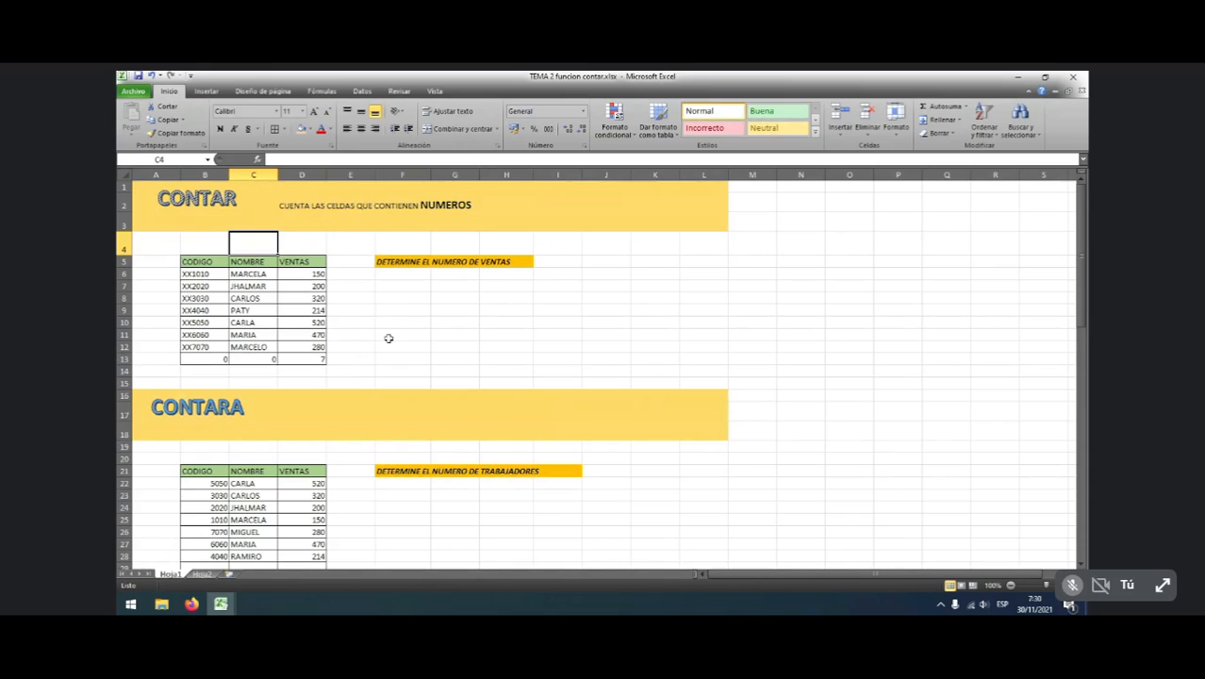
Enter the description CUENTA LAS CELDAS QUE CONTIENEN TEXTO in E17, beside the CONTARA heading
{"action": "scroll", "coordinate": [388, 340], "scroll_direction": "down", "scroll_amount": 2}
{"action": "left_click", "coordinate": [283, 360]}
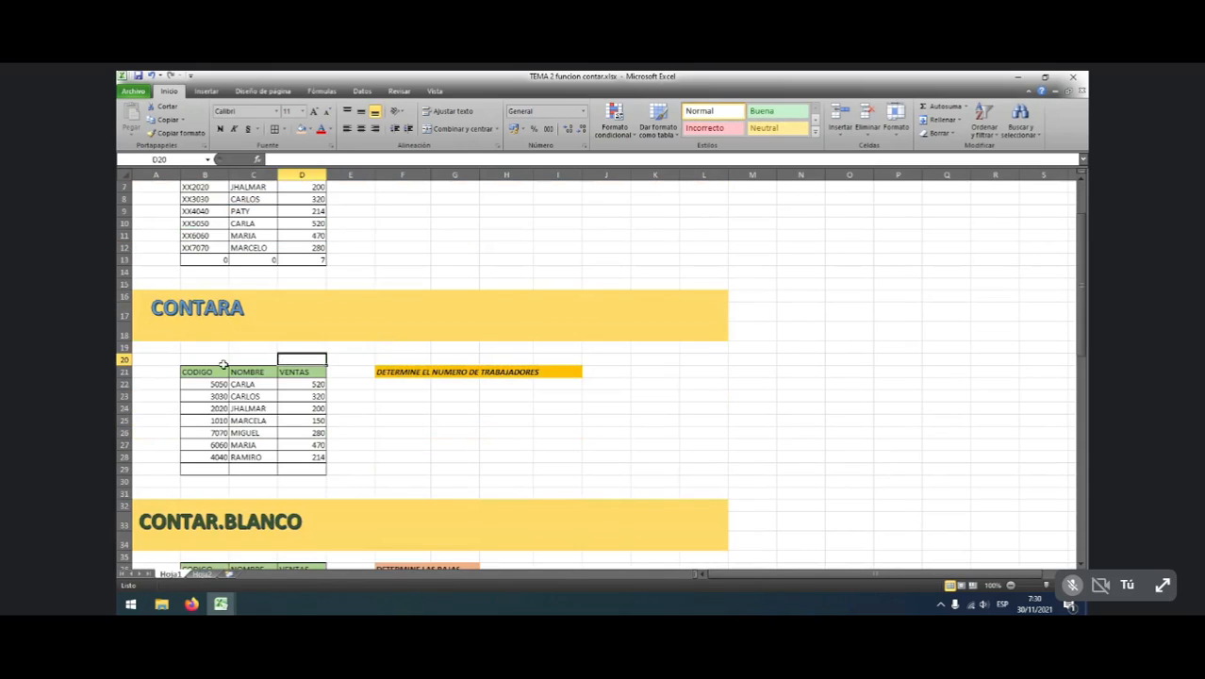
{"action": "left_click", "coordinate": [225, 363]}
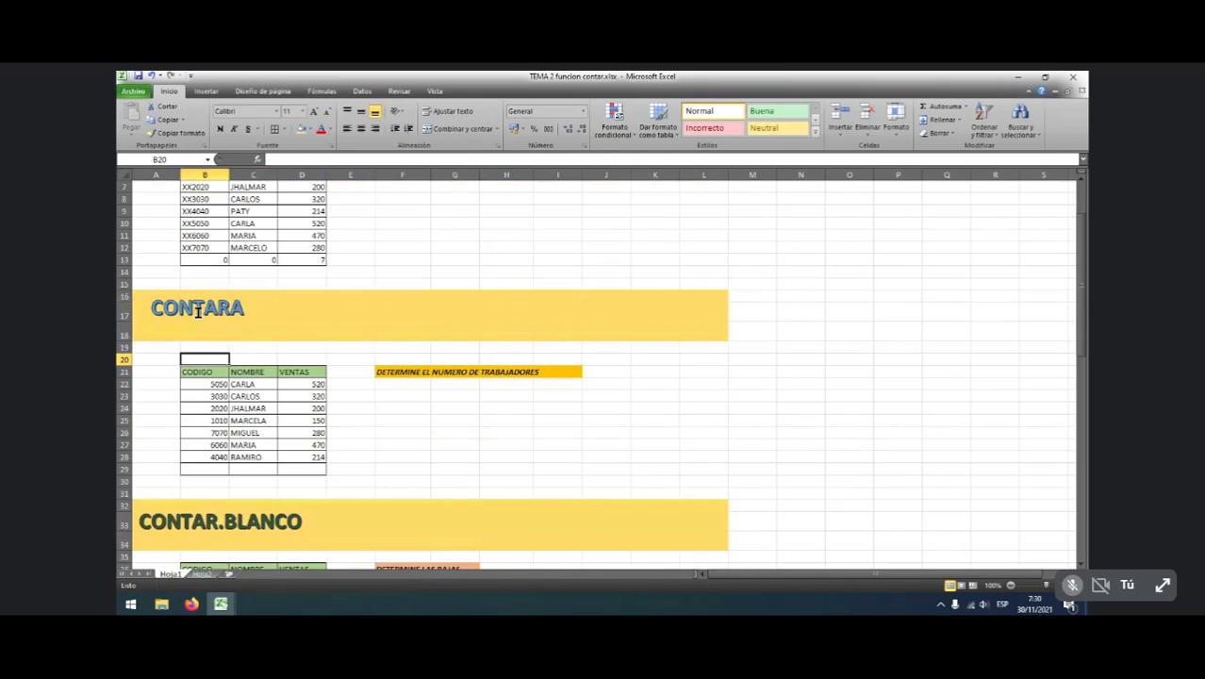
{"action": "left_click", "coordinate": [345, 314]}
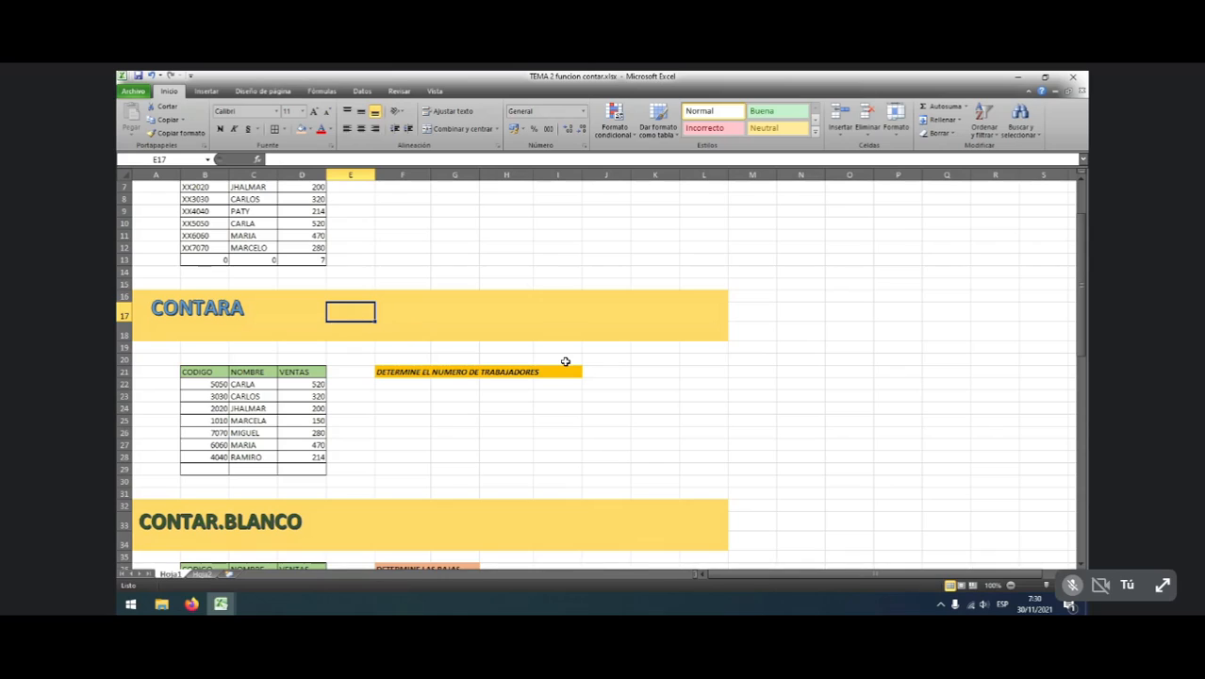
{"action": "type", "text": "CUENTA"}
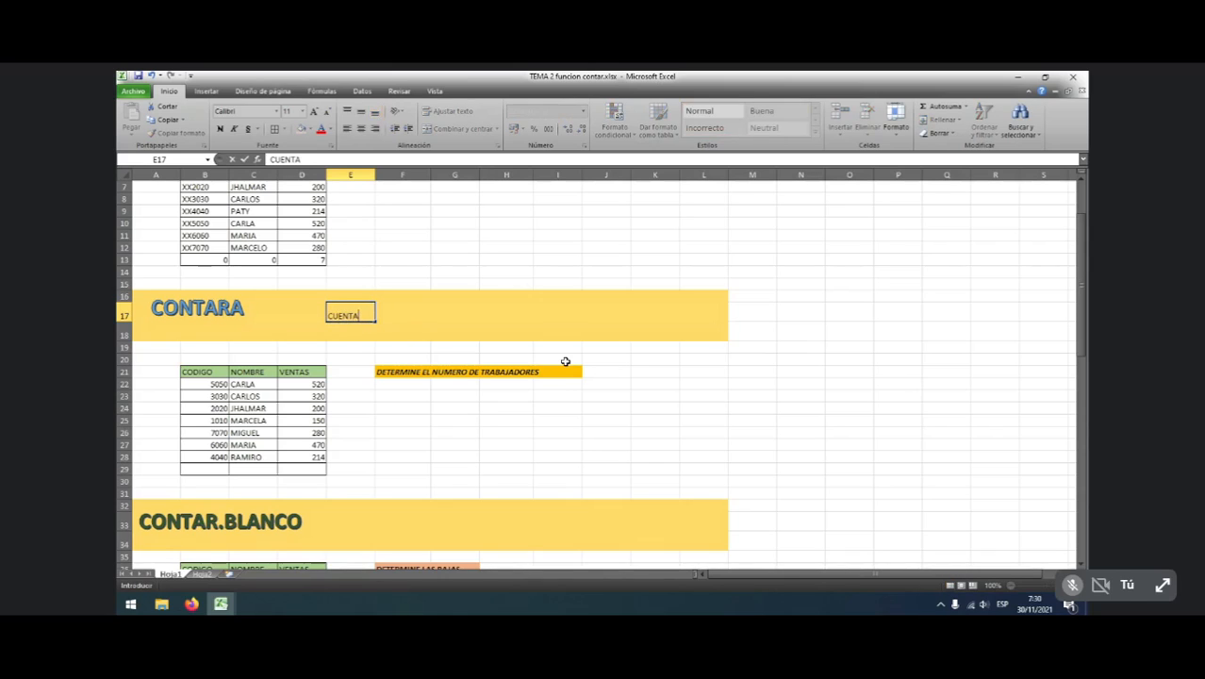
{"action": "type", "text": " LAS CELDAS QUE CONTIENEN "}
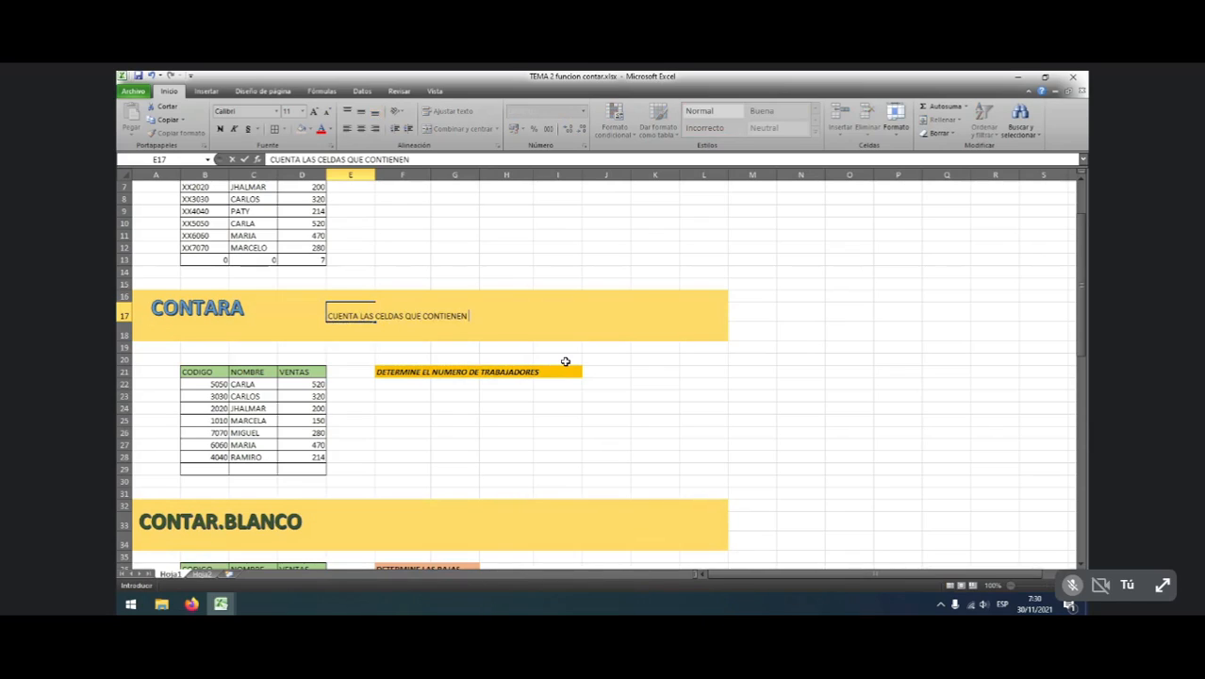
{"action": "type", "text": "TEXTO"}
{"action": "key", "text": "Return"}
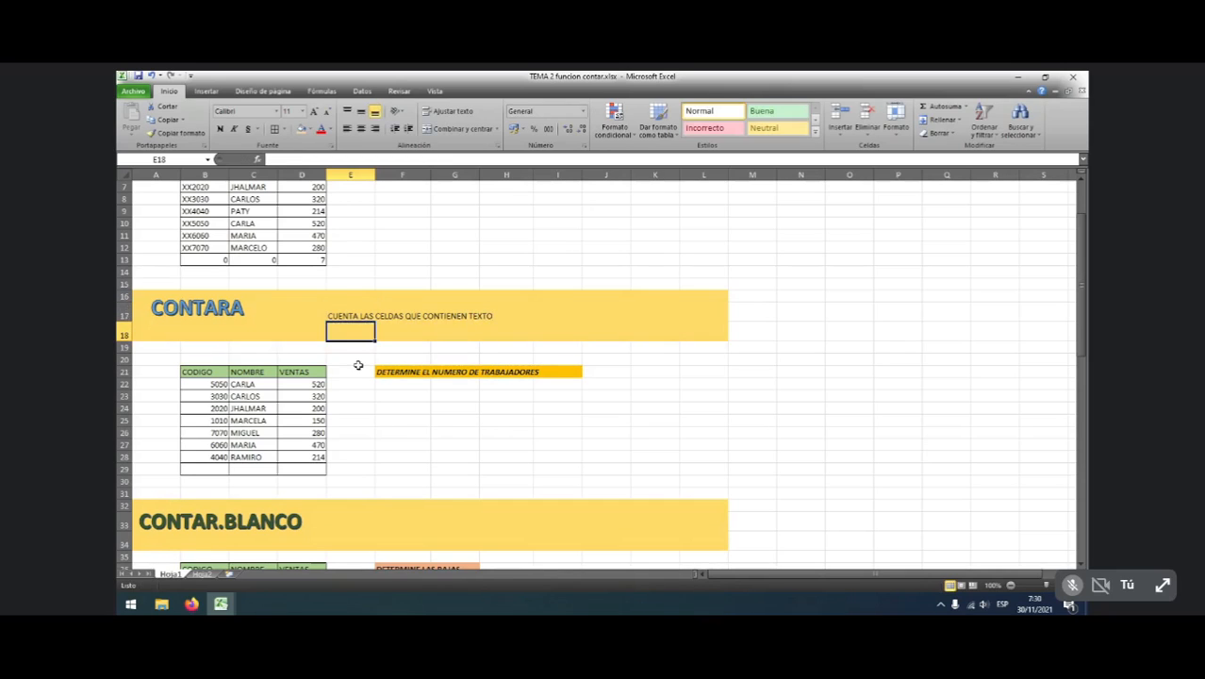
Make the word TEXTO in the E17 description bold and larger
{"action": "left_click", "coordinate": [359, 312]}
{"action": "left_click_drag", "start_coordinate": [436, 159], "coordinate": [411, 159]}
{"action": "left_click", "coordinate": [222, 130]}
{"action": "left_click", "coordinate": [422, 443]}
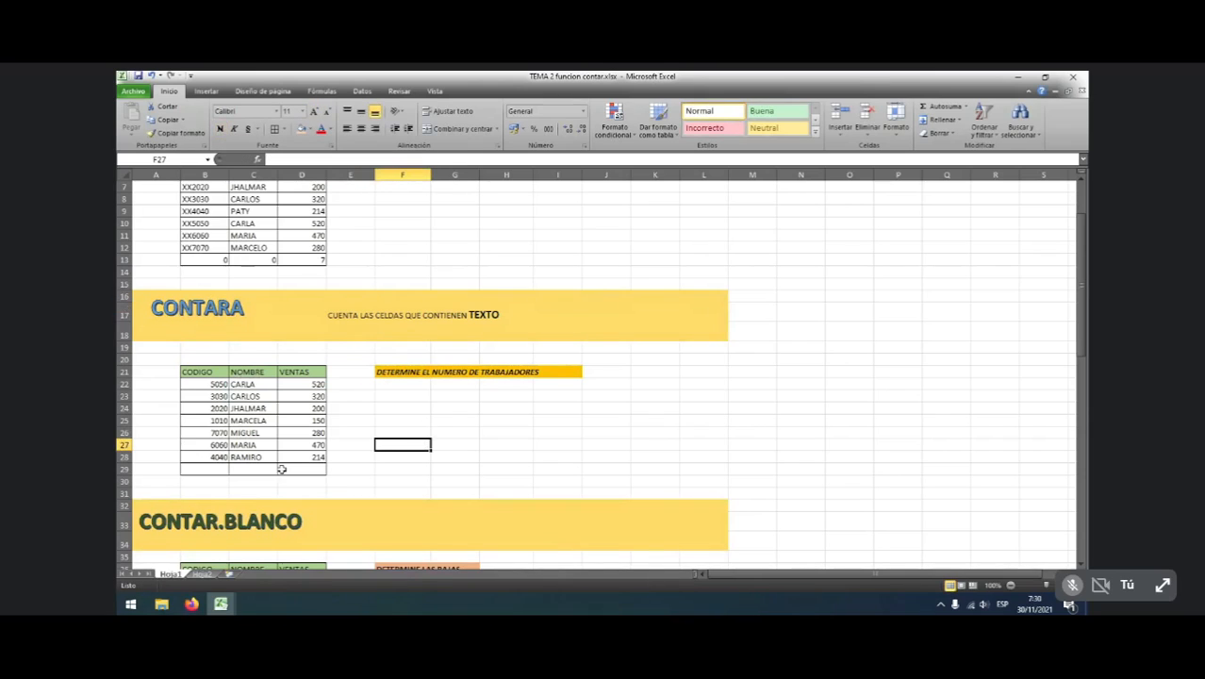
Count the entries in the NOMBRE column of the CONTARA table by entering =CONTARA(C22:C28) in C29
{"action": "left_click", "coordinate": [247, 467]}
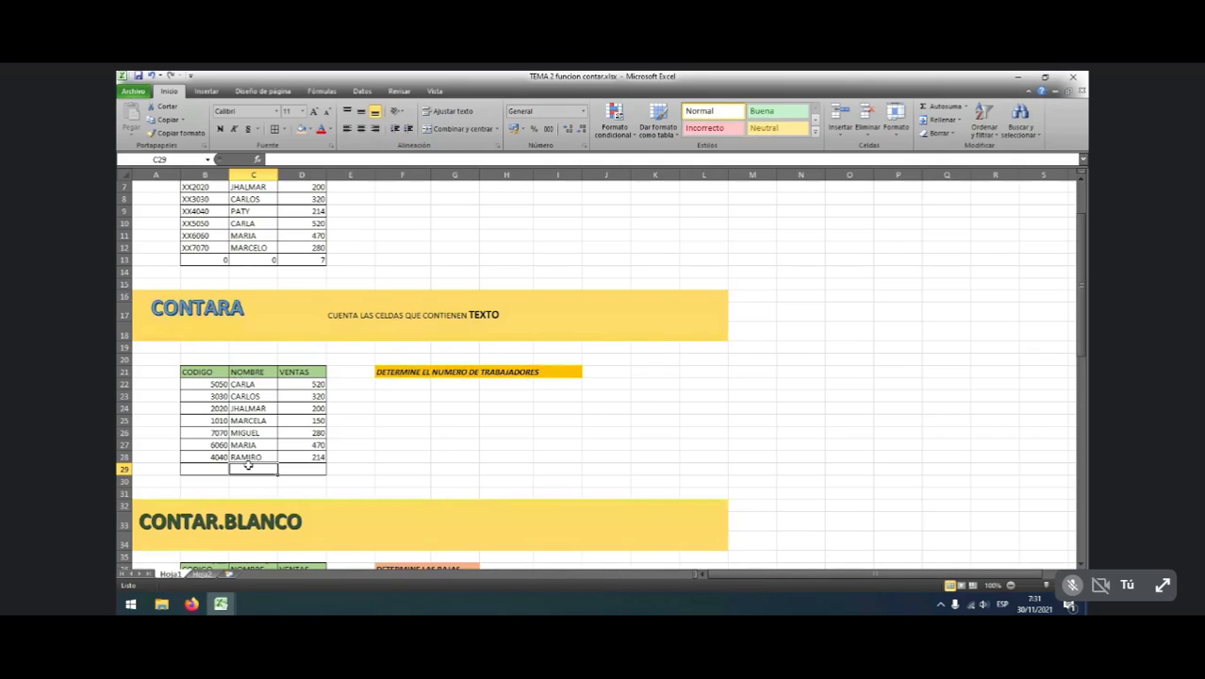
{"action": "type", "text": "="}
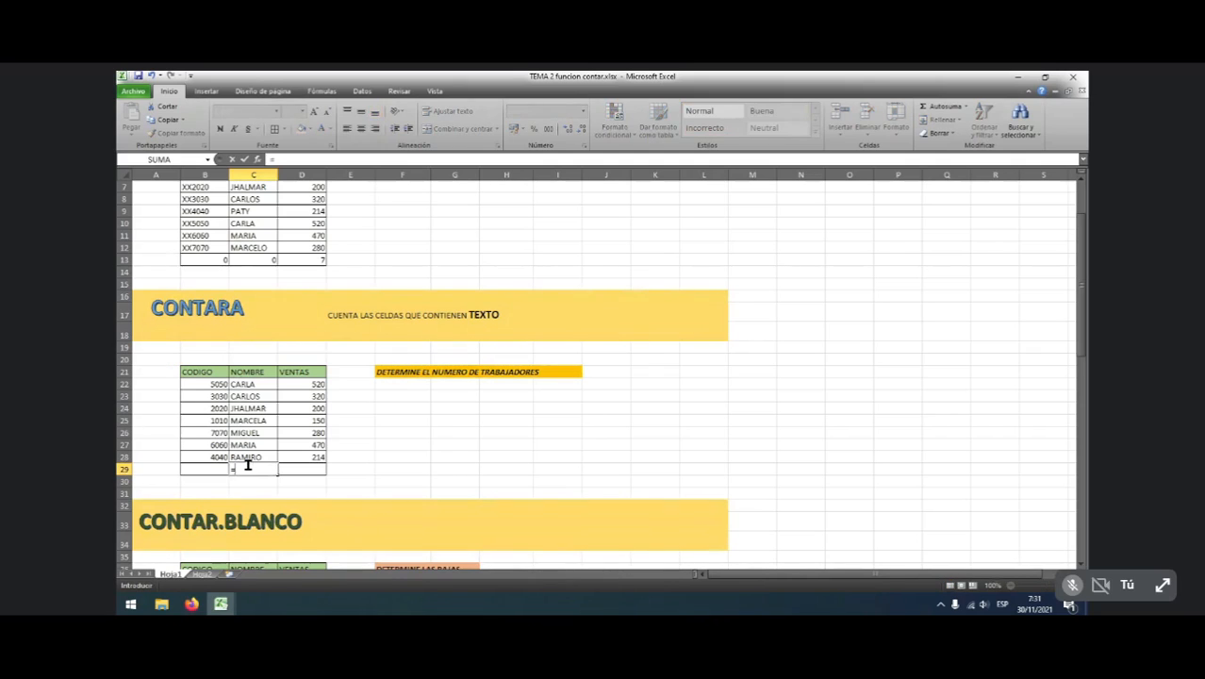
{"action": "type", "text": "CONTARA"}
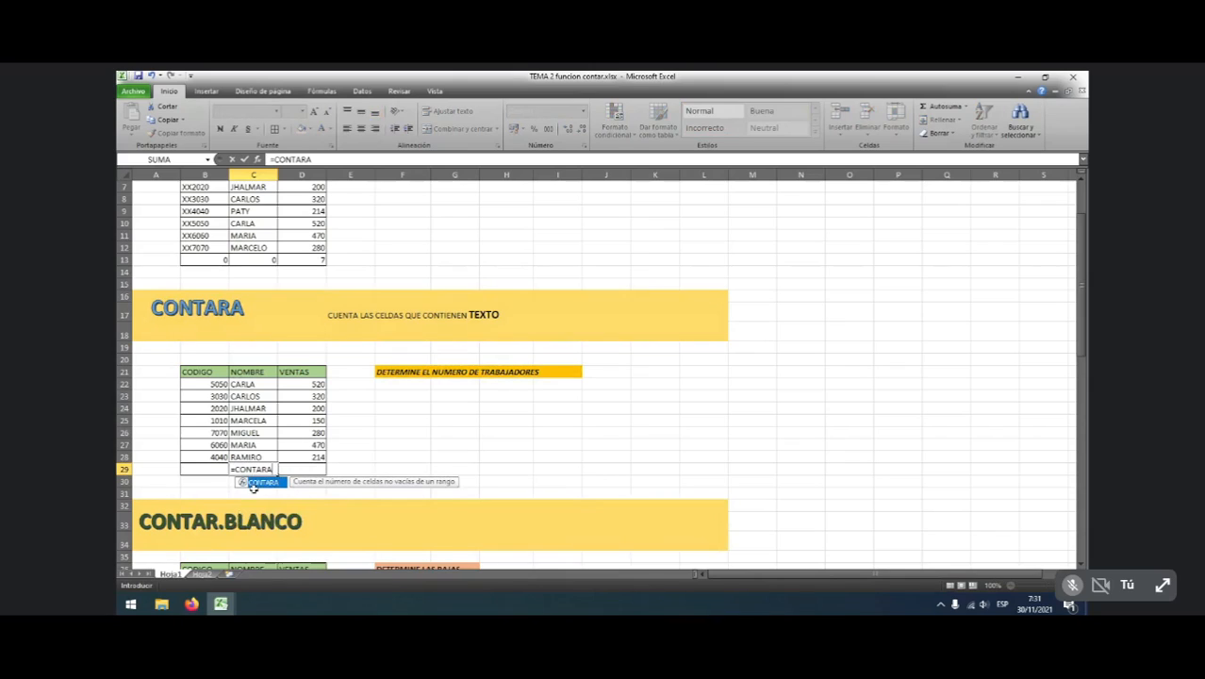
{"action": "double_click", "coordinate": [264, 483]}
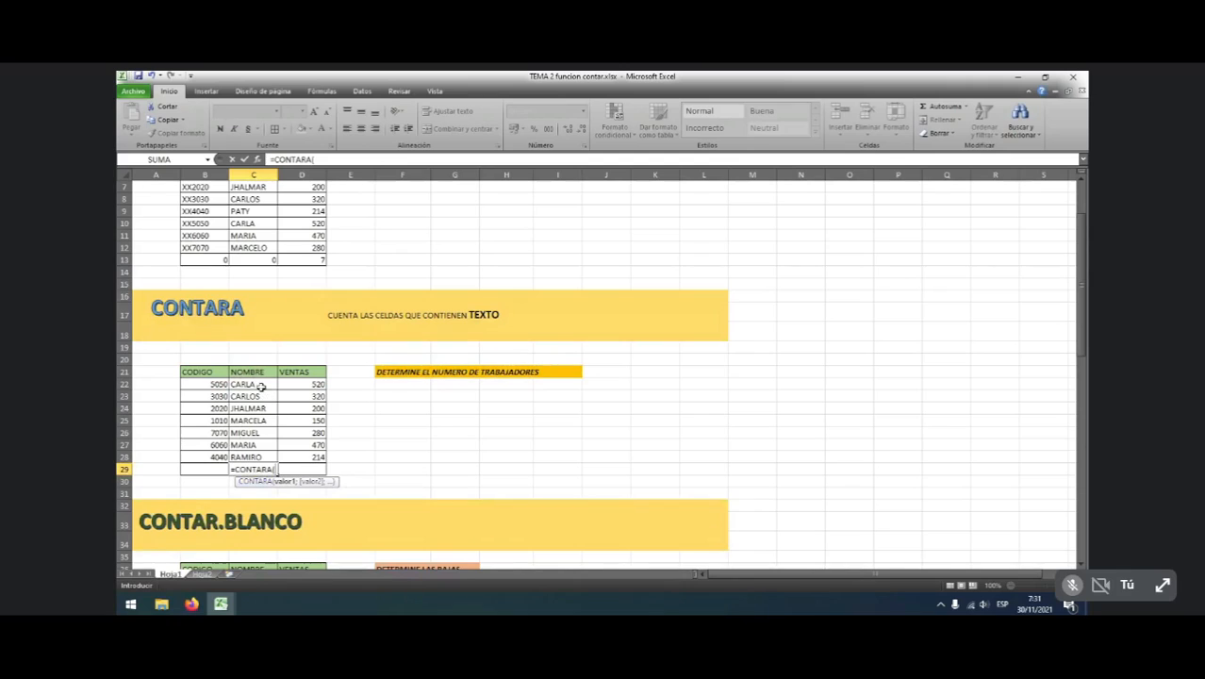
{"action": "left_click_drag", "start_coordinate": [260, 384], "coordinate": [257, 456]}
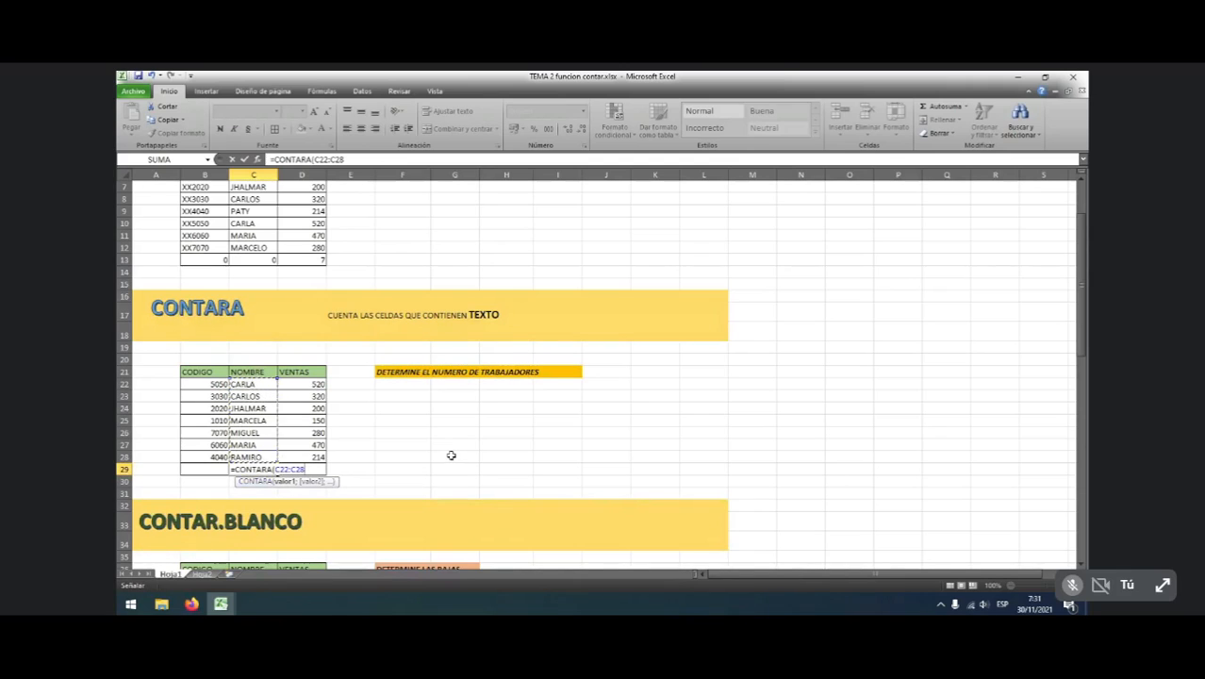
{"action": "key", "text": "Return"}
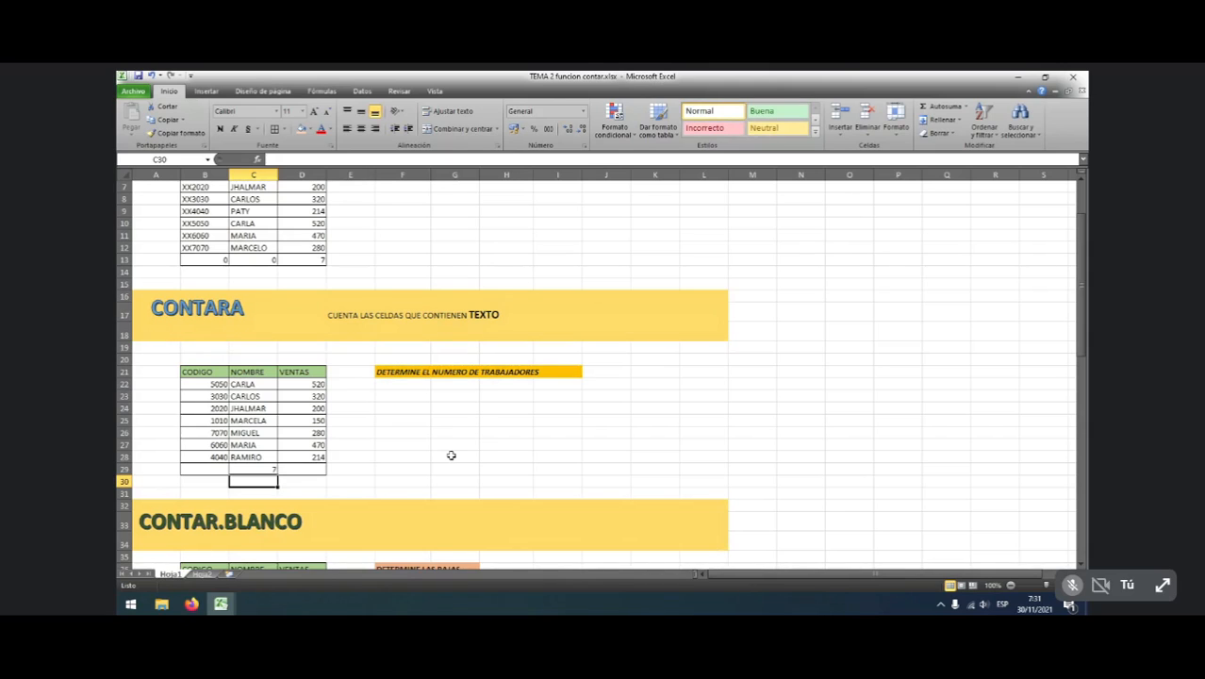
Enter the description CUENTA LAS CELDAS VACIAS in E33, beside the CONTAR.BLANCO heading
{"action": "scroll", "coordinate": [450, 455], "scroll_direction": "down", "scroll_amount": 6}
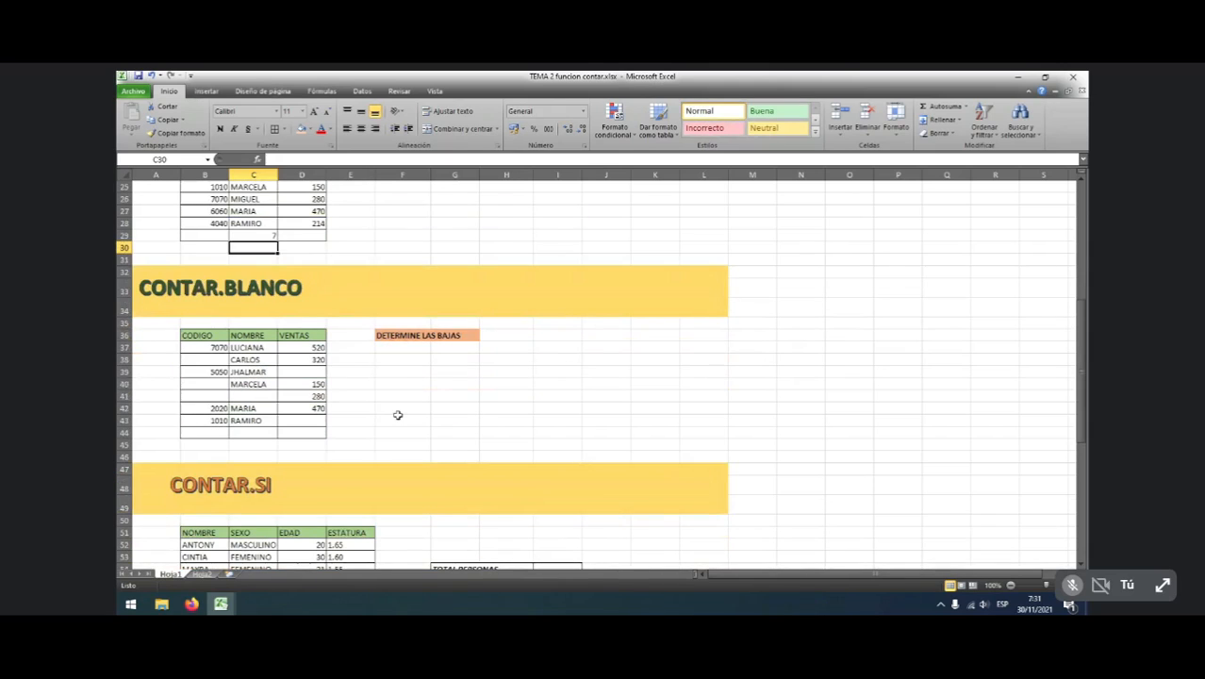
{"action": "left_click", "coordinate": [343, 288]}
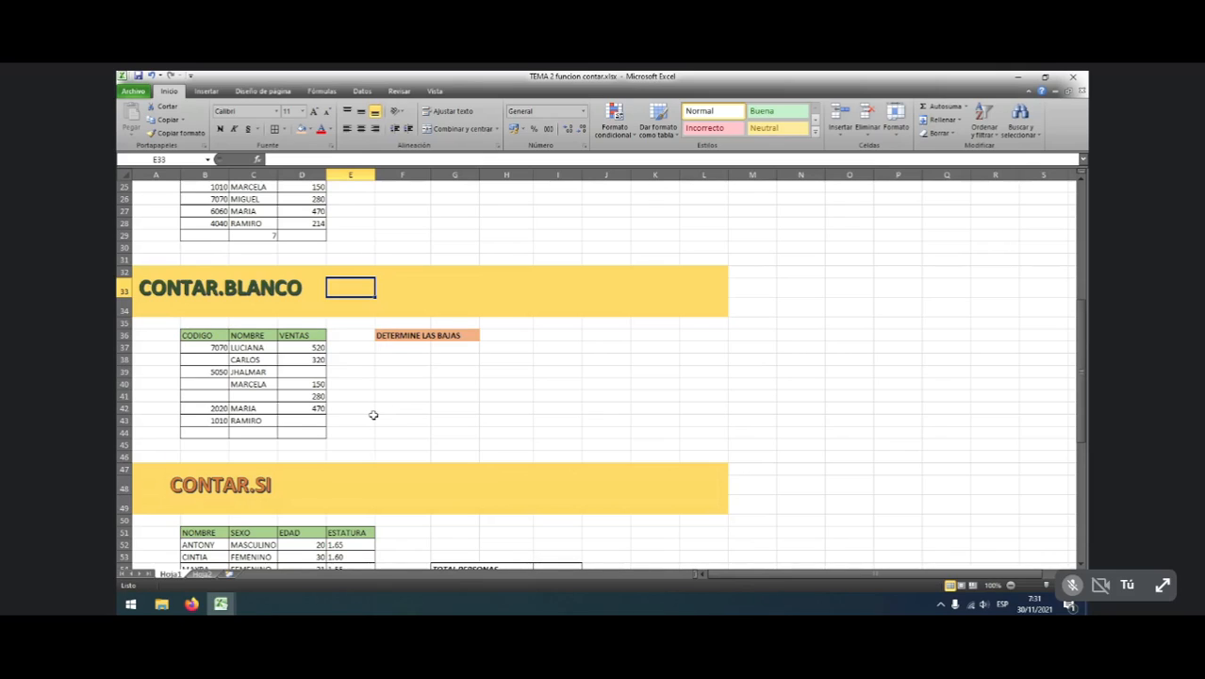
{"action": "type", "text": "CUENTA"}
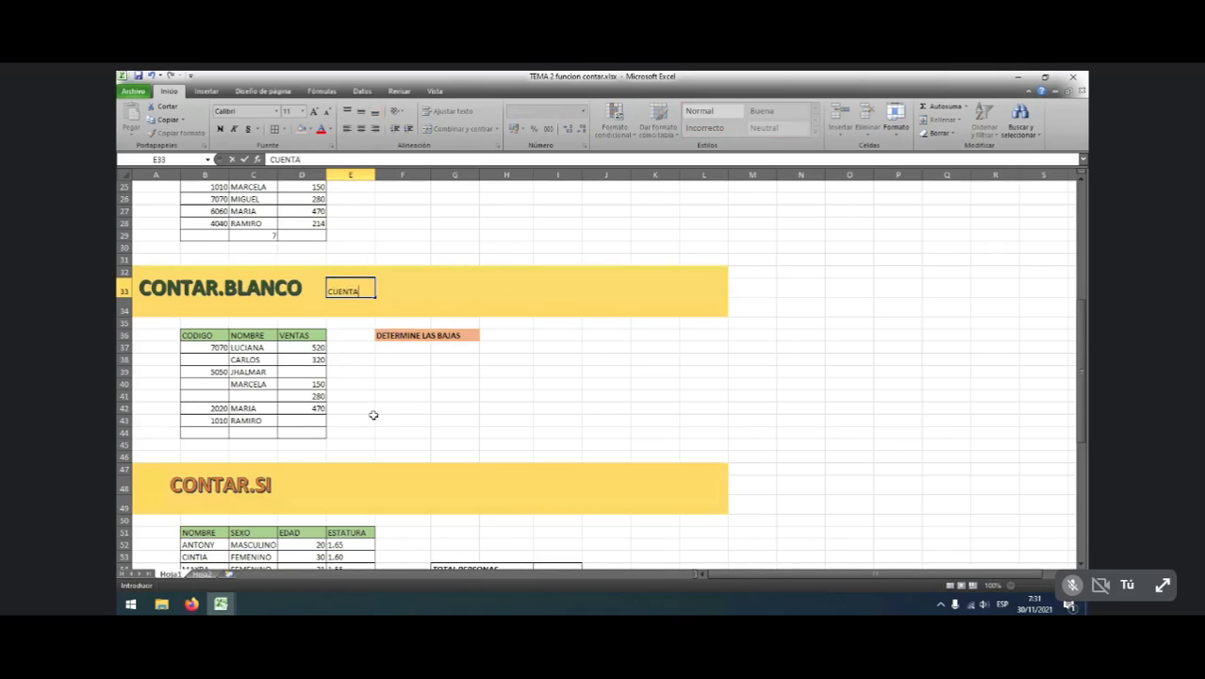
{"action": "type", "text": " LAS CE"}
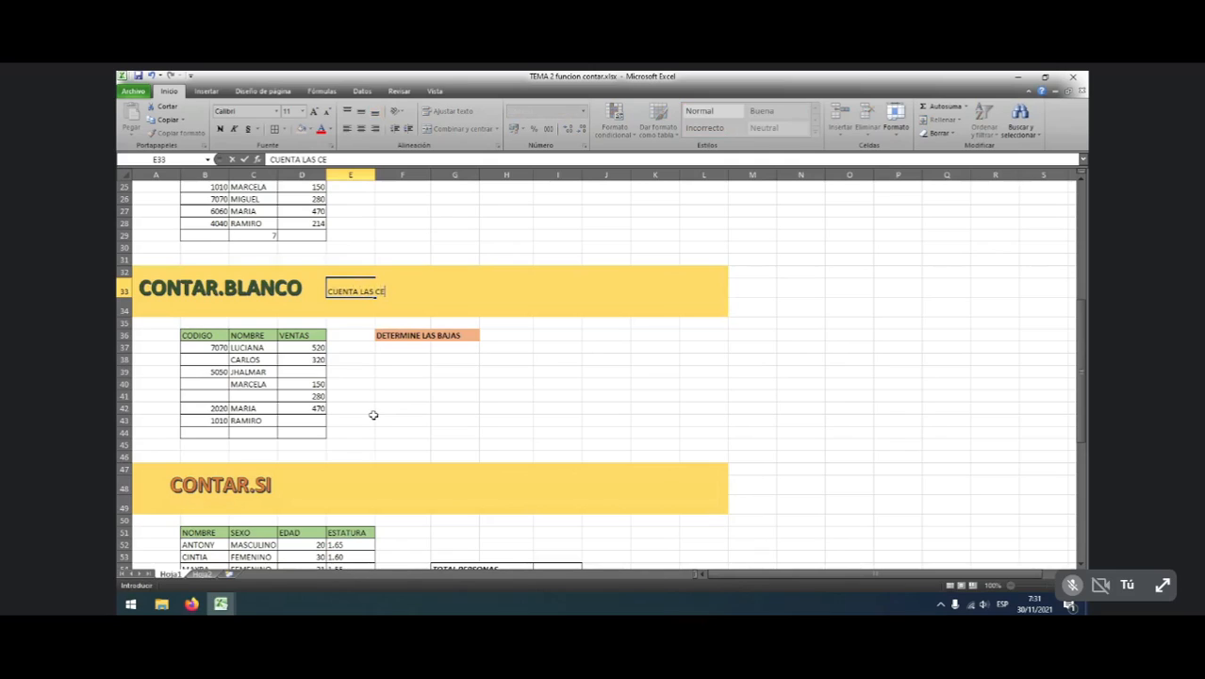
{"action": "type", "text": "LDAS QUE CONT"}
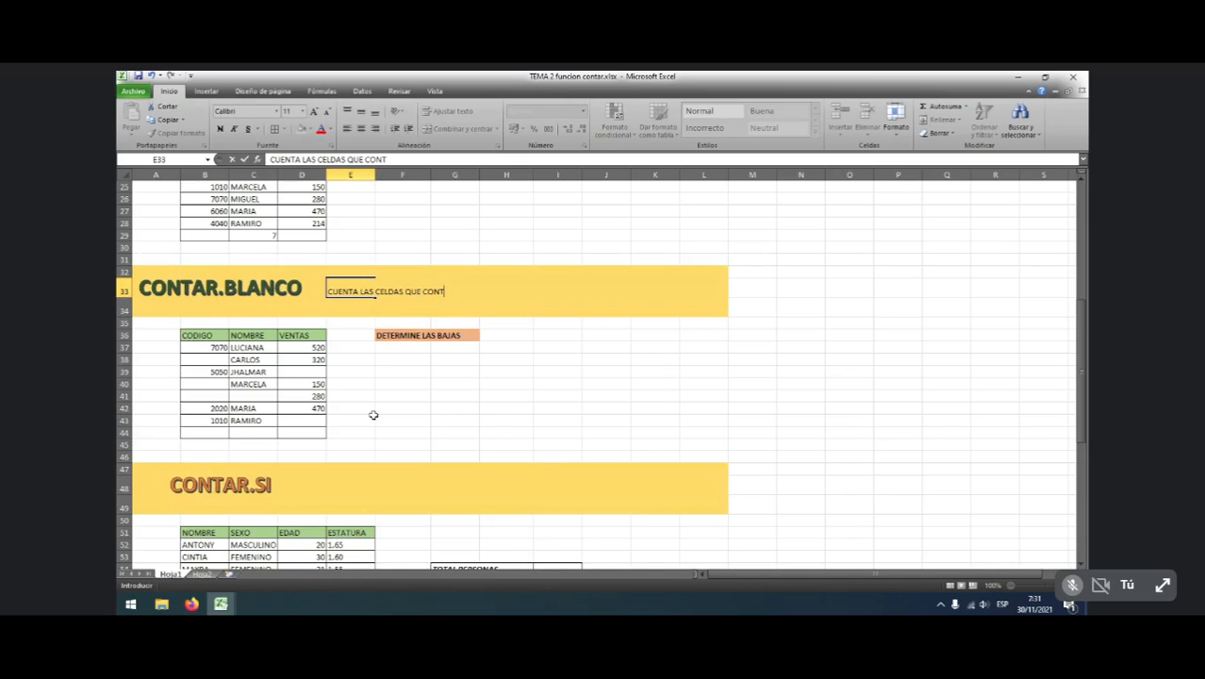
{"action": "key", "text": "BackSpace"}
{"action": "key", "text": "BackSpace"}
{"action": "key", "text": "BackSpace"}
{"action": "key", "text": "BackSpace"}
{"action": "key", "text": "BackSpace"}
{"action": "key", "text": "BackSpace"}
{"action": "key", "text": "BackSpace"}
{"action": "key", "text": "BackSpace"}
{"action": "type", "text": "VACIAS"}
{"action": "key", "text": "Return"}
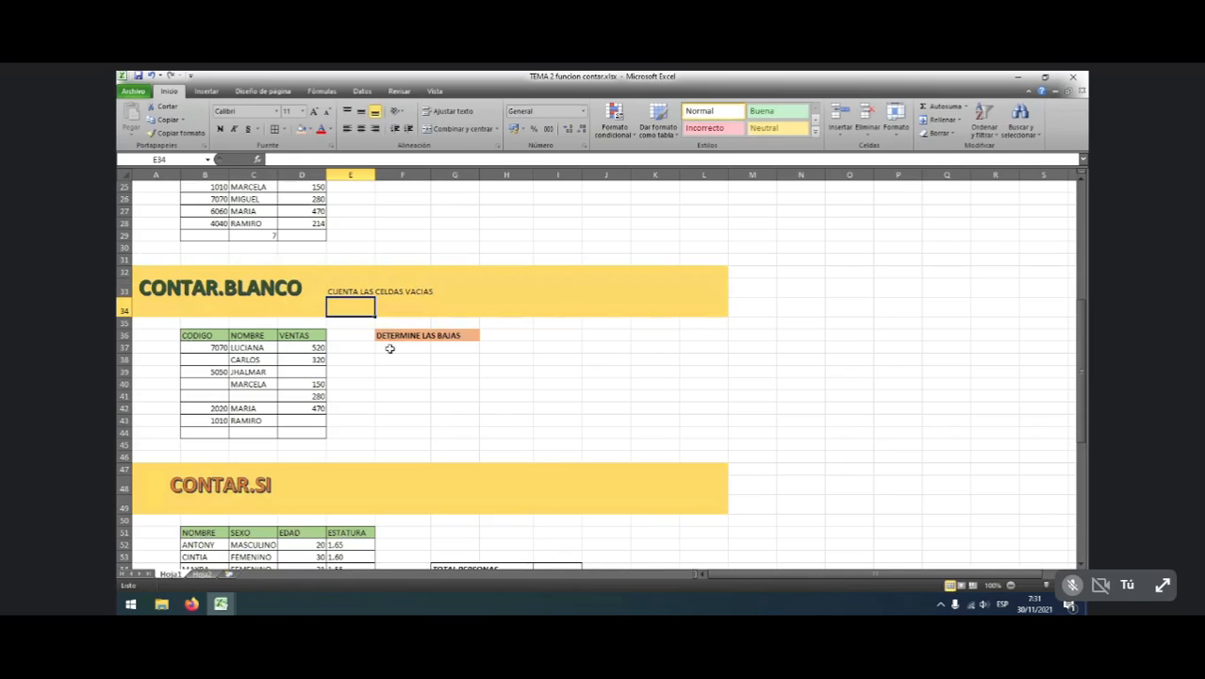
Make the word VACIAS in the E33 description bold and two font sizes larger
{"action": "key", "text": "Up"}
{"action": "left_click_drag", "start_coordinate": [377, 158], "coordinate": [353, 160]}
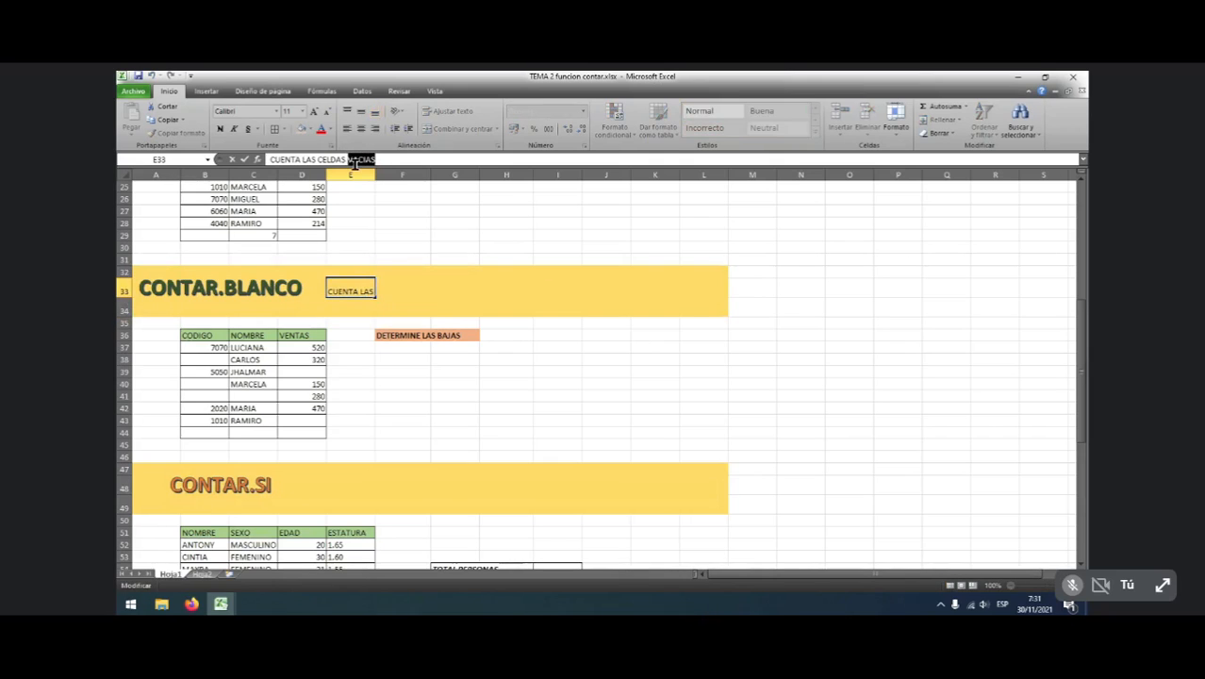
{"action": "left_click", "coordinate": [224, 128]}
{"action": "left_click", "coordinate": [314, 111]}
{"action": "left_click", "coordinate": [314, 111]}
{"action": "left_click", "coordinate": [436, 407]}
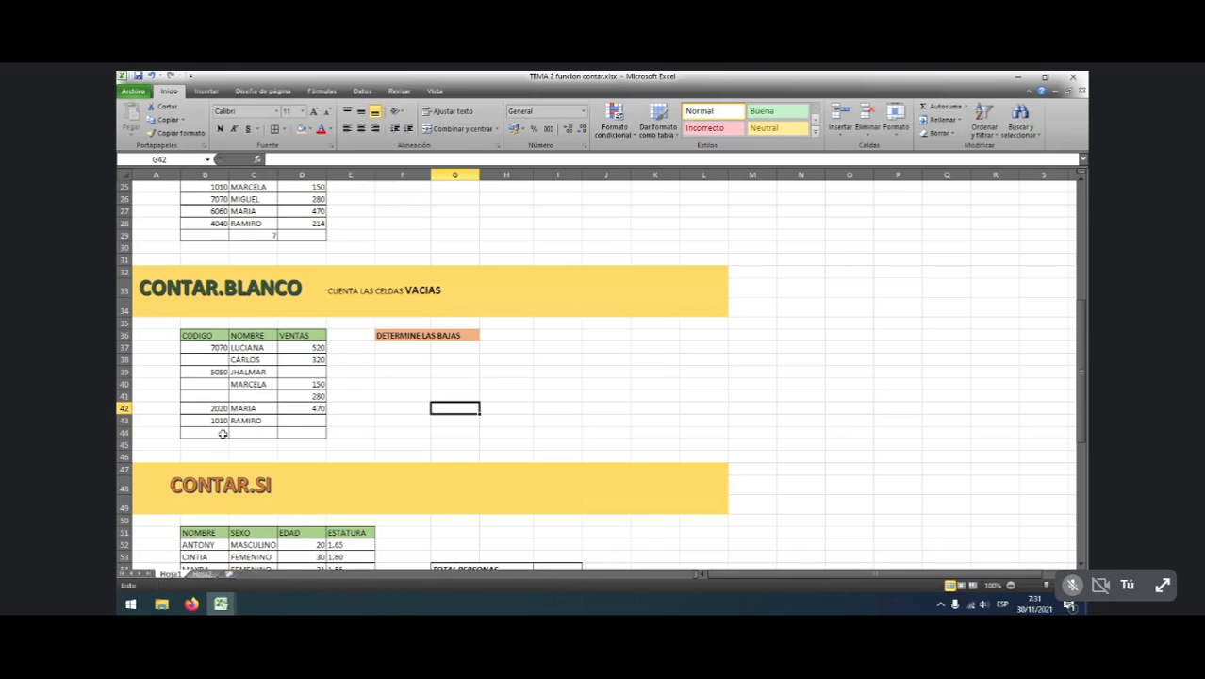
Examine the CODIGO, NOMBRE and VENTAS columns of the CONTAR.BLANCO table for empty cells
{"action": "left_click", "coordinate": [202, 175]}
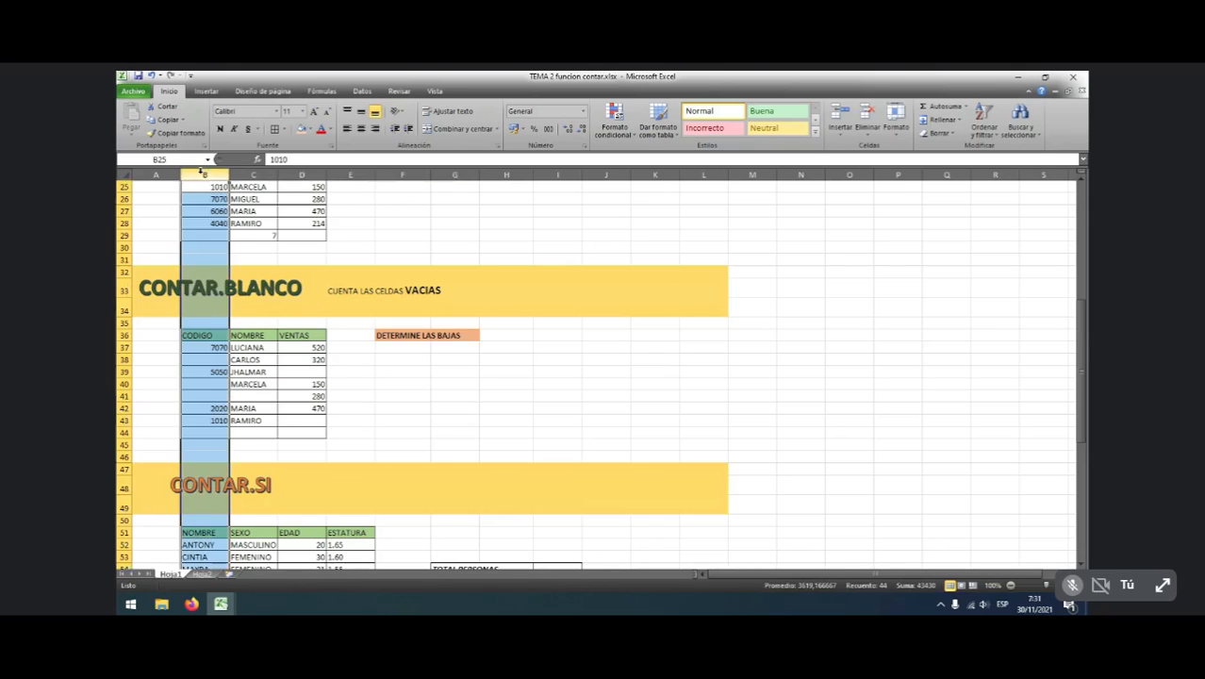
{"action": "left_click", "coordinate": [253, 175]}
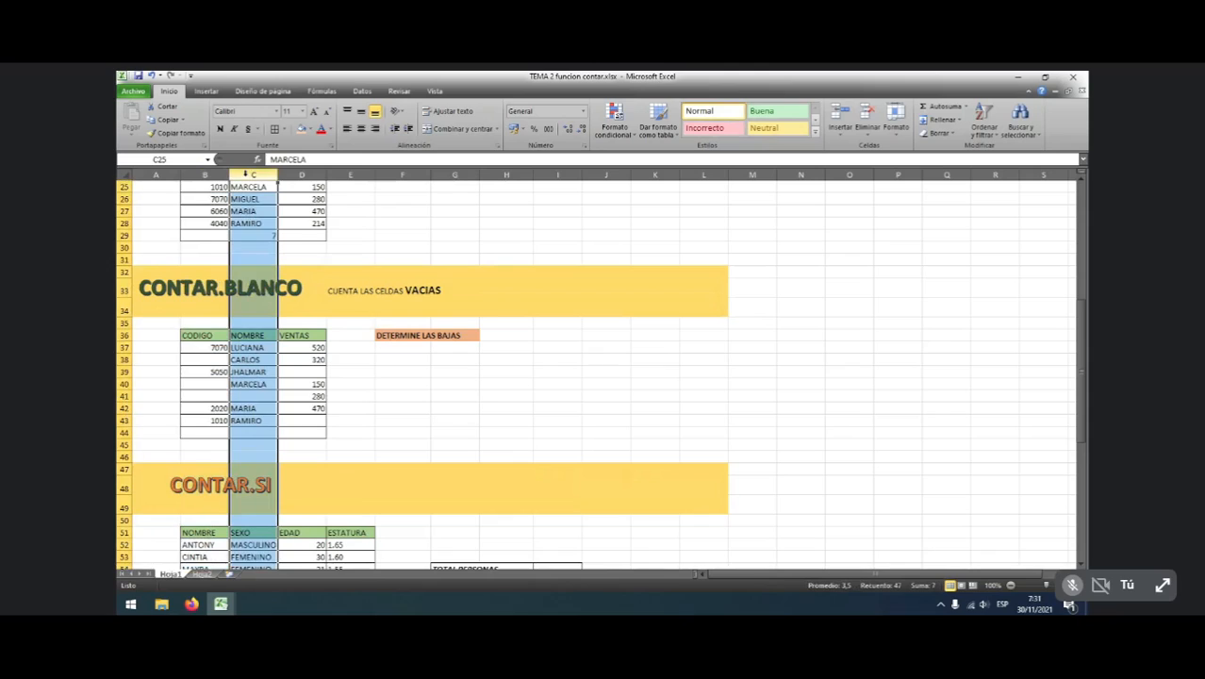
{"action": "left_click", "coordinate": [302, 174]}
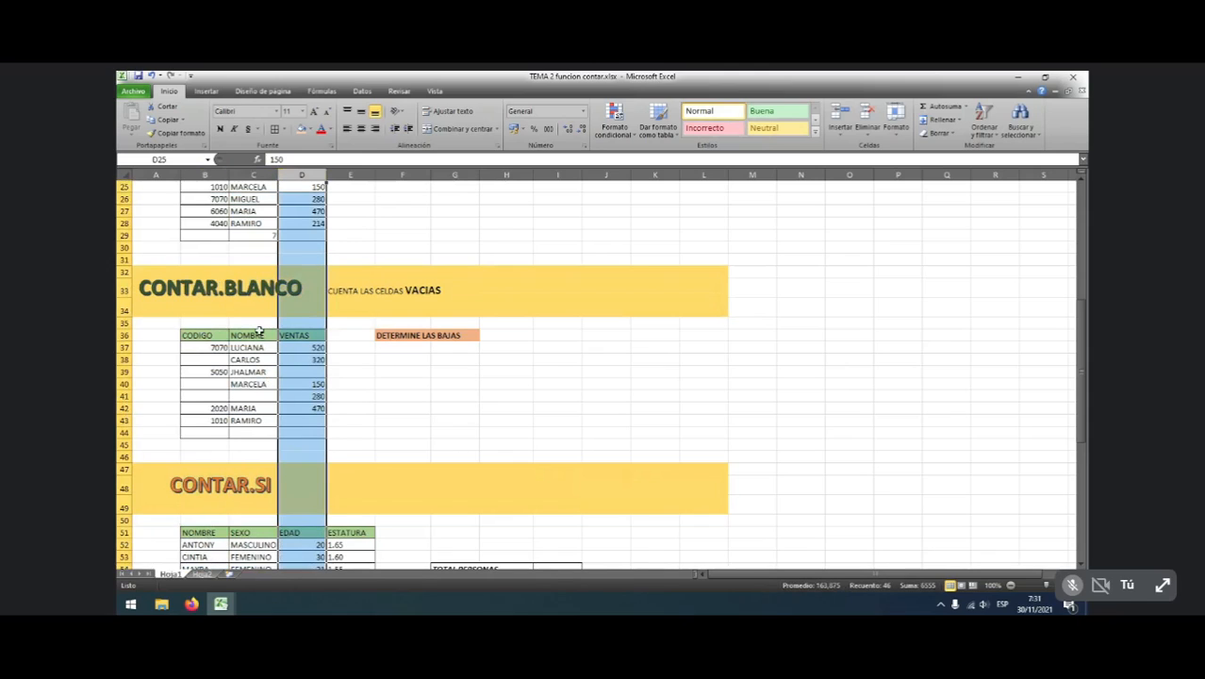
{"action": "left_click", "coordinate": [355, 386]}
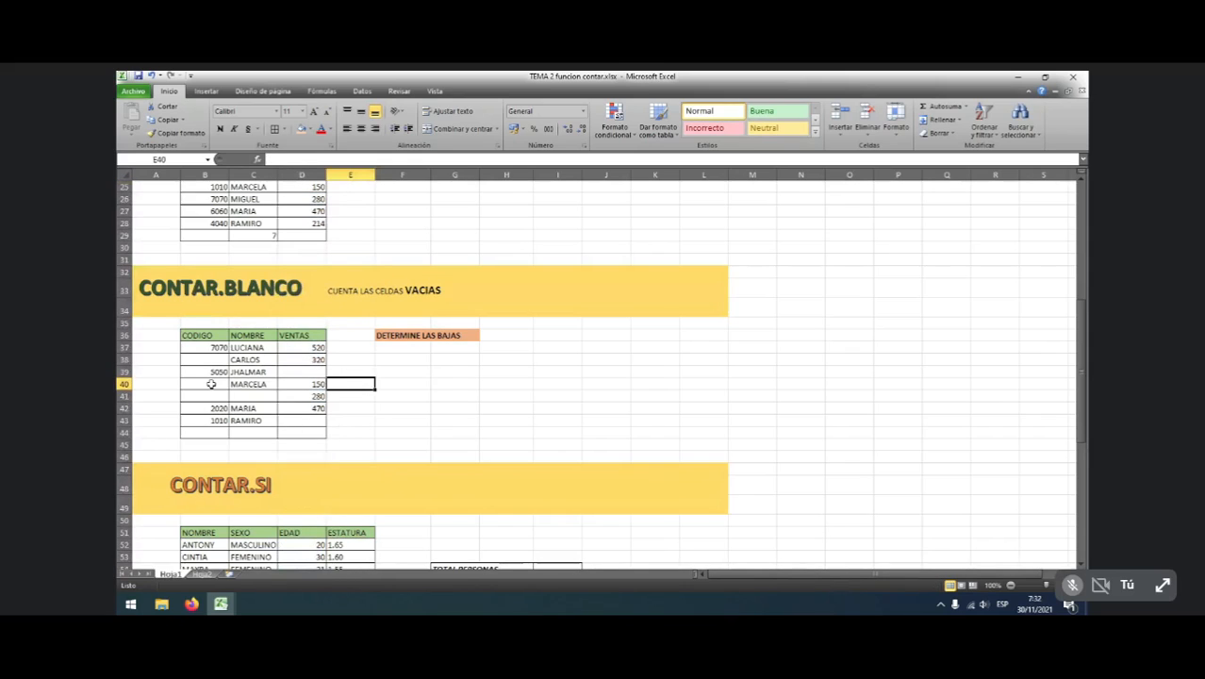
{"action": "left_click", "coordinate": [209, 430]}
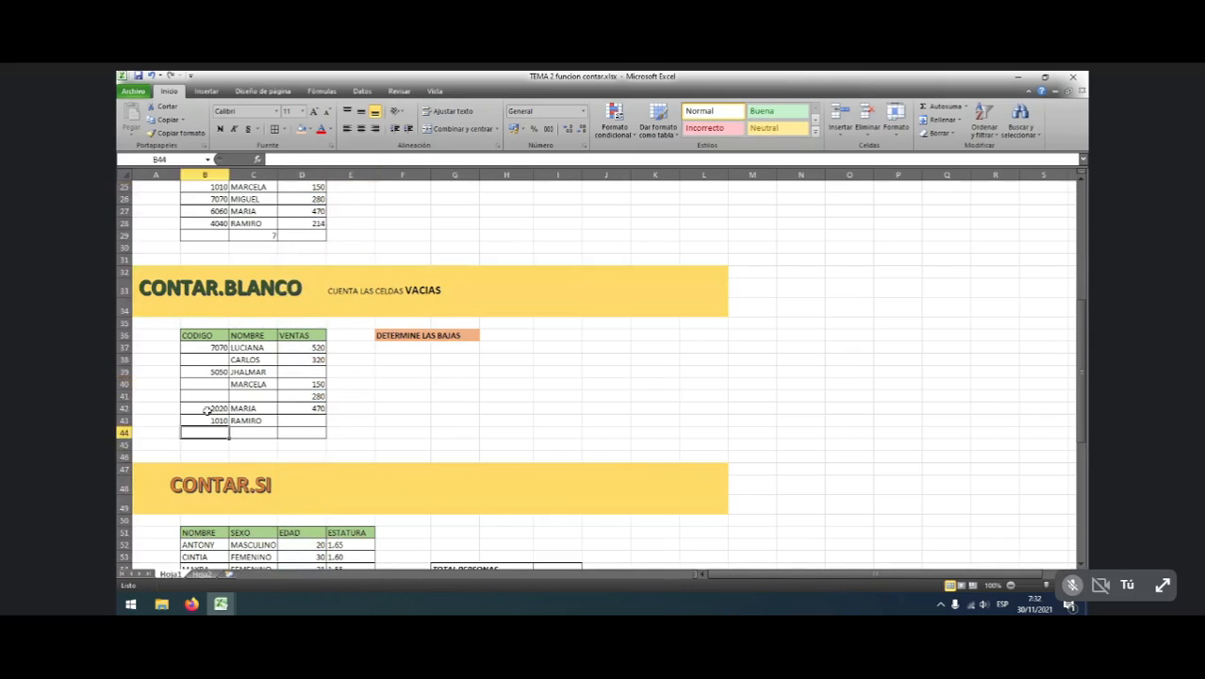
{"action": "left_click", "coordinate": [211, 370]}
Count the empty cells in the CODIGO column by entering =CONTAR.BLANCO(B37:B43) in B44
{"action": "left_click", "coordinate": [209, 430]}
{"action": "type", "text": "="}
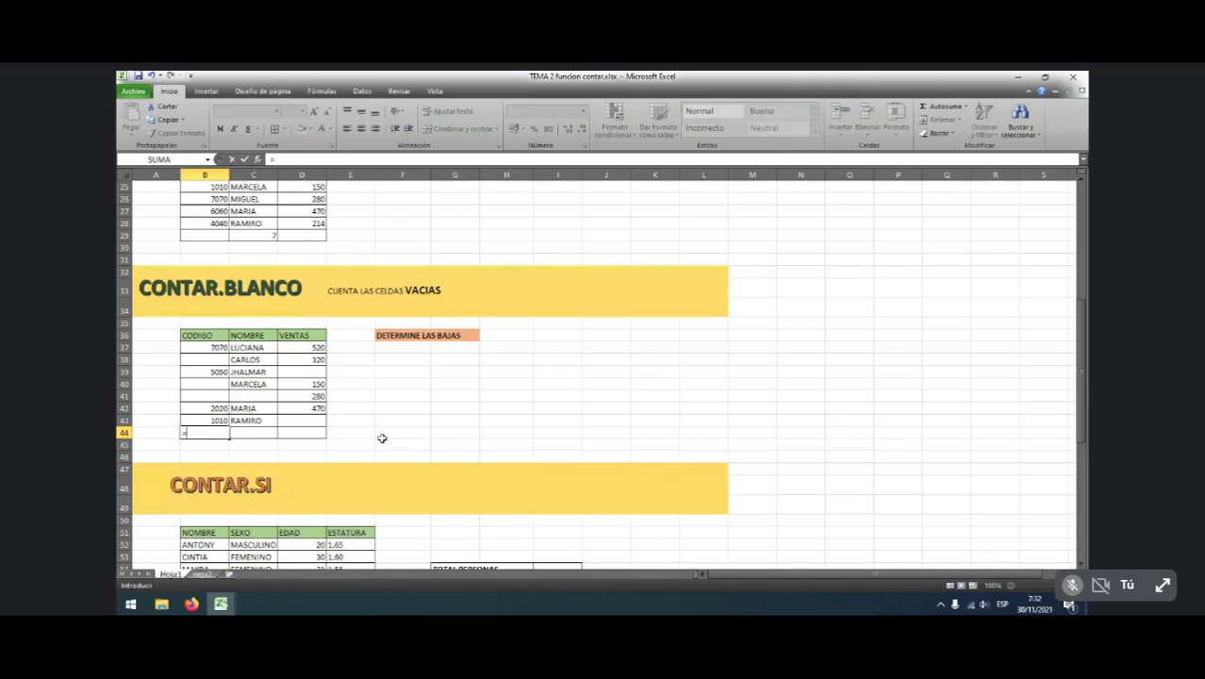
{"action": "type", "text": "CONTAR.BLANCO("}
{"action": "left_click_drag", "start_coordinate": [215, 347], "coordinate": [213, 420]}
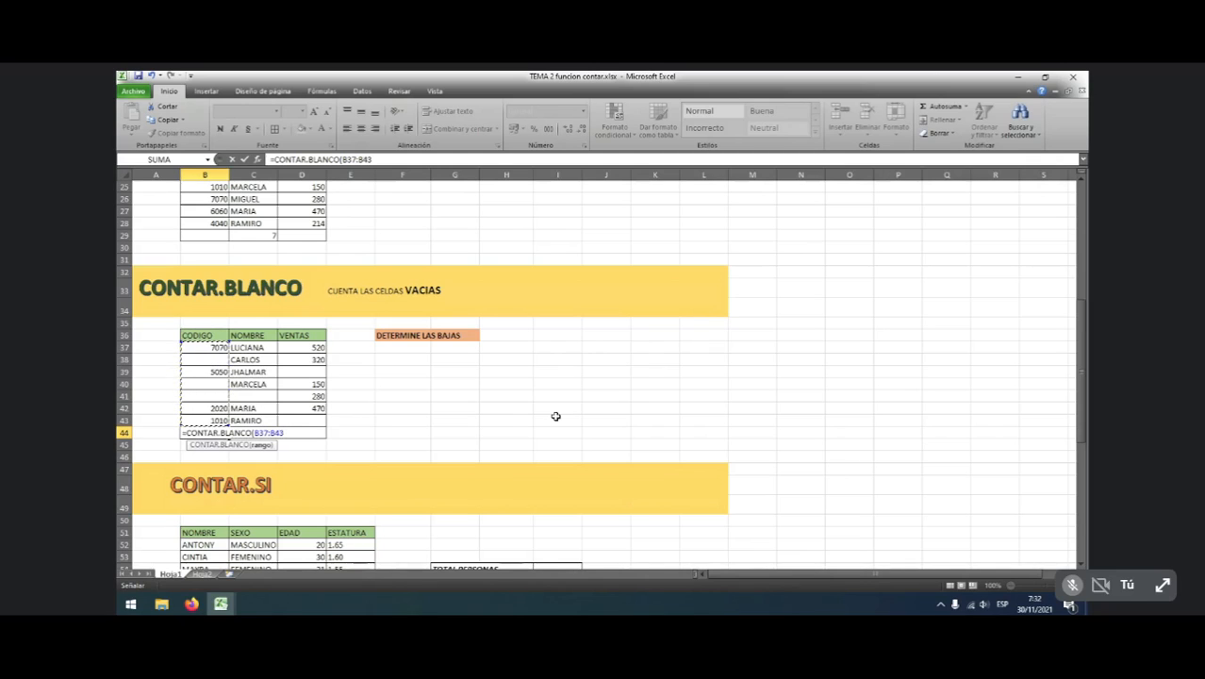
{"action": "type", "text": ")"}
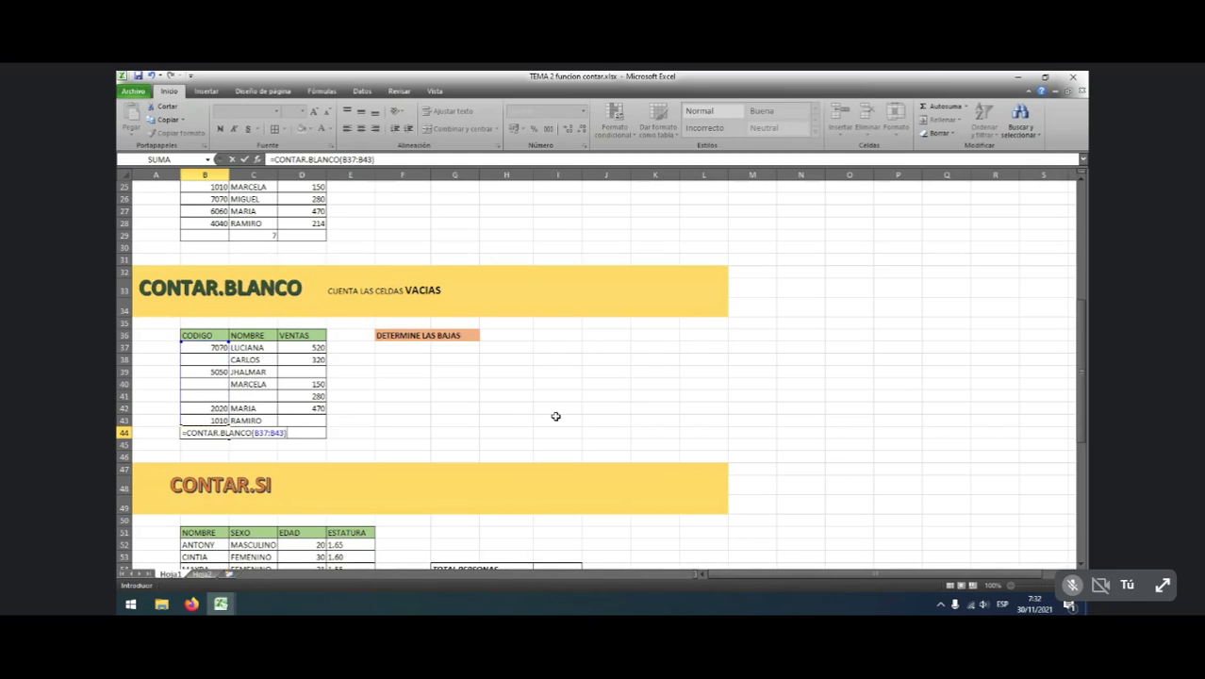
{"action": "key", "text": "Return"}
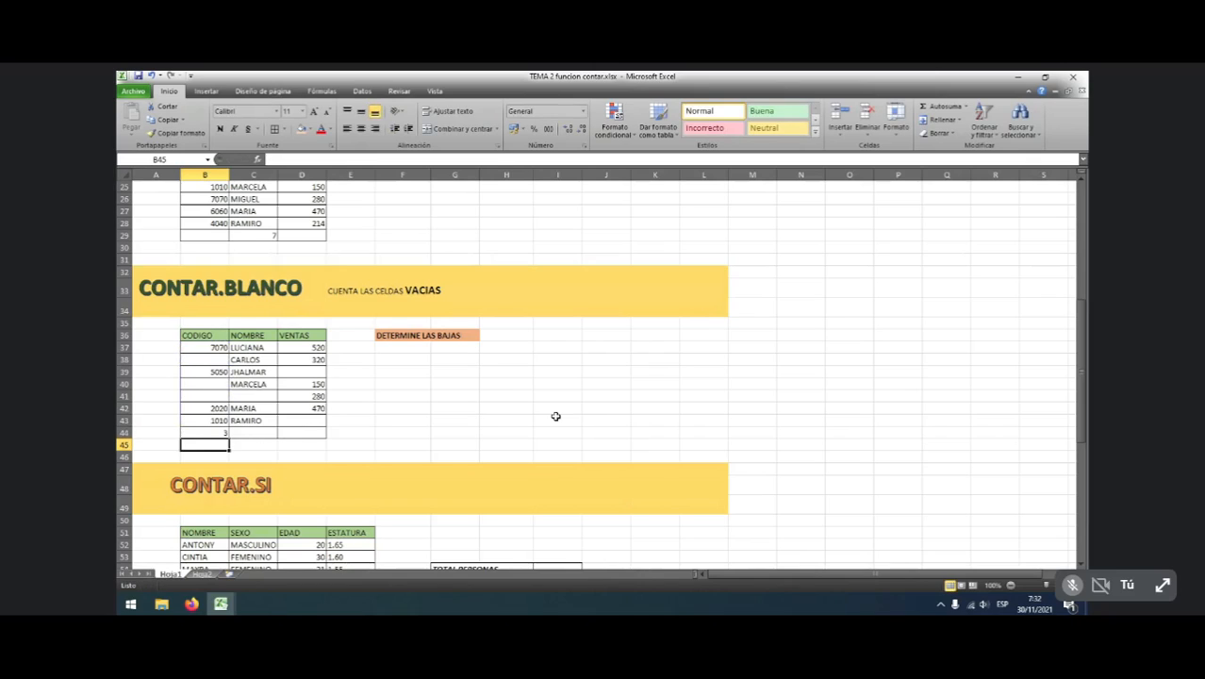
Shade the empty CODIGO cells B38, B40 and B41 with a light orange fill
{"action": "left_click", "coordinate": [219, 359]}
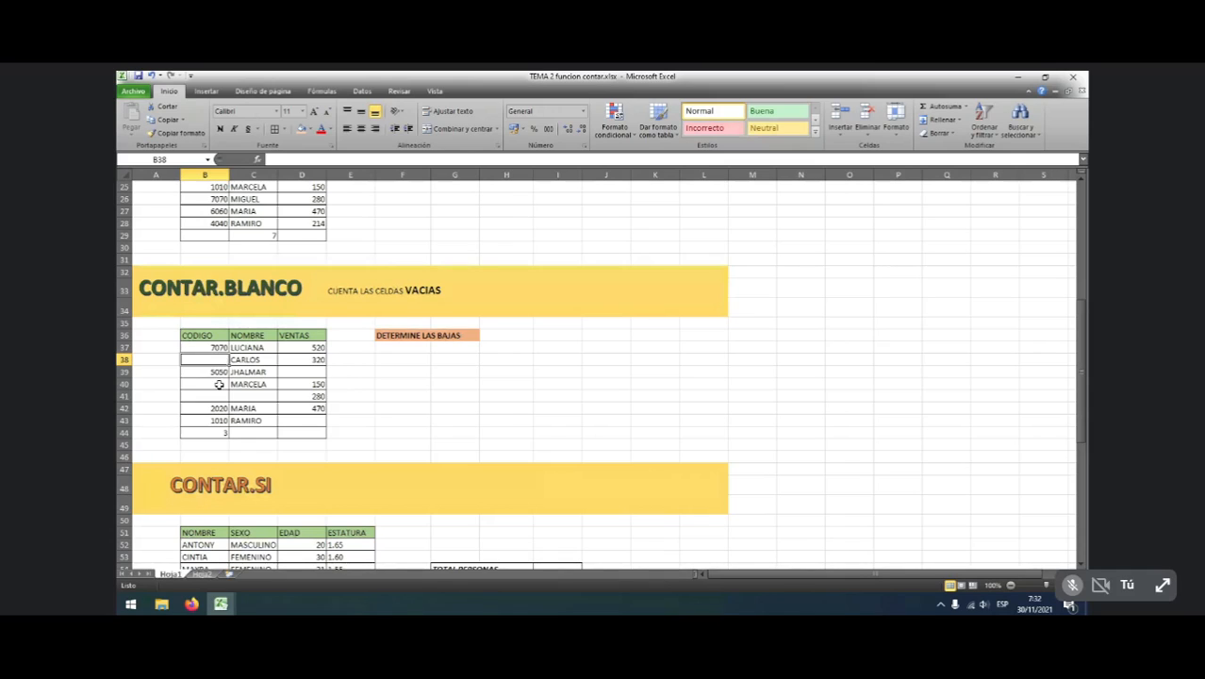
{"action": "left_click", "coordinate": [218, 383], "text": "ctrl"}
{"action": "left_click", "coordinate": [207, 396], "text": "ctrl"}
{"action": "left_click", "coordinate": [299, 132]}
{"action": "left_click", "coordinate": [454, 431]}
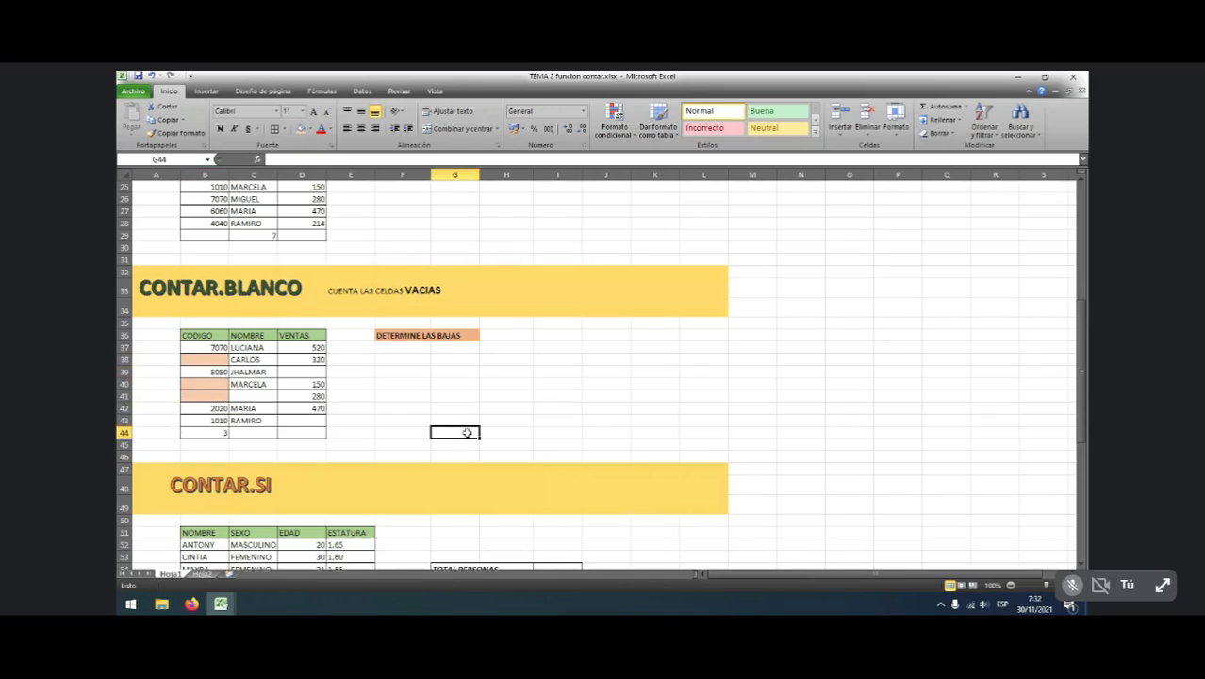
Delete the code in B43 to test the CONTAR.BLANCO count
{"action": "left_click", "coordinate": [218, 421]}
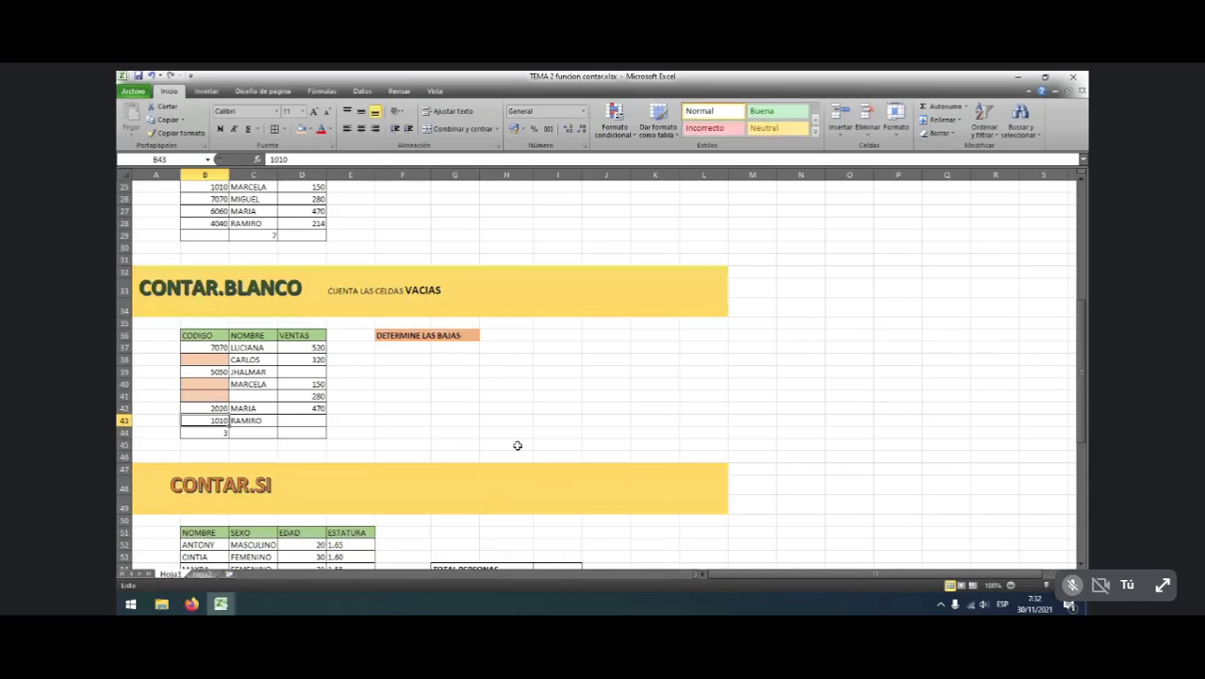
{"action": "key", "text": "Delete"}
{"action": "key", "text": "Return"}
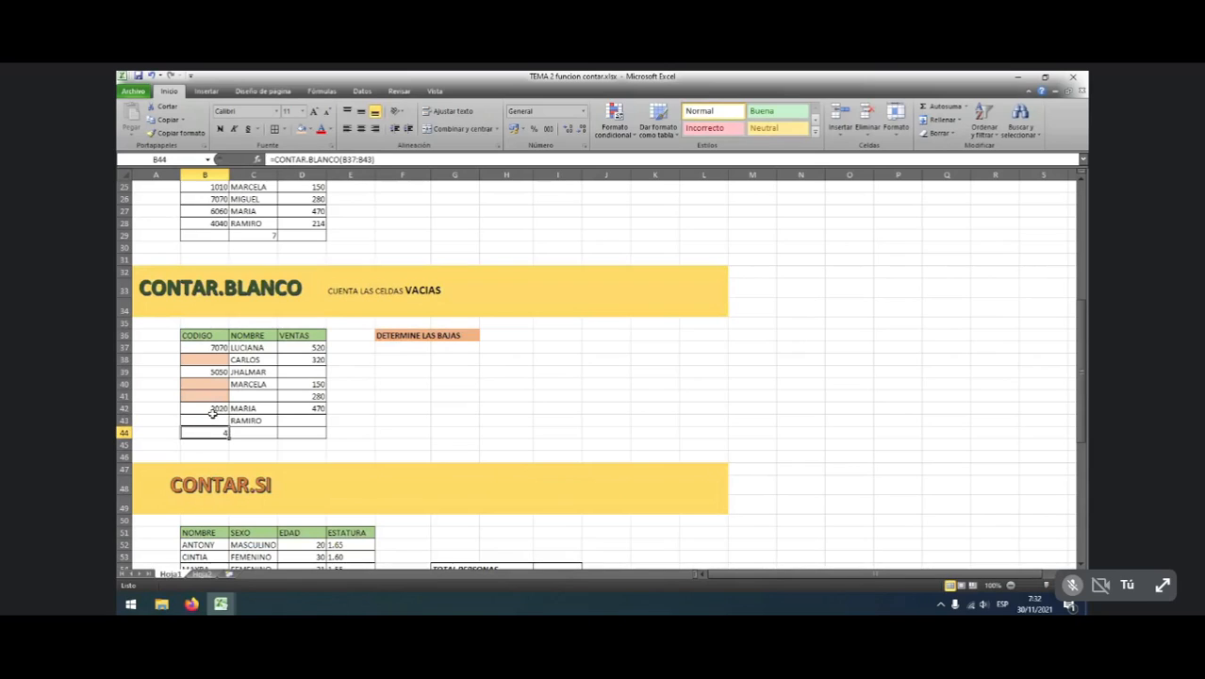
Enter the code 45 in the shaded empty CODIGO cell B38
{"action": "left_click", "coordinate": [211, 360]}
{"action": "type", "text": "45"}
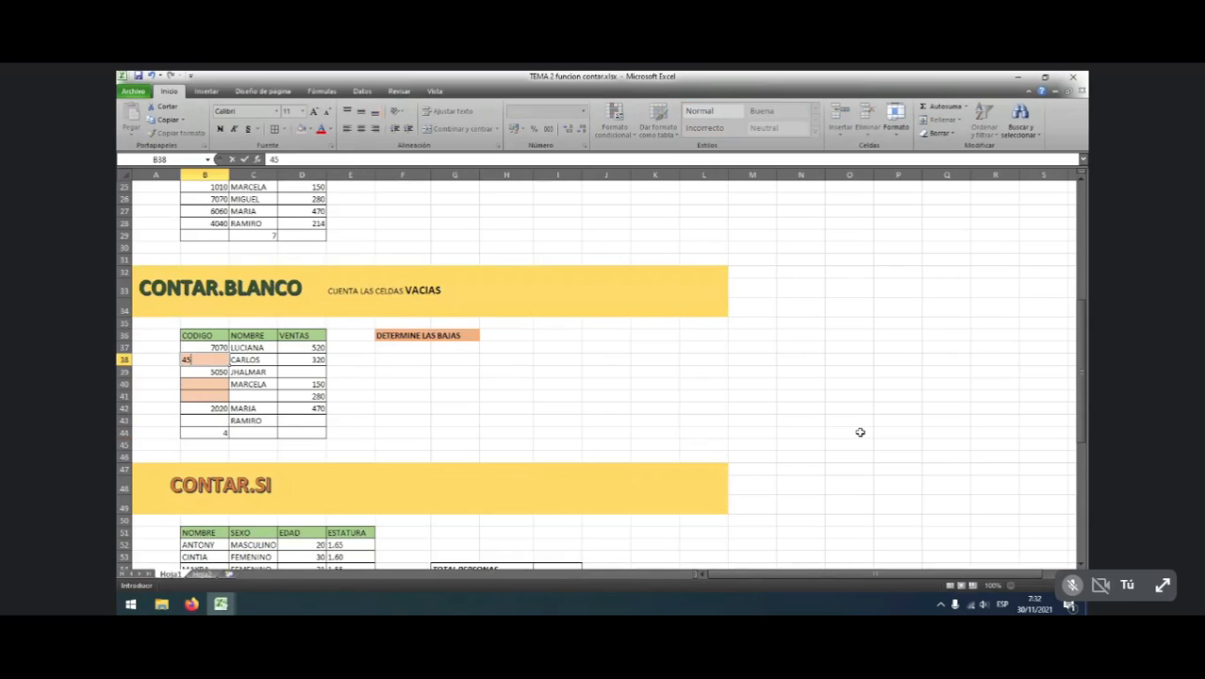
{"action": "key", "text": "Return"}
{"action": "key", "text": "Return"}
{"action": "key", "text": "Return"}
{"action": "key", "text": "Return"}
{"action": "key", "text": "Return"}
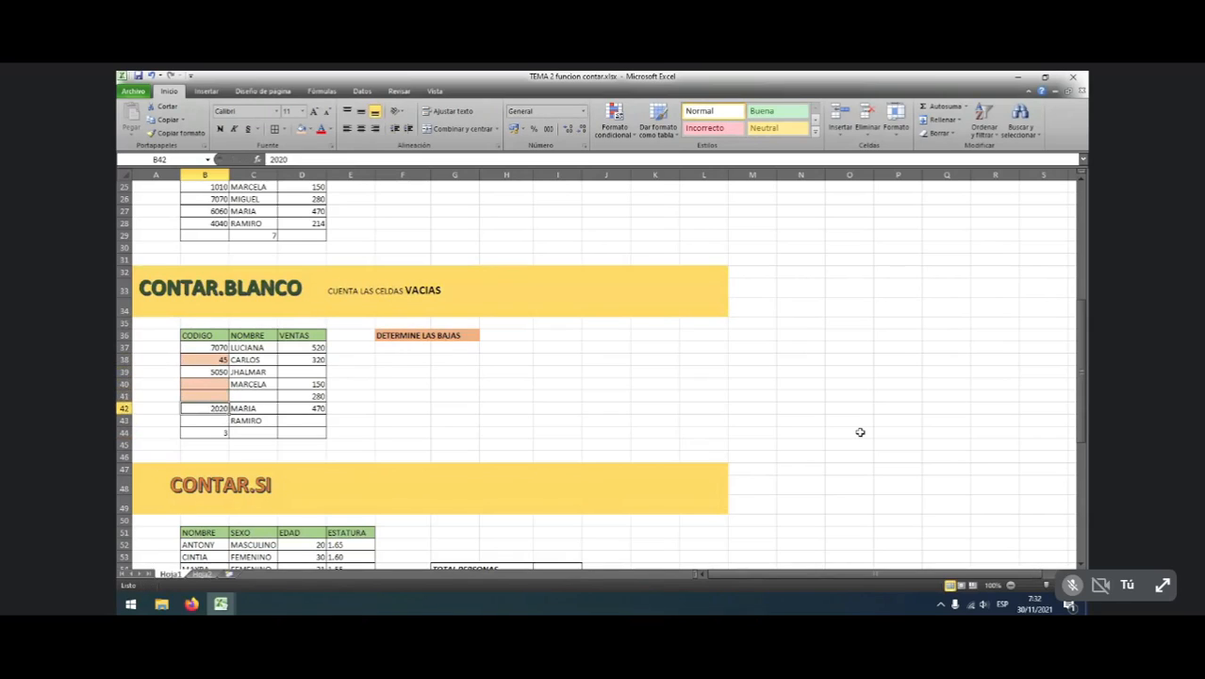
Fill two more empty CODIGO cells with 5 in B41 and 2 in B43
{"action": "key", "text": "Up"}
{"action": "key", "text": "Up"}
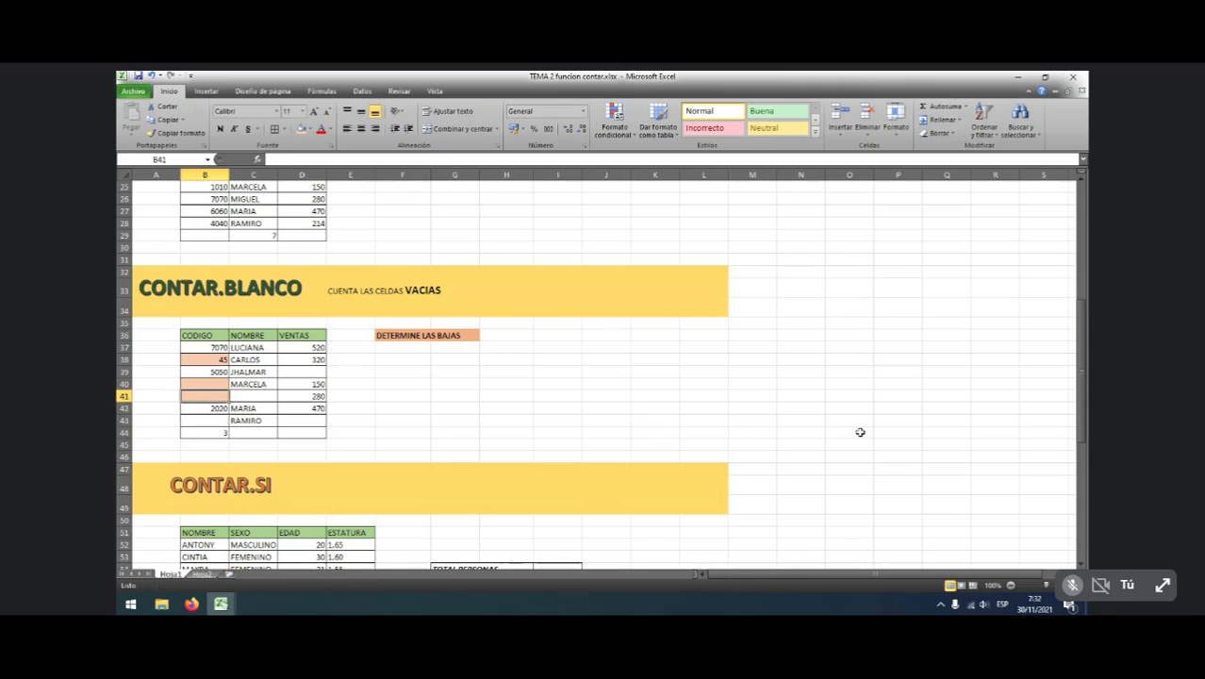
{"action": "type", "text": "5"}
{"action": "key", "text": "Return"}
{"action": "key", "text": "Return"}
{"action": "type", "text": "2"}
{"action": "key", "text": "Return"}
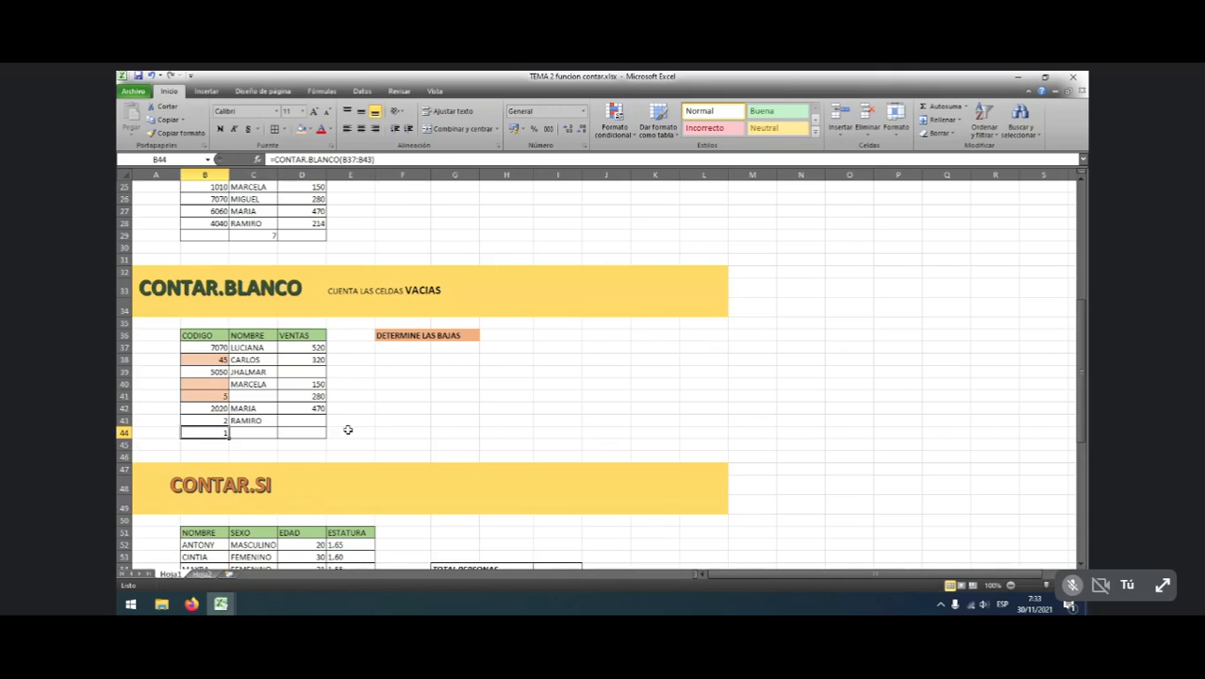
Count the empty cells in the NOMBRE column by entering =CONTAR.BLANCO(C37:C43) in C44
{"action": "left_click", "coordinate": [249, 431]}
{"action": "left_click", "coordinate": [219, 432]}
{"action": "left_click", "coordinate": [255, 433]}
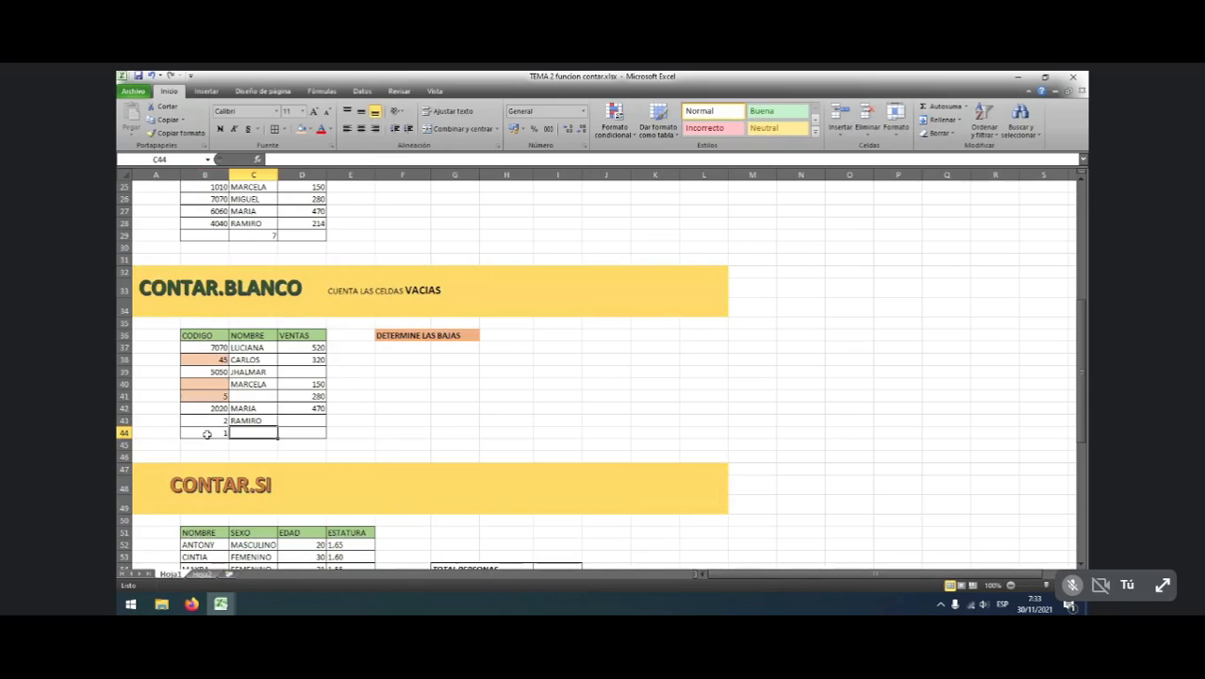
{"action": "type", "text": "=CONTAR"}
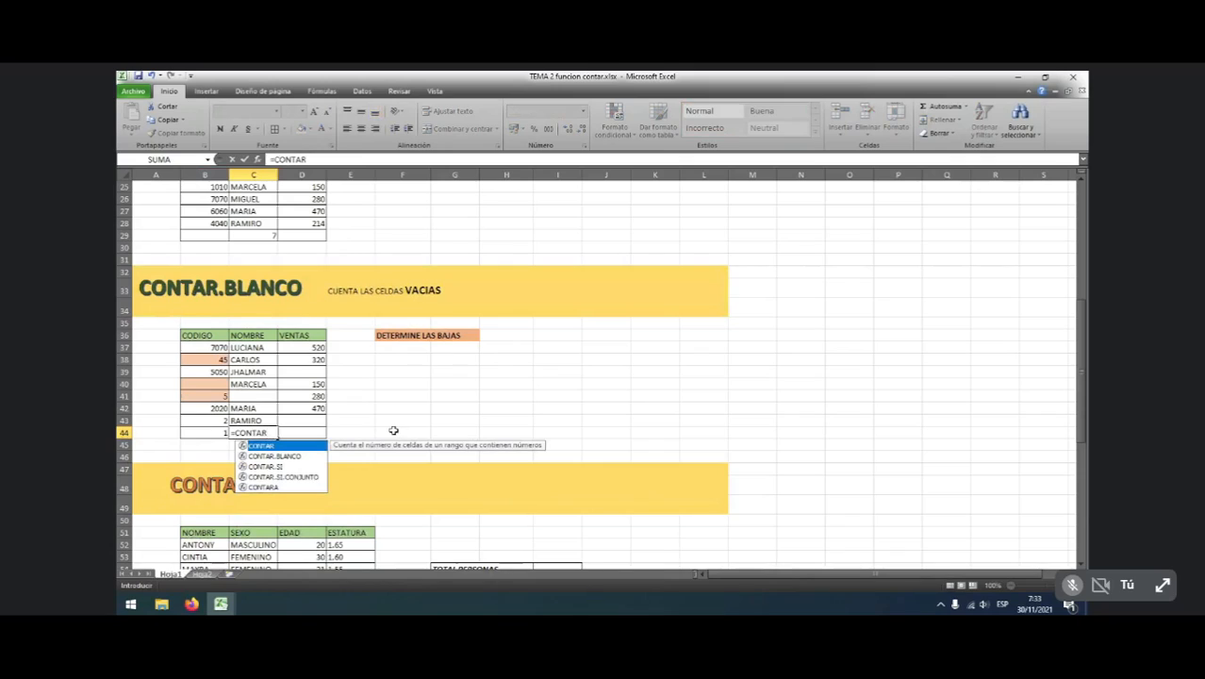
{"action": "double_click", "coordinate": [282, 456]}
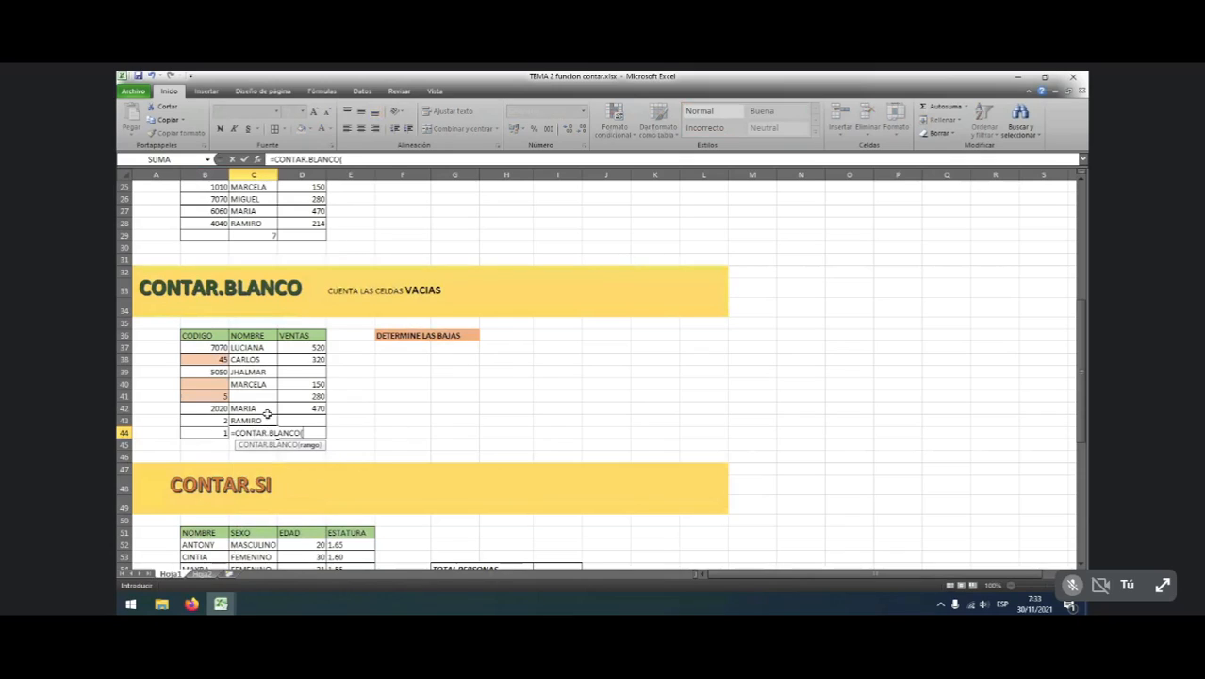
{"action": "left_click_drag", "start_coordinate": [254, 347], "coordinate": [254, 421]}
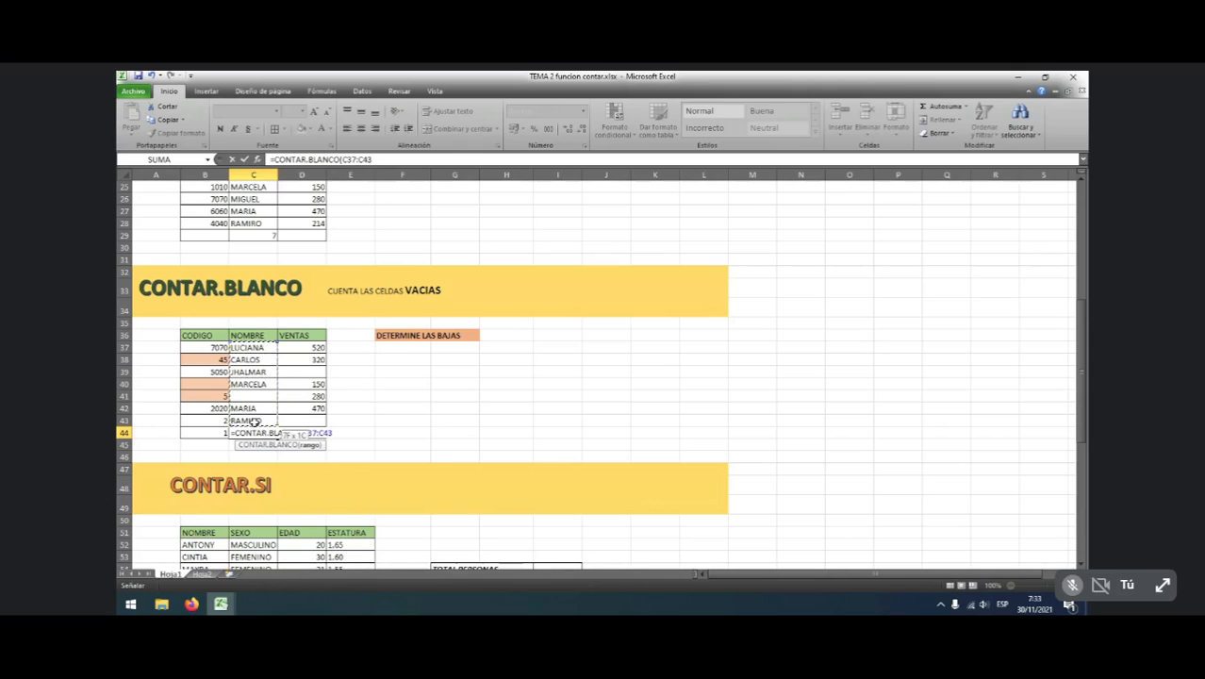
{"action": "type", "text": ")"}
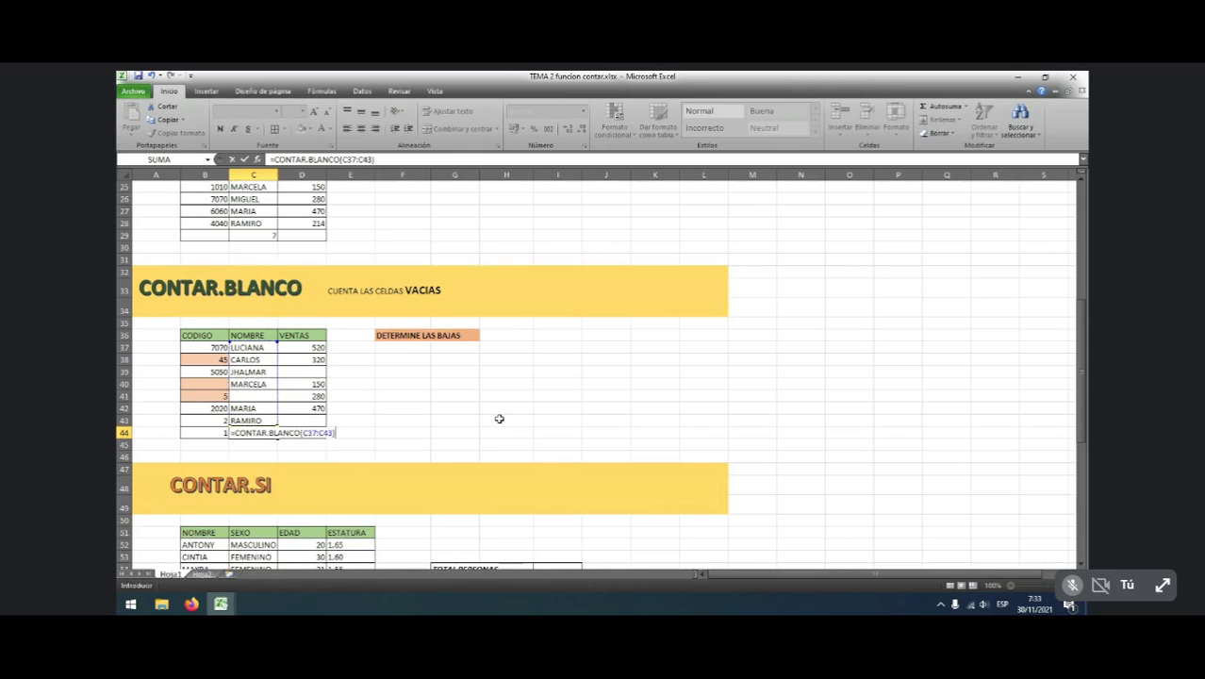
{"action": "key", "text": "Return"}
Copy the CONTAR.BLANCO formula from C44 into D44 to count the empty VENTAS cells
{"action": "left_click", "coordinate": [263, 432]}
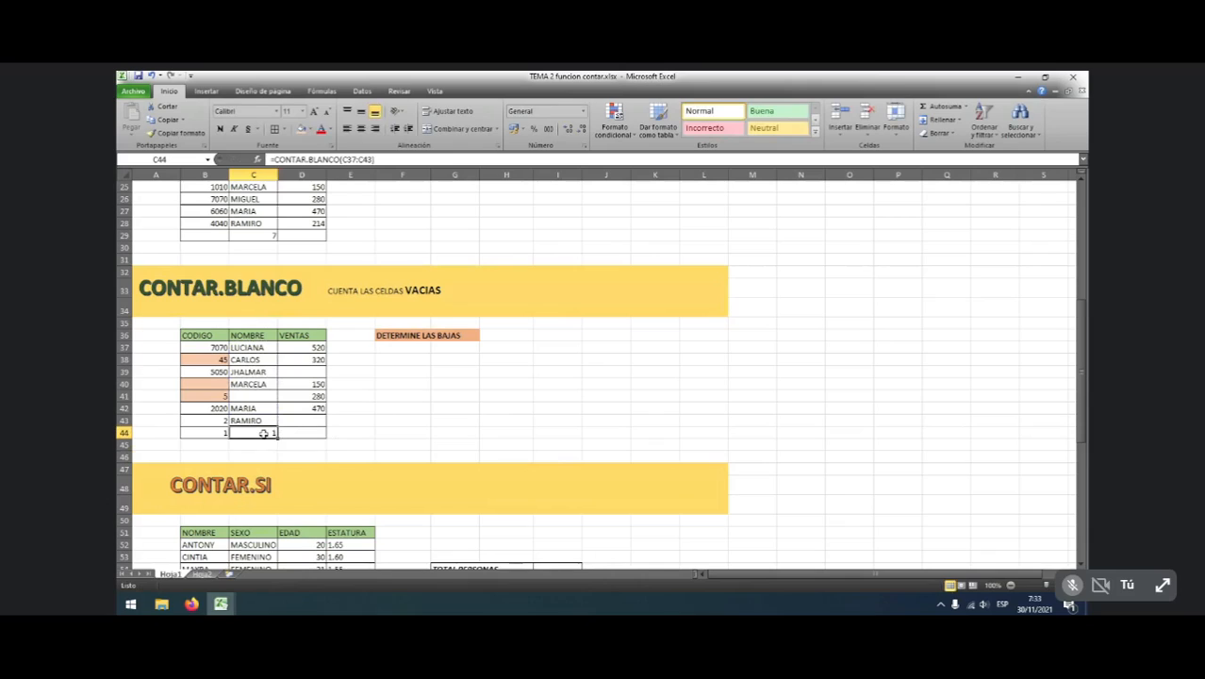
{"action": "left_click_drag", "start_coordinate": [277, 438], "coordinate": [316, 431]}
{"action": "left_click", "coordinate": [534, 432]}
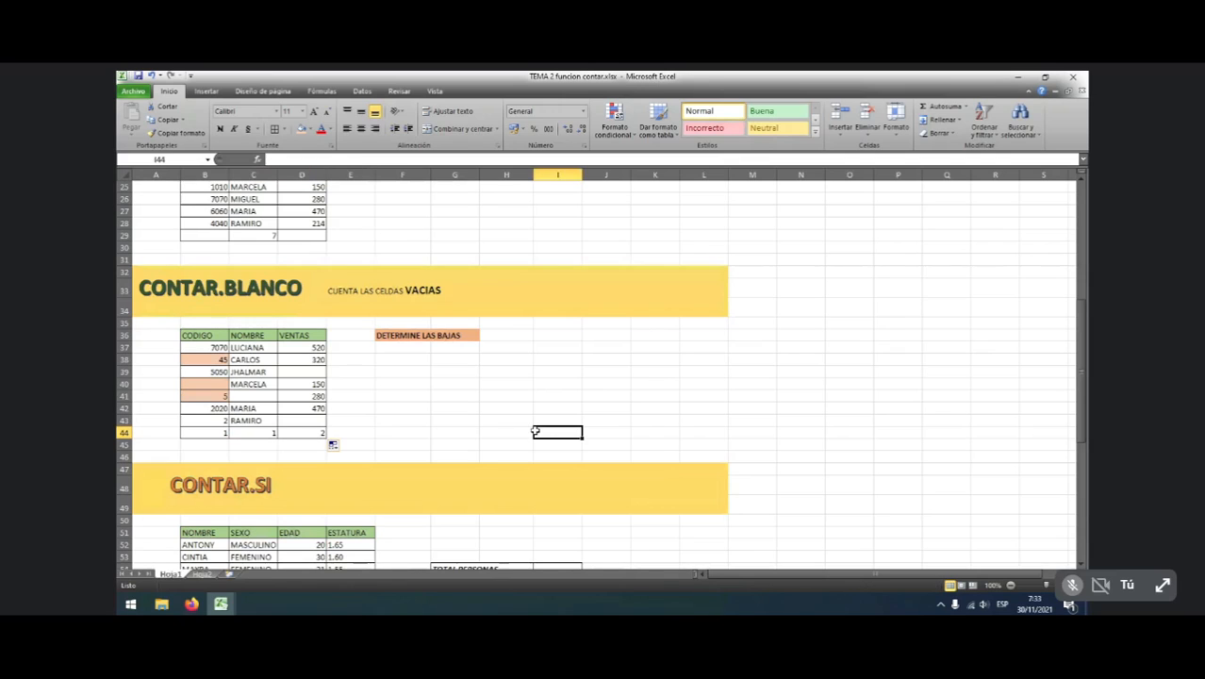
Examine the CONTAR.SI section and review the descriptions and tables of the CONTARA and CONTAR.BLANCO sections
{"action": "scroll", "coordinate": [535, 432], "scroll_direction": "down", "scroll_amount": 5}
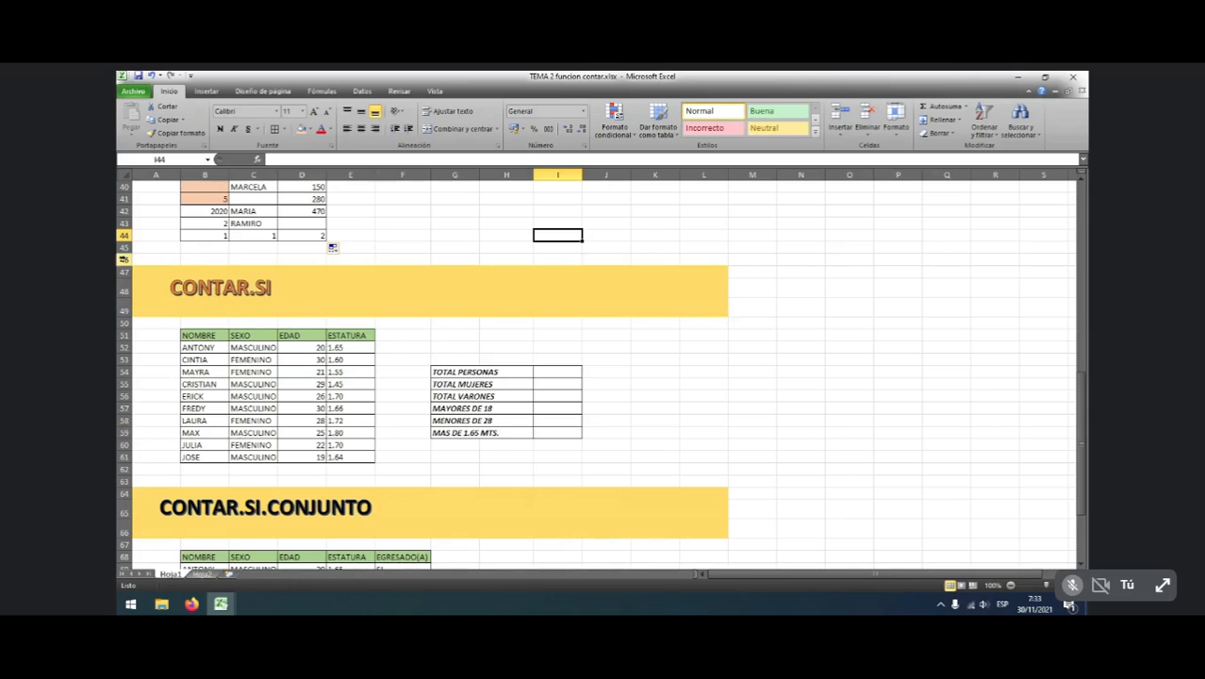
{"action": "left_click_drag", "start_coordinate": [124, 255], "coordinate": [173, 412]}
{"action": "scroll", "coordinate": [516, 439], "scroll_direction": "up", "scroll_amount": 4}
{"action": "left_click", "coordinate": [355, 332]}
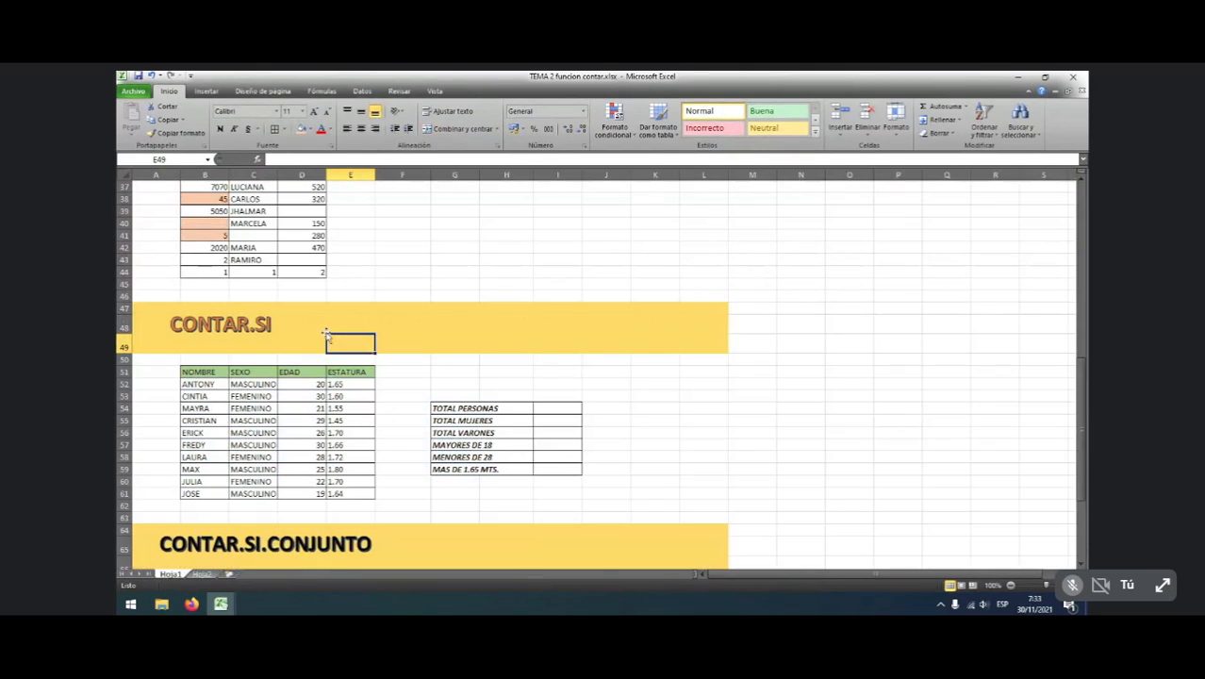
{"action": "left_click", "coordinate": [323, 324]}
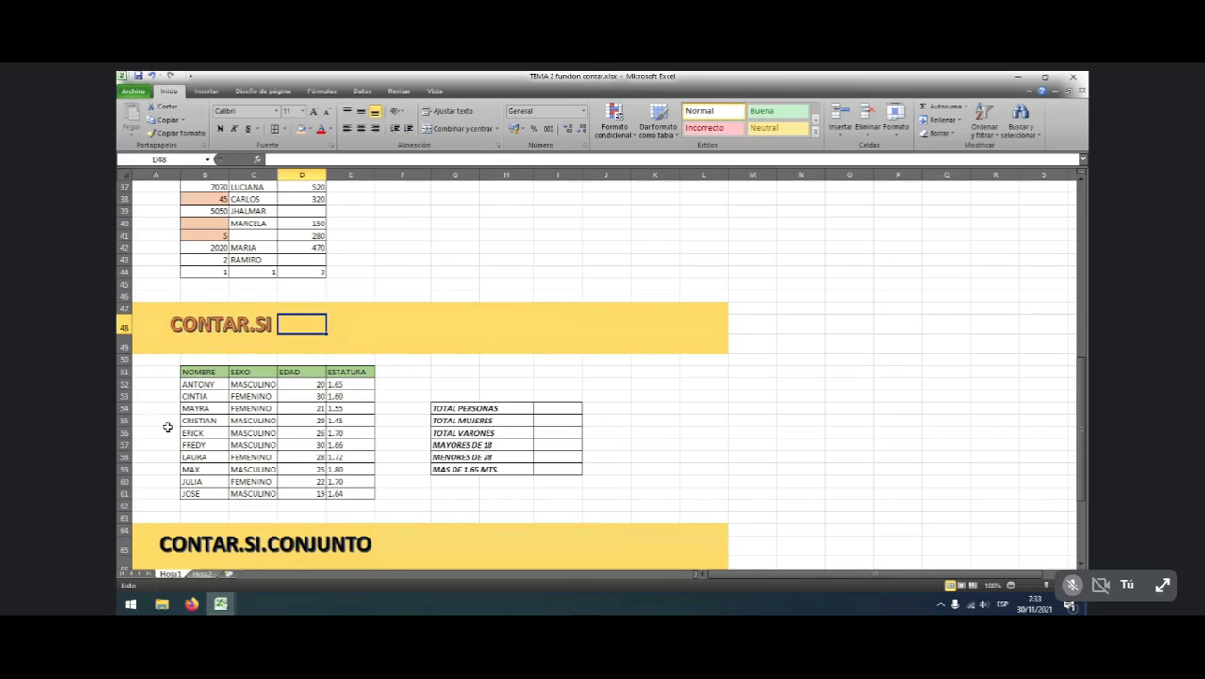
{"action": "scroll", "coordinate": [438, 405], "scroll_direction": "up", "scroll_amount": 10}
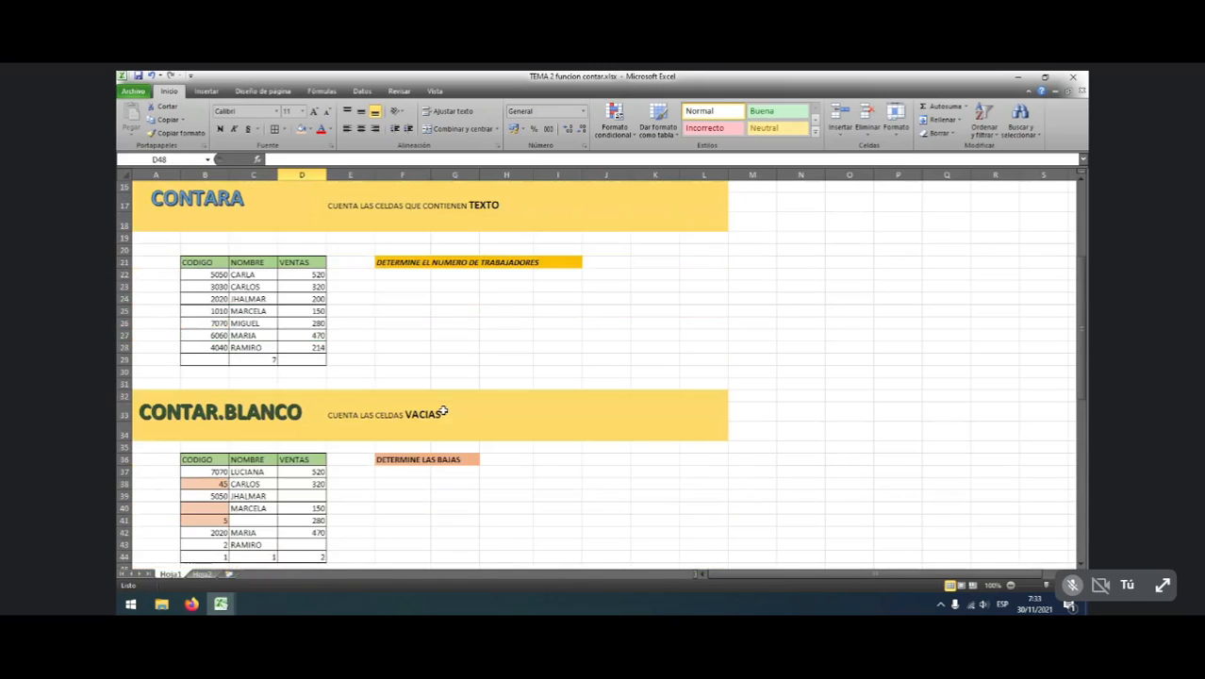
{"action": "scroll", "coordinate": [443, 410], "scroll_direction": "down", "scroll_amount": 2}
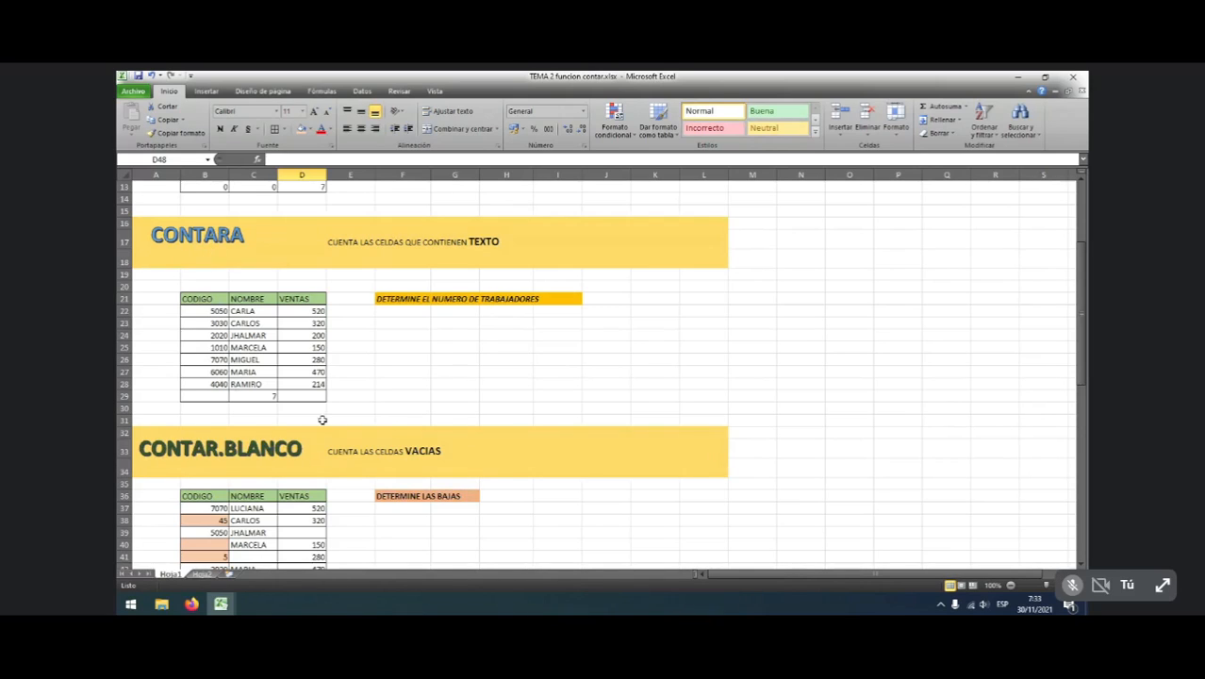
{"action": "left_click", "coordinate": [382, 375]}
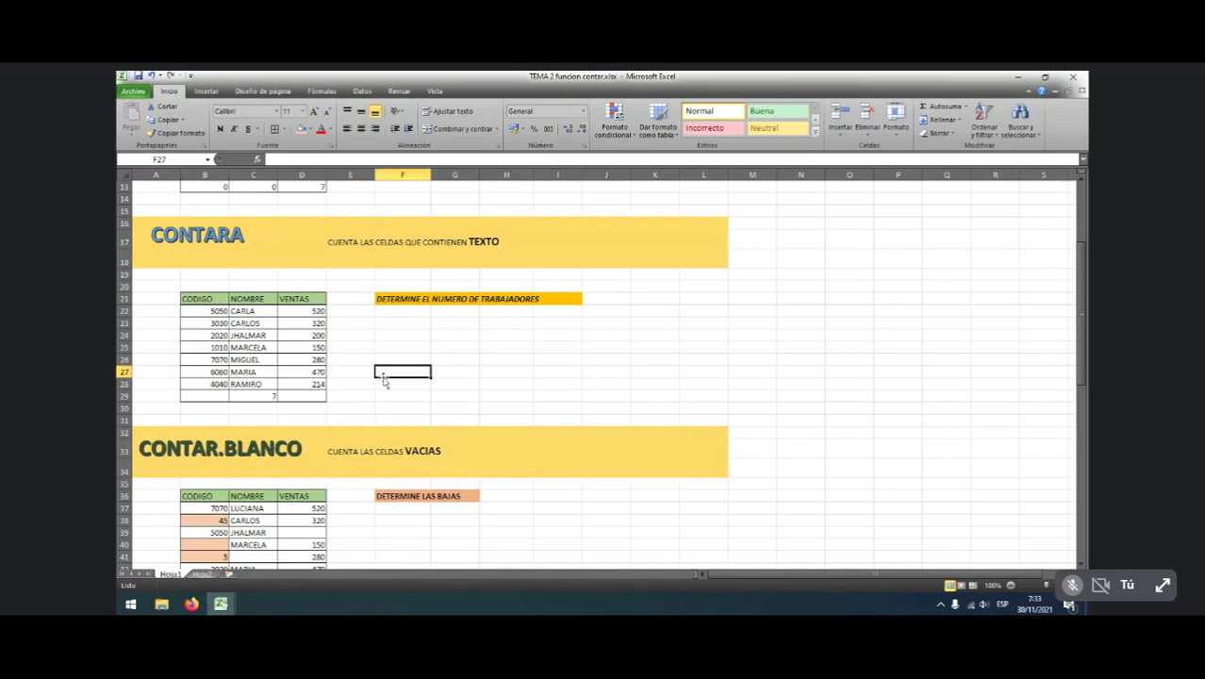
{"action": "left_click", "coordinate": [345, 243]}
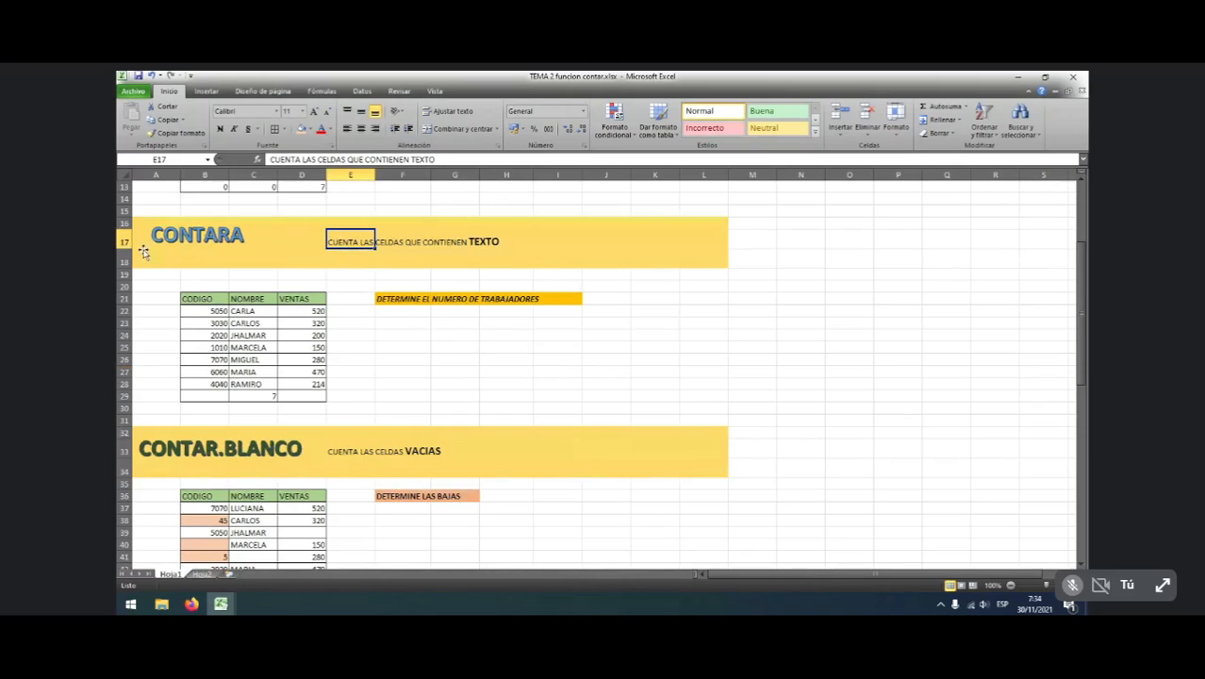
{"action": "left_click", "coordinate": [343, 321]}
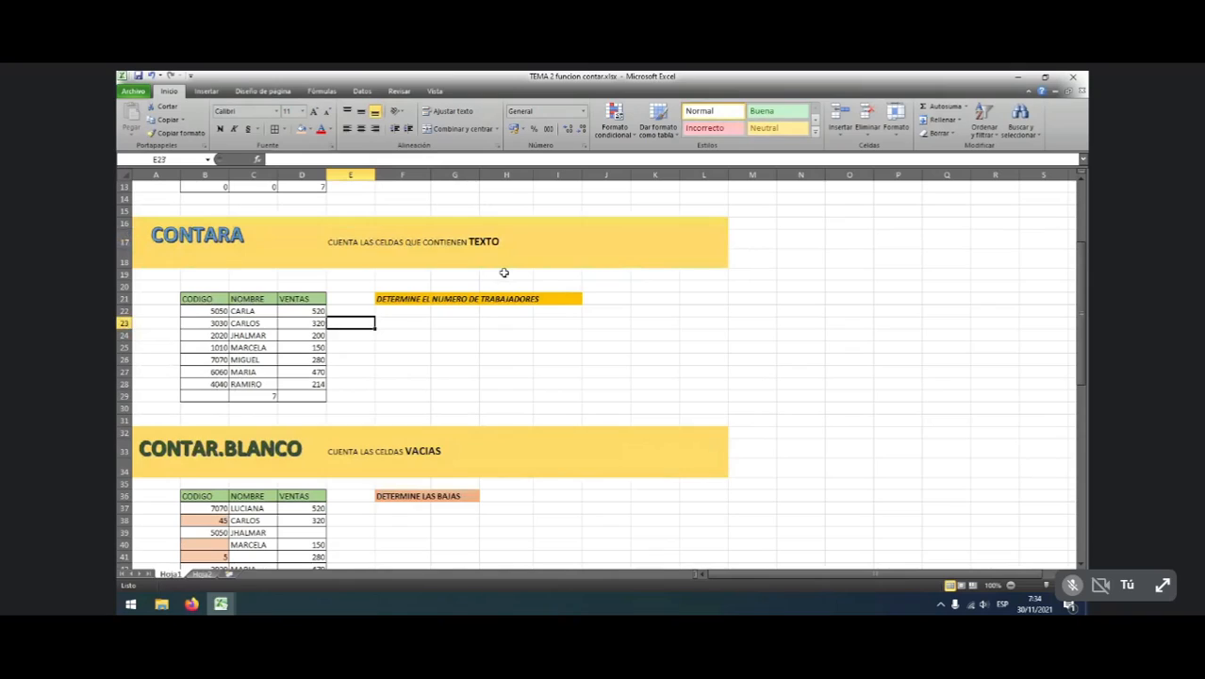
{"action": "left_click", "coordinate": [304, 395]}
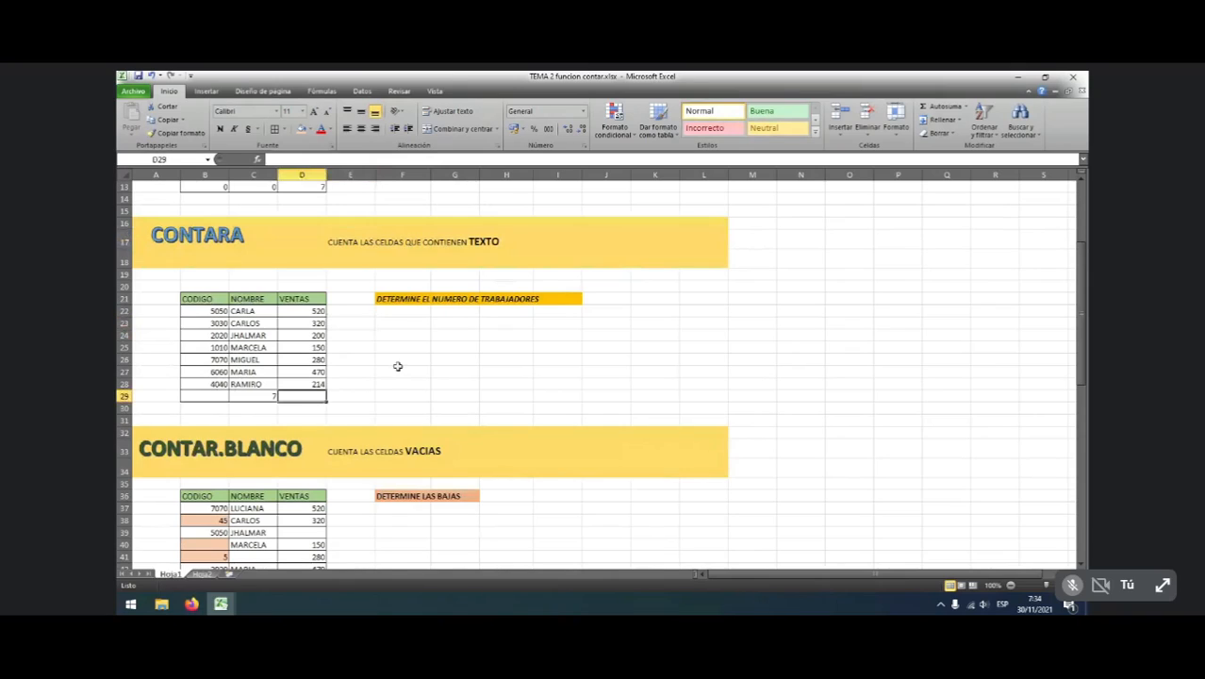
{"action": "type", "text": "="}
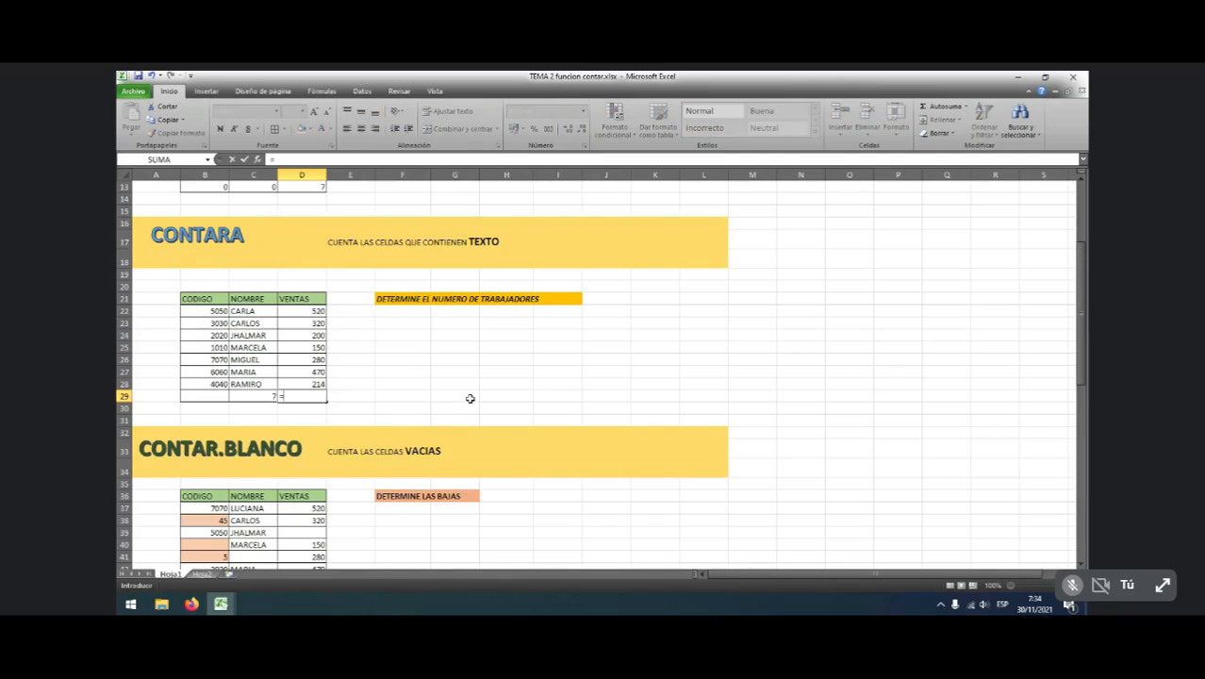
{"action": "type", "text": "CONTARA"}
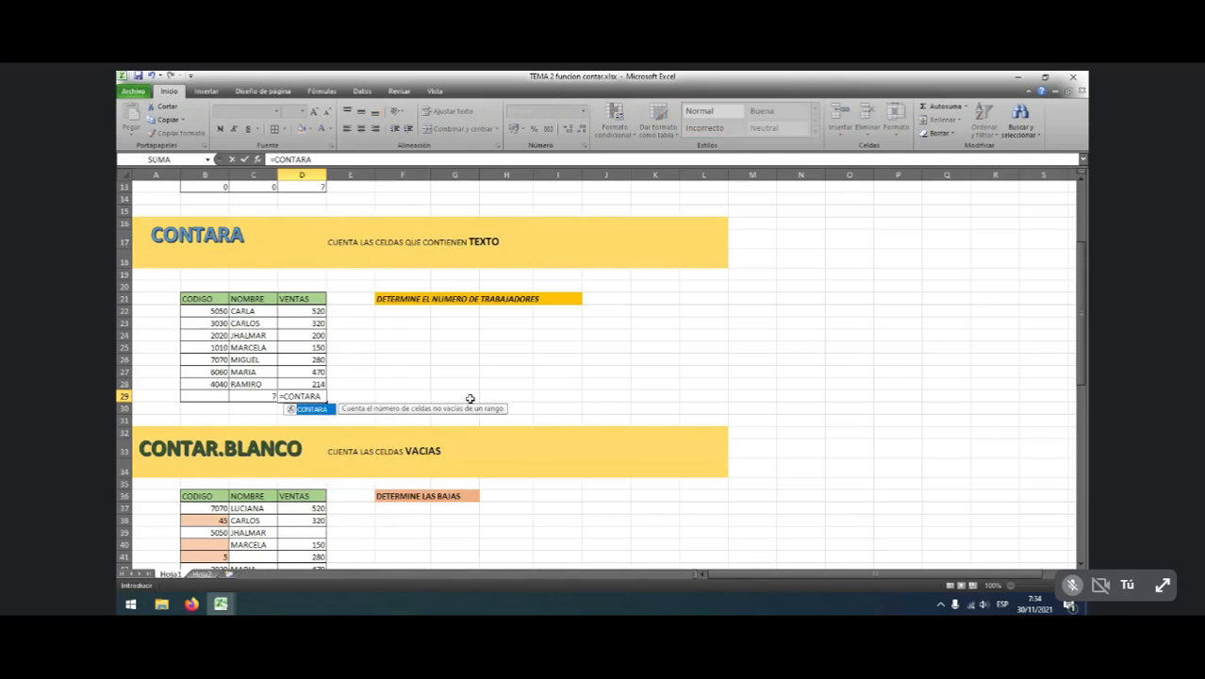
{"action": "type", "text": "("}
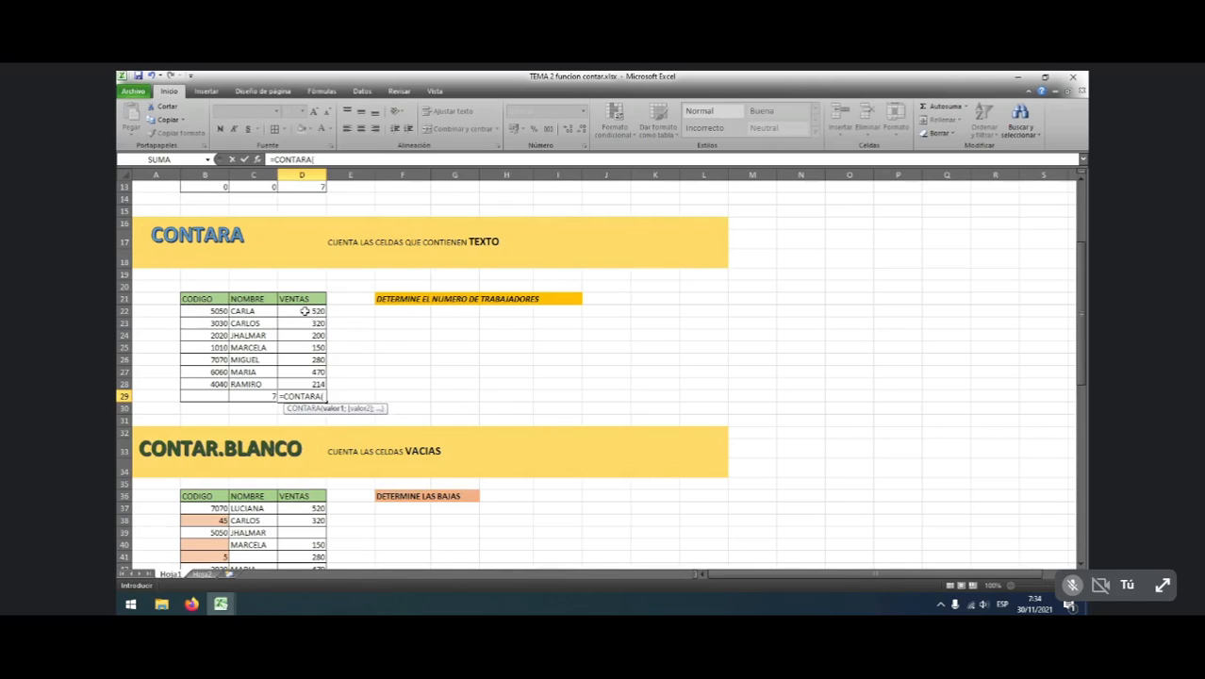
{"action": "key", "text": "BackSpace"}
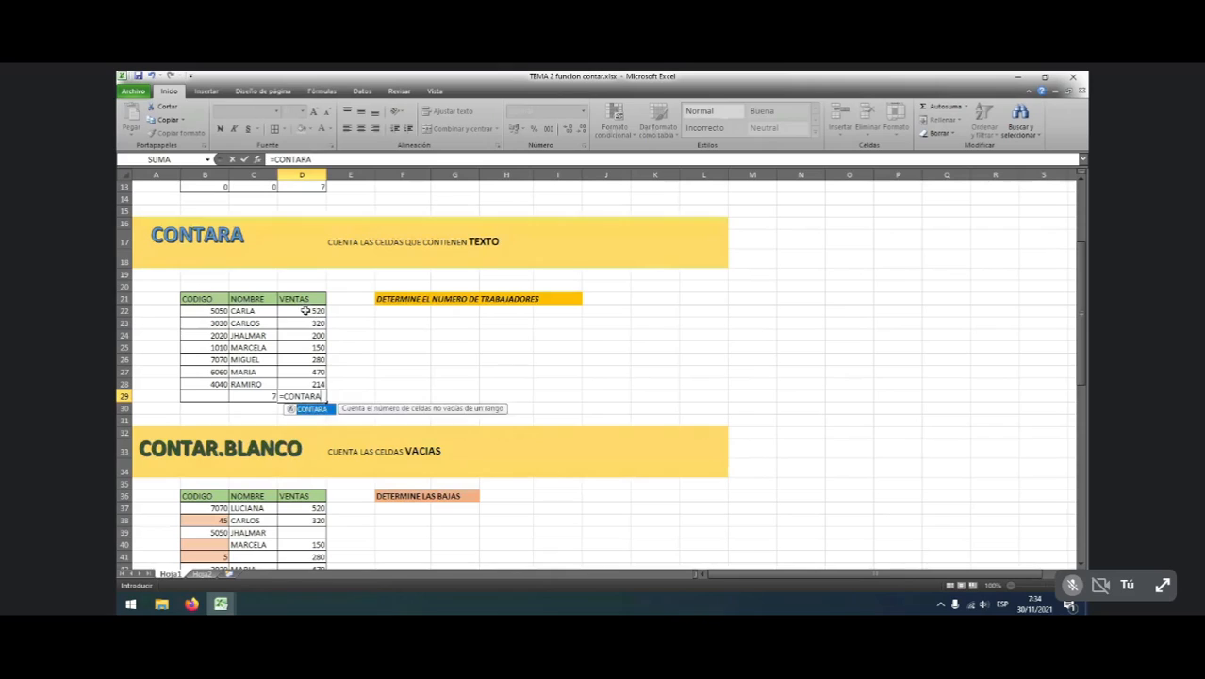
{"action": "key", "text": "Escape"}
{"action": "key", "text": "Escape"}
Reselect the NOMBRE range C22:C28 as the argument of the CONTARA formula in C29
{"action": "left_click", "coordinate": [258, 397]}
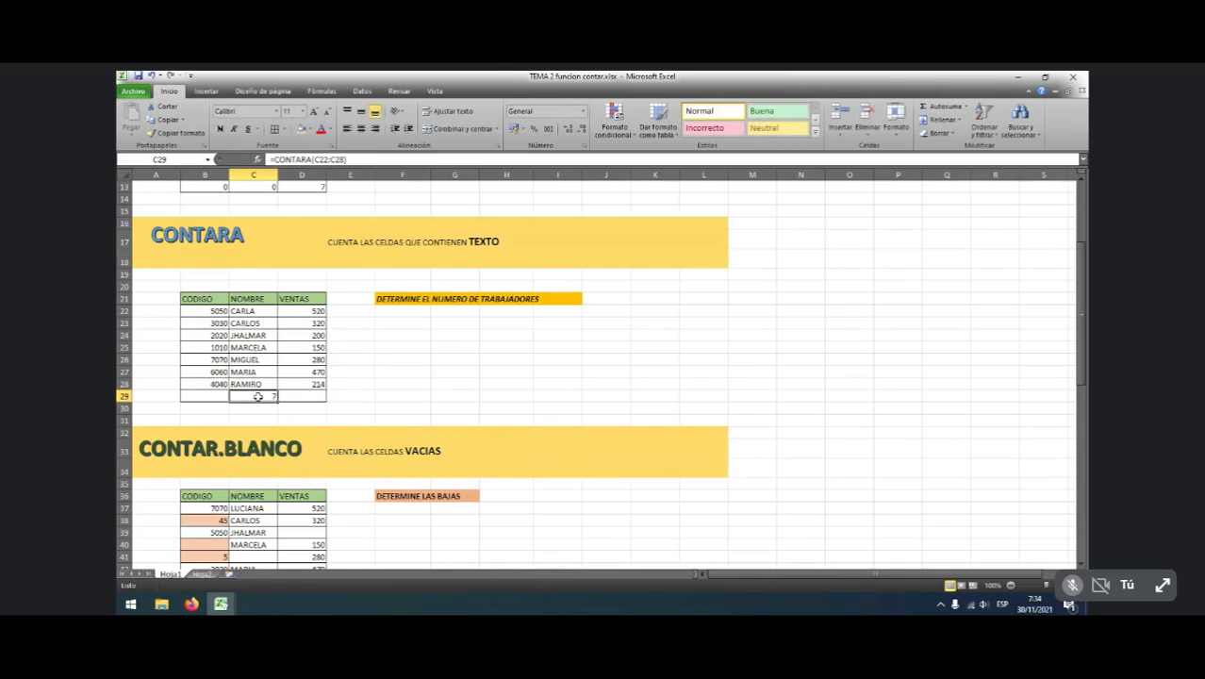
{"action": "left_click", "coordinate": [356, 160]}
{"action": "key", "text": "BackSpace"}
{"action": "key", "text": "BackSpace"}
{"action": "key", "text": "BackSpace"}
{"action": "key", "text": "BackSpace"}
{"action": "key", "text": "BackSpace"}
{"action": "key", "text": "BackSpace"}
{"action": "key", "text": "BackSpace"}
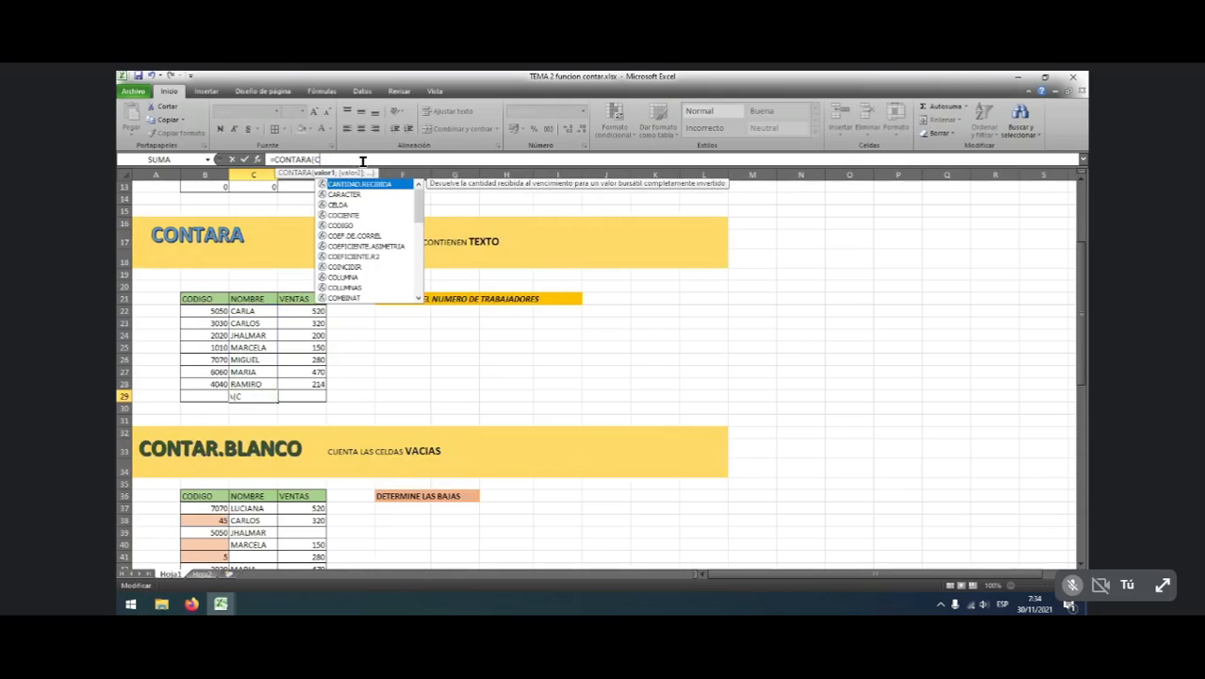
{"action": "key", "text": "BackSpace"}
{"action": "left_click_drag", "start_coordinate": [264, 312], "coordinate": [264, 385]}
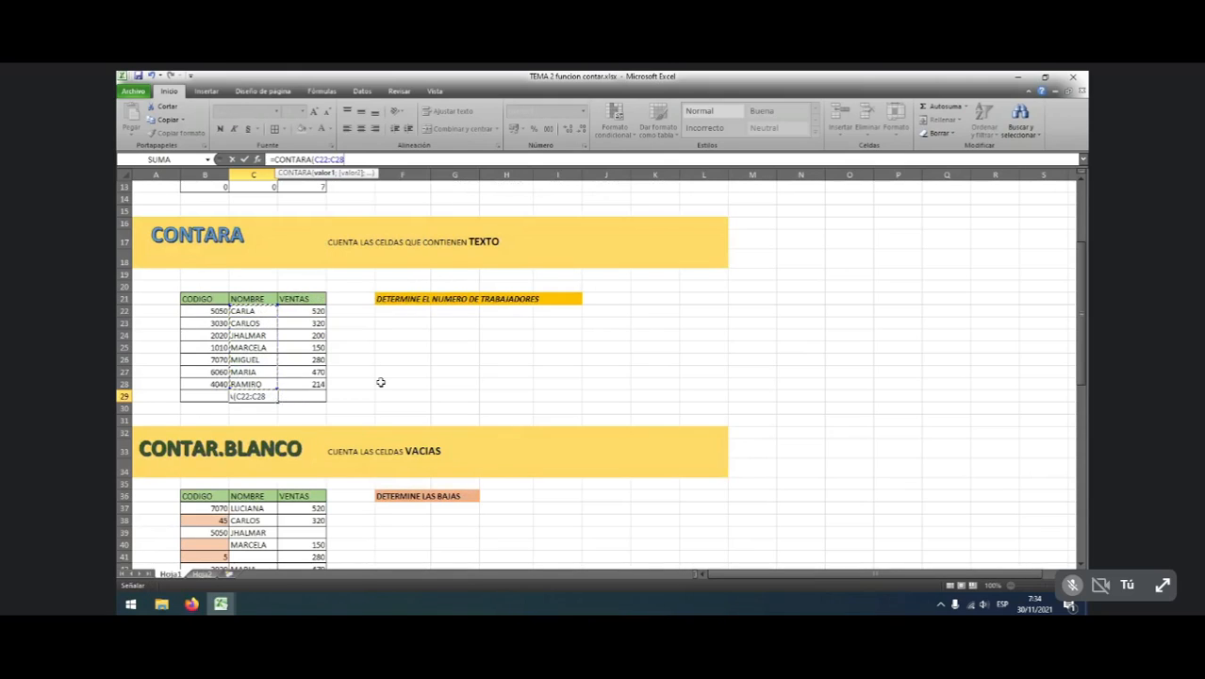
{"action": "key", "text": "Return"}
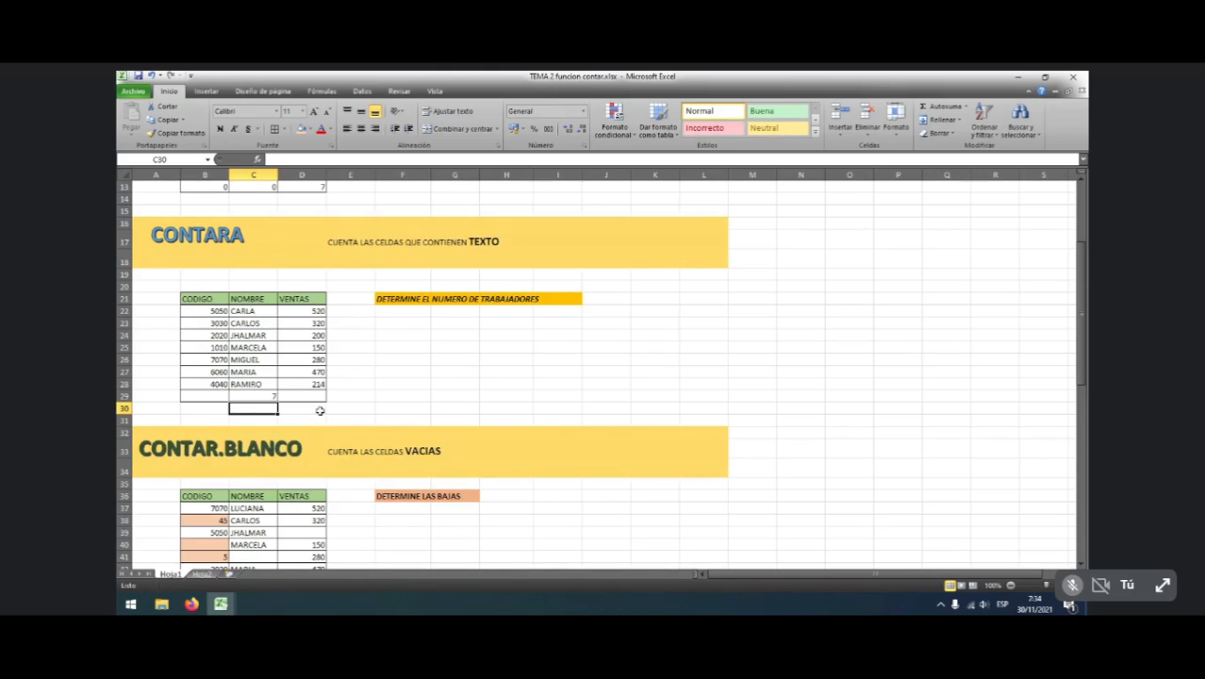
Examine the CONTAR.SI heading, its NOMBRE, SEXO, EDAD and ESTATURA table and the list of totals to calculate
{"action": "scroll", "coordinate": [340, 405], "scroll_direction": "down", "scroll_amount": 9}
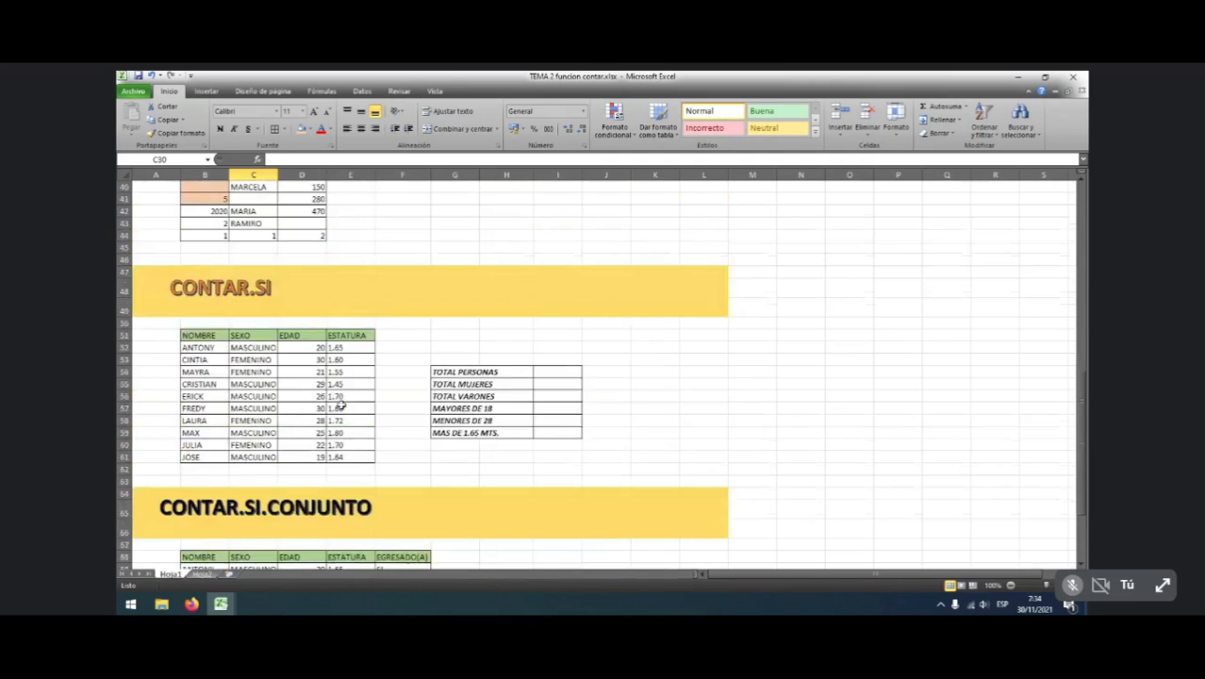
{"action": "scroll", "coordinate": [341, 404], "scroll_direction": "down", "scroll_amount": 2}
{"action": "scroll", "coordinate": [341, 404], "scroll_direction": "up", "scroll_amount": 1}
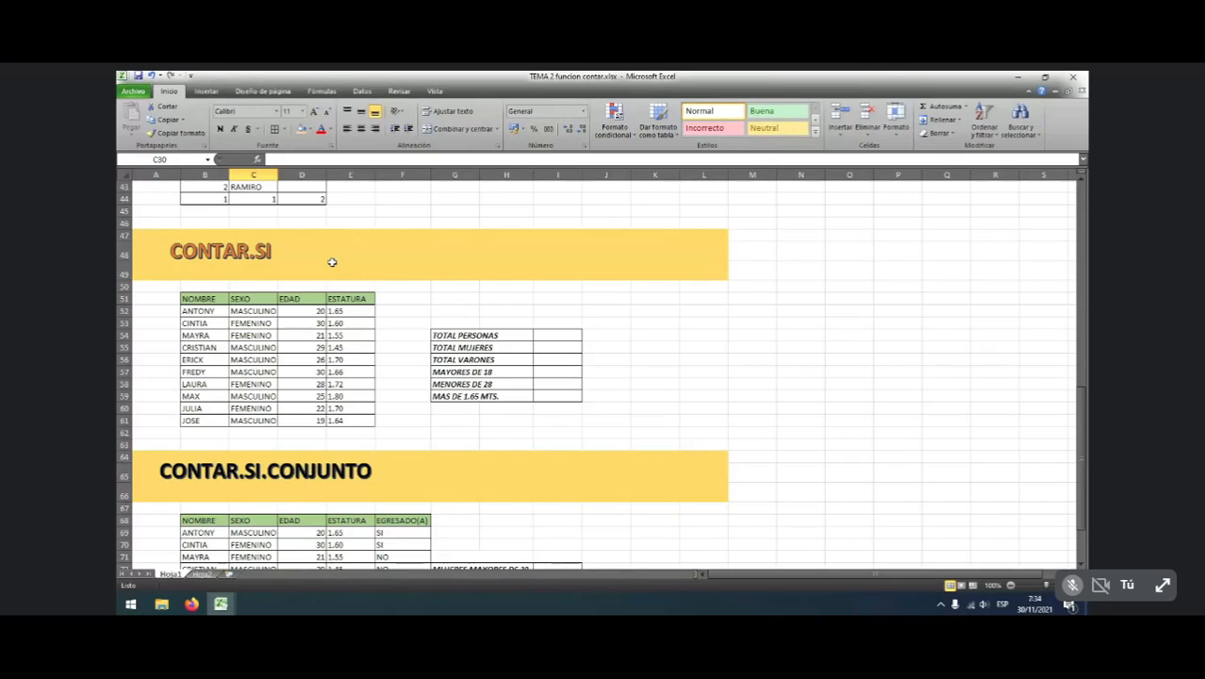
{"action": "left_click", "coordinate": [331, 264]}
{"action": "left_click", "coordinate": [333, 252]}
{"action": "left_click", "coordinate": [335, 233]}
{"action": "left_click", "coordinate": [317, 248]}
{"action": "left_click", "coordinate": [350, 249]}
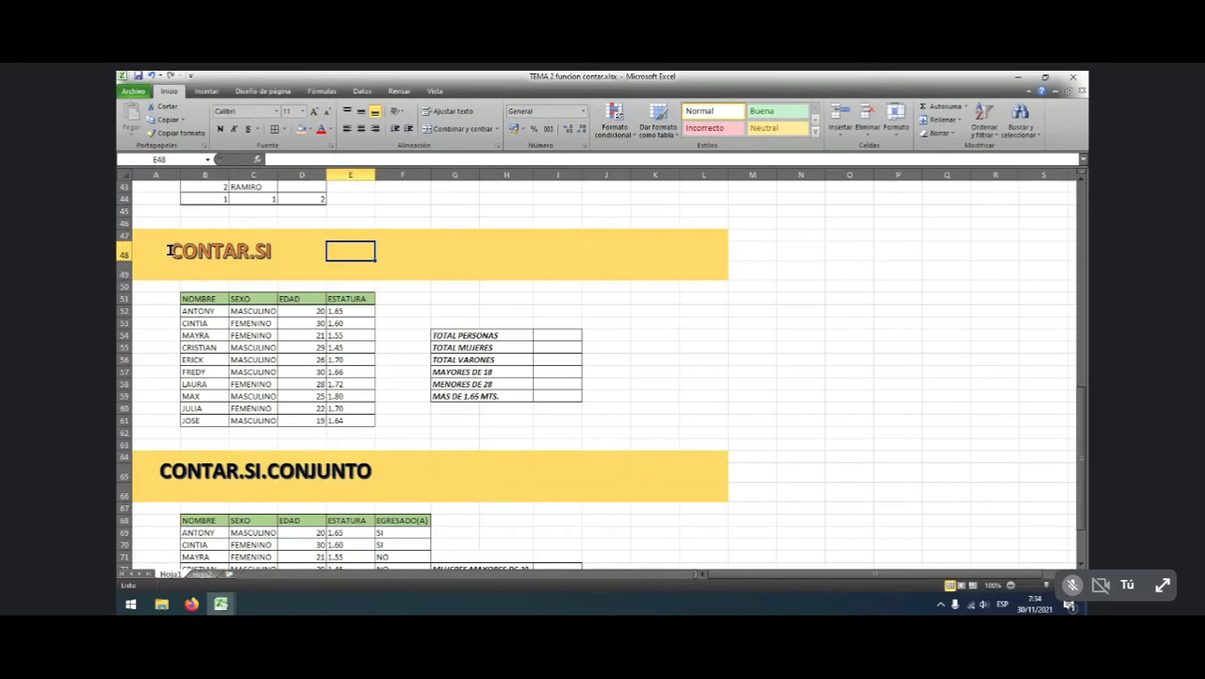
{"action": "left_click", "coordinate": [418, 300]}
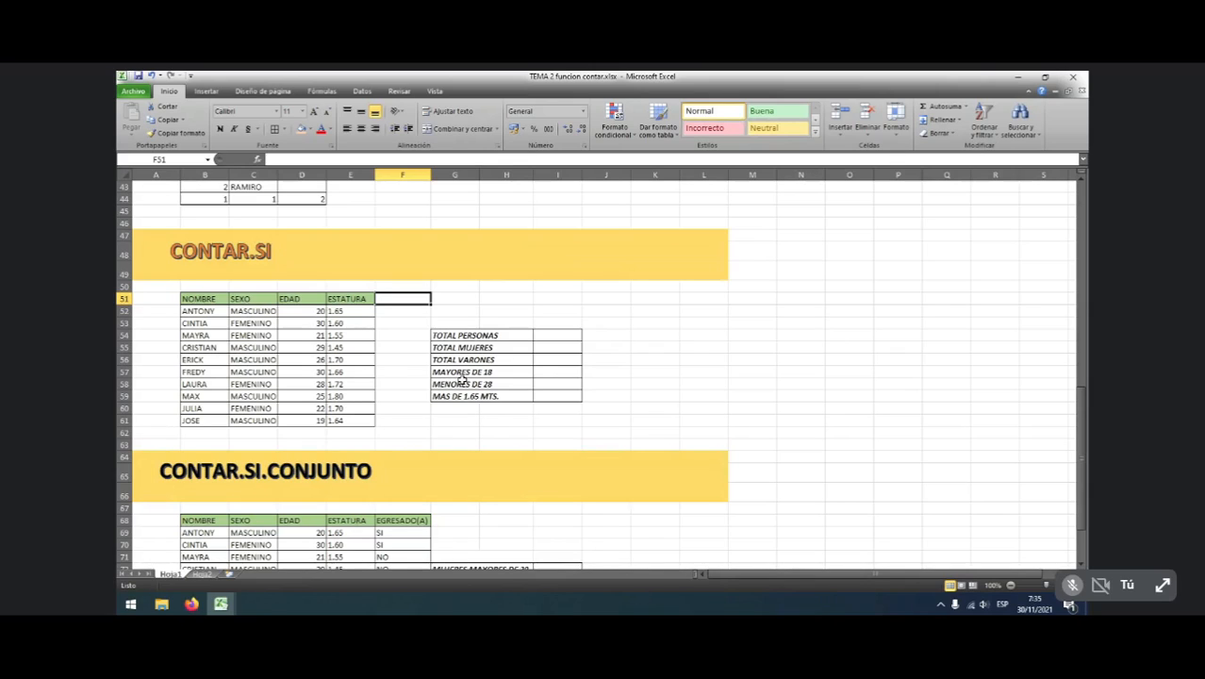
{"action": "left_click", "coordinate": [396, 336]}
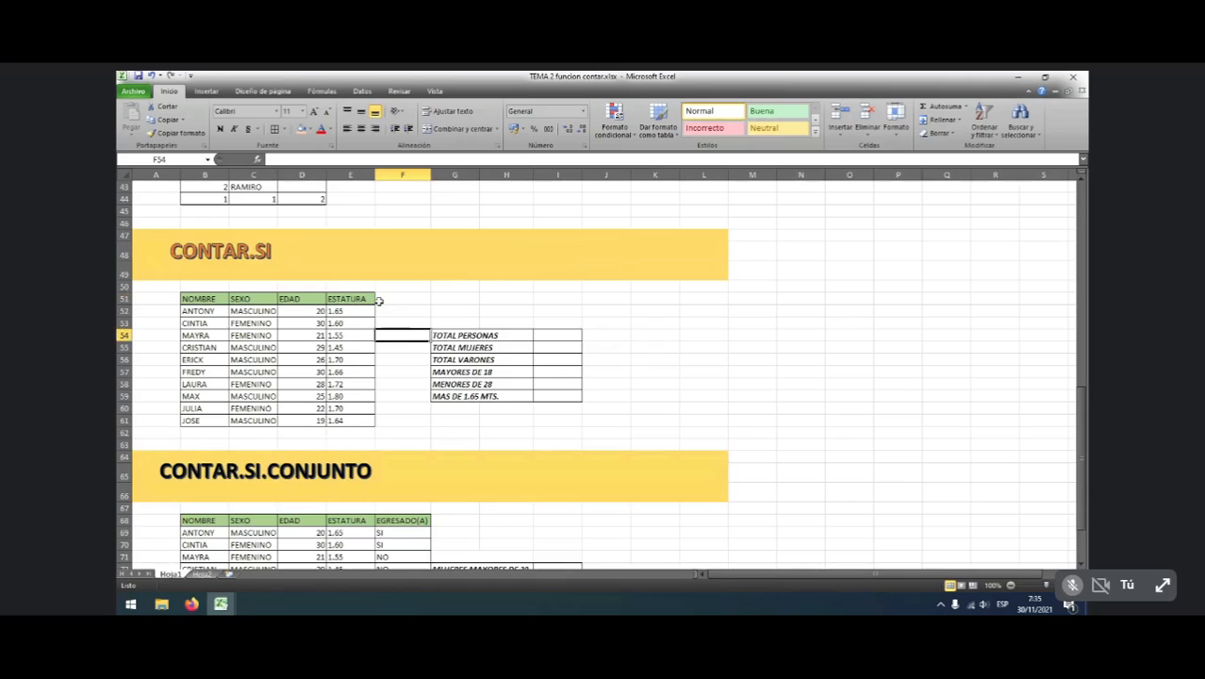
Enter the description "CUENTA LAS CELDAS QUE CUMPLEN CON UNA CONDICION O CRITERIO" in E48, beside the CONTAR.SI heading
{"action": "left_click", "coordinate": [313, 253]}
{"action": "left_click", "coordinate": [350, 253]}
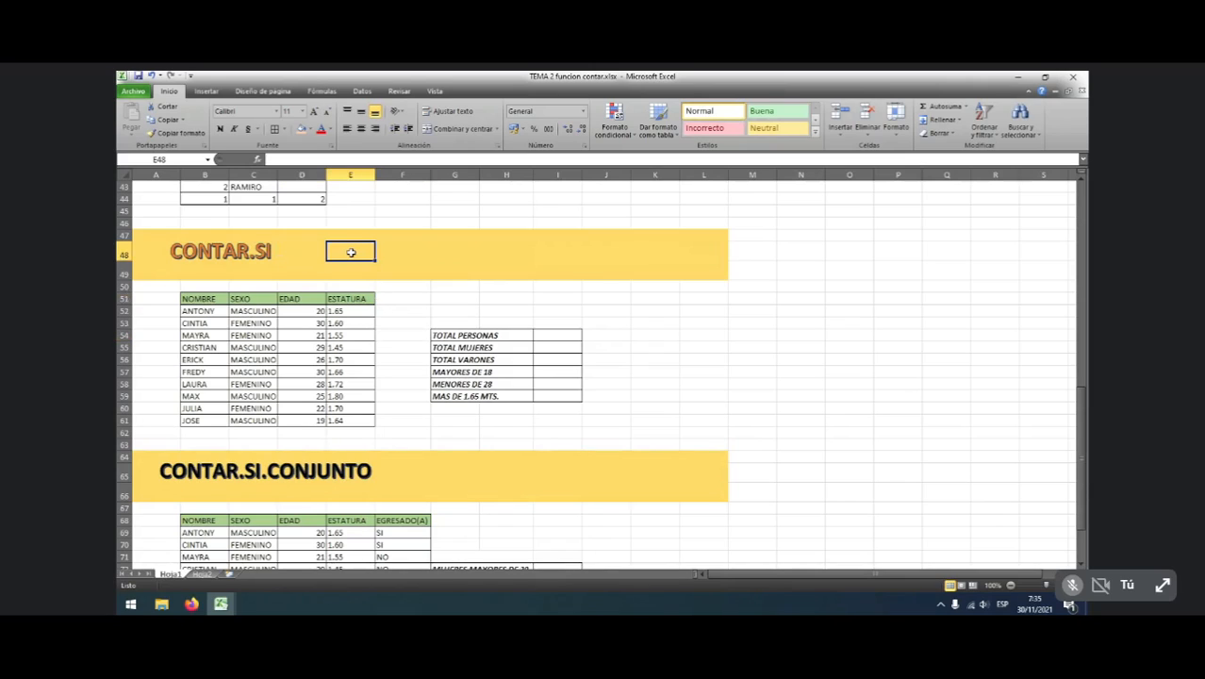
{"action": "left_click", "coordinate": [299, 256]}
{"action": "left_click", "coordinate": [348, 255]}
{"action": "type", "text": "CUENTA"}
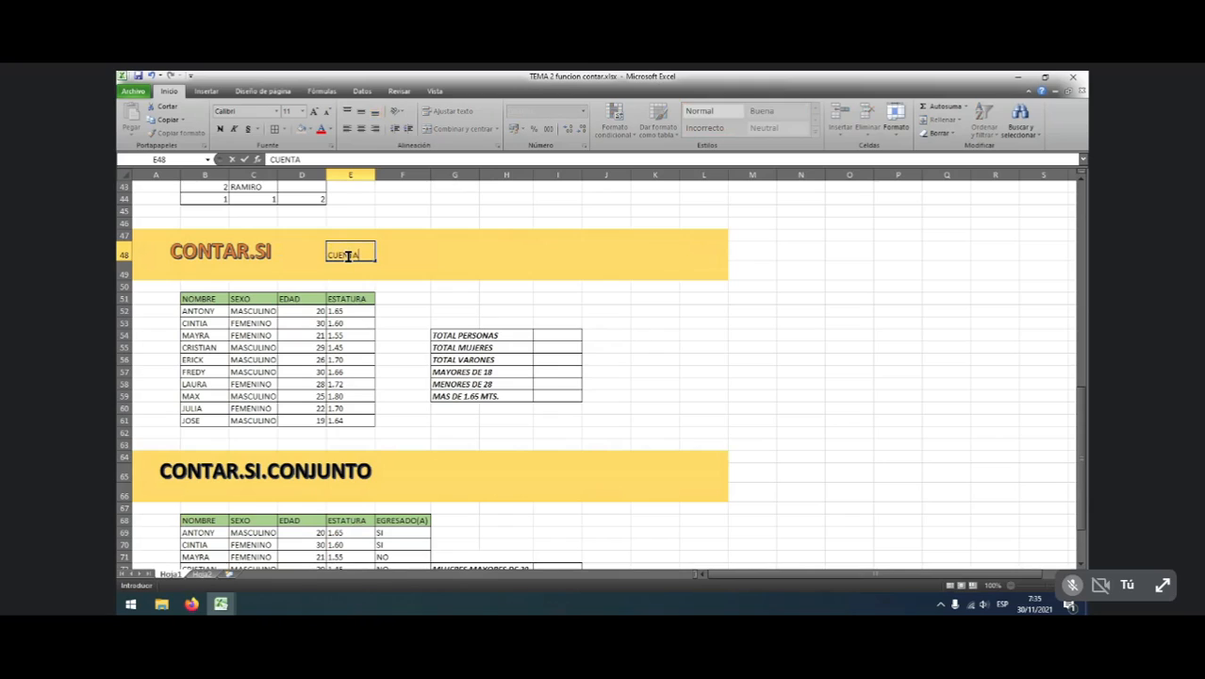
{"action": "type", "text": " LAS CELDAS QUE CUMPLEN"}
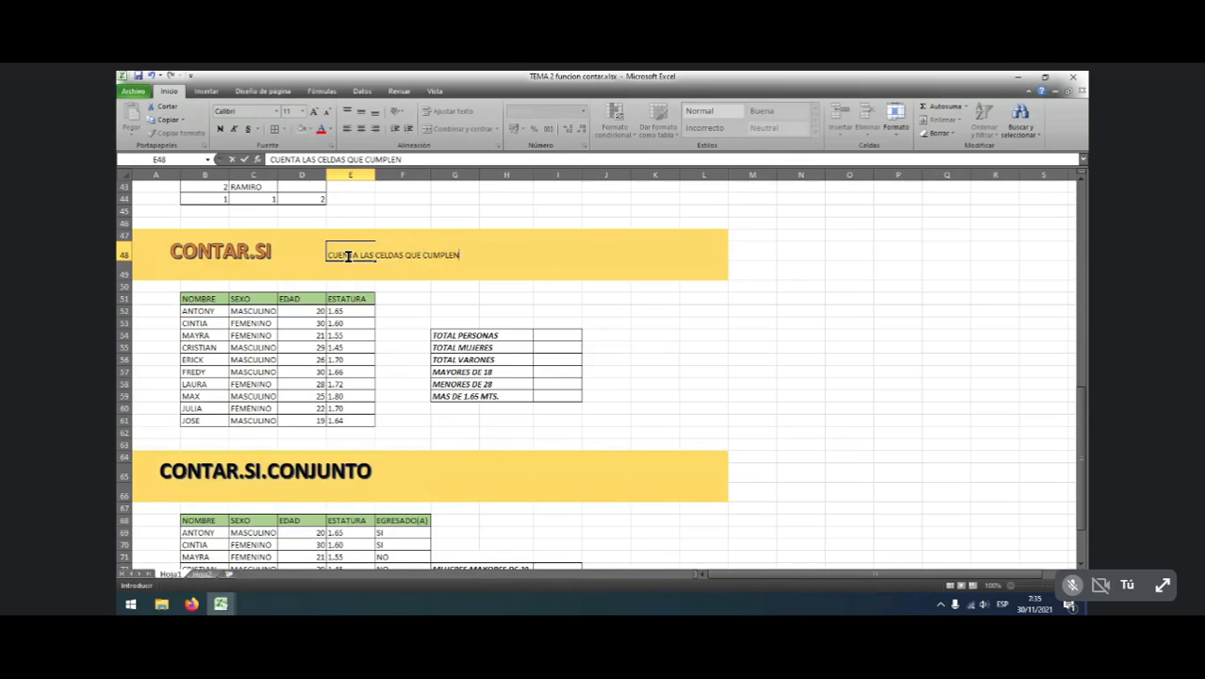
{"action": "type", "text": " CON UNA CONDICI"}
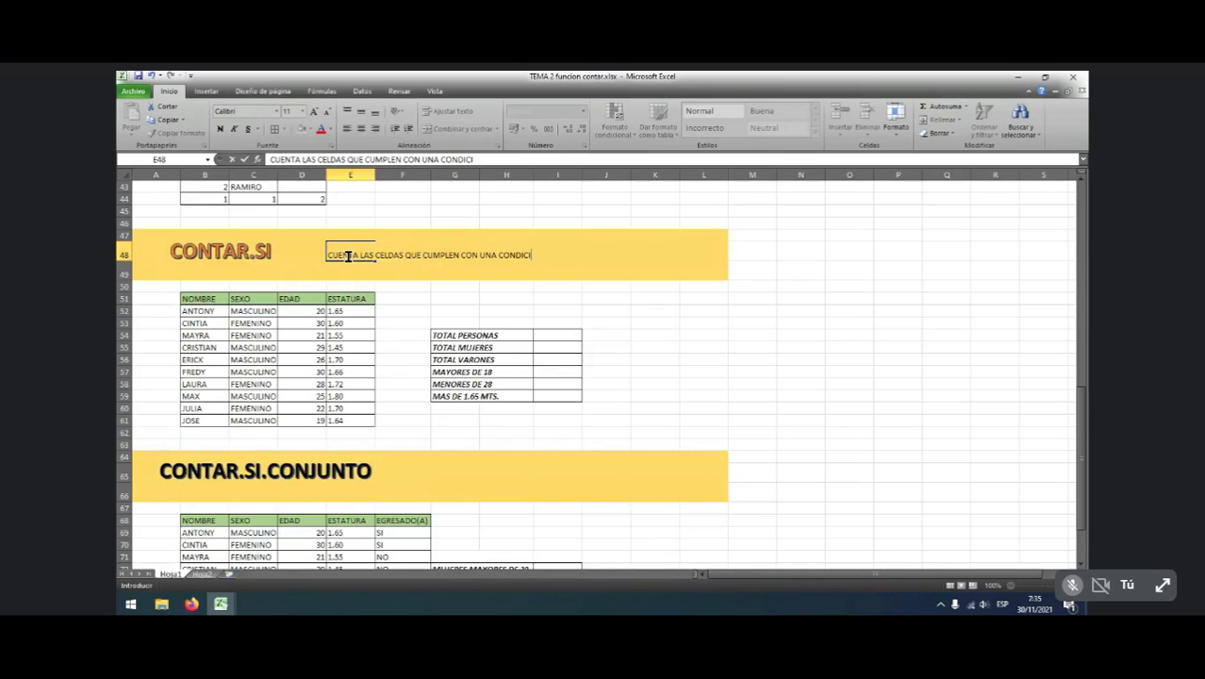
{"action": "type", "text": "ON O CRITERIO"}
{"action": "key", "text": "Return"}
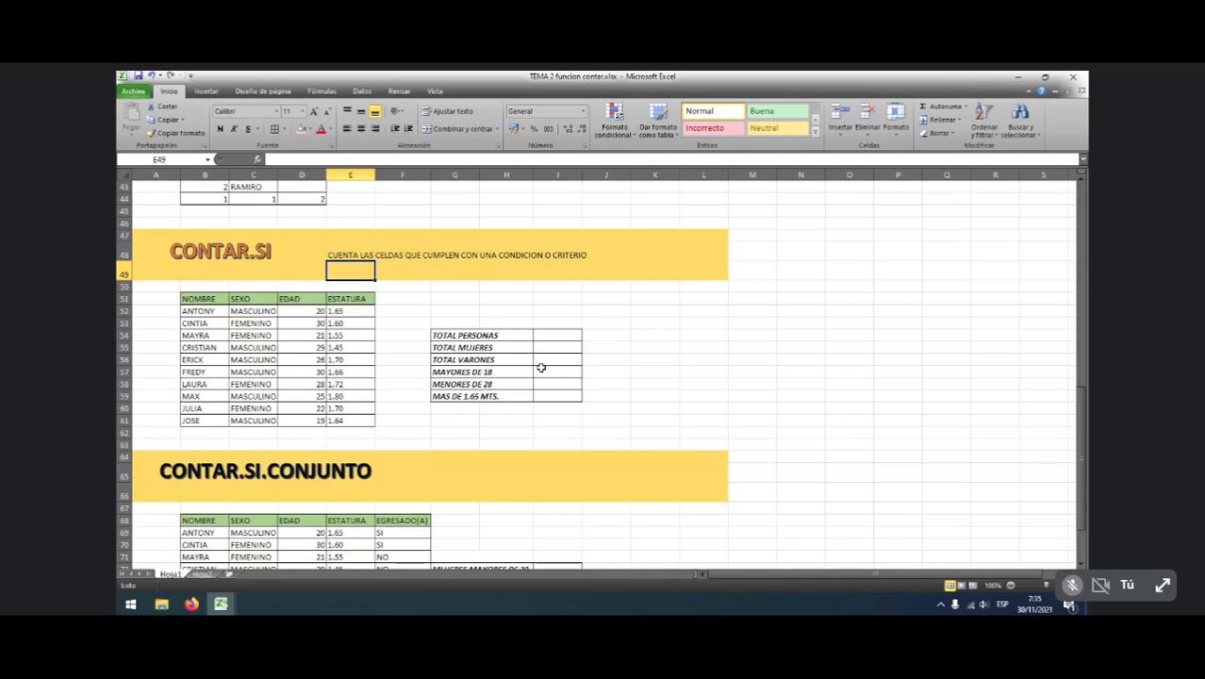
Widen the SEXO and ESTATURA columns (C and E) of the CONTAR.SI table slightly
{"action": "left_click", "coordinate": [422, 418]}
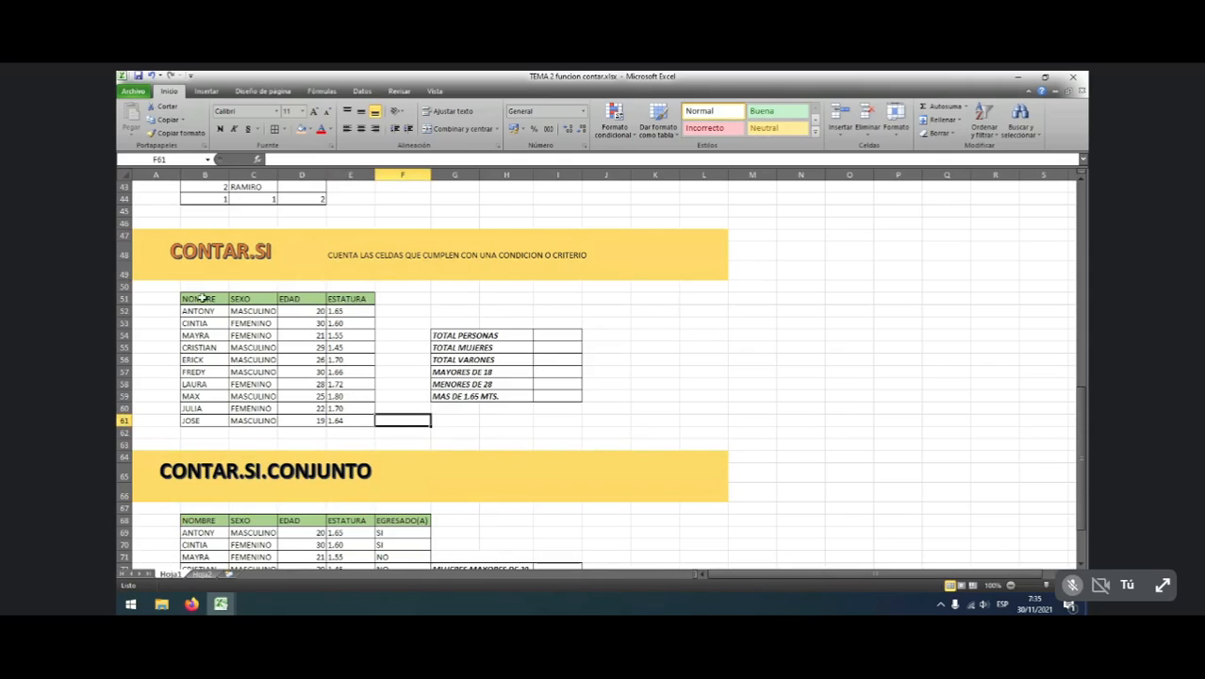
{"action": "left_click_drag", "start_coordinate": [194, 298], "coordinate": [366, 420]}
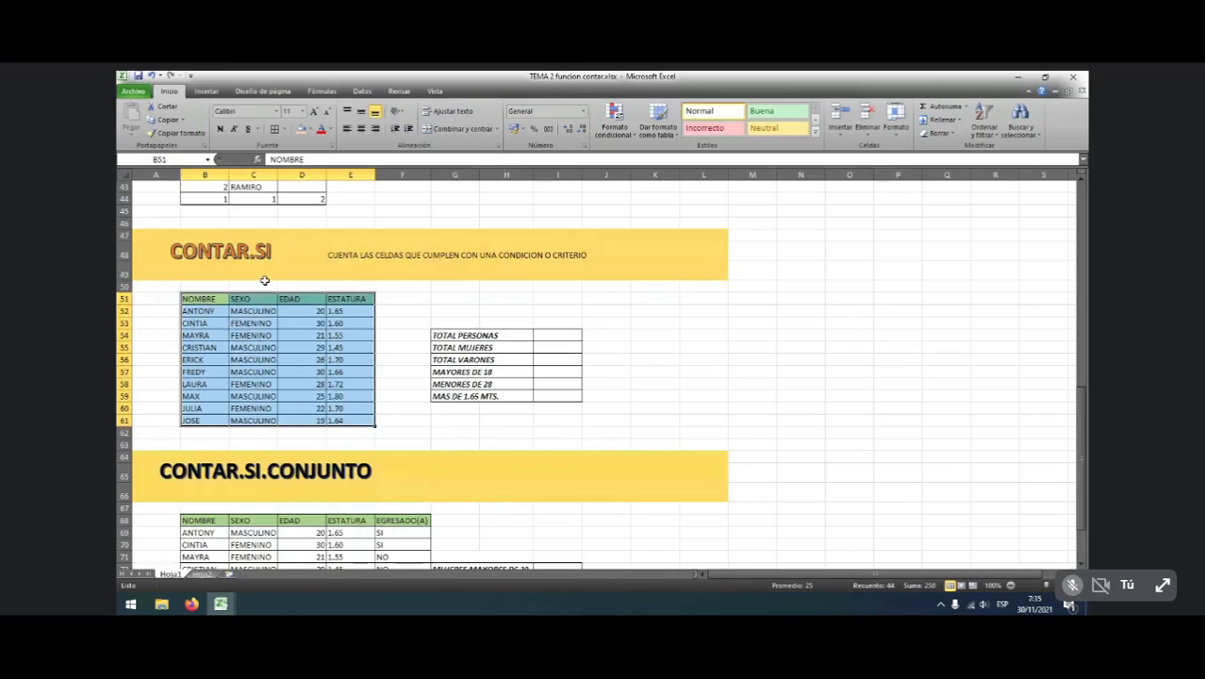
{"action": "left_click_drag", "start_coordinate": [277, 174], "coordinate": [280, 174]}
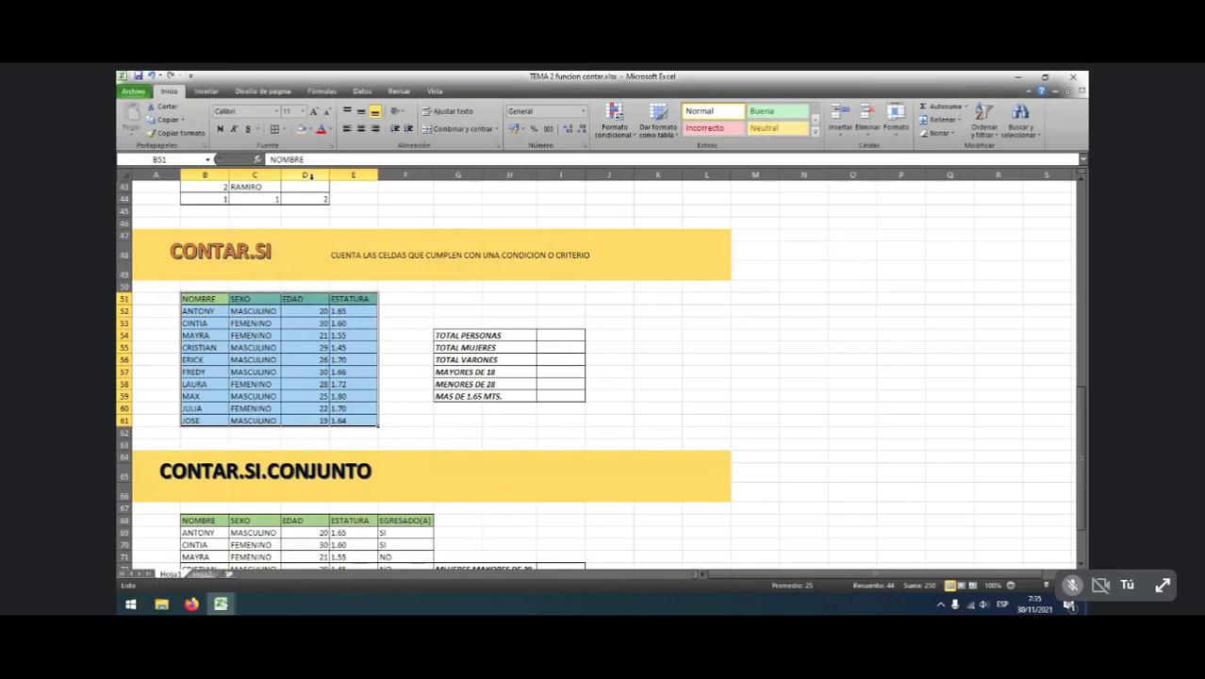
{"action": "left_click_drag", "start_coordinate": [377, 177], "coordinate": [380, 178]}
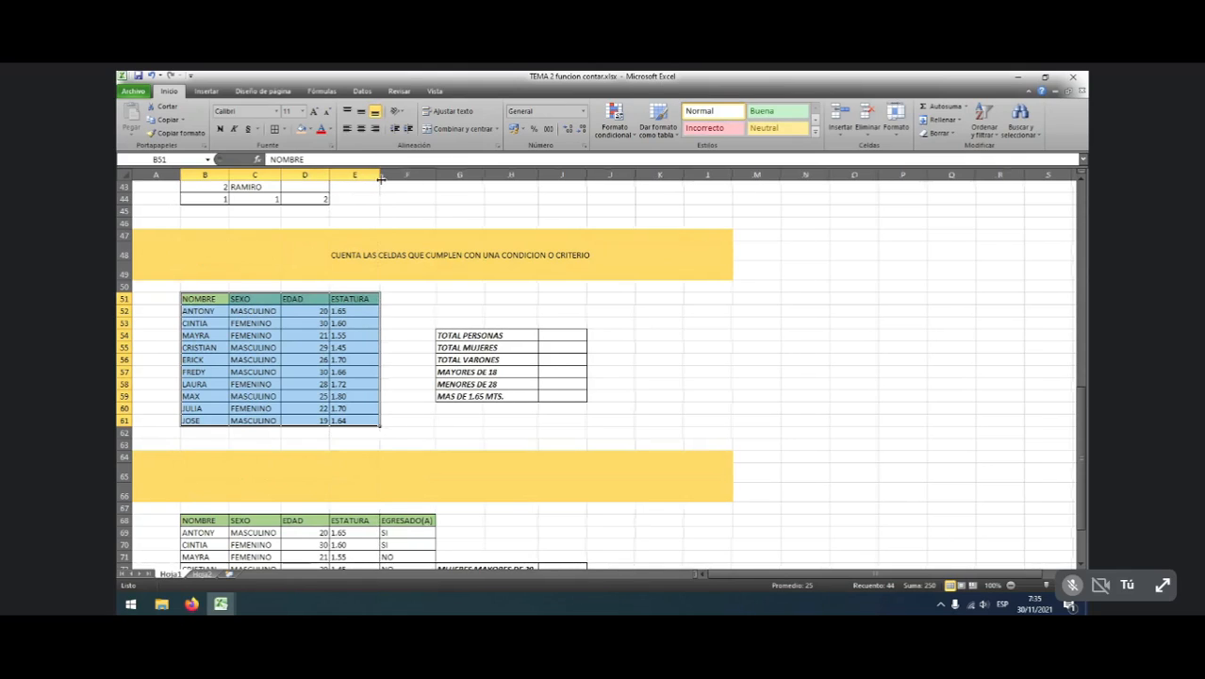
Examine the list of totals to calculate in G54:I59, from TOTAL PERSONAS to MAS DE 1.65 MTS
{"action": "left_click", "coordinate": [546, 416]}
{"action": "left_click_drag", "start_coordinate": [469, 335], "coordinate": [556, 404]}
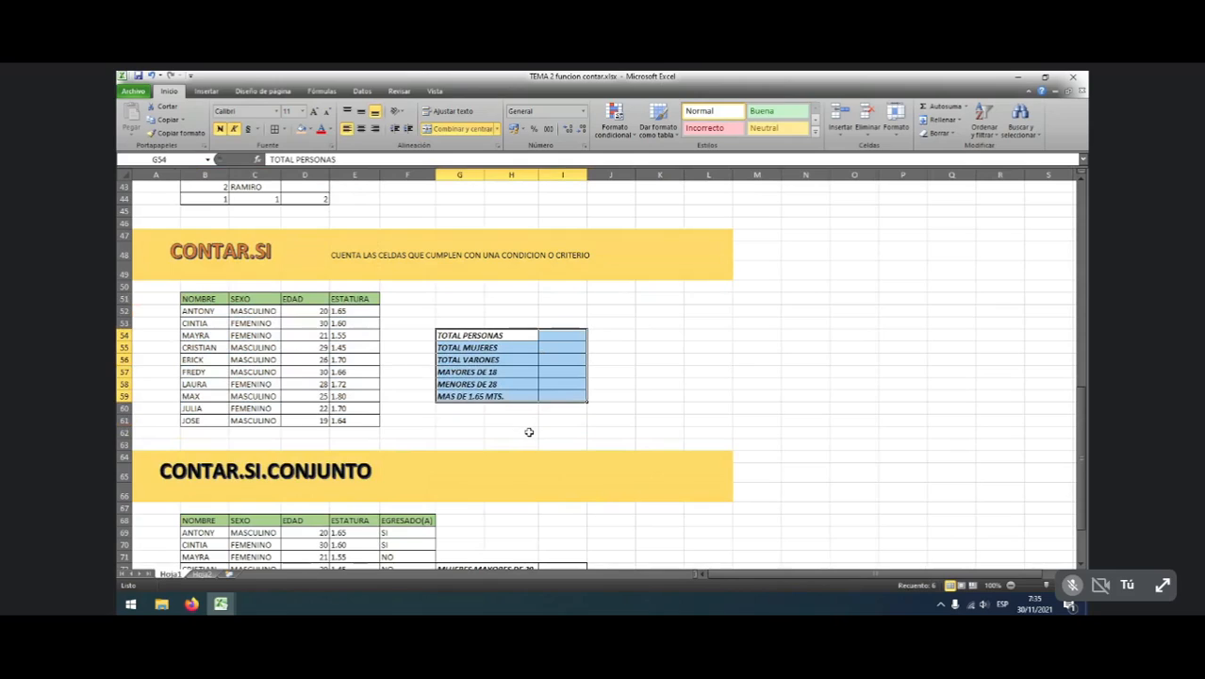
{"action": "left_click", "coordinate": [560, 431]}
{"action": "left_click", "coordinate": [492, 341]}
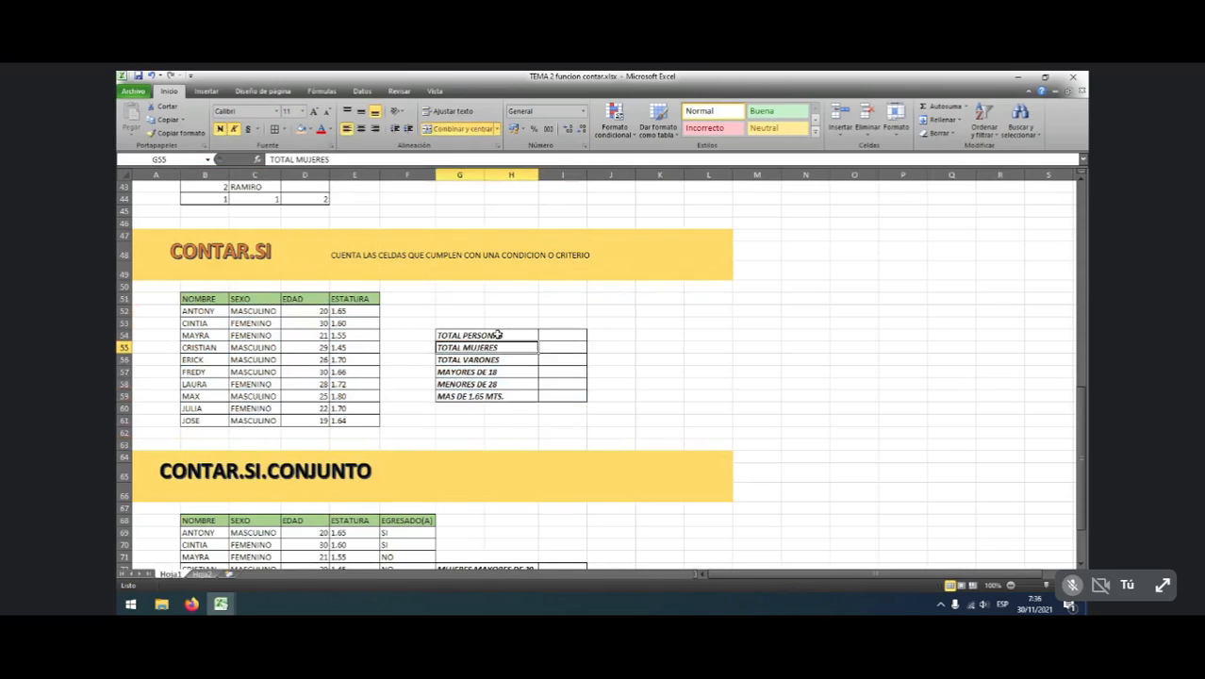
{"action": "left_click", "coordinate": [561, 338]}
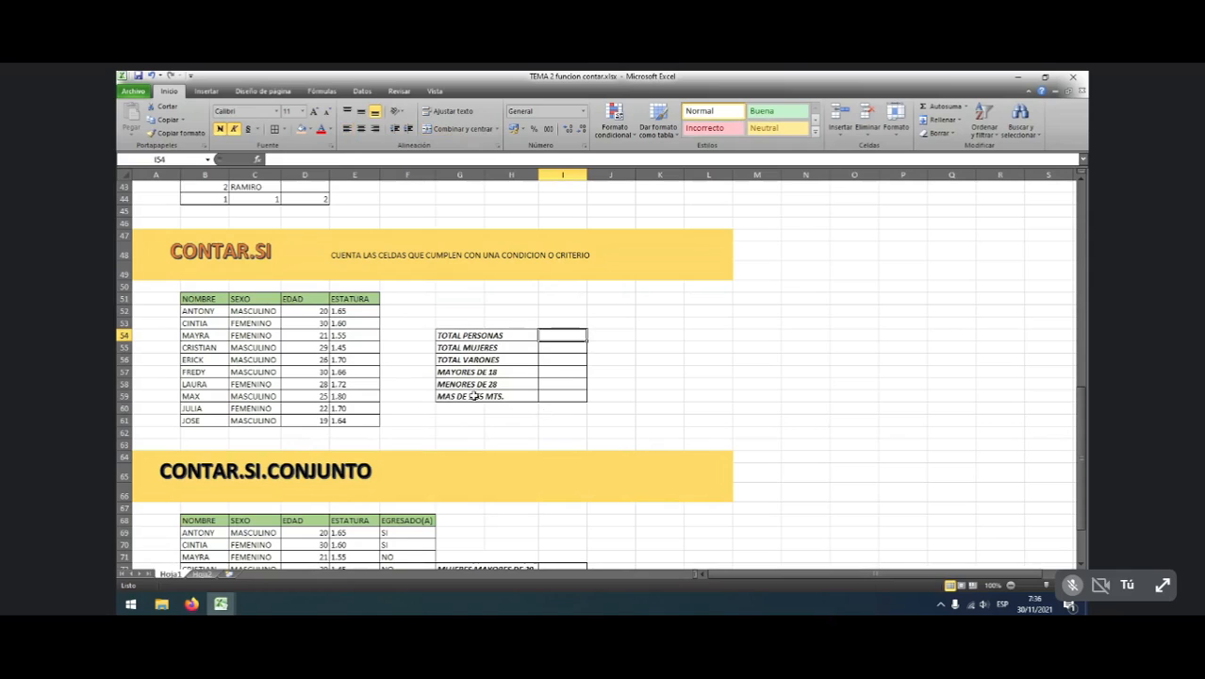
{"action": "left_click", "coordinate": [623, 409]}
Count the people for TOTAL PERSONAS in I54 with the formula =CONTARA(B52:B61)
{"action": "left_click", "coordinate": [576, 335]}
{"action": "type", "text": "=CONTAR("}
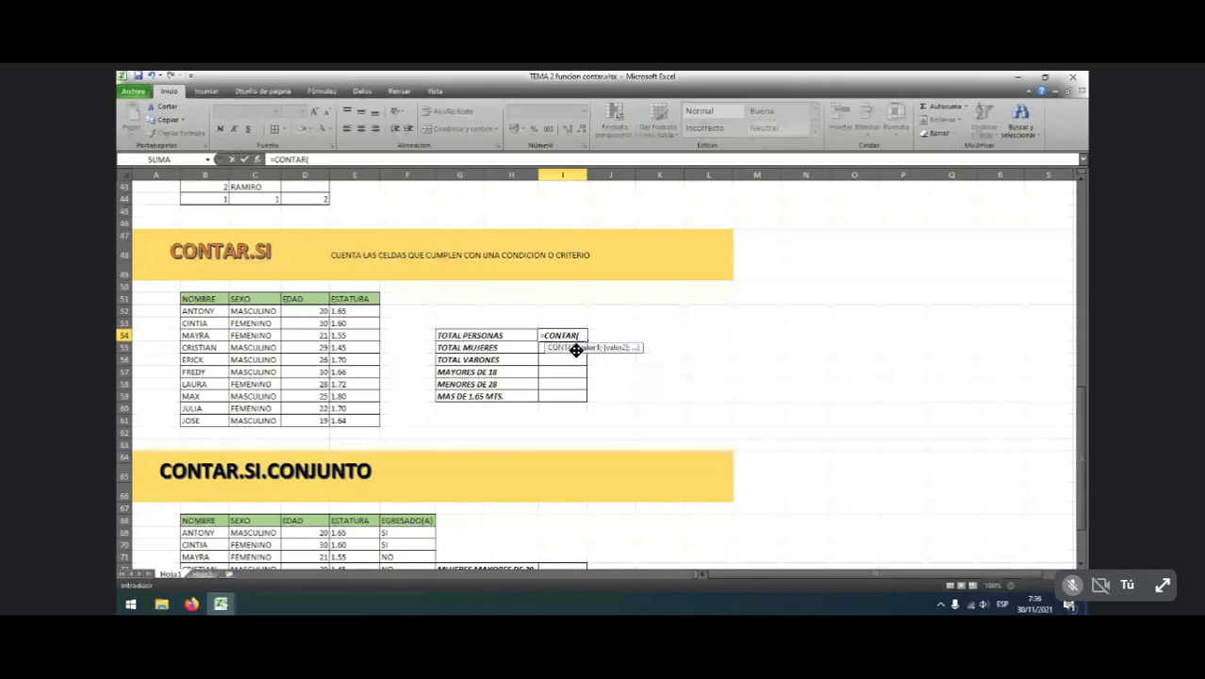
{"action": "key", "text": "BackSpace"}
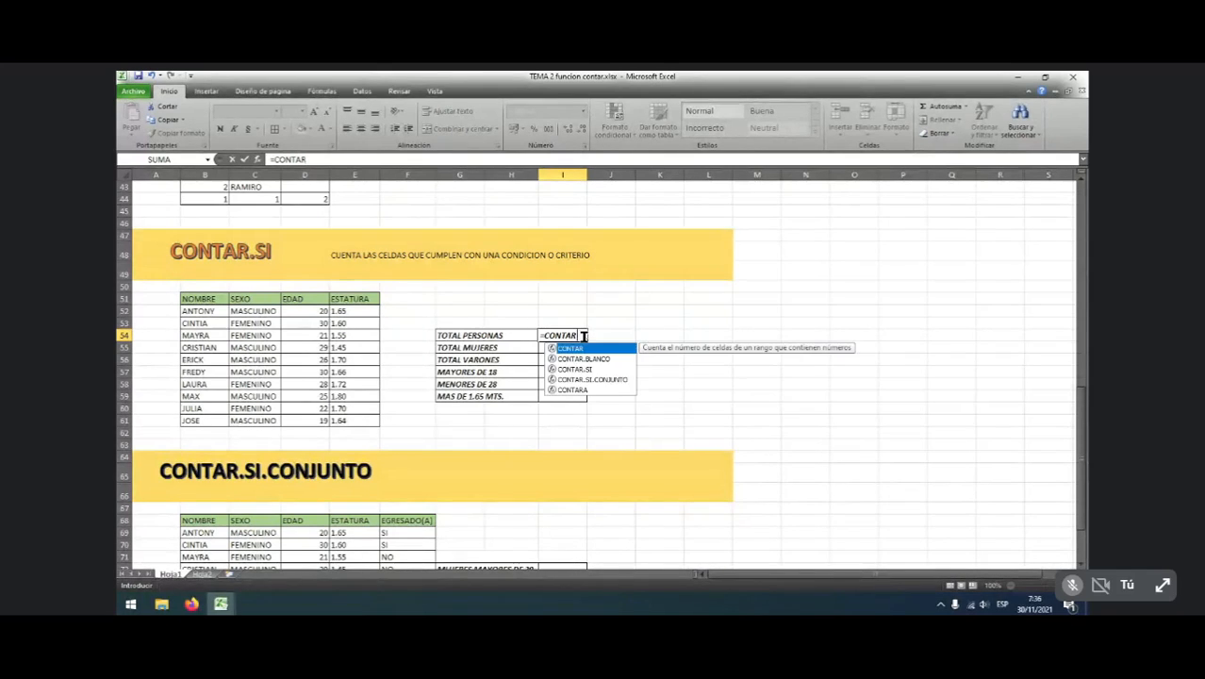
{"action": "type", "text": "A"}
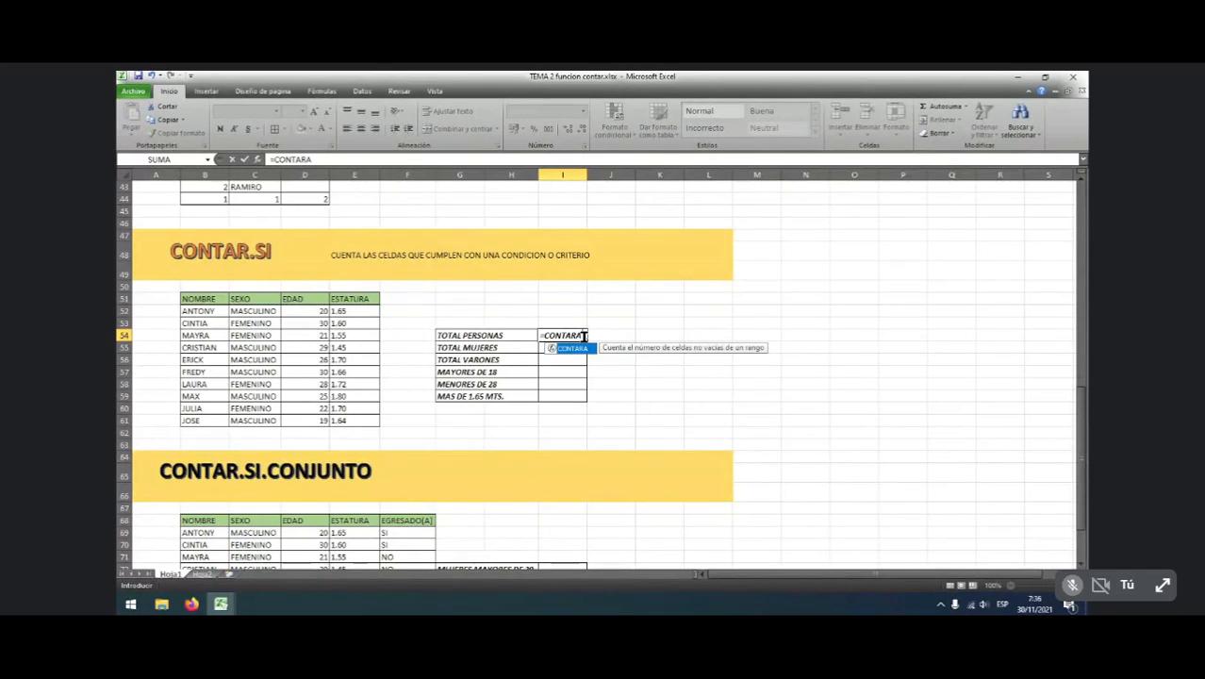
{"action": "type", "text": "("}
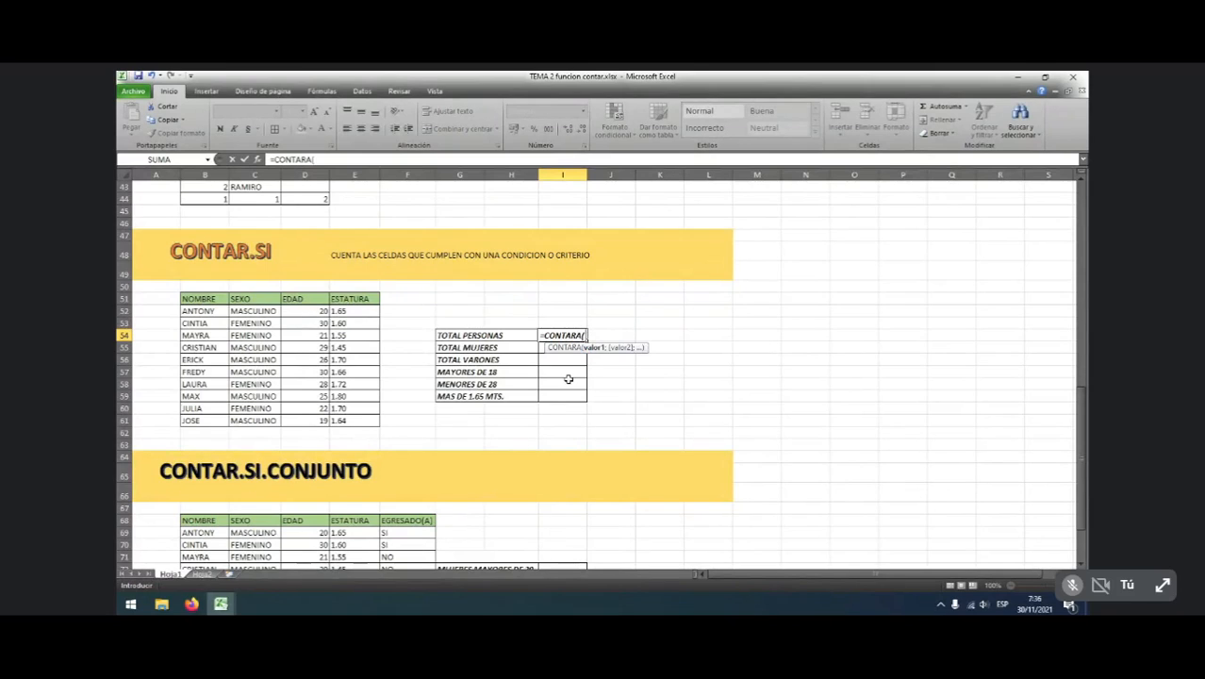
{"action": "left_click_drag", "start_coordinate": [211, 312], "coordinate": [215, 422]}
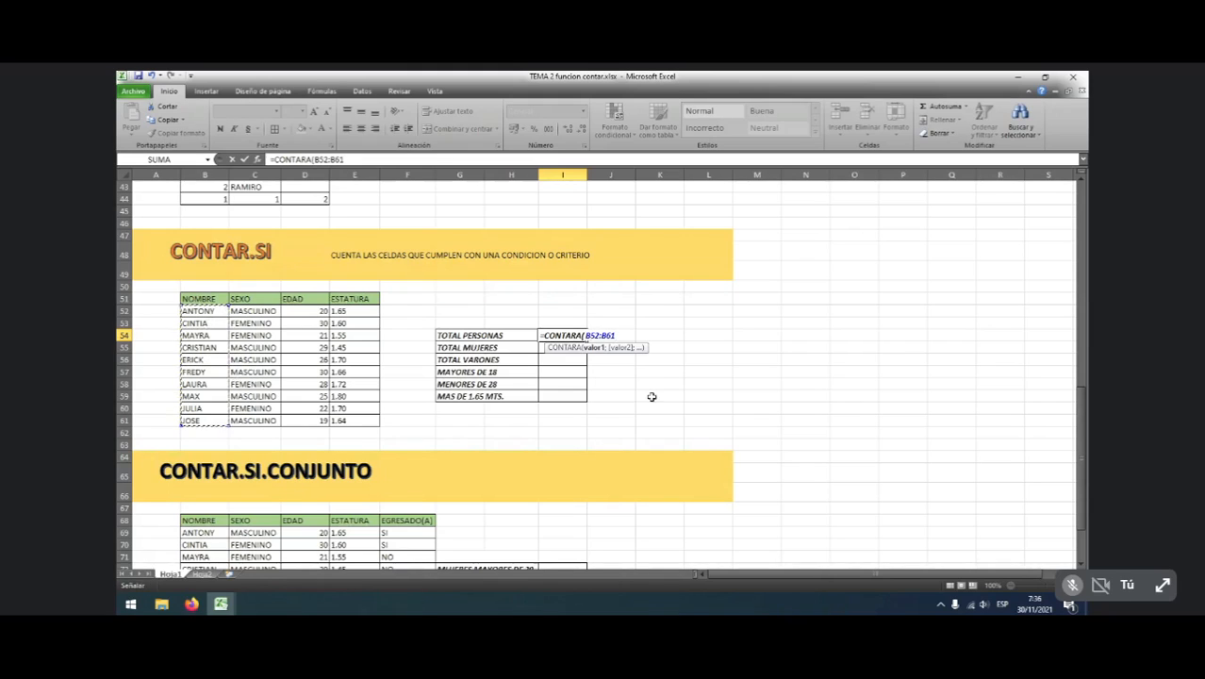
{"action": "type", "text": ")"}
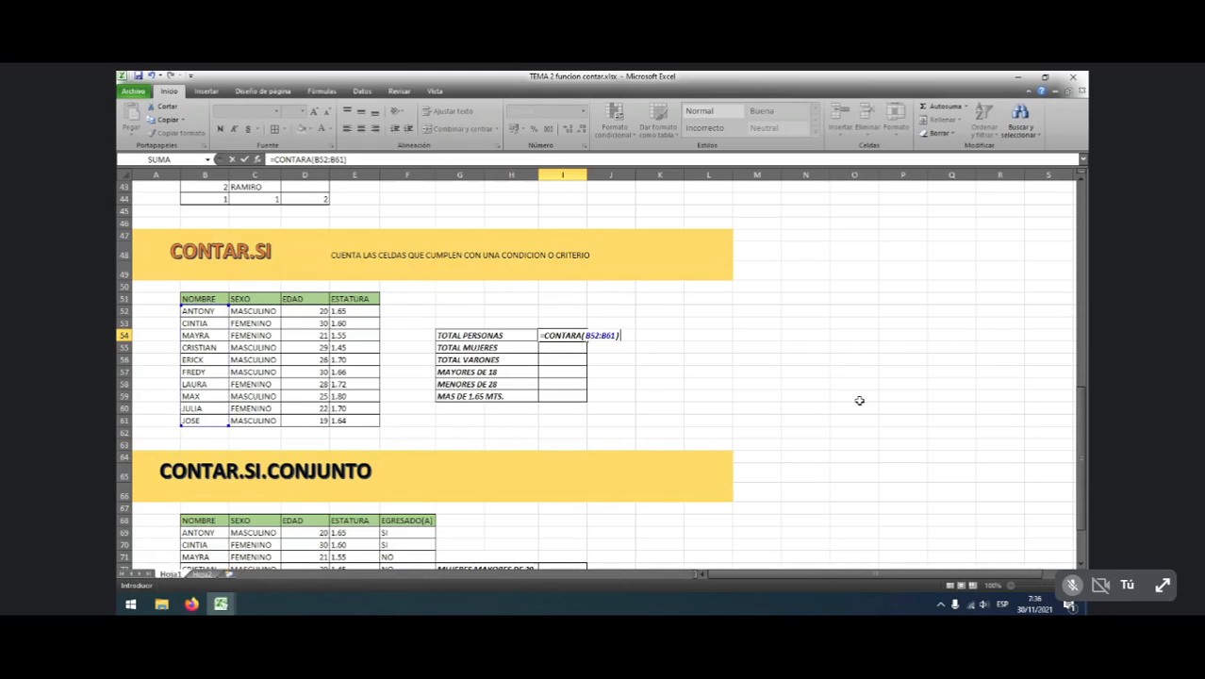
{"action": "key", "text": "Return"}
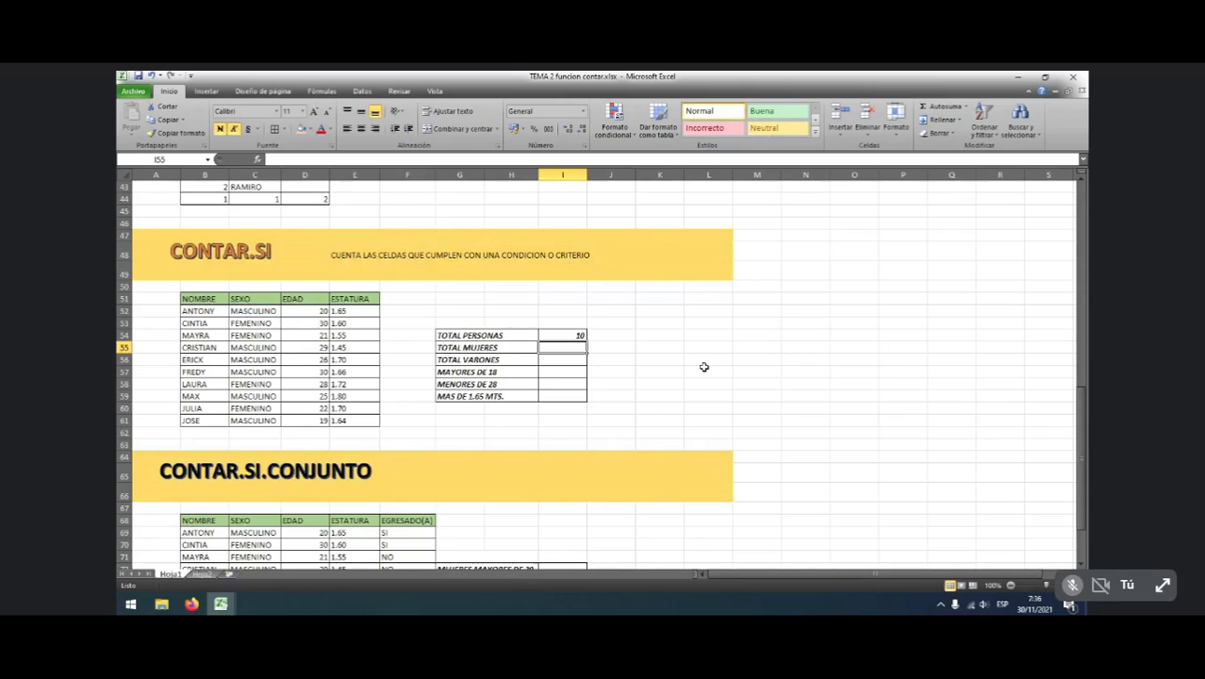
Count the women for TOTAL MUJERES in I55 with the formula =CONTAR.SI(C52:C61;"FEMENINO")
{"action": "type", "text": "="}
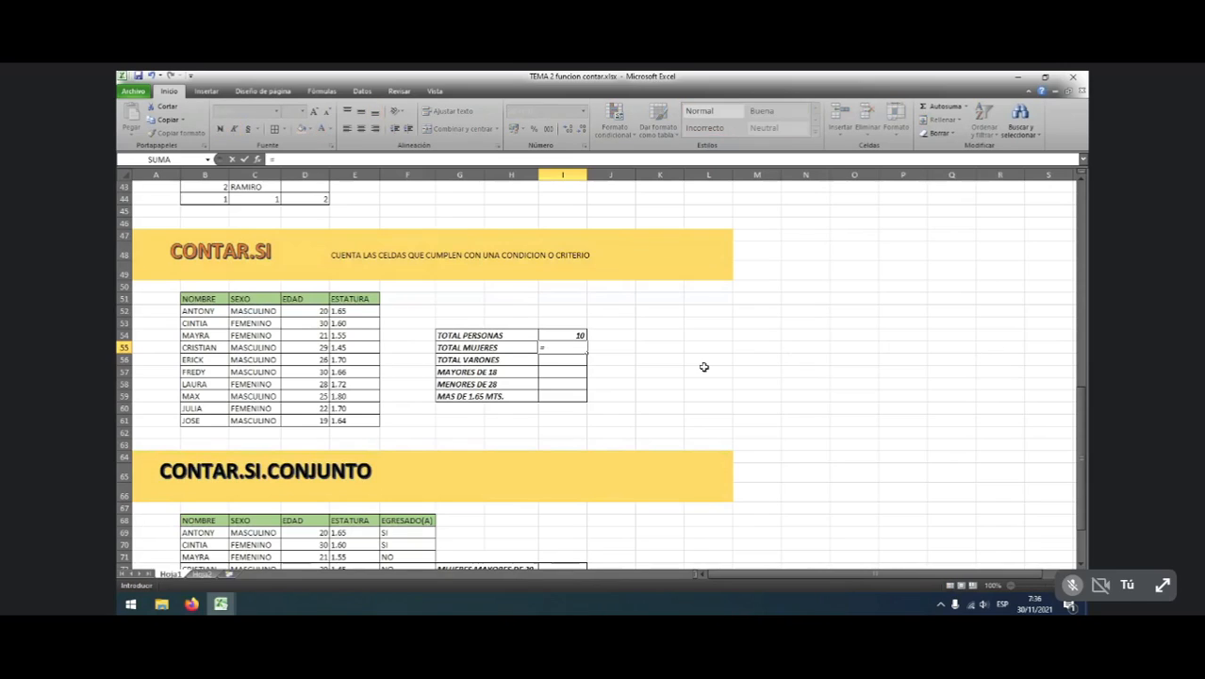
{"action": "type", "text": "CONTAR"}
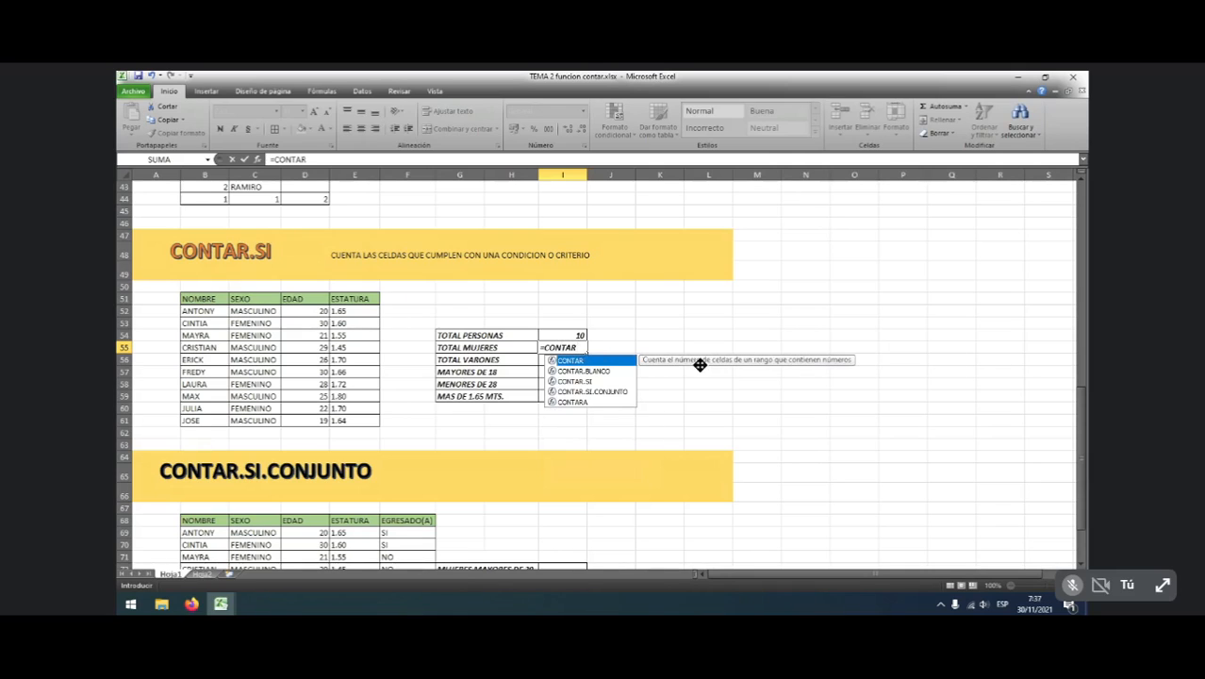
{"action": "double_click", "coordinate": [577, 383]}
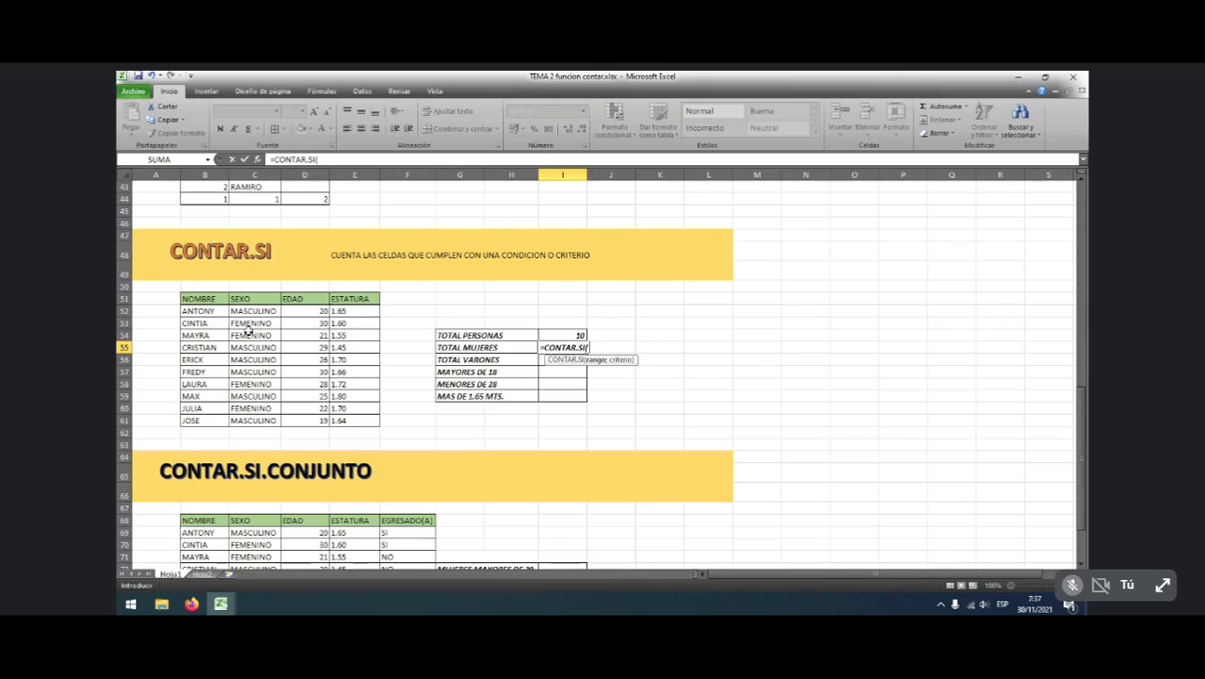
{"action": "left_click_drag", "start_coordinate": [259, 314], "coordinate": [263, 420]}
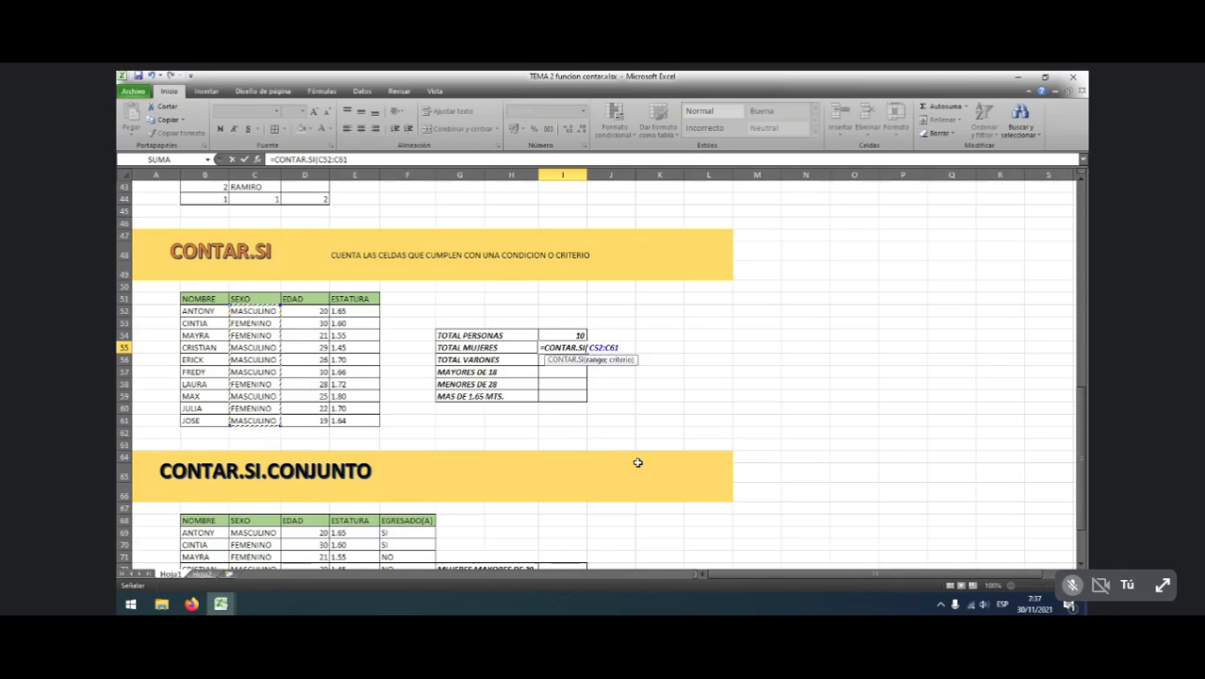
{"action": "type", "text": ";"}
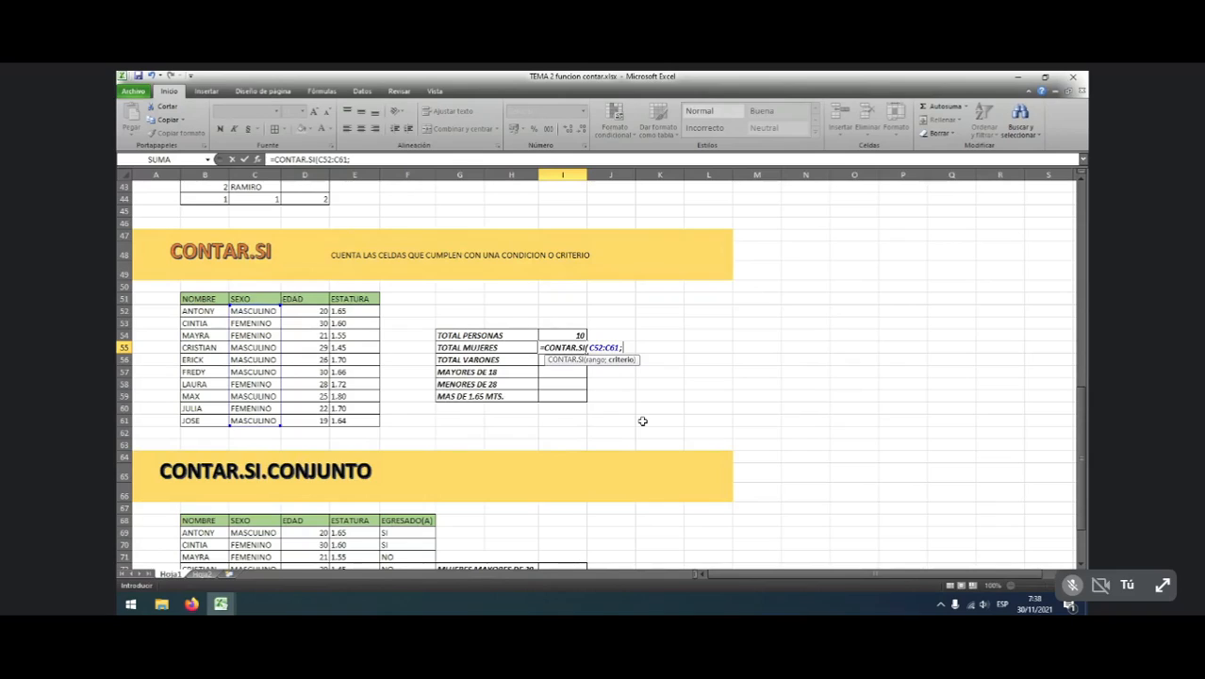
{"action": "type", "text": "\"fem"}
{"action": "key", "text": "BackSpace"}
{"action": "key", "text": "BackSpace"}
{"action": "key", "text": "BackSpace"}
{"action": "type", "text": "FEMENINO"}
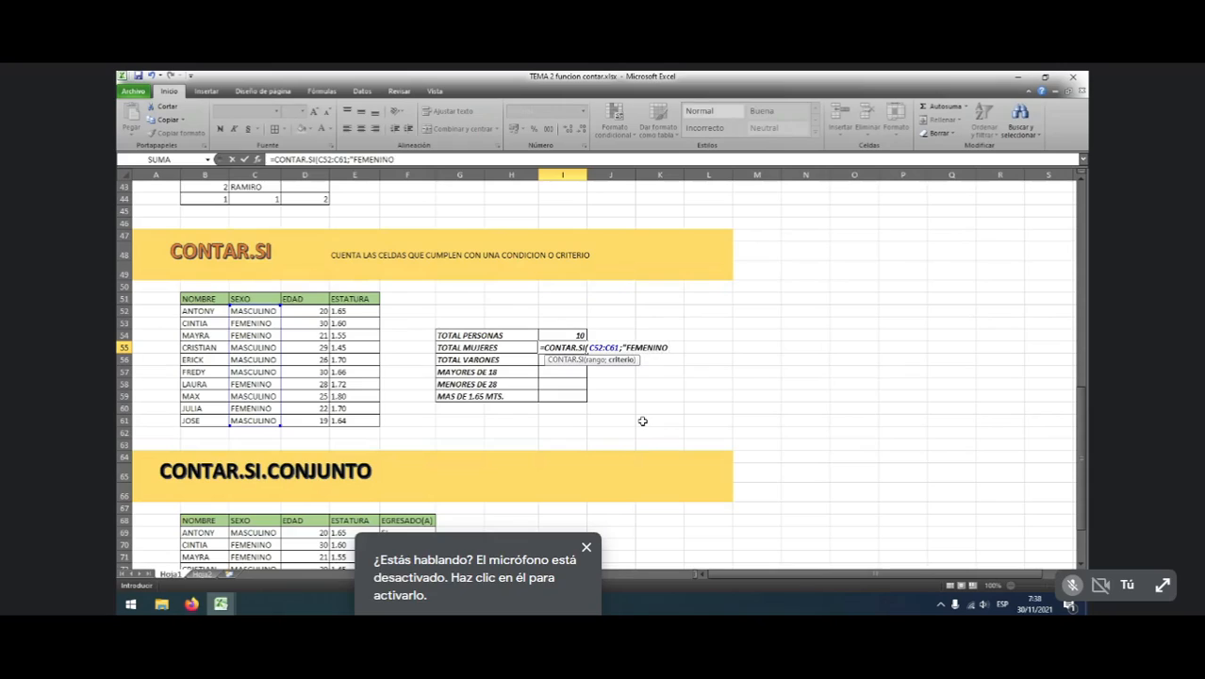
{"action": "type", "text": "\")"}
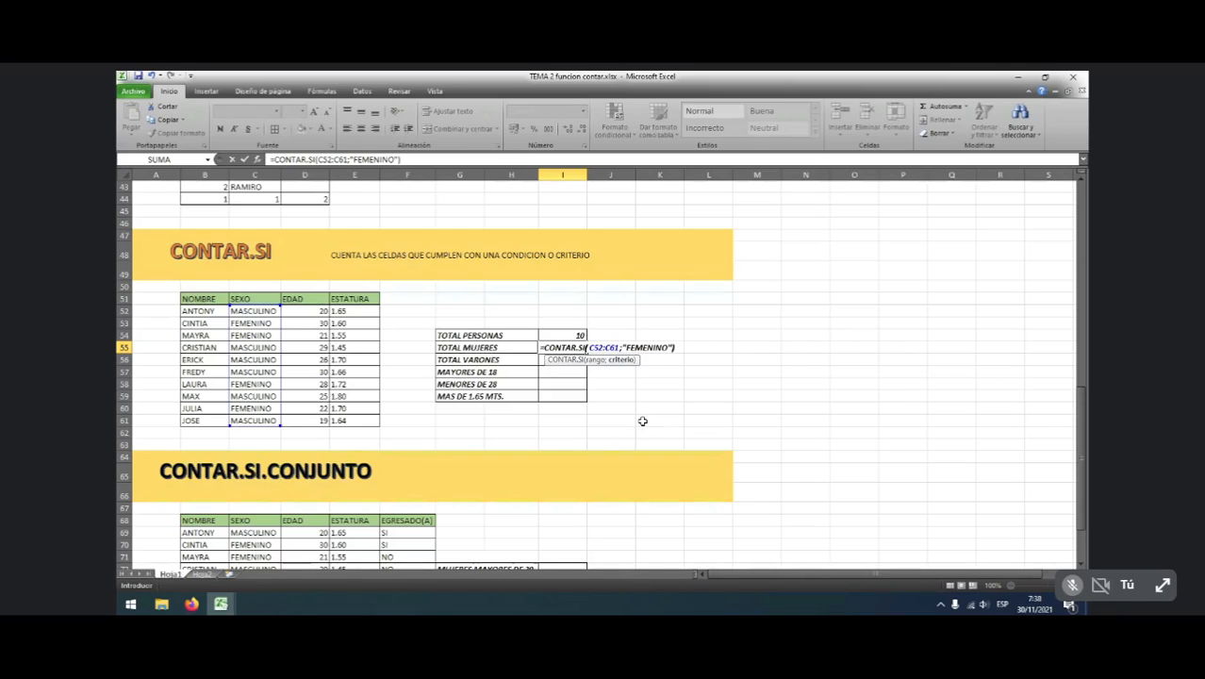
{"action": "key", "text": "Return"}
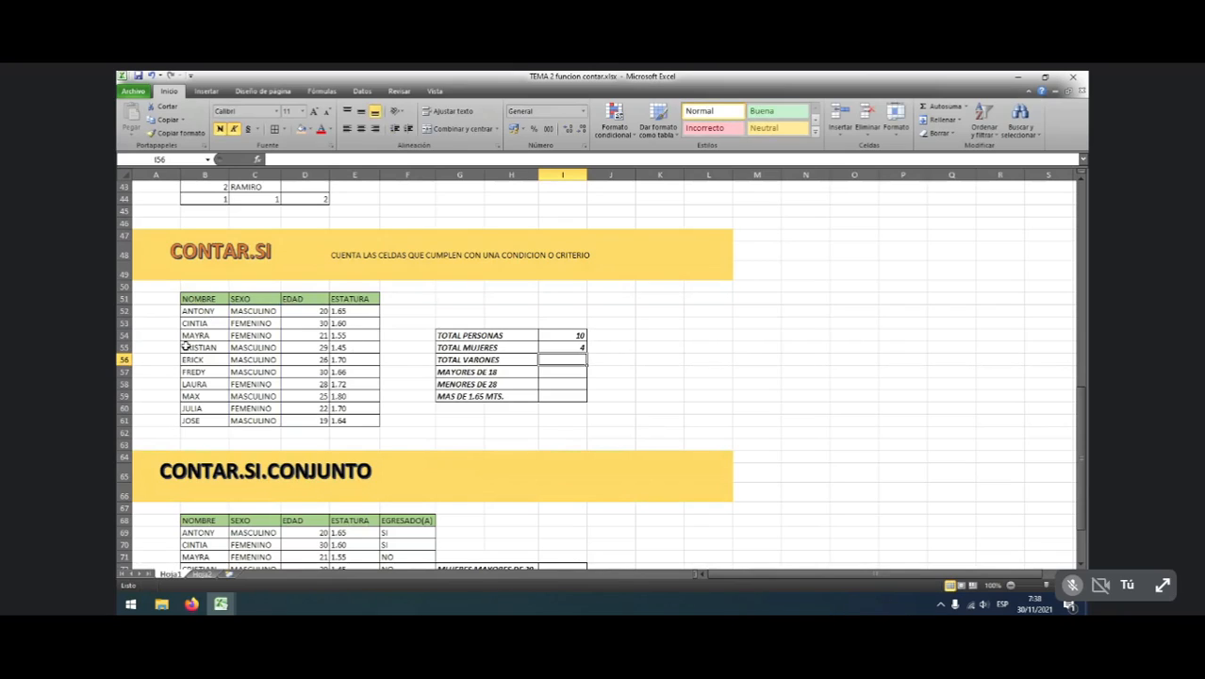
Fill the FEMENINO cells C53, C54, C58 and C60 of the SEXO column with the standard purple colour
{"action": "left_click", "coordinate": [573, 347]}
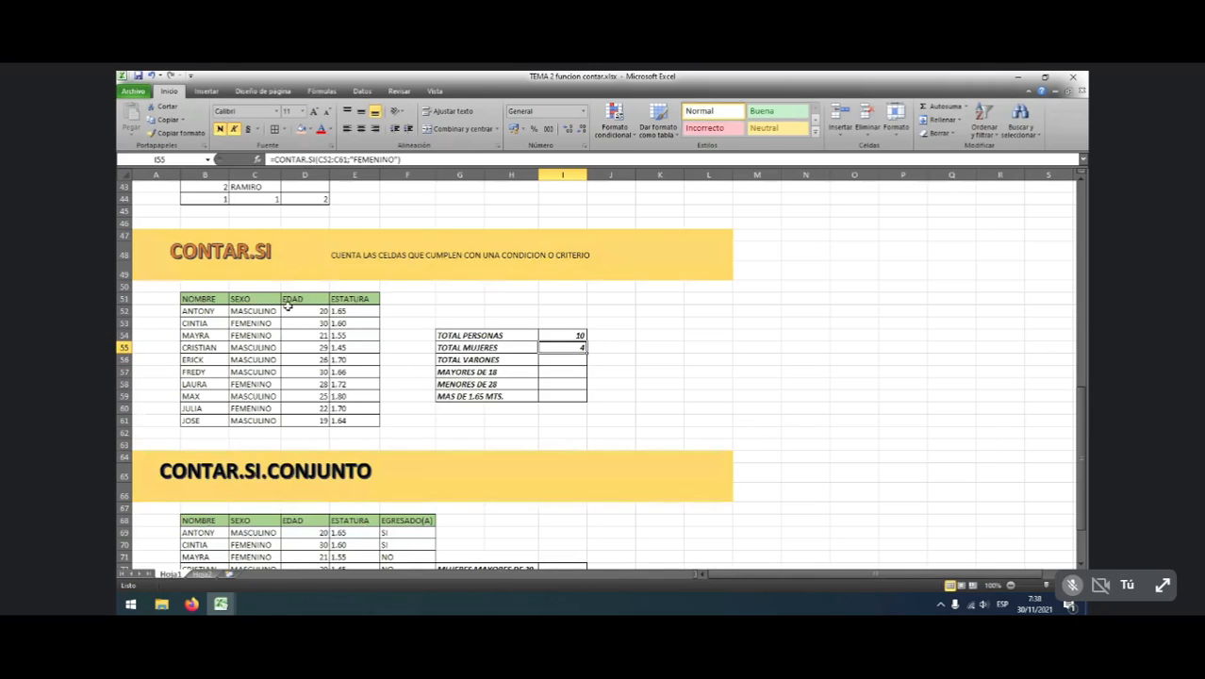
{"action": "left_click_drag", "start_coordinate": [271, 323], "coordinate": [272, 336]}
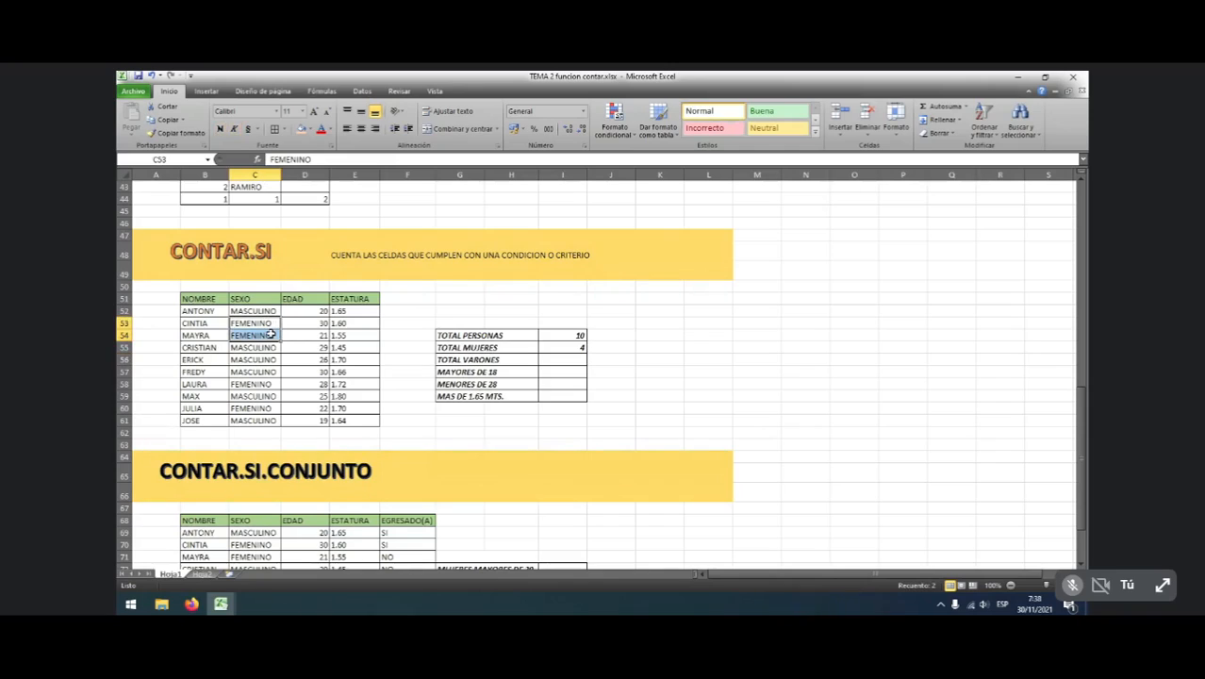
{"action": "left_click", "coordinate": [270, 384], "text": "ctrl"}
{"action": "left_click", "coordinate": [270, 407], "text": "ctrl"}
{"action": "left_click", "coordinate": [309, 129]}
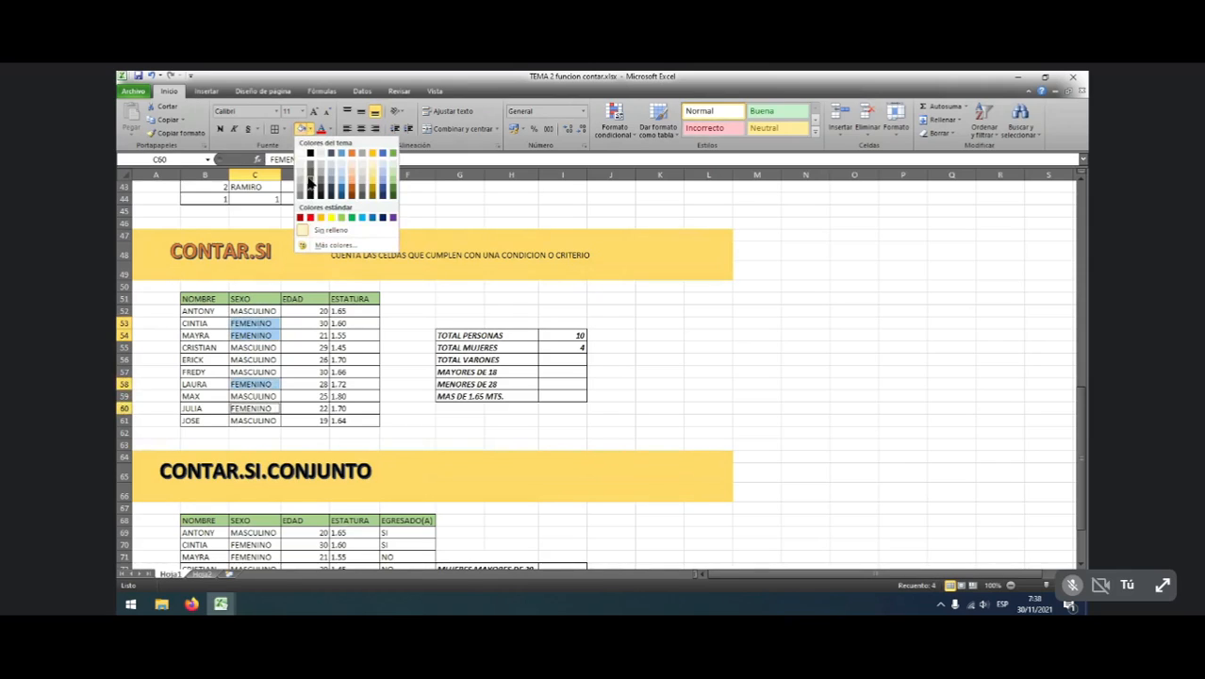
{"action": "left_click", "coordinate": [392, 218]}
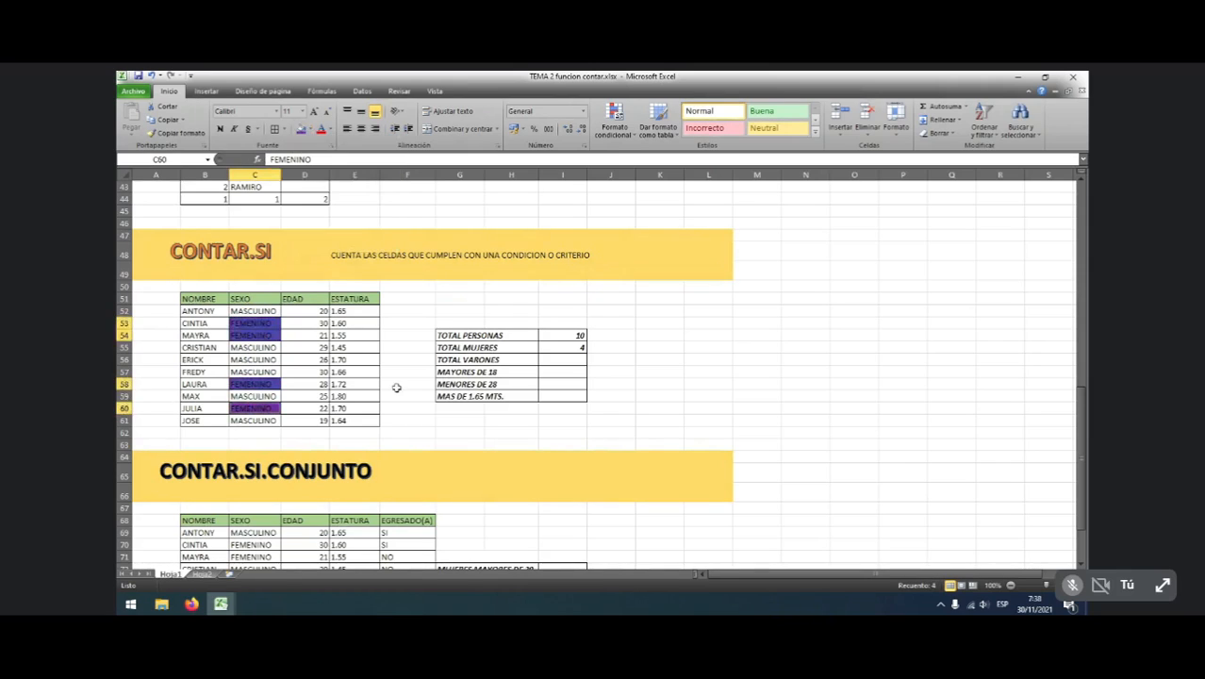
{"action": "left_click", "coordinate": [397, 418]}
Count the men for TOTAL VARONES in I56 with the formula =CONTAR.SI(C52:C61;"masculino")
{"action": "left_click", "coordinate": [553, 359]}
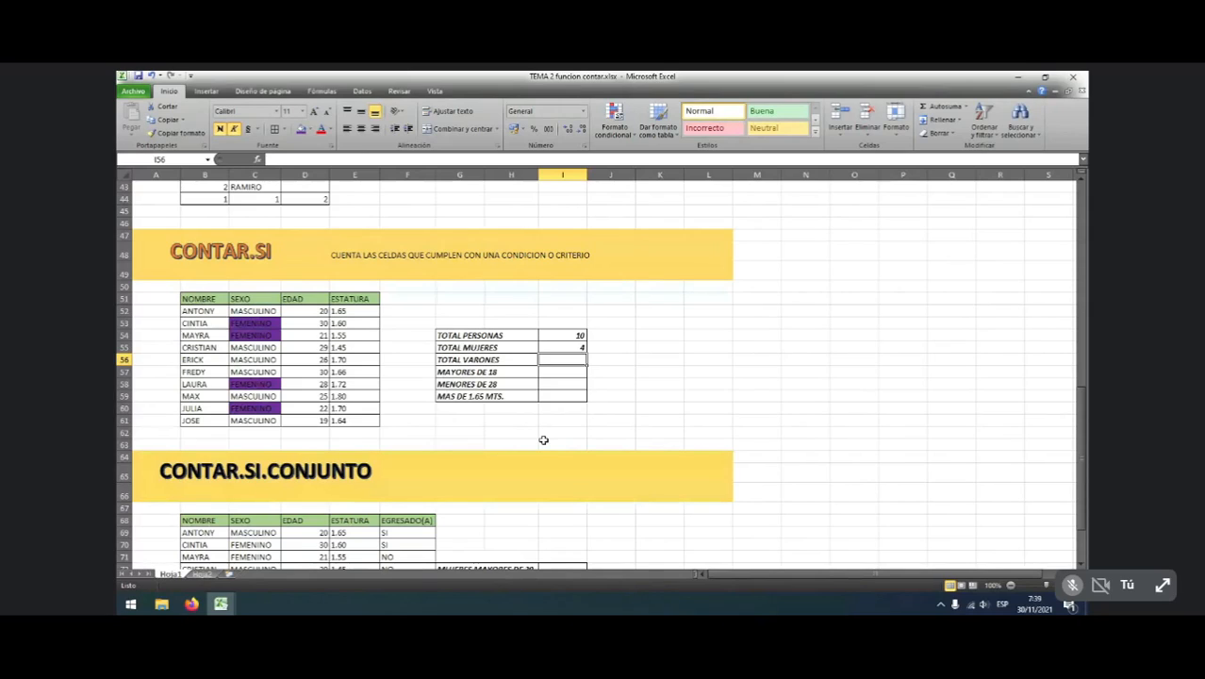
{"action": "type", "text": "="}
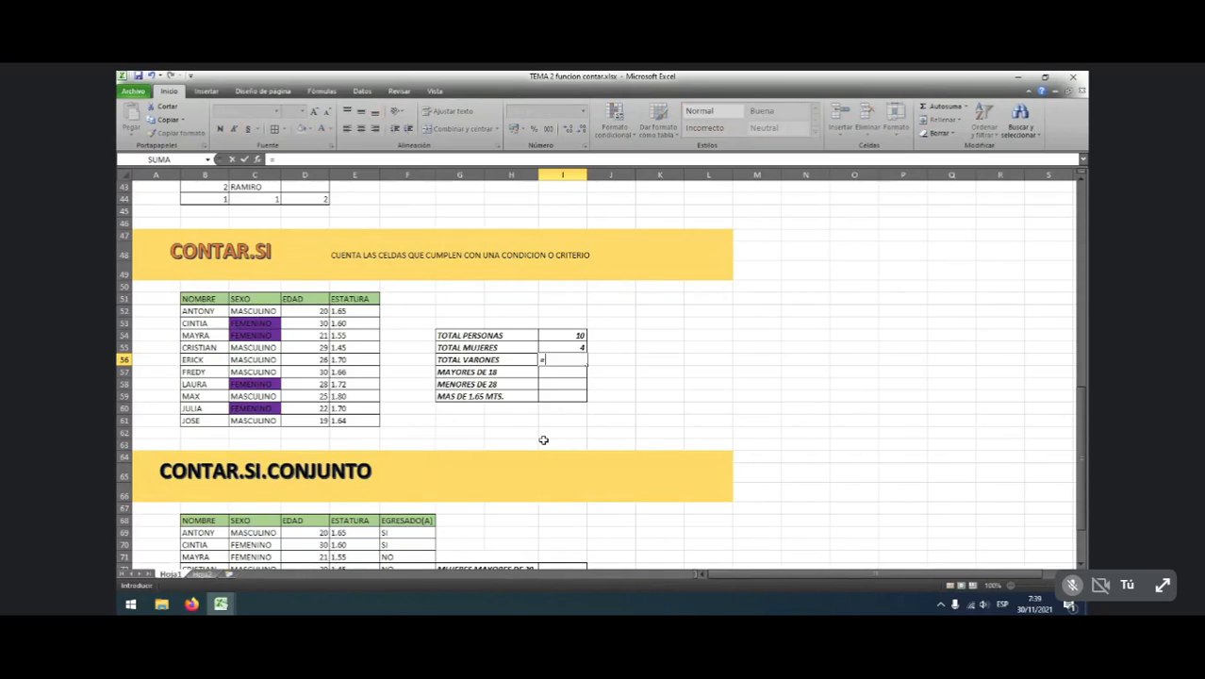
{"action": "type", "text": "CONTAR"}
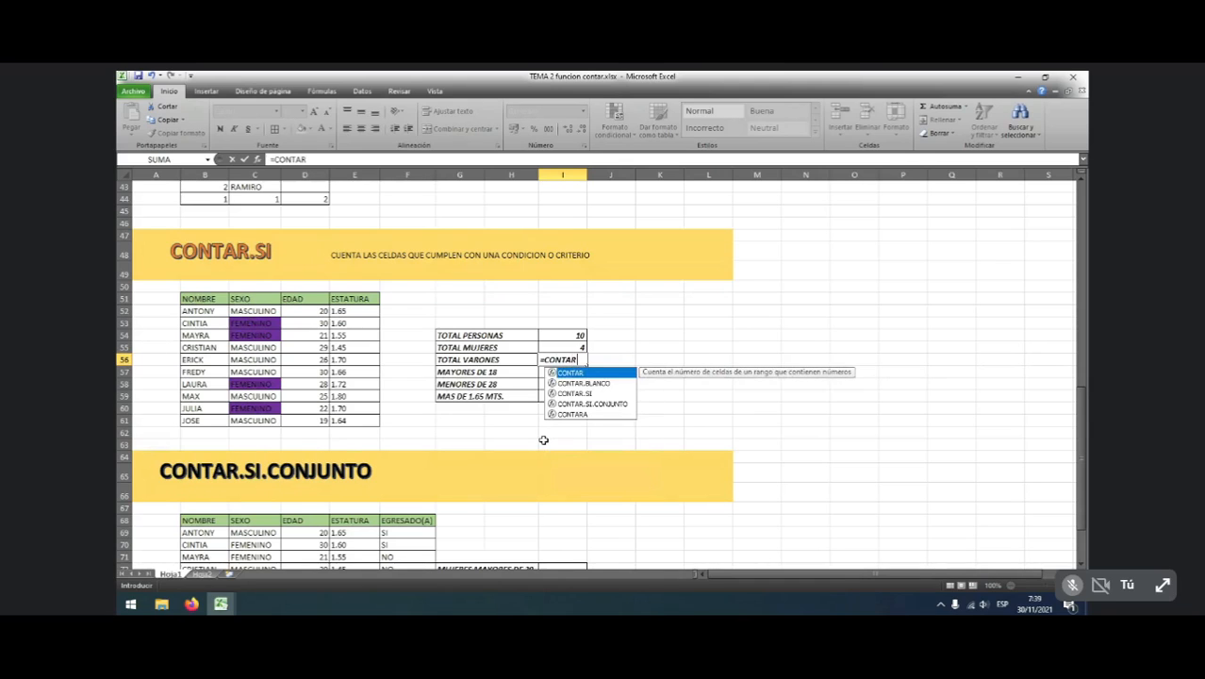
{"action": "double_click", "coordinate": [583, 393]}
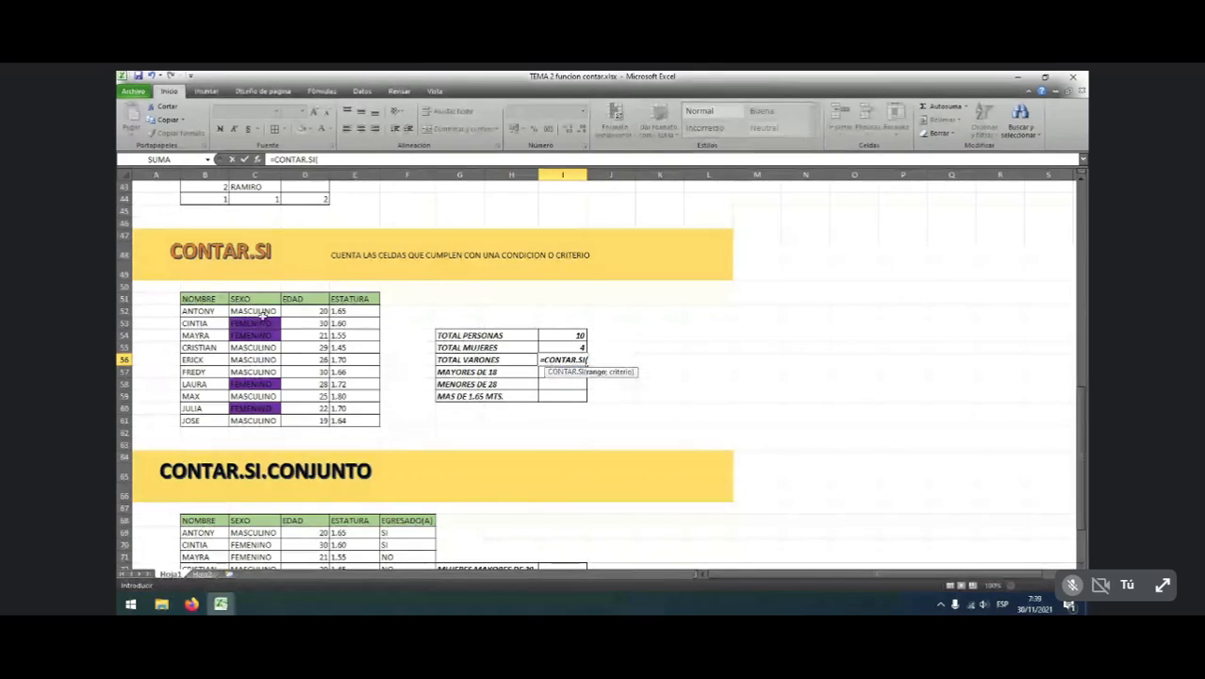
{"action": "left_click_drag", "start_coordinate": [252, 310], "coordinate": [268, 424]}
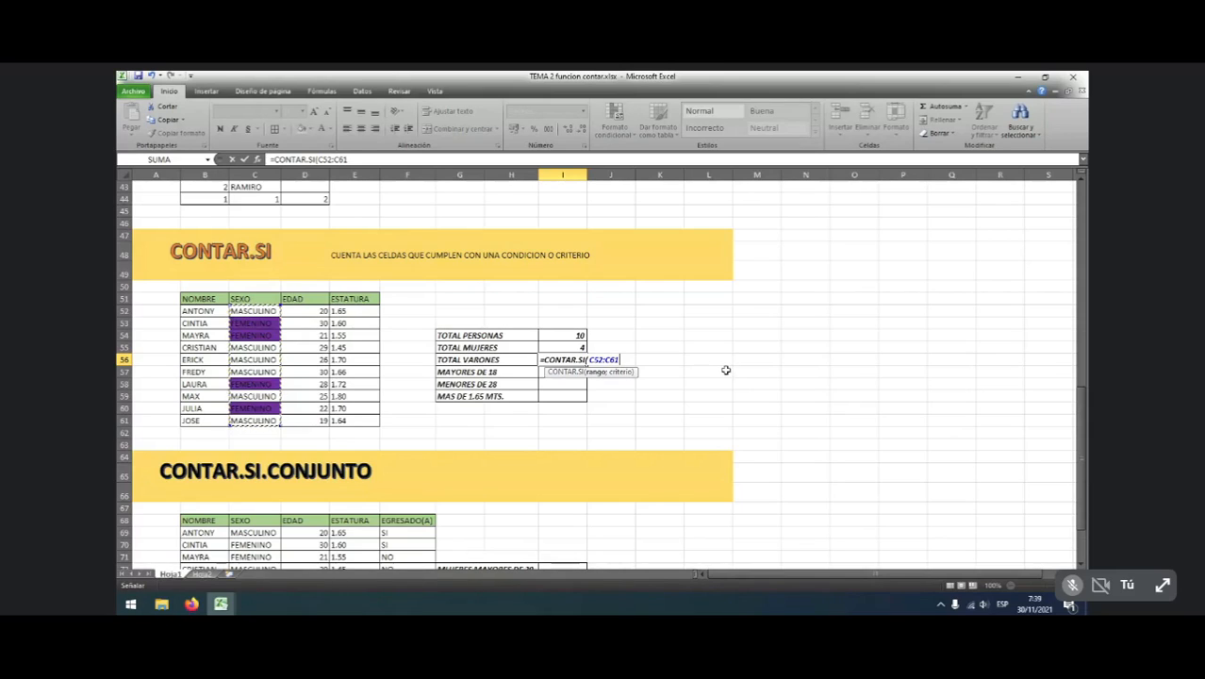
{"action": "type", "text": ";"}
{"action": "type", "text": "\""}
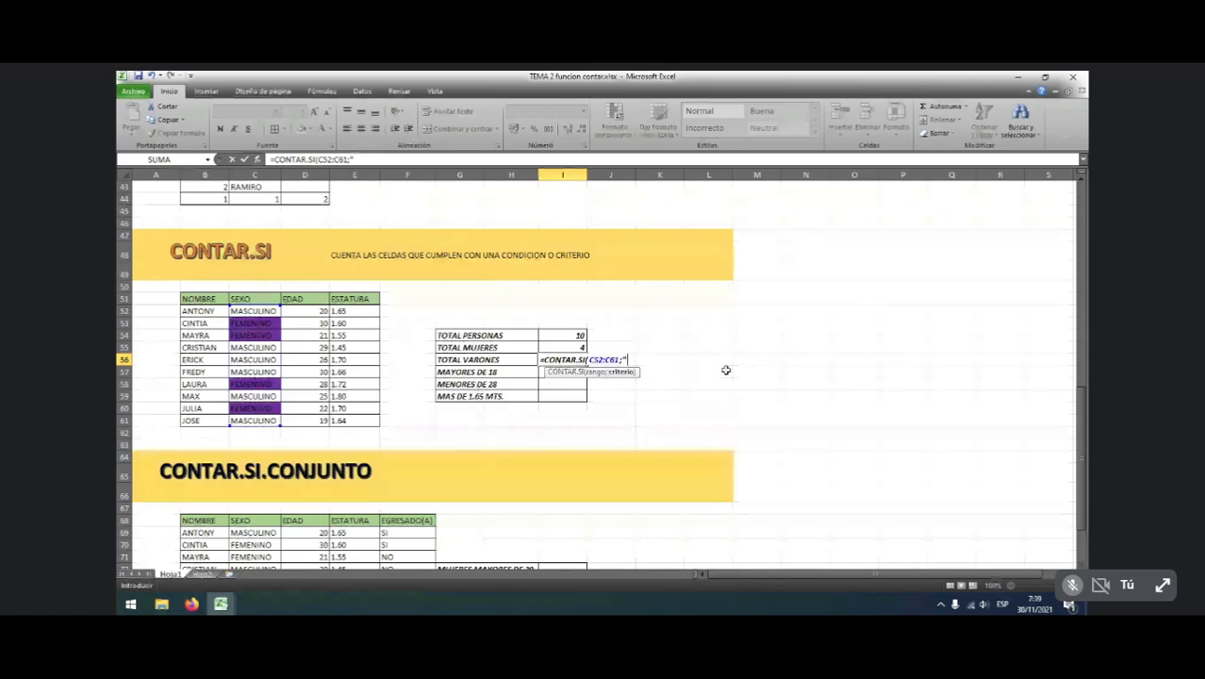
{"action": "type", "text": "masculino\""}
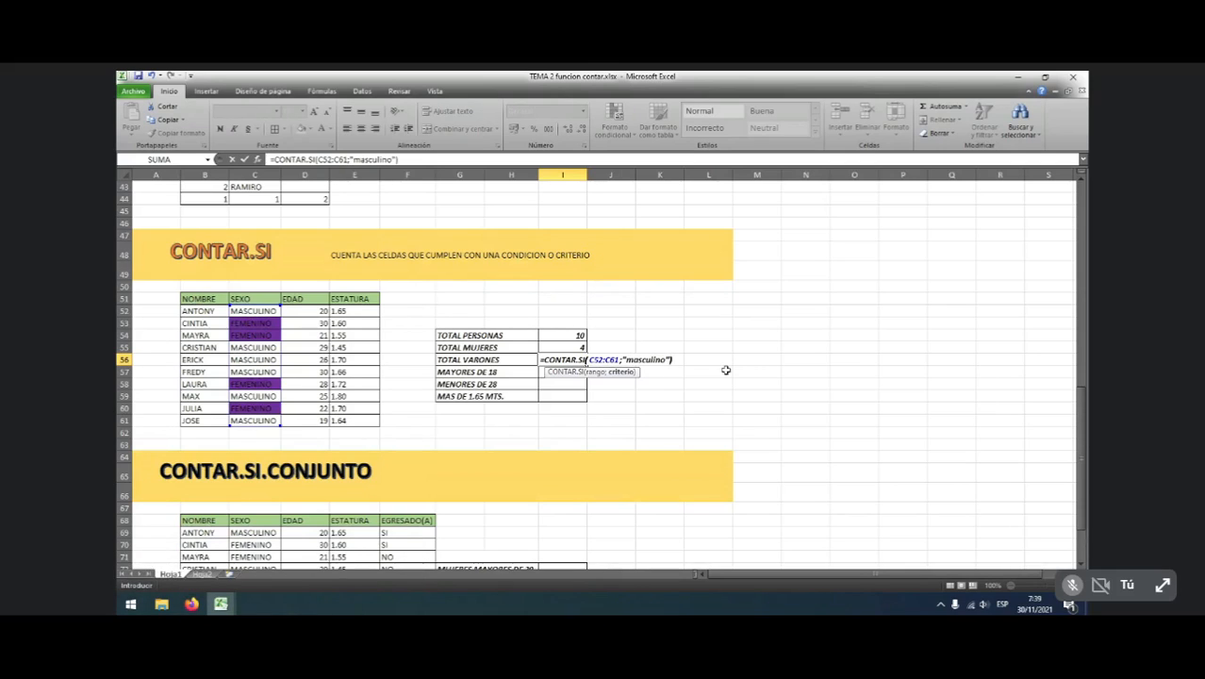
{"action": "key", "text": "Return"}
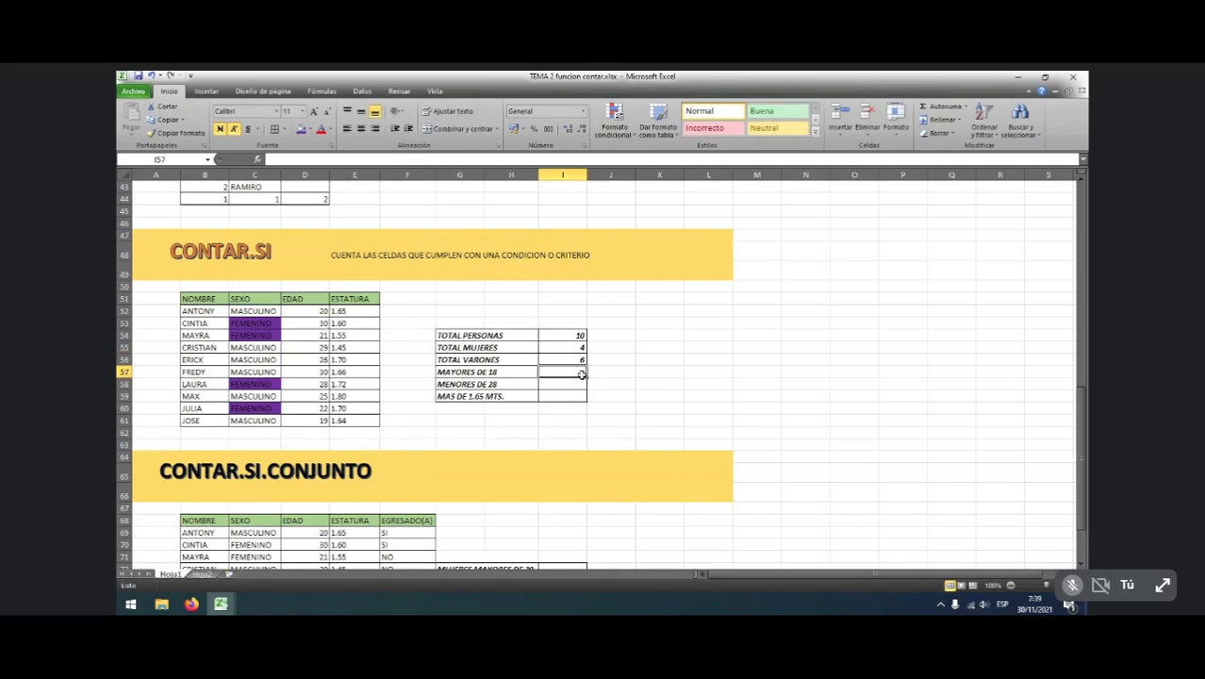
{"action": "left_click", "coordinate": [562, 358]}
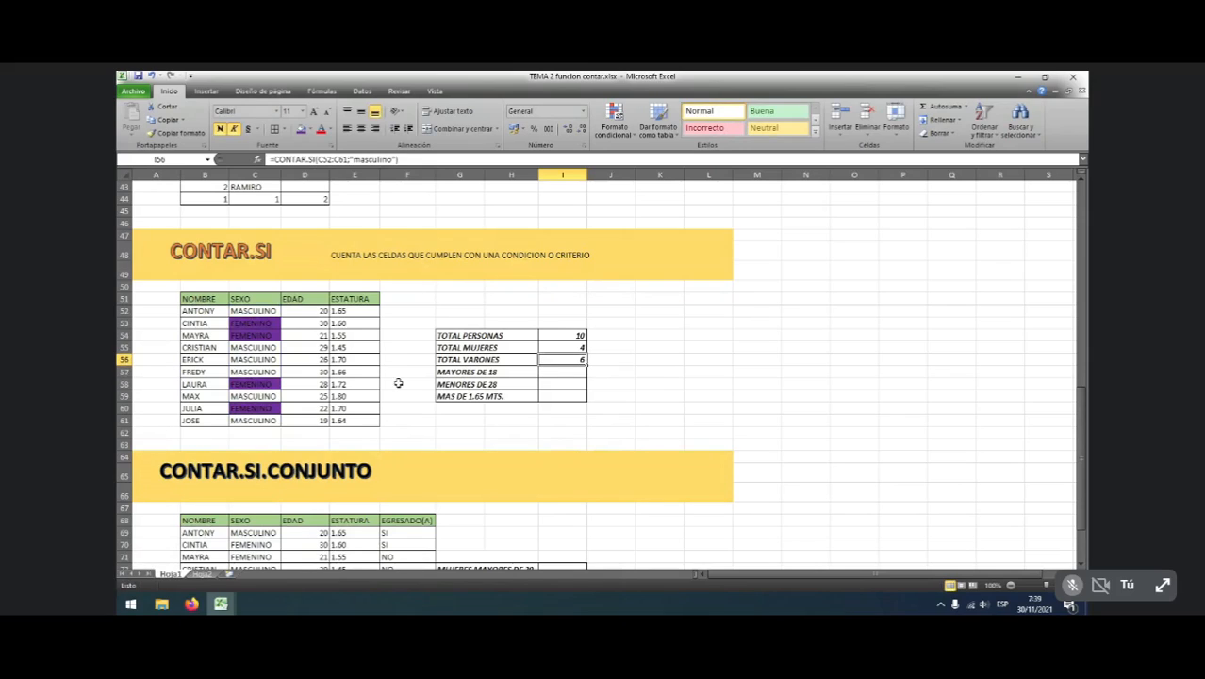
Fill the MASCULINO cells C52, C55, C56, C57, C59 and C61 of the SEXO column with a dark blue theme colour
{"action": "left_click", "coordinate": [268, 310]}
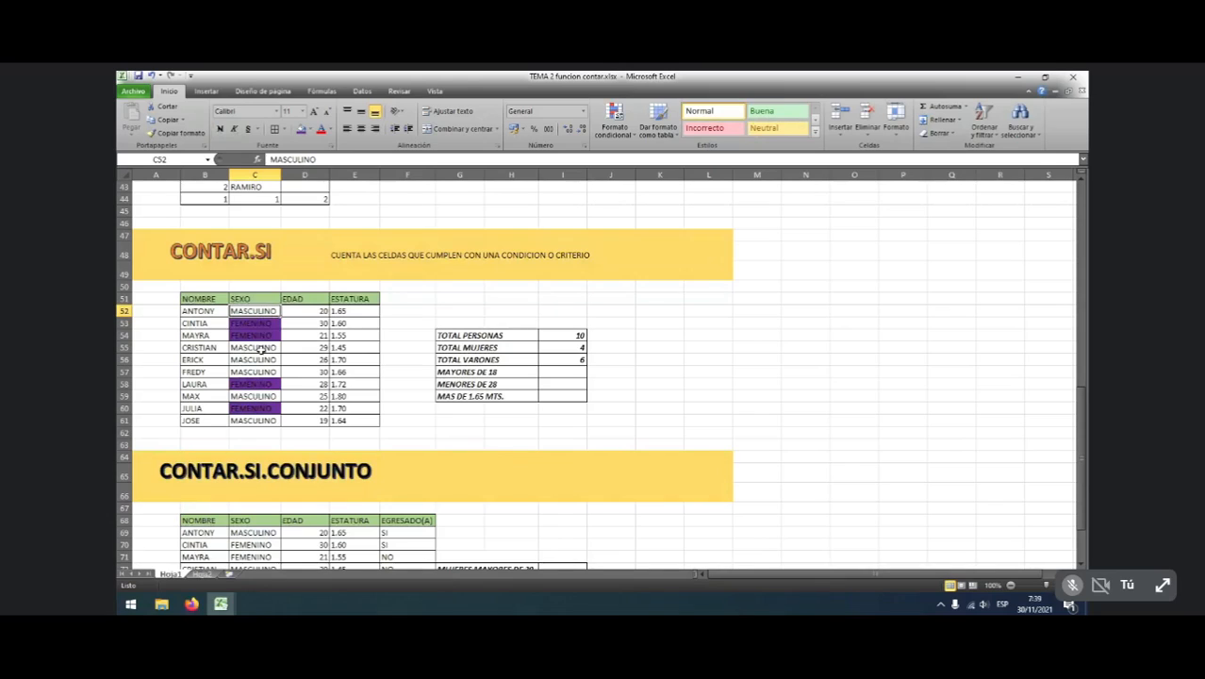
{"action": "left_click", "coordinate": [259, 348], "text": "ctrl"}
{"action": "left_click", "coordinate": [256, 360], "text": "ctrl"}
{"action": "left_click", "coordinate": [257, 371], "text": "ctrl"}
{"action": "left_click", "coordinate": [260, 397], "text": "ctrl"}
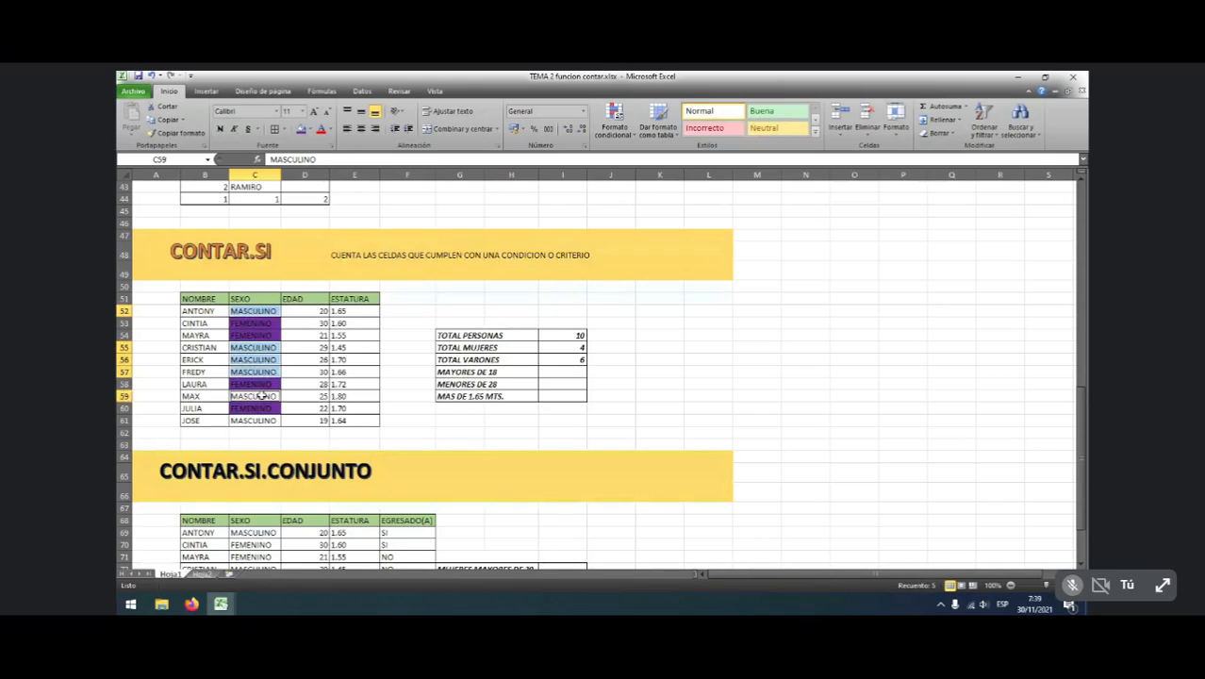
{"action": "left_click", "coordinate": [266, 421], "text": "ctrl"}
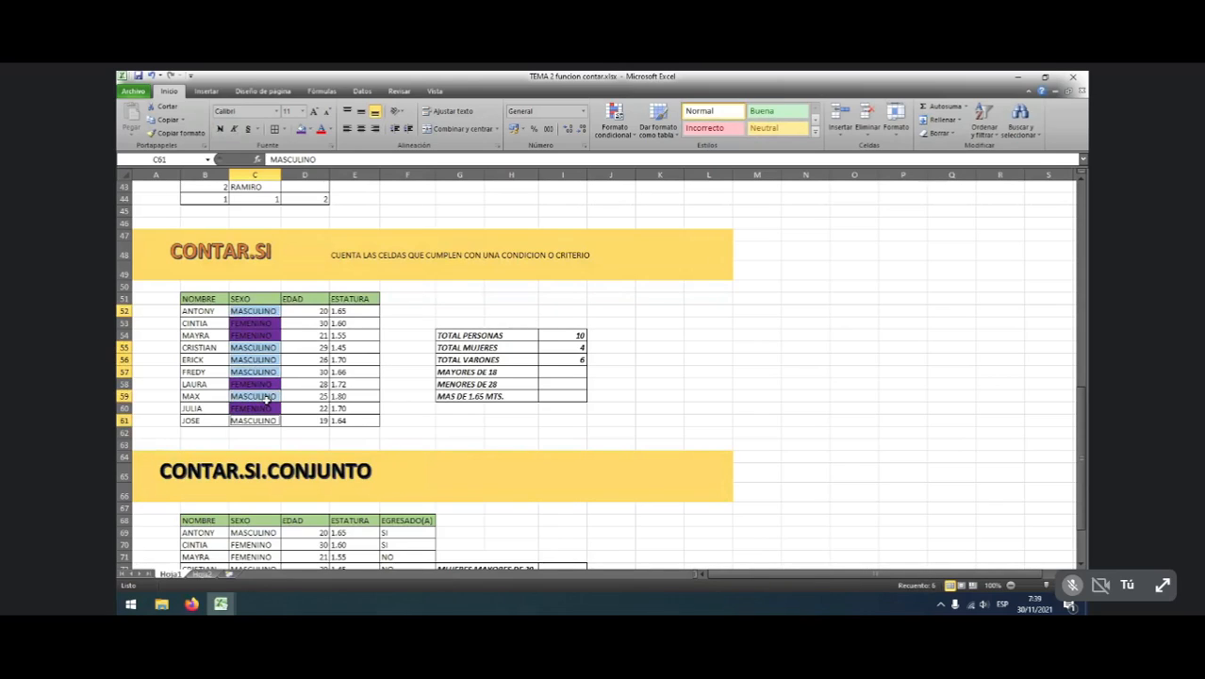
{"action": "left_click", "coordinate": [311, 129]}
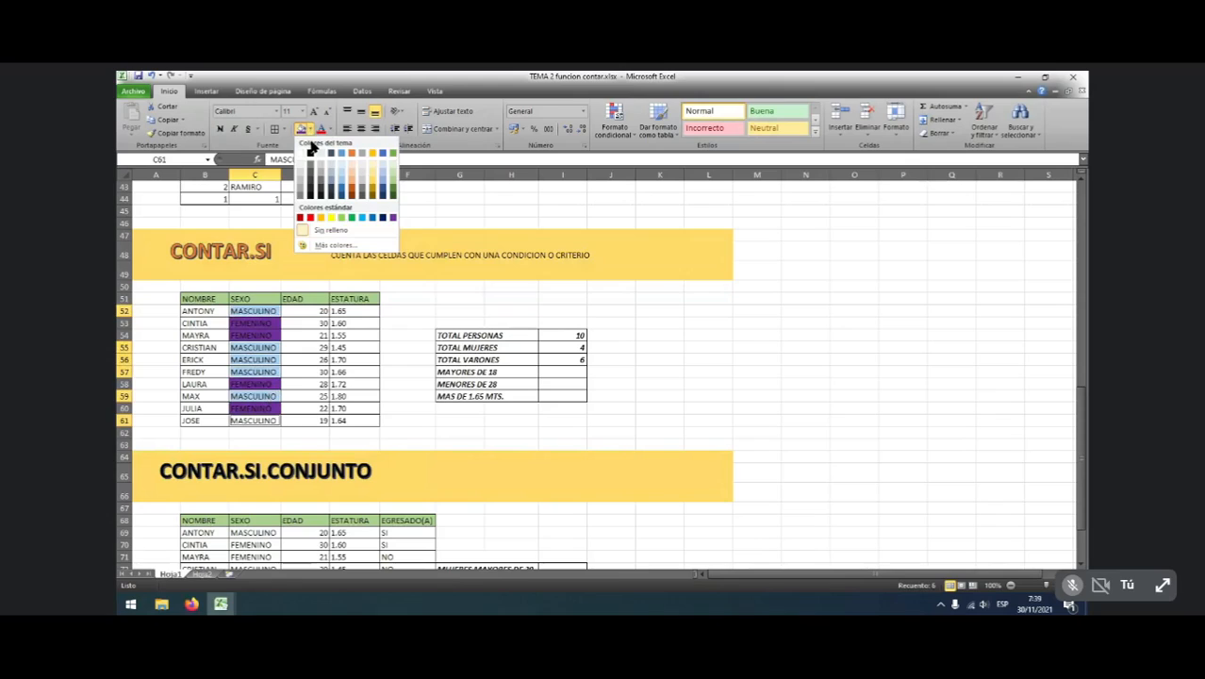
{"action": "left_click", "coordinate": [382, 192]}
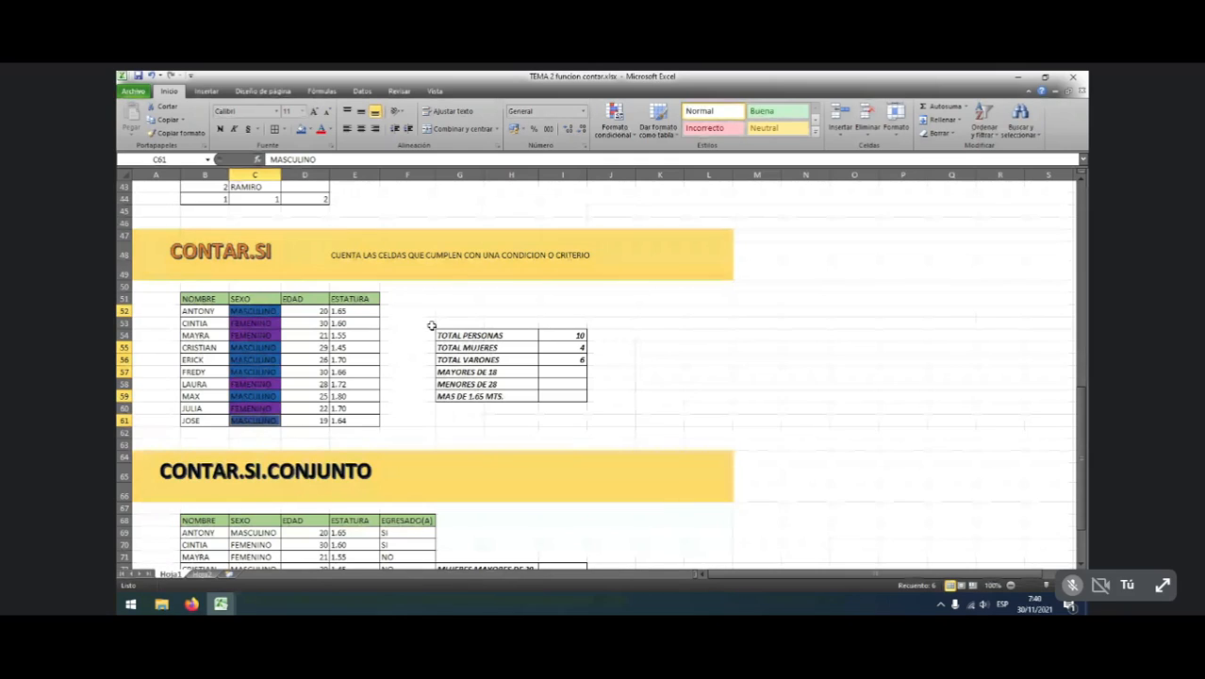
Repeat the count of women in J55, beside TOTAL MUJERES, with the formula =CONTAR.SI(C52:C61;"femenino")
{"action": "left_click", "coordinate": [598, 347]}
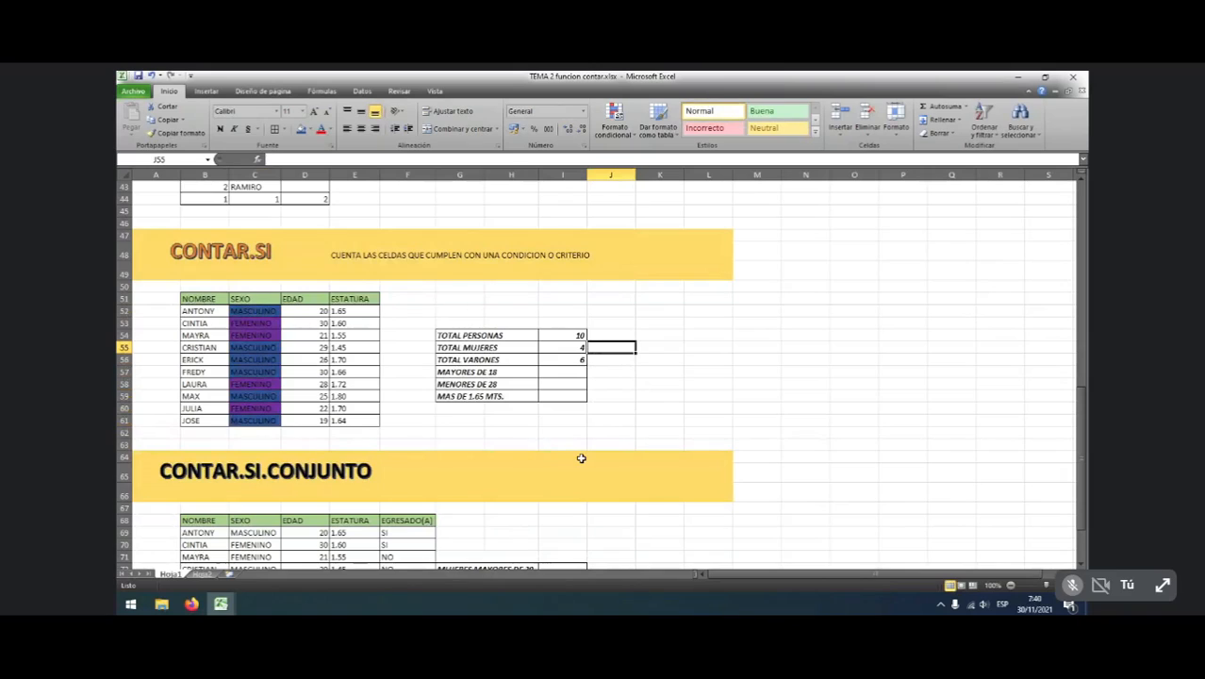
{"action": "type", "text": "="}
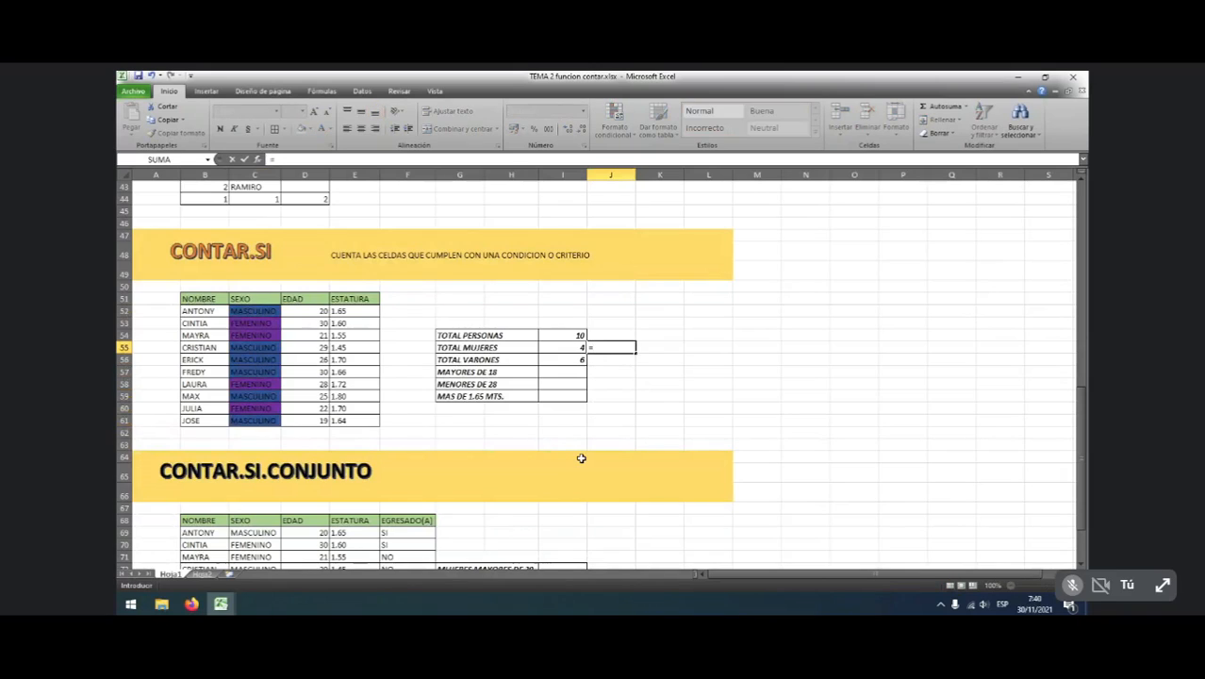
{"action": "type", "text": "CON"}
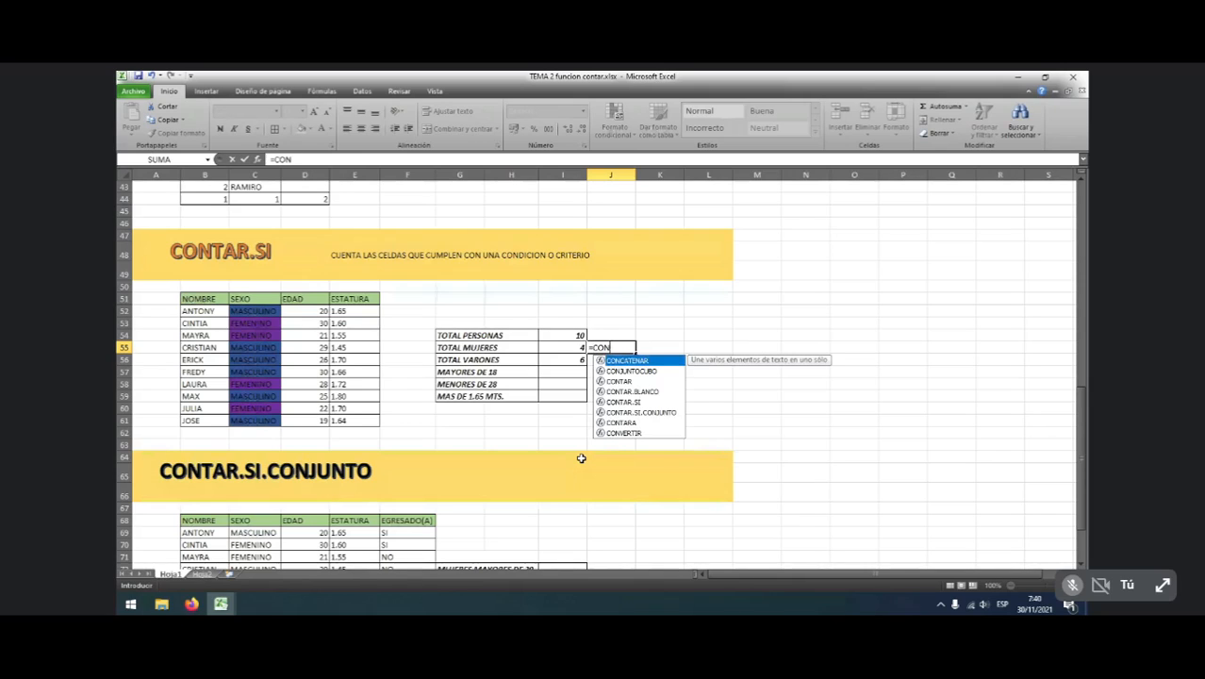
{"action": "type", "text": "TAR"}
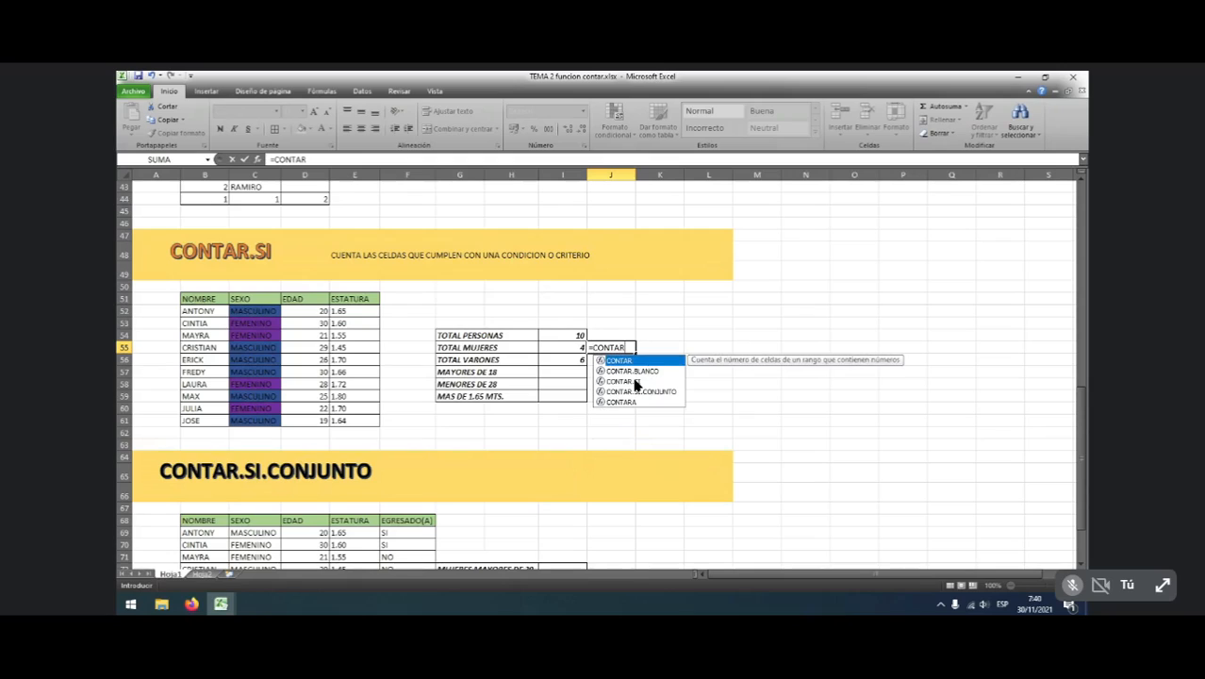
{"action": "left_click", "coordinate": [622, 381]}
{"action": "double_click", "coordinate": [622, 381]}
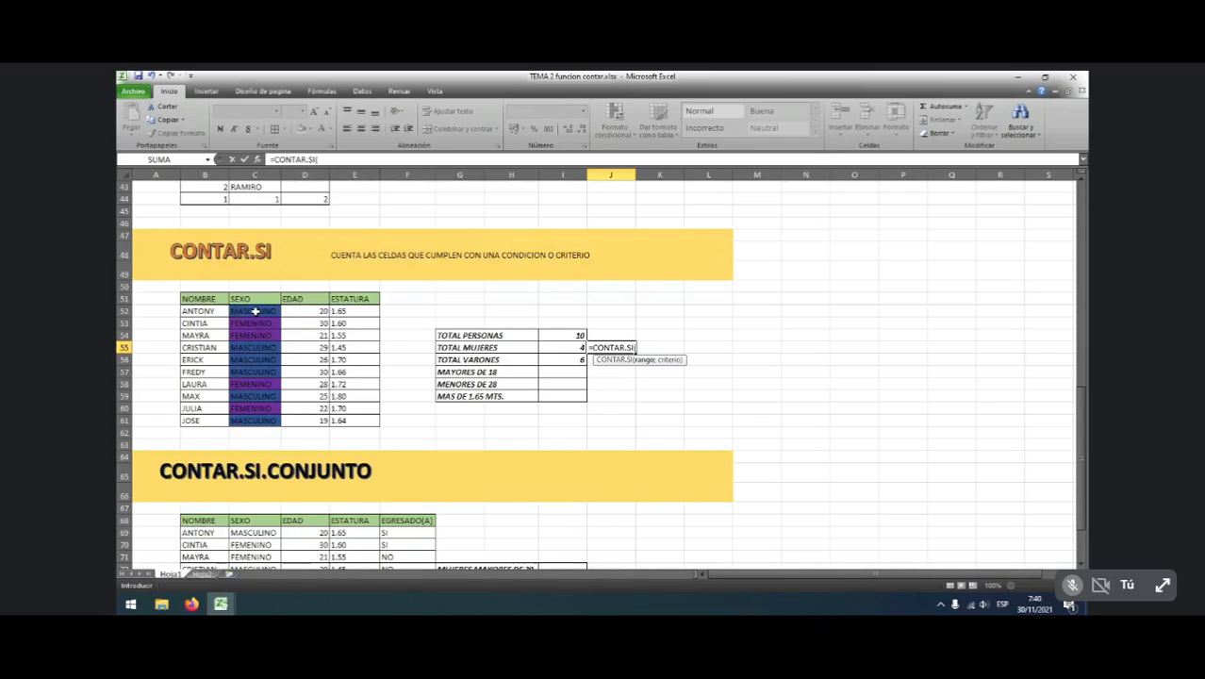
{"action": "left_click_drag", "start_coordinate": [254, 311], "coordinate": [261, 421]}
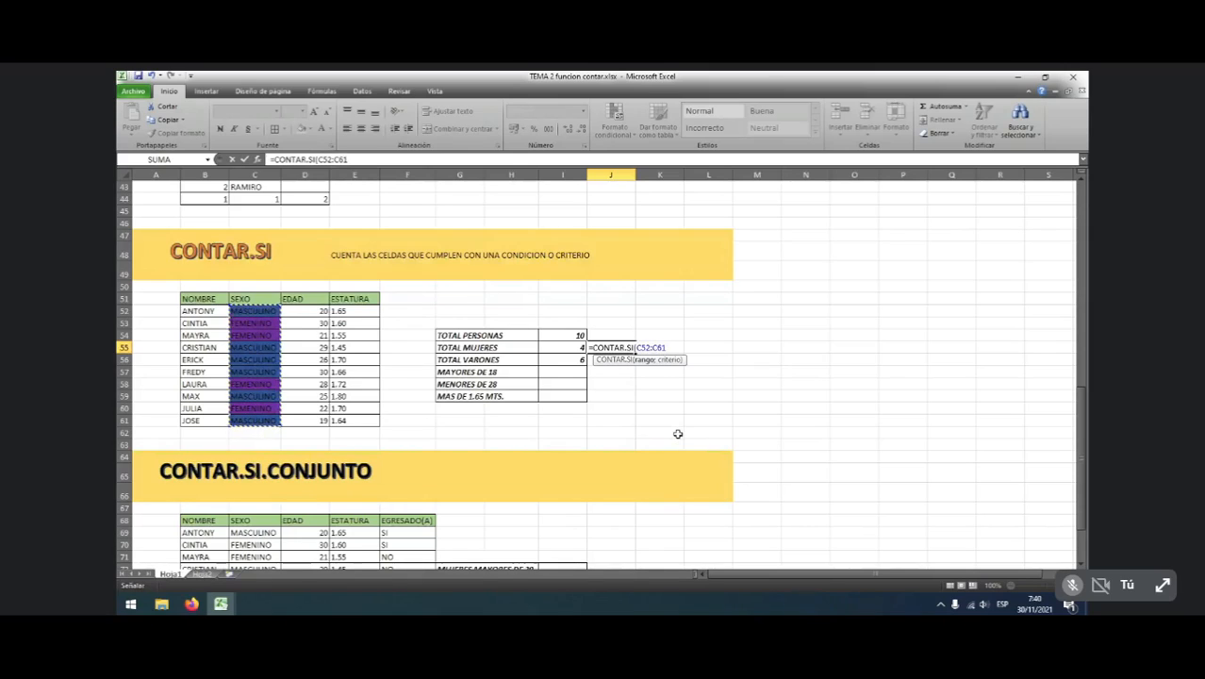
{"action": "type", "text": ";"}
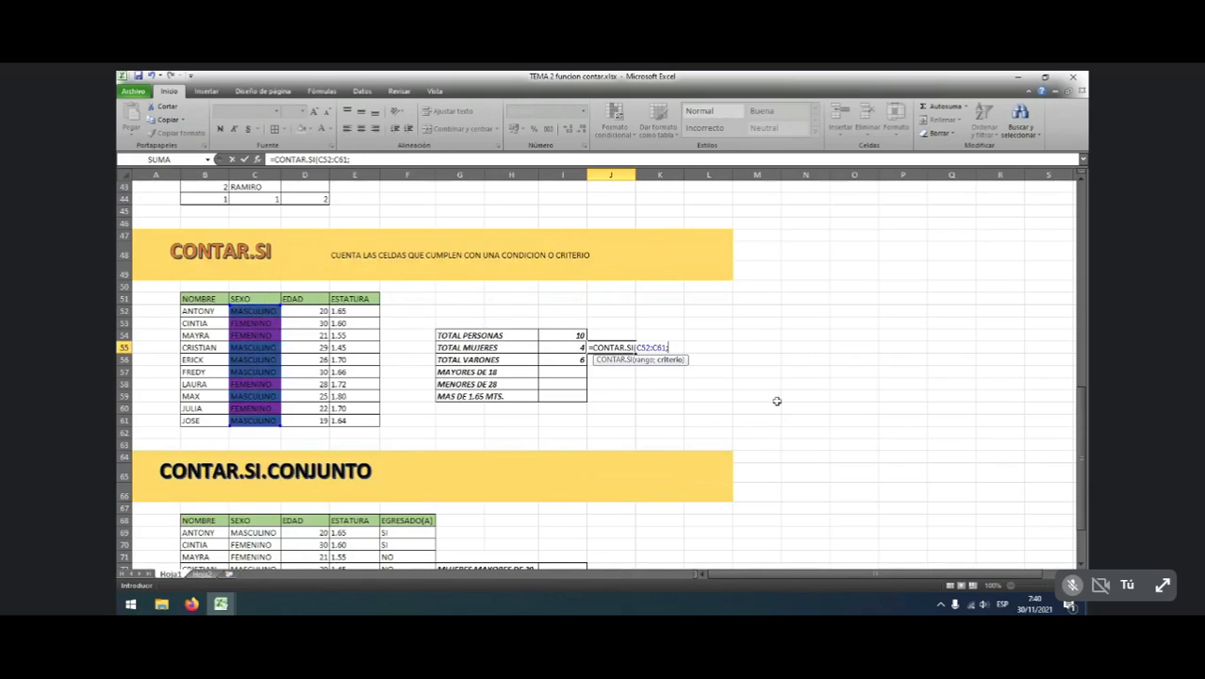
{"action": "type", "text": "\"femenino\")"}
{"action": "key", "text": "Return"}
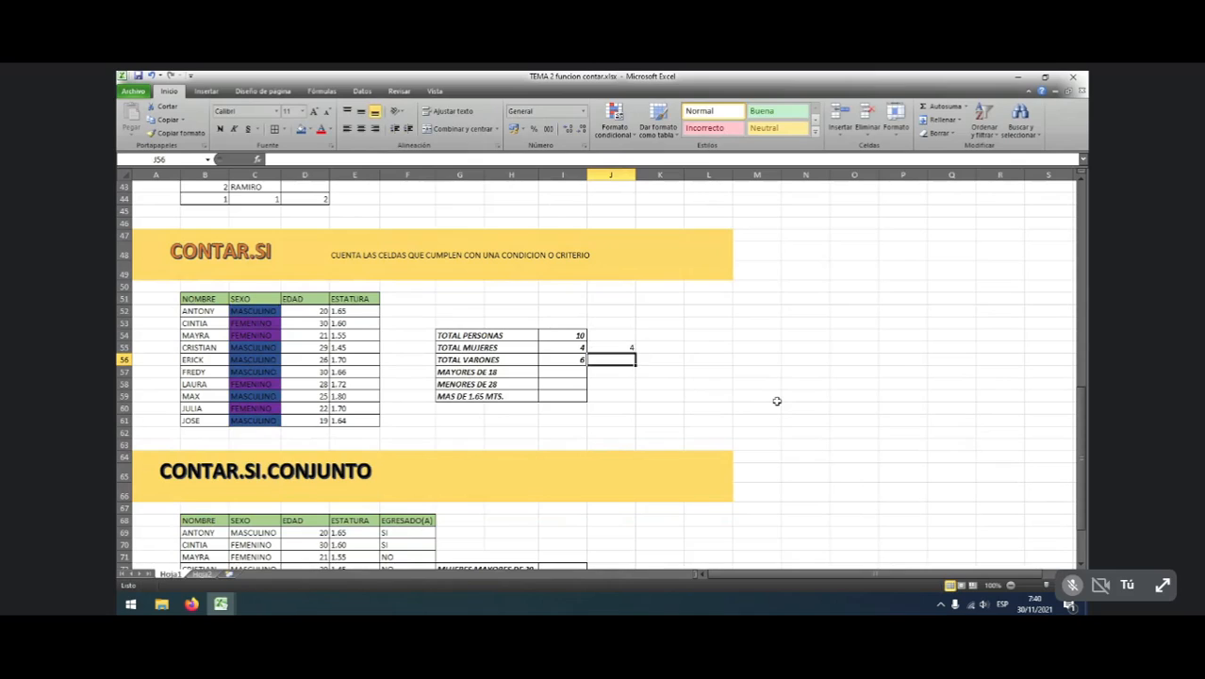
Repeat the count of men in J56, beside TOTAL VARONES, with the formula =CONTAR.SI(C52:C61;"MASCULINO")
{"action": "type", "text": "=CON"}
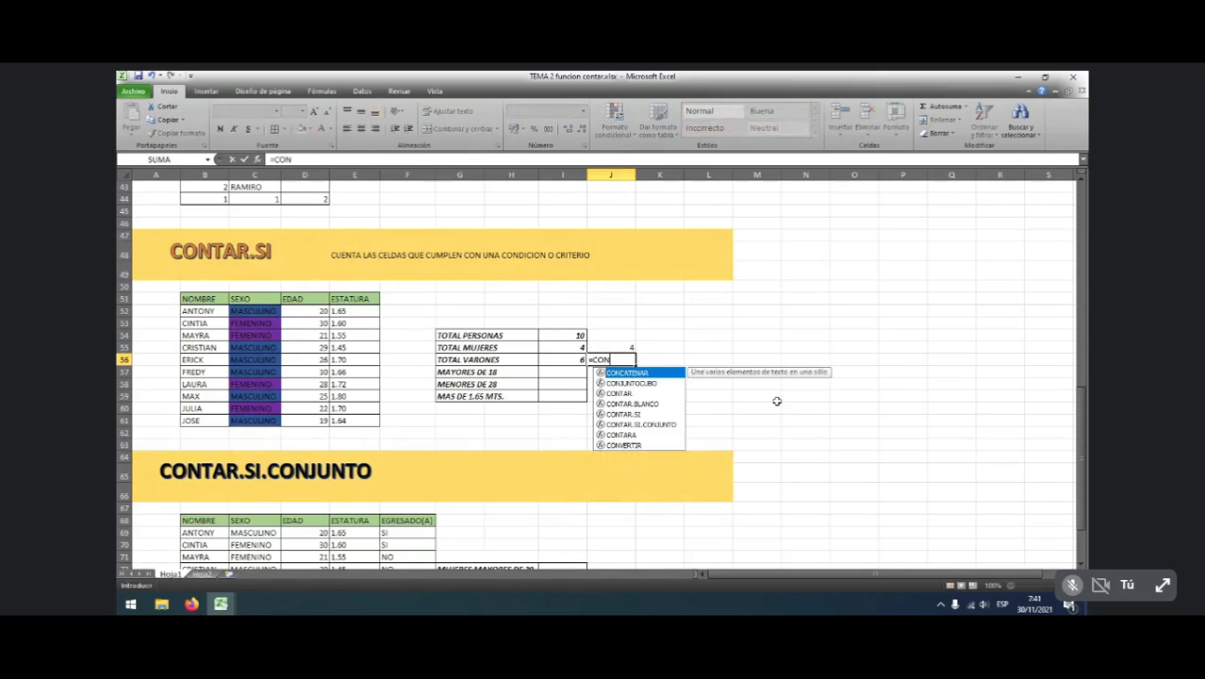
{"action": "type", "text": "TAR"}
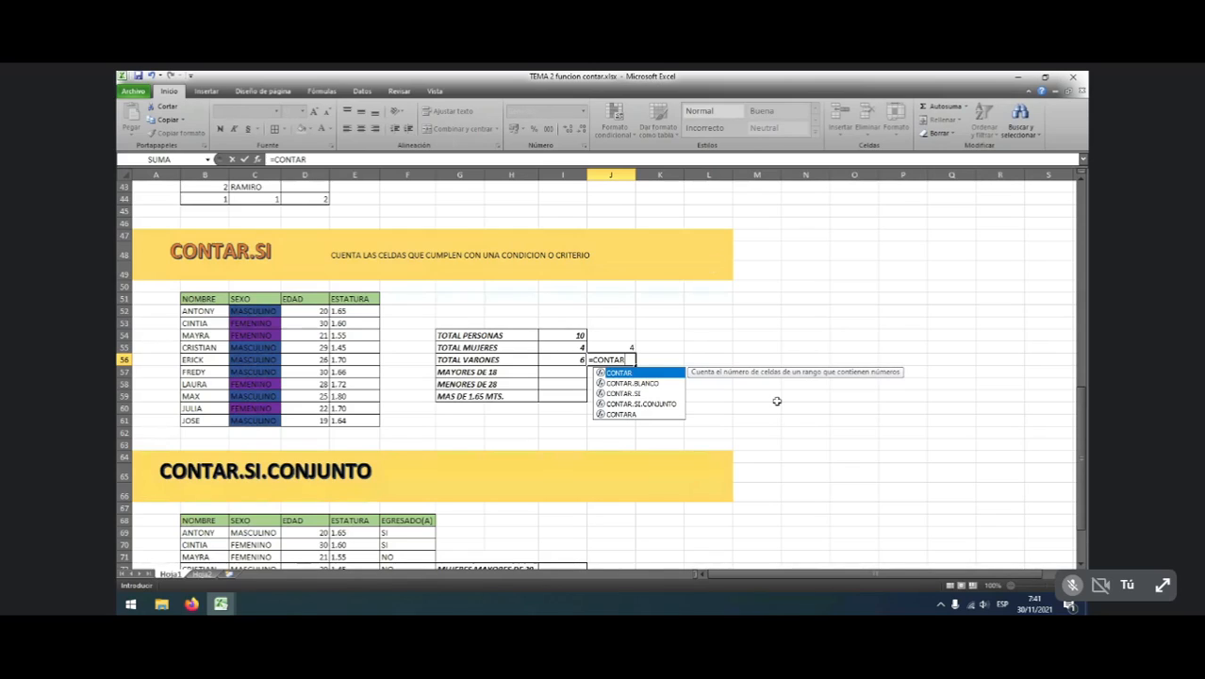
{"action": "double_click", "coordinate": [630, 396]}
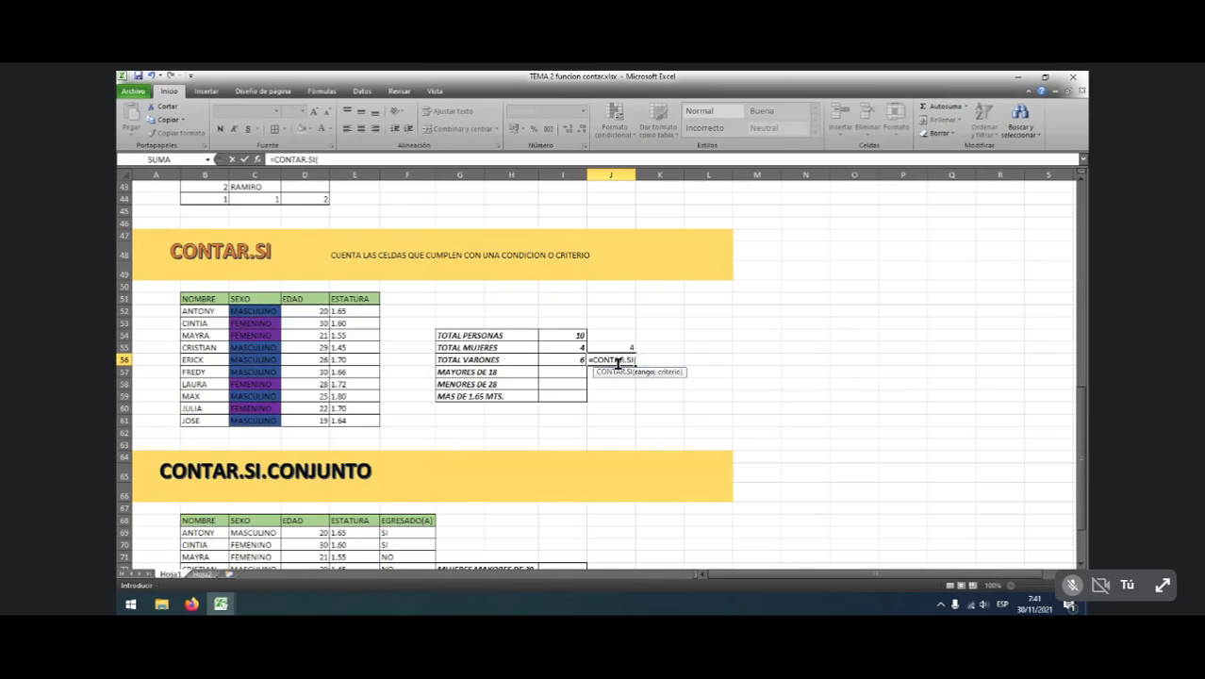
{"action": "left_click_drag", "start_coordinate": [258, 312], "coordinate": [256, 415]}
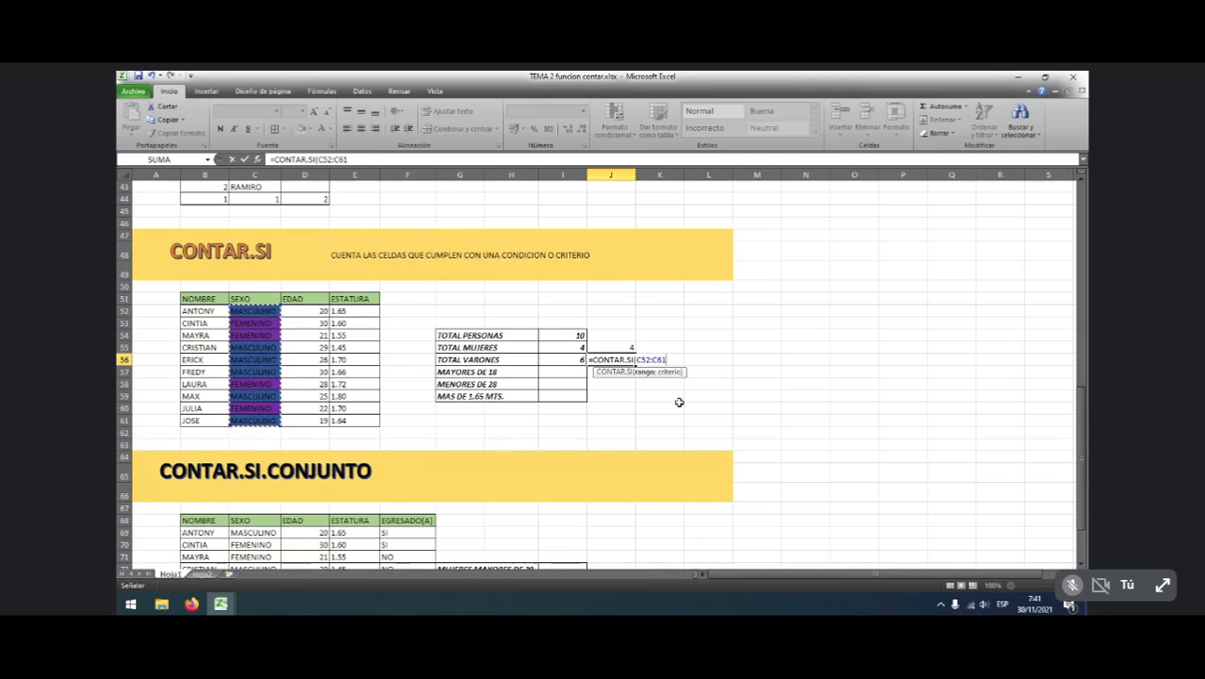
{"action": "type", "text": ";"}
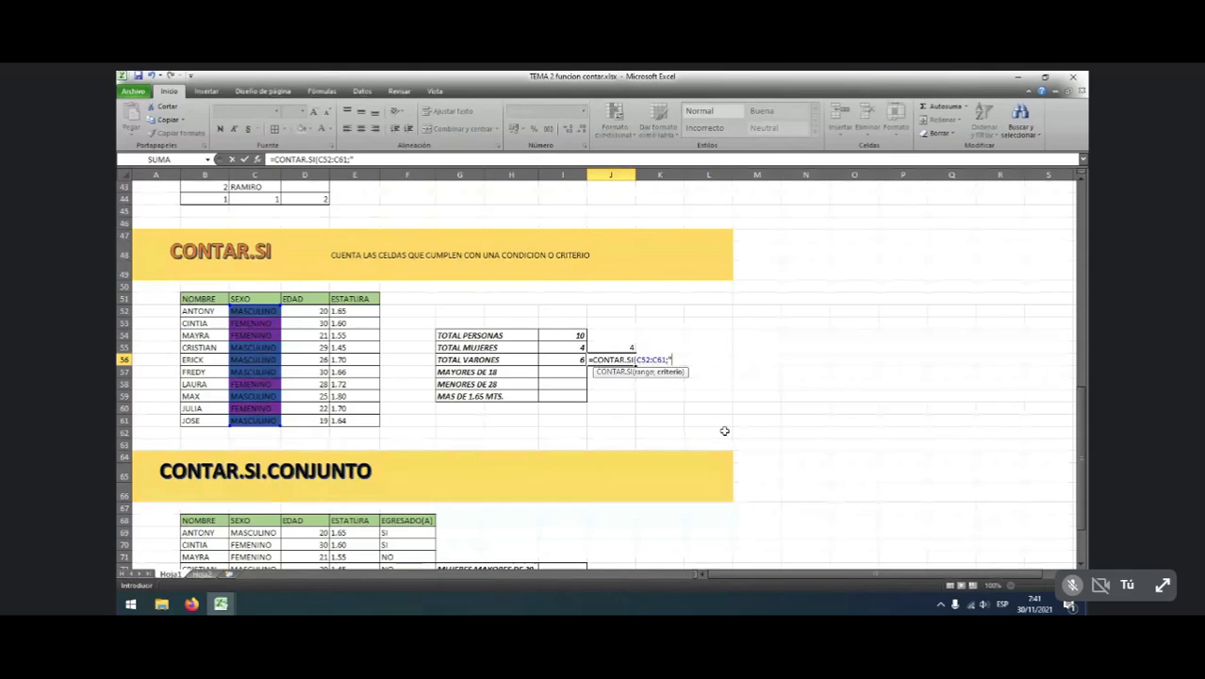
{"action": "type", "text": "\"MASCUL"}
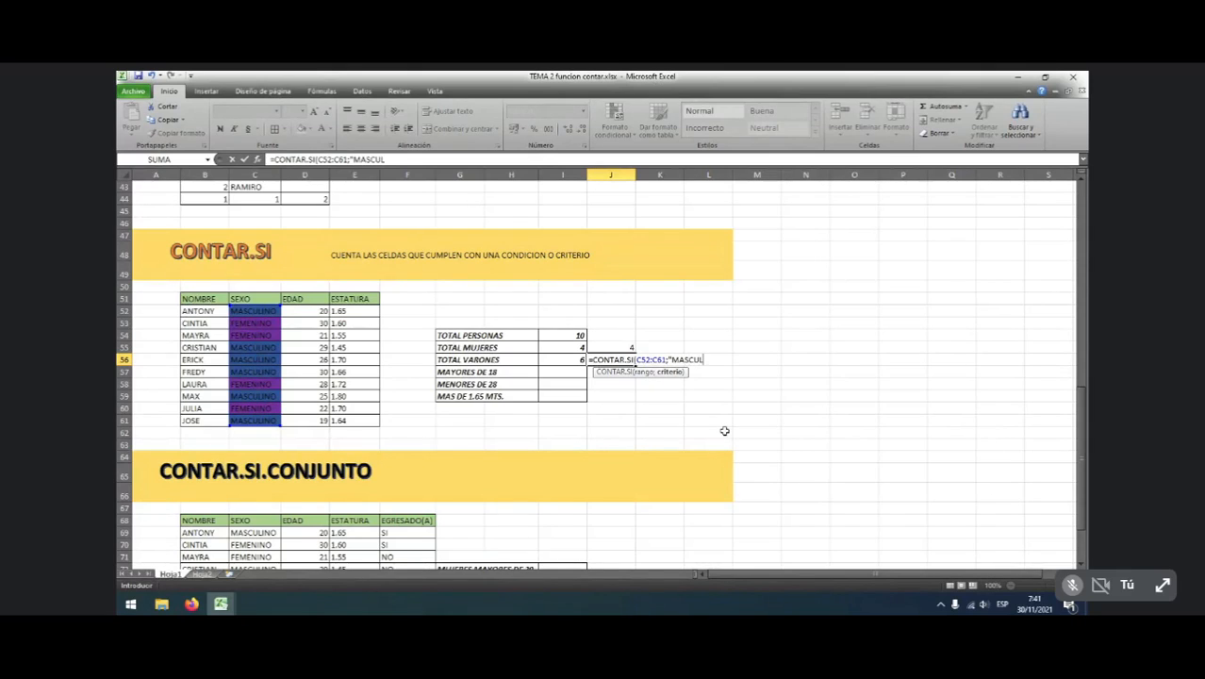
{"action": "type", "text": "INO\""}
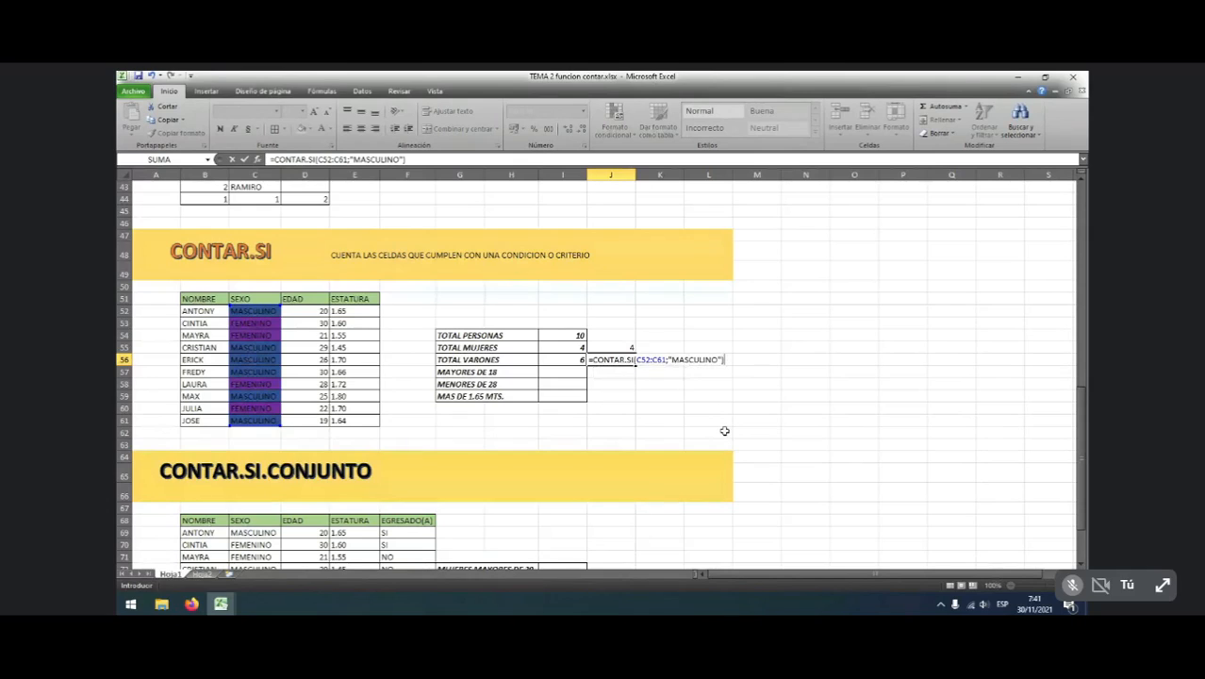
{"action": "key", "text": "Return"}
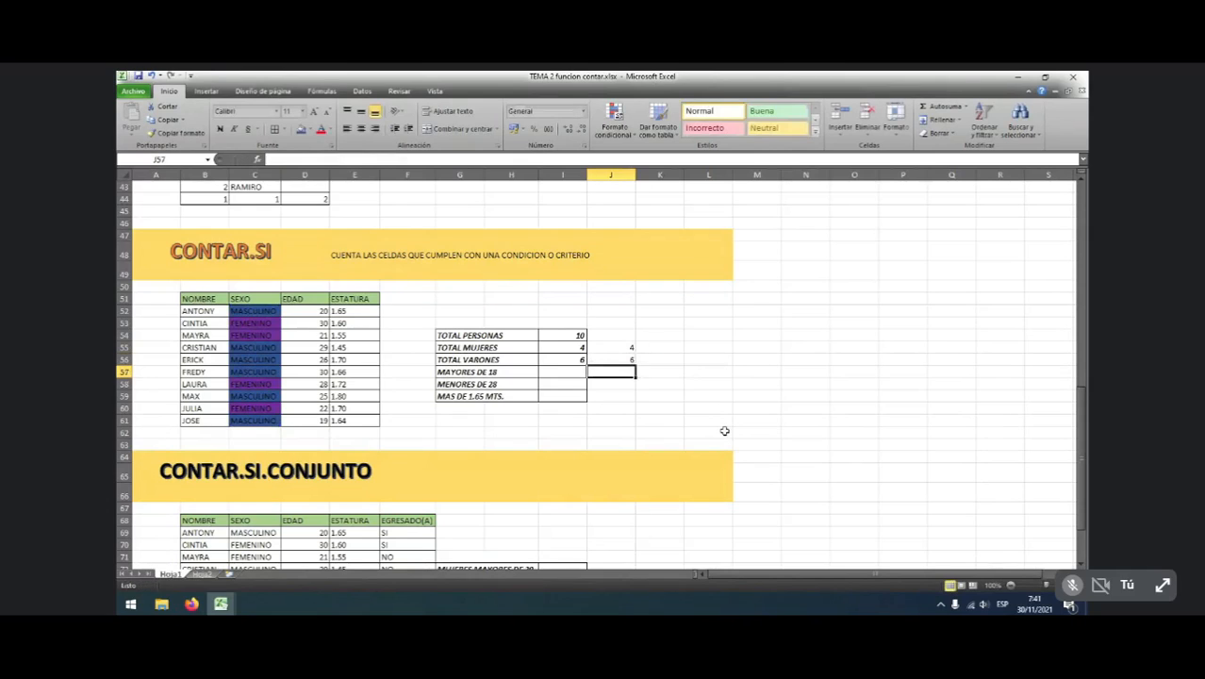
Replace the criterion in the J56 CONTAR.SI formula with "HOMBRE"
{"action": "left_click", "coordinate": [618, 359]}
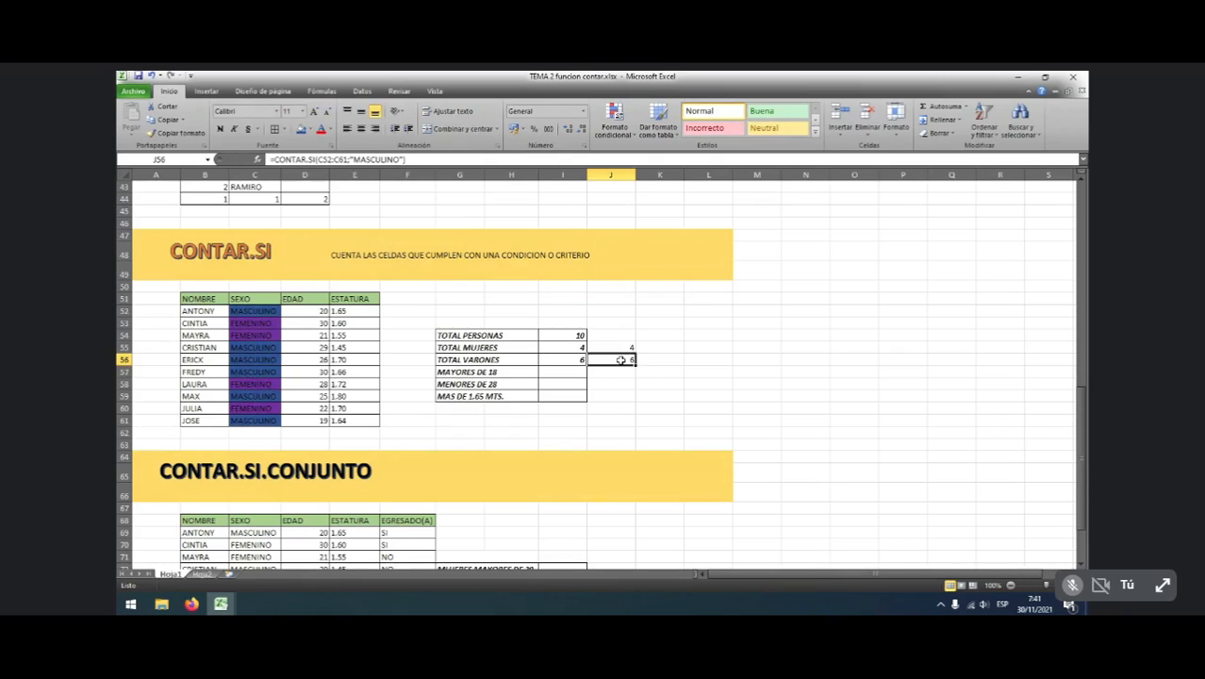
{"action": "double_click", "coordinate": [387, 160]}
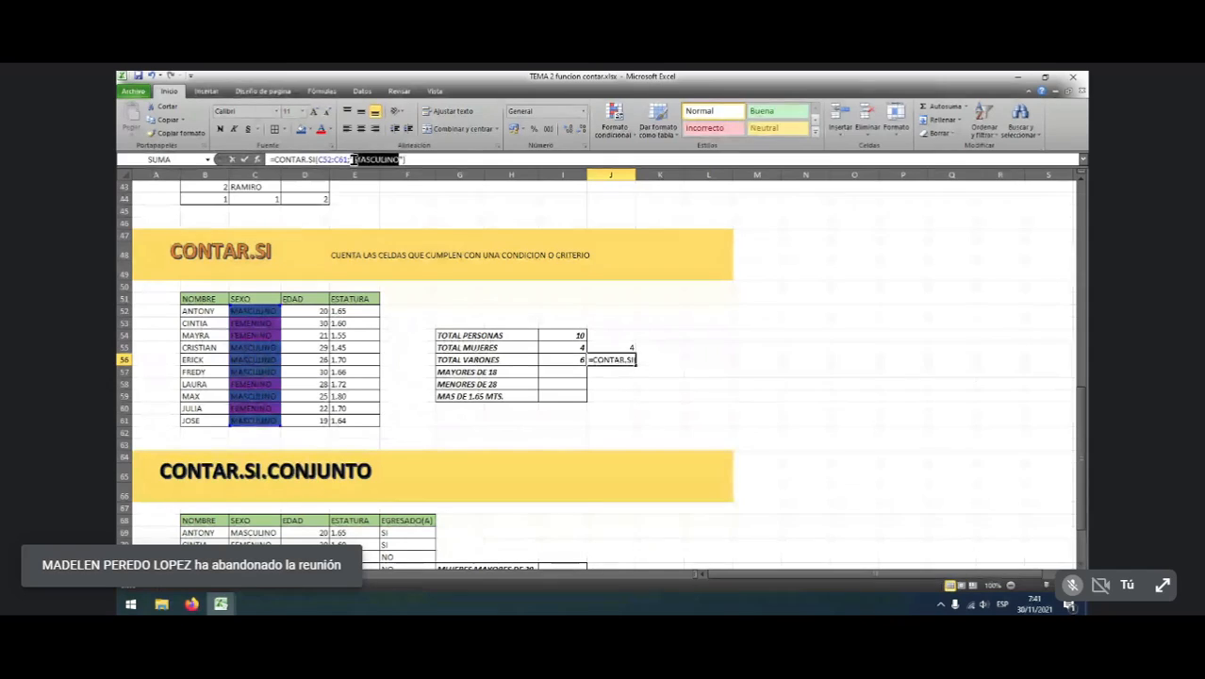
{"action": "type", "text": "HOMBRE"}
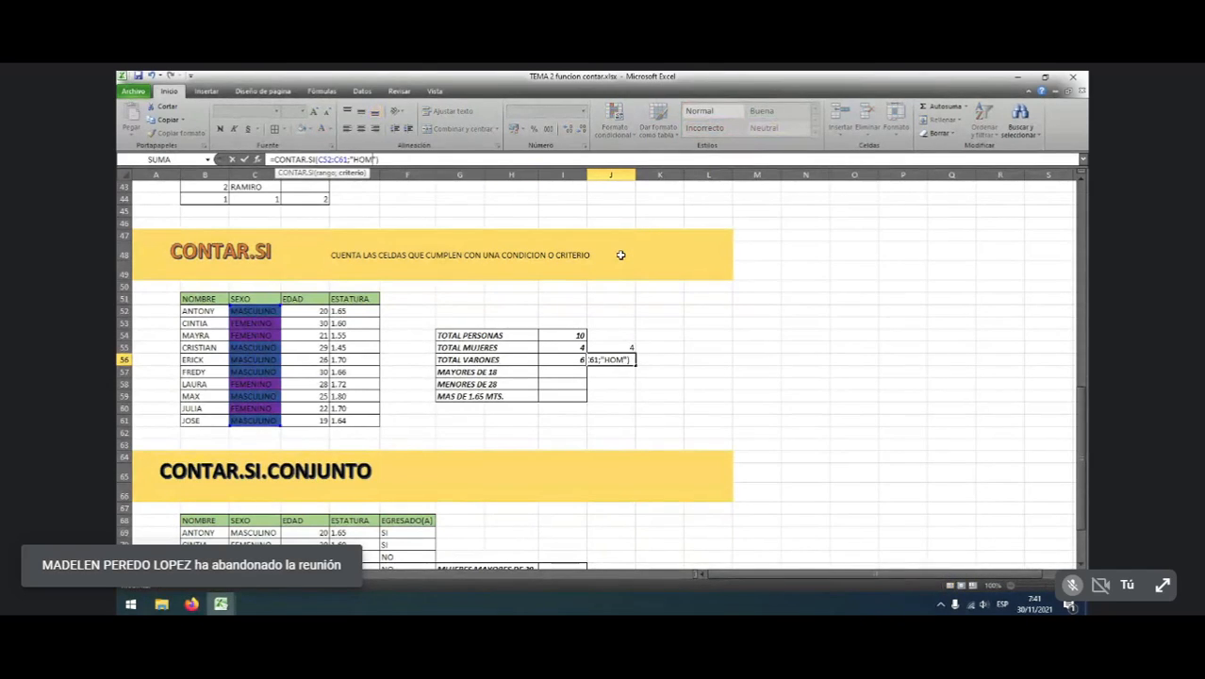
{"action": "key", "text": "Return"}
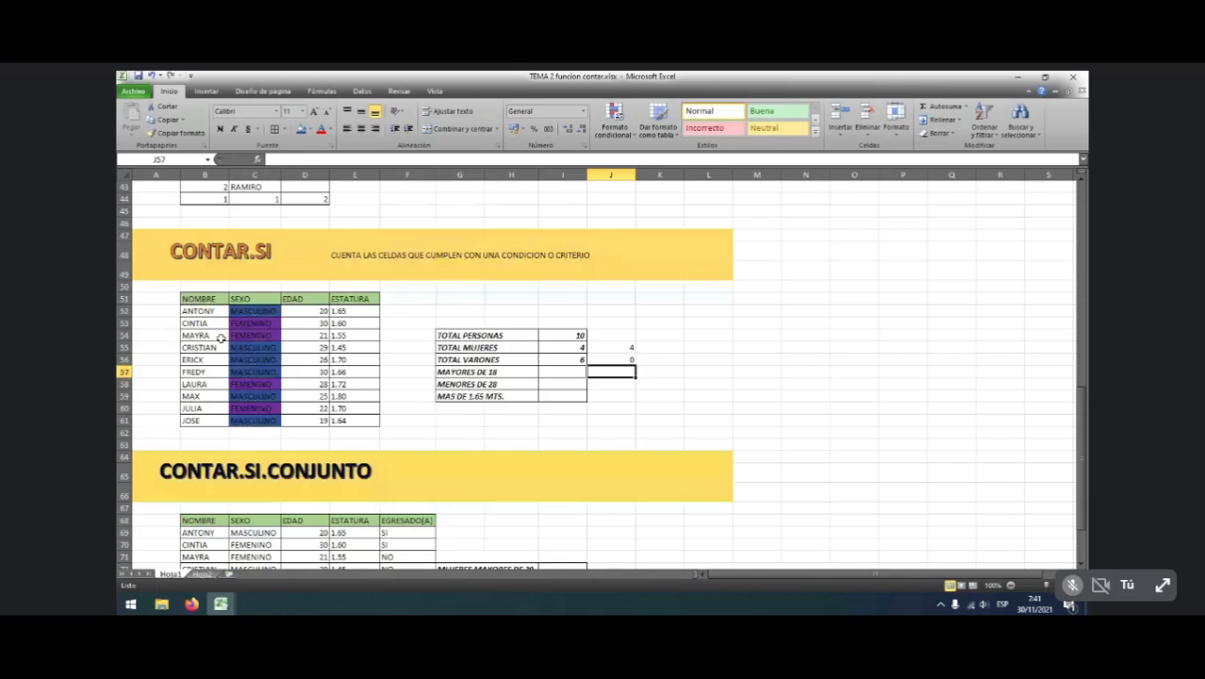
{"action": "key", "text": "Up"}
{"action": "key", "text": "Up"}
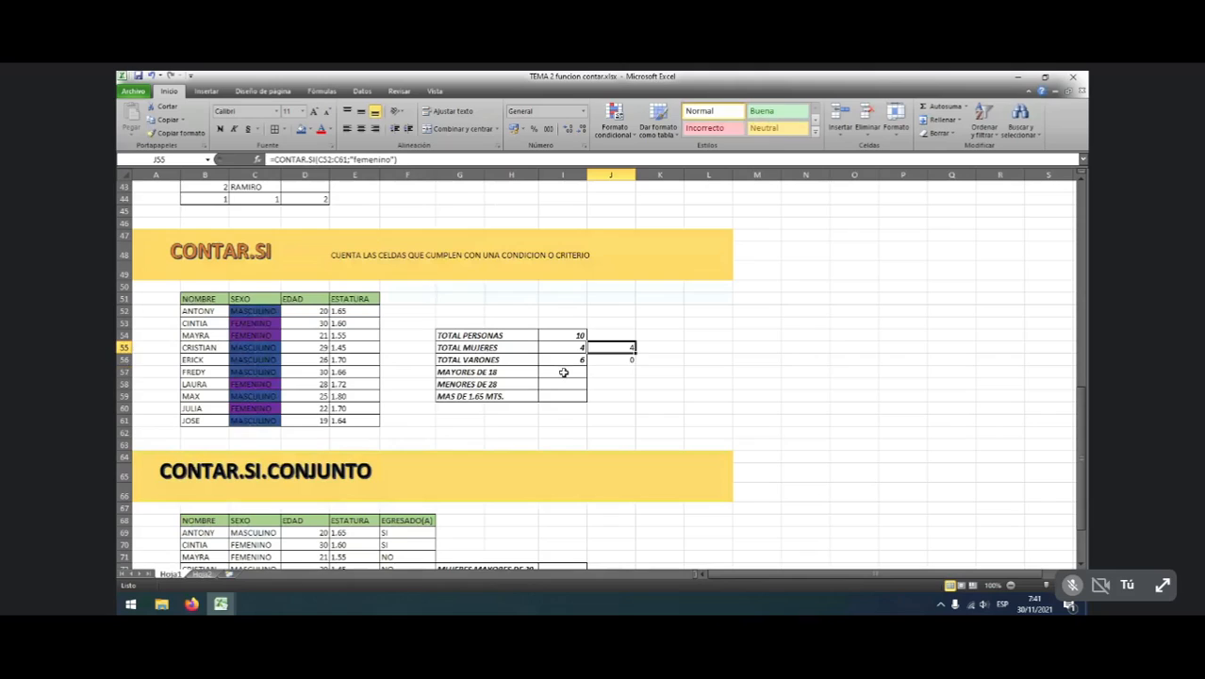
Count the people older than 18 in I57, beside MAYORES DE 18, with the formula =CONTAR.SI(D52:D61;">18")
{"action": "left_click", "coordinate": [563, 372]}
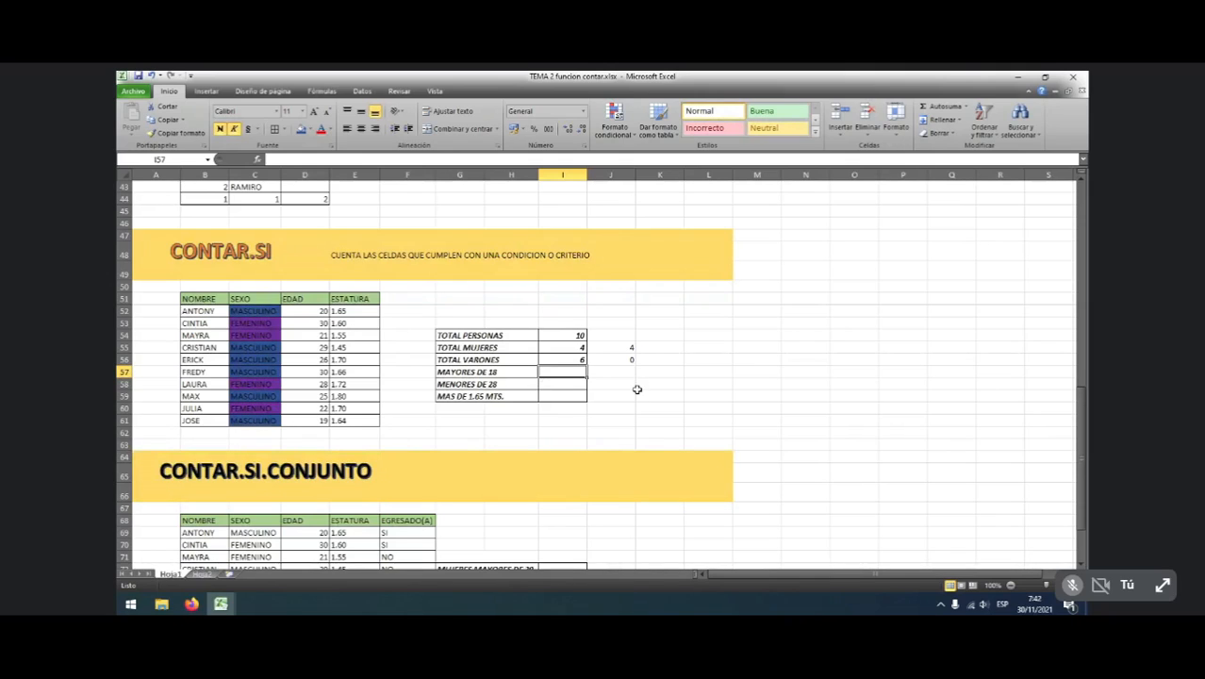
{"action": "type", "text": "=CONTAR"}
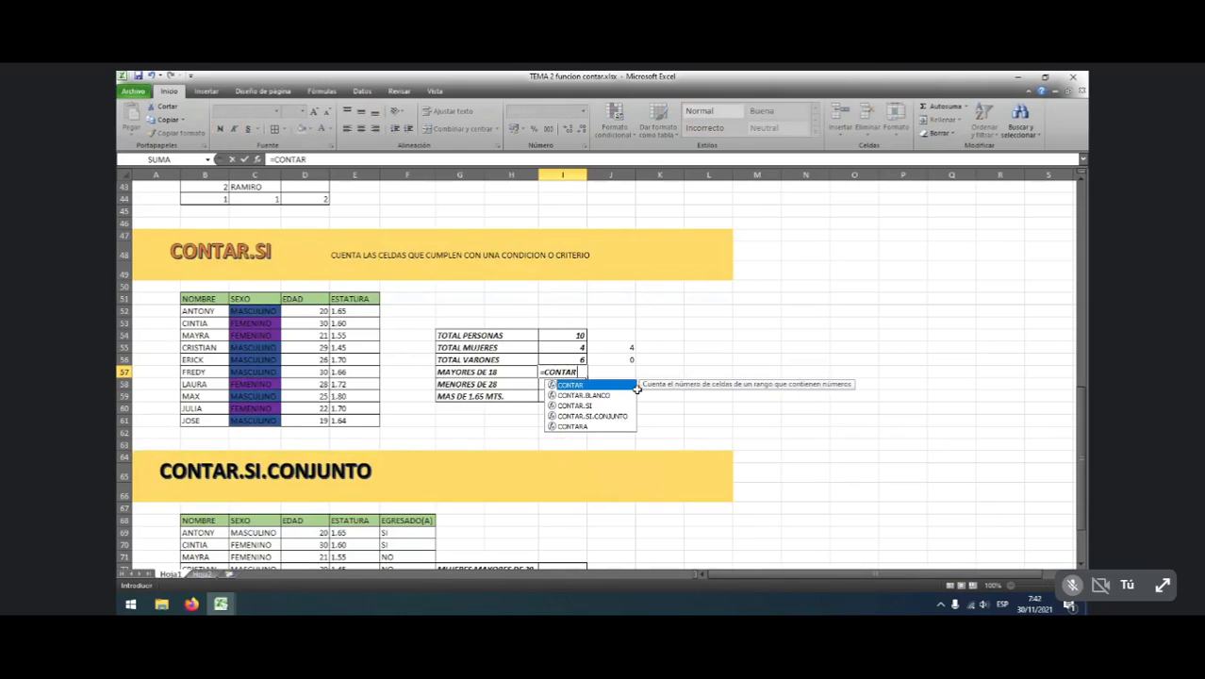
{"action": "left_click", "coordinate": [584, 408]}
{"action": "double_click", "coordinate": [584, 407]}
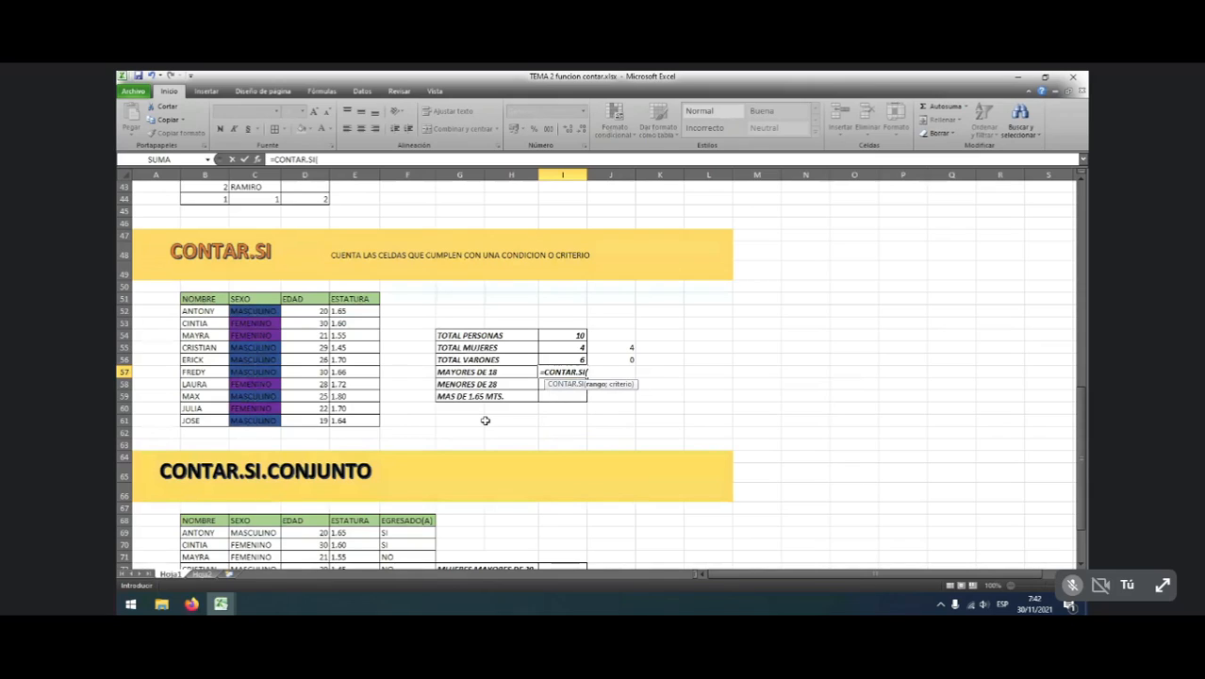
{"action": "left_click_drag", "start_coordinate": [315, 310], "coordinate": [317, 420]}
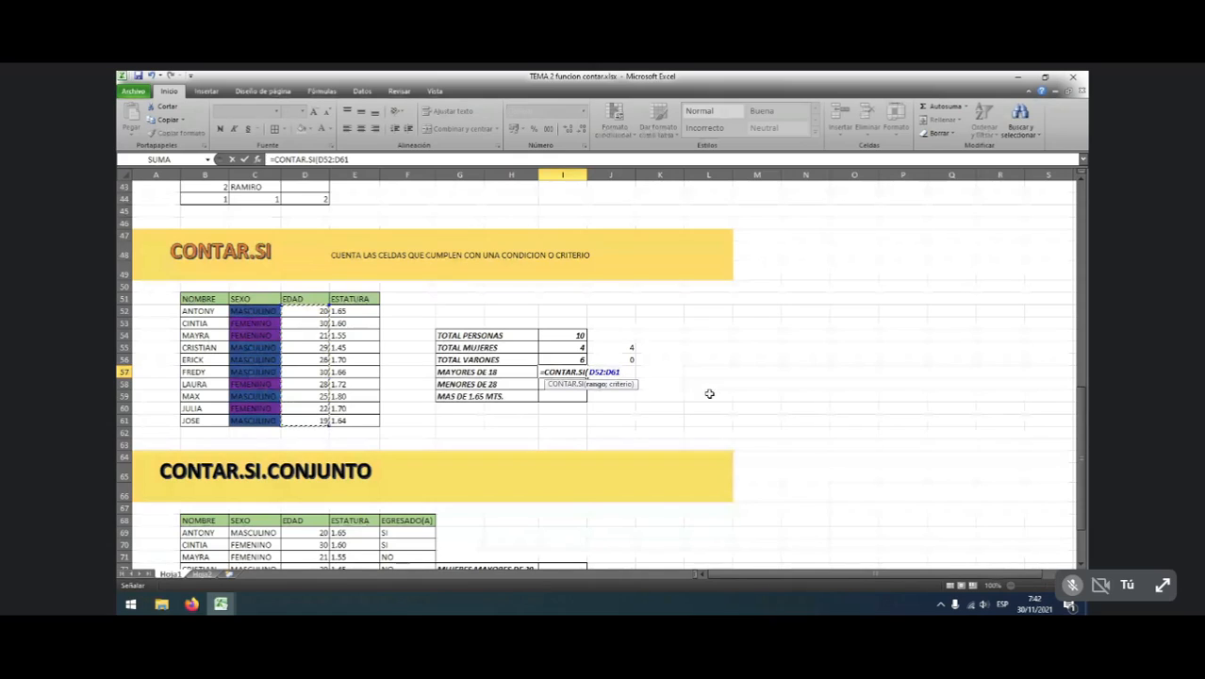
{"action": "type", "text": ";"}
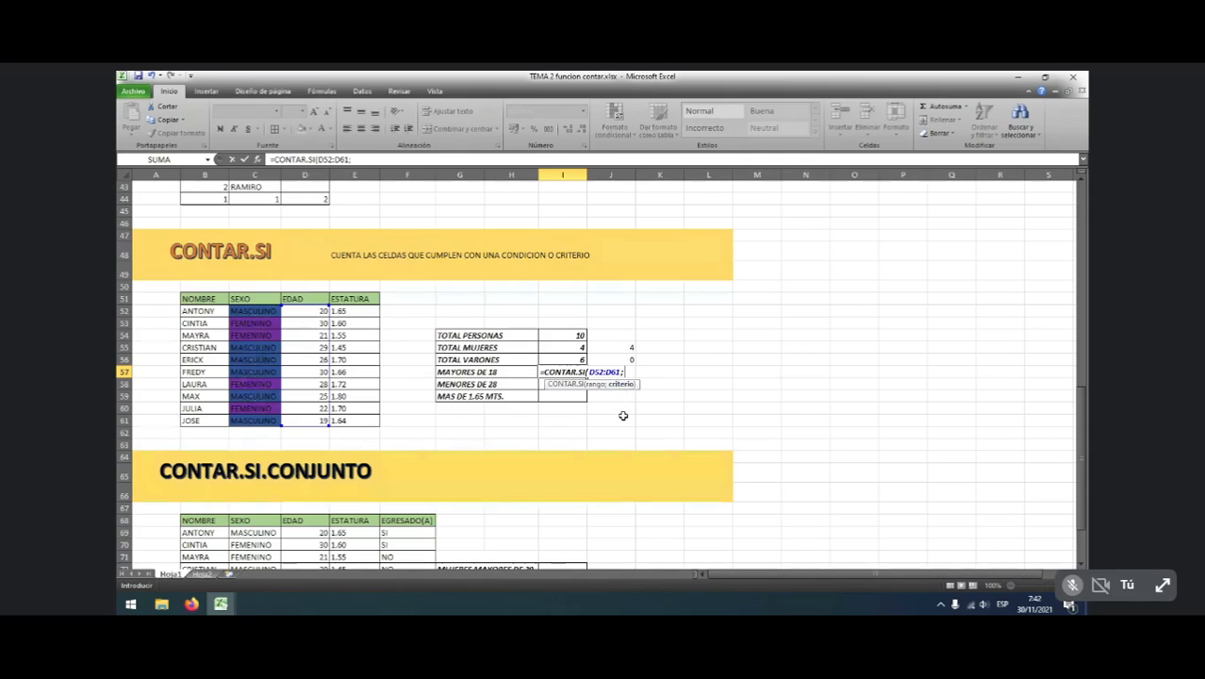
{"action": "type", "text": "\""}
{"action": "type", "text": ">18\")"}
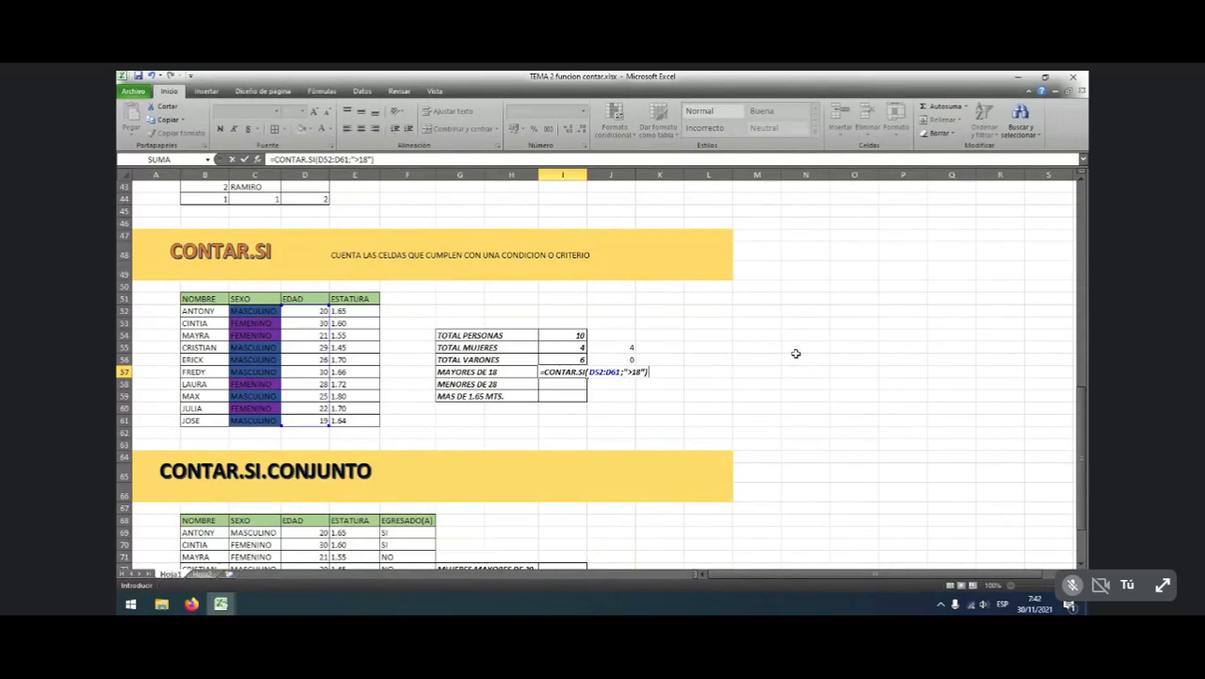
{"action": "key", "text": "Return"}
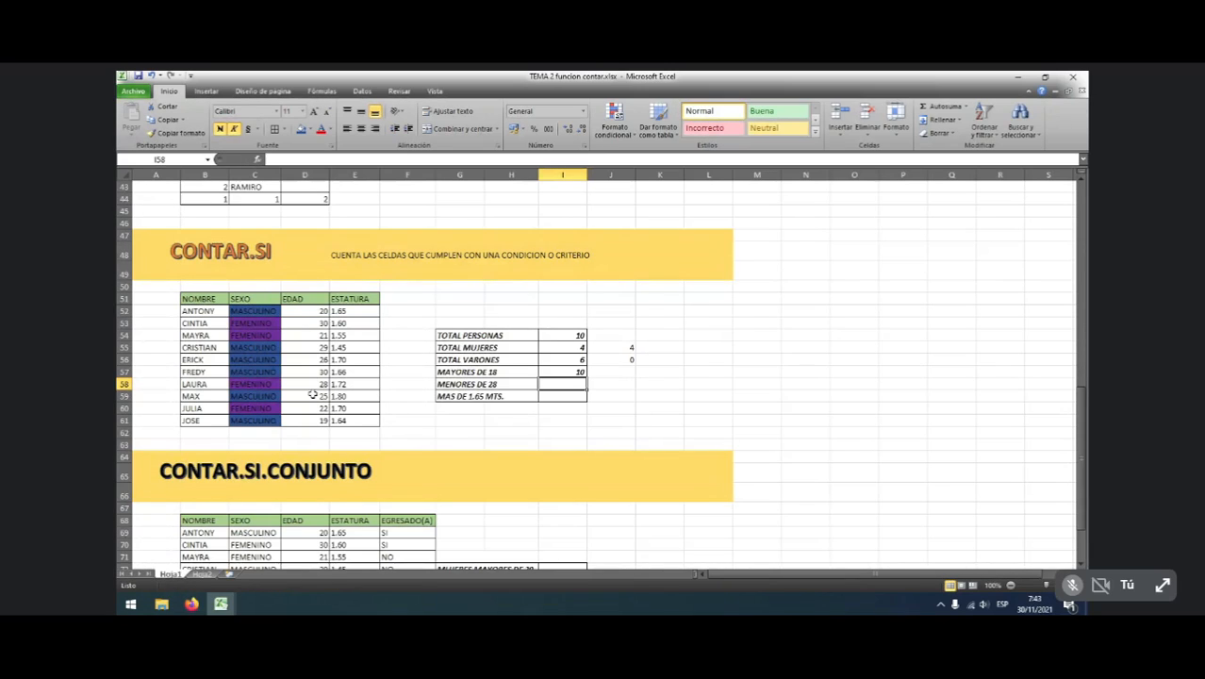
Set the first person's age in D52 to 17 and check the MAYORES DE 18 count in I57
{"action": "left_click", "coordinate": [310, 310]}
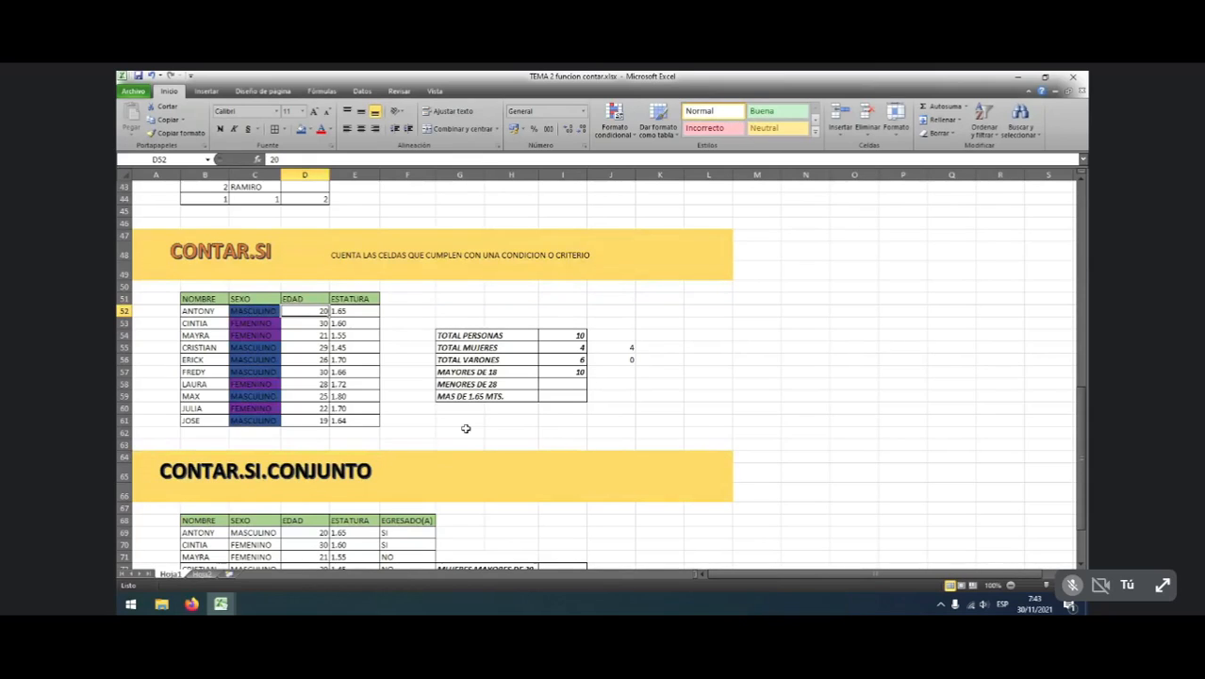
{"action": "type", "text": "17"}
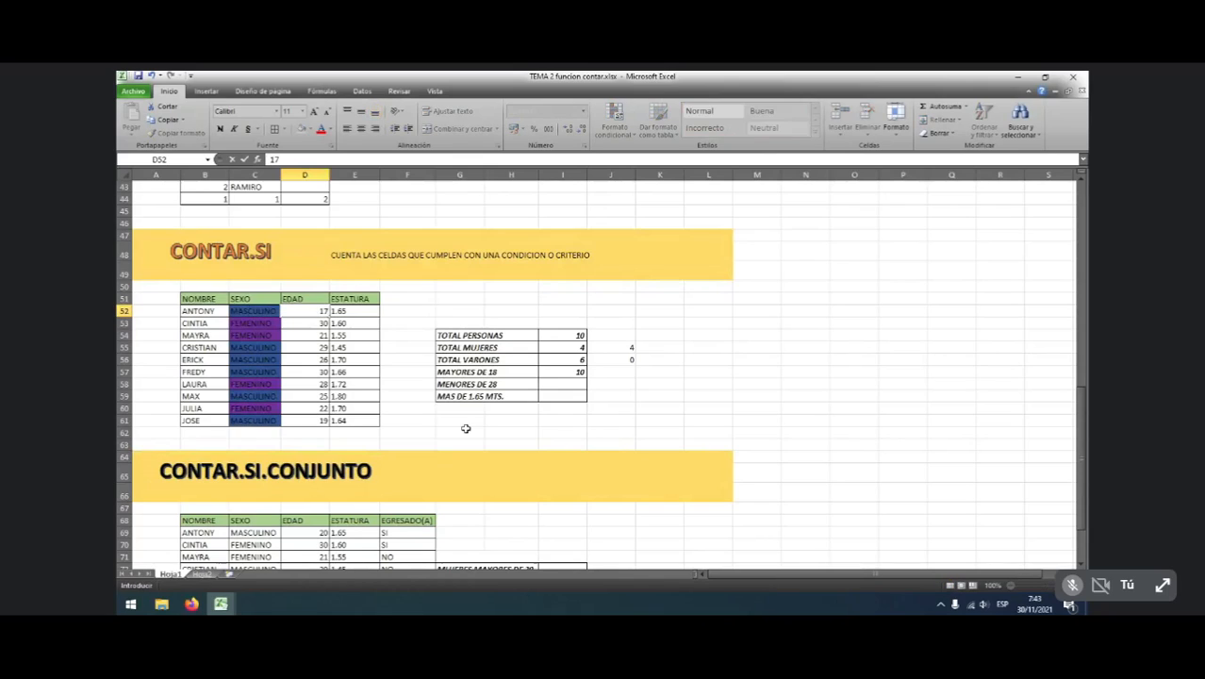
{"action": "key", "text": "Return"}
{"action": "left_click", "coordinate": [560, 374]}
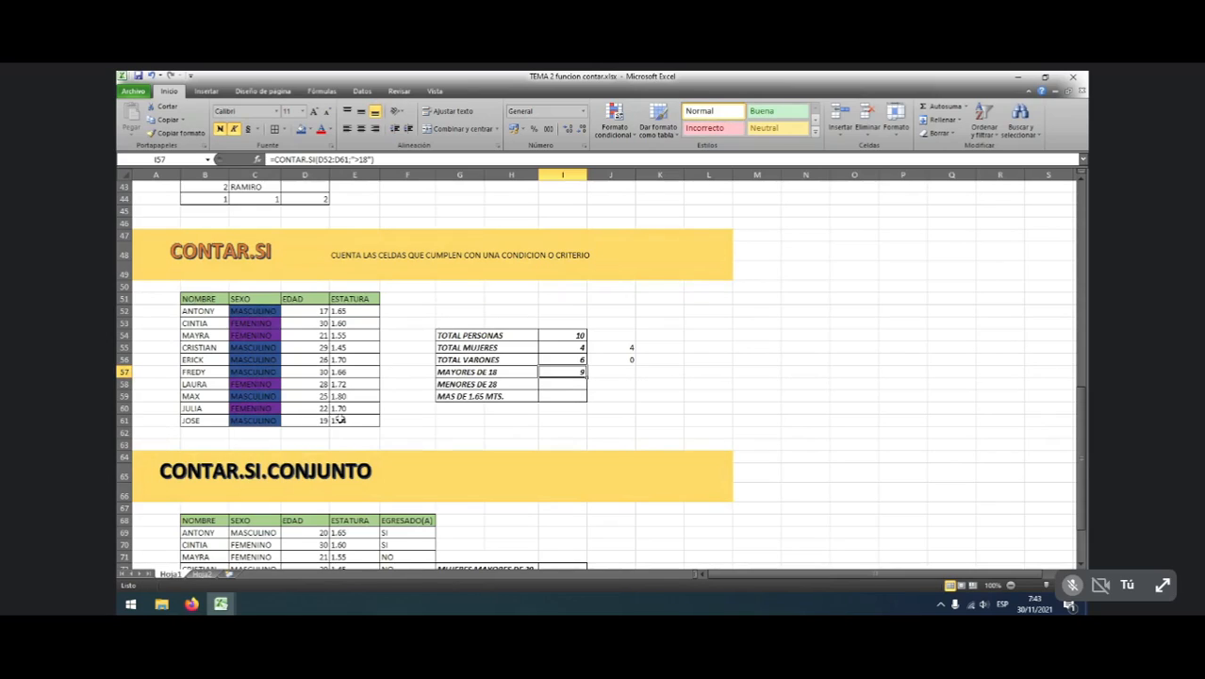
Count the people younger than 28 in I58, beside MENORES DE 28, with the formula =CONTAR.SI(D52:D61;"<28")
{"action": "left_click", "coordinate": [553, 384]}
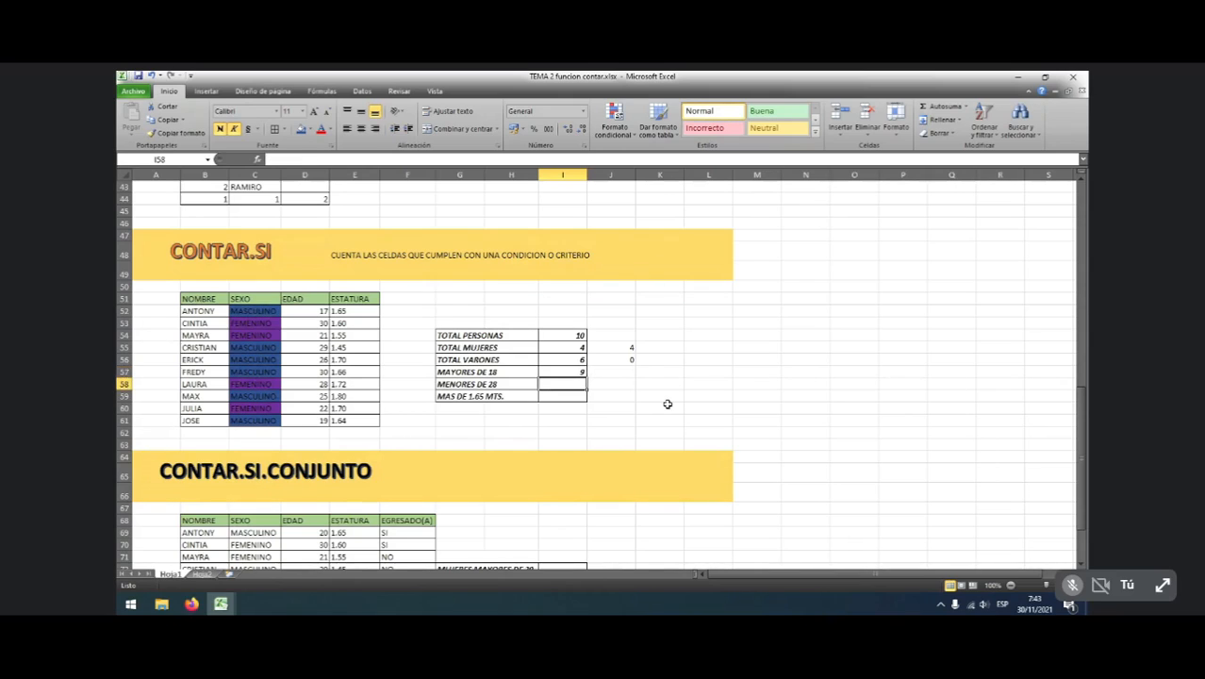
{"action": "type", "text": "="}
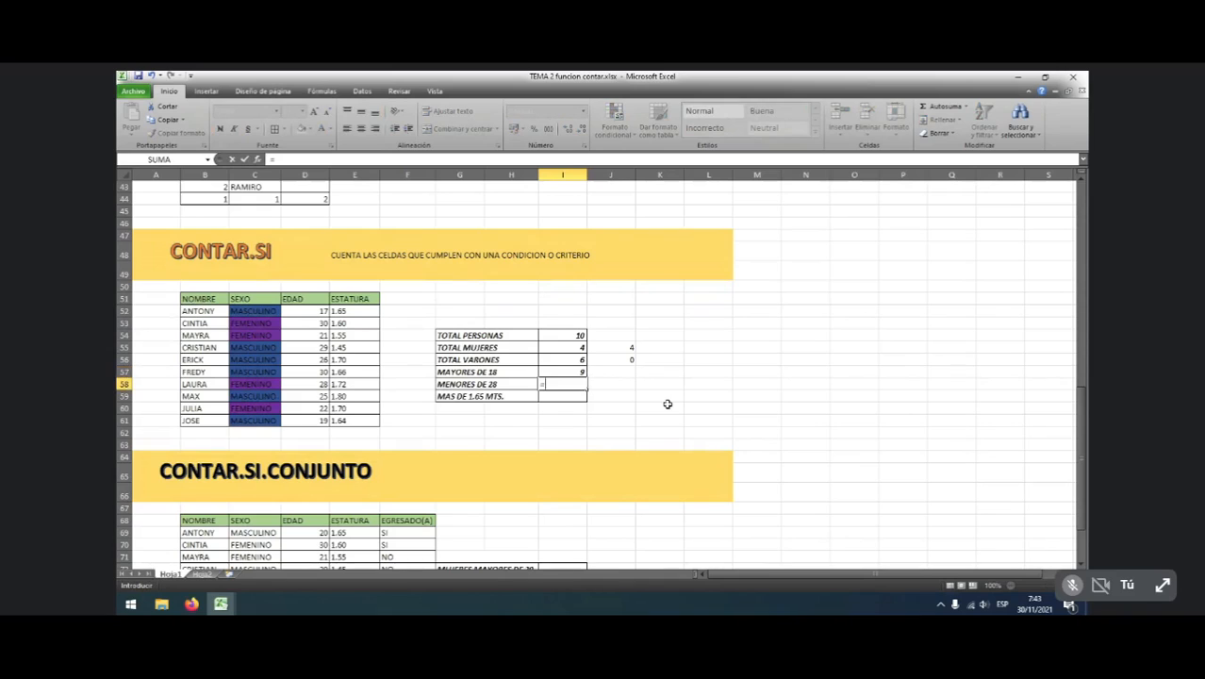
{"action": "type", "text": "CONTAR"}
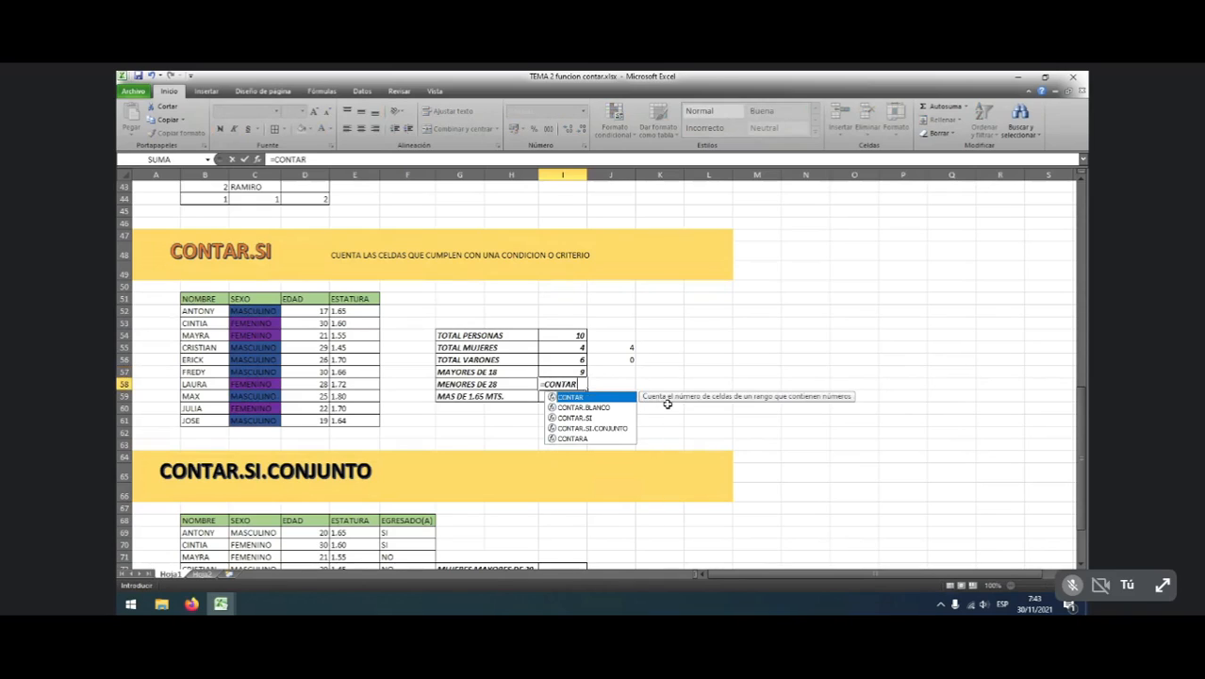
{"action": "double_click", "coordinate": [575, 417]}
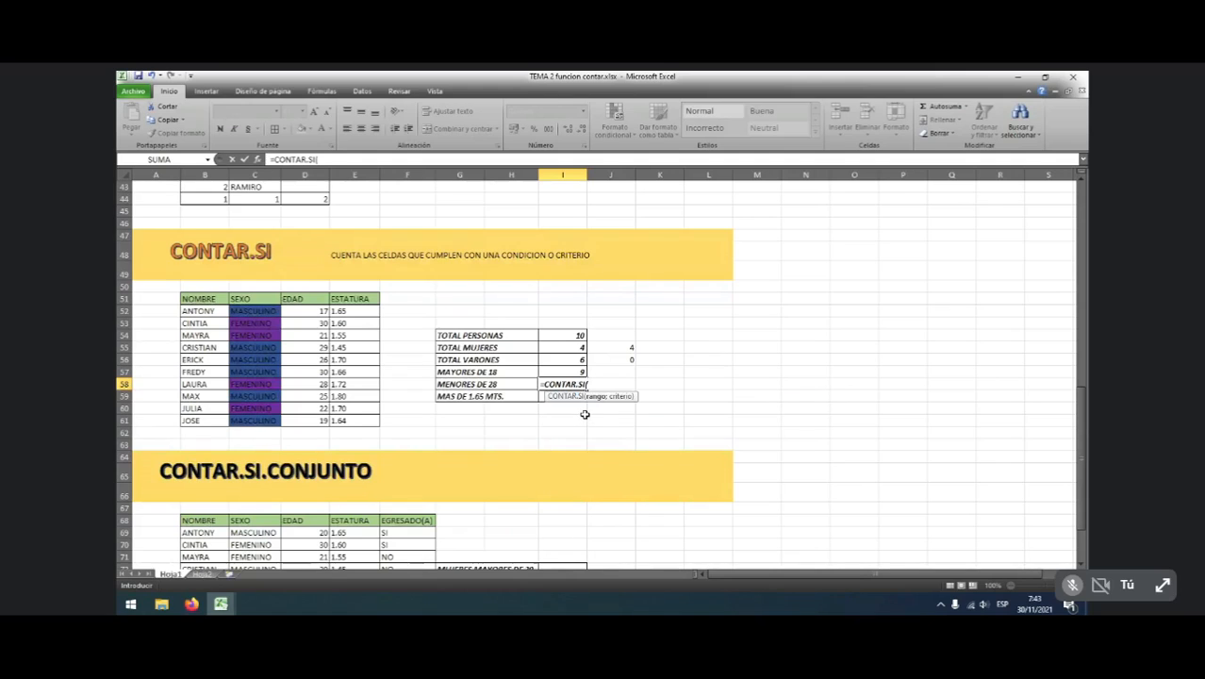
{"action": "left_click_drag", "start_coordinate": [314, 312], "coordinate": [318, 421]}
{"action": "type", "text": ";\""}
{"action": "type", "text": "<28\")"}
{"action": "key", "text": "Return"}
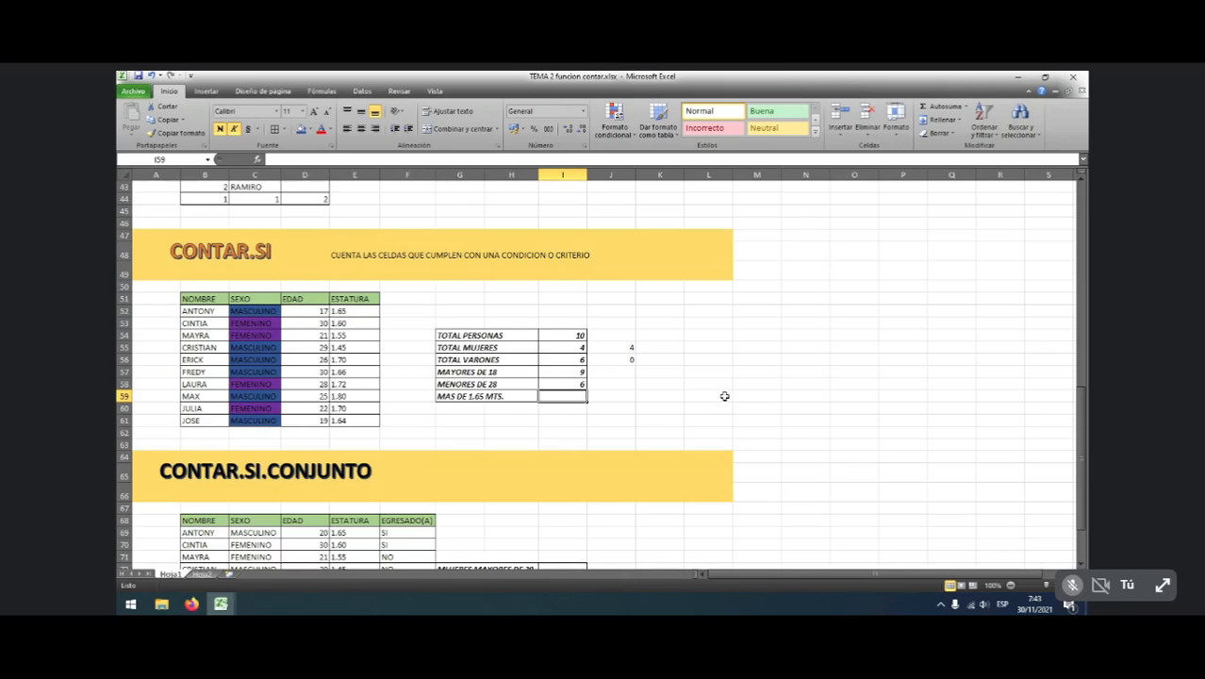
Enter the formula =CONTAR.SI(E52:E61;">1,65") in I59, beside MAS DE 1.65 MTS., to count by height
{"action": "left_click", "coordinate": [509, 433]}
{"action": "left_click", "coordinate": [566, 397]}
{"action": "type", "text": "="}
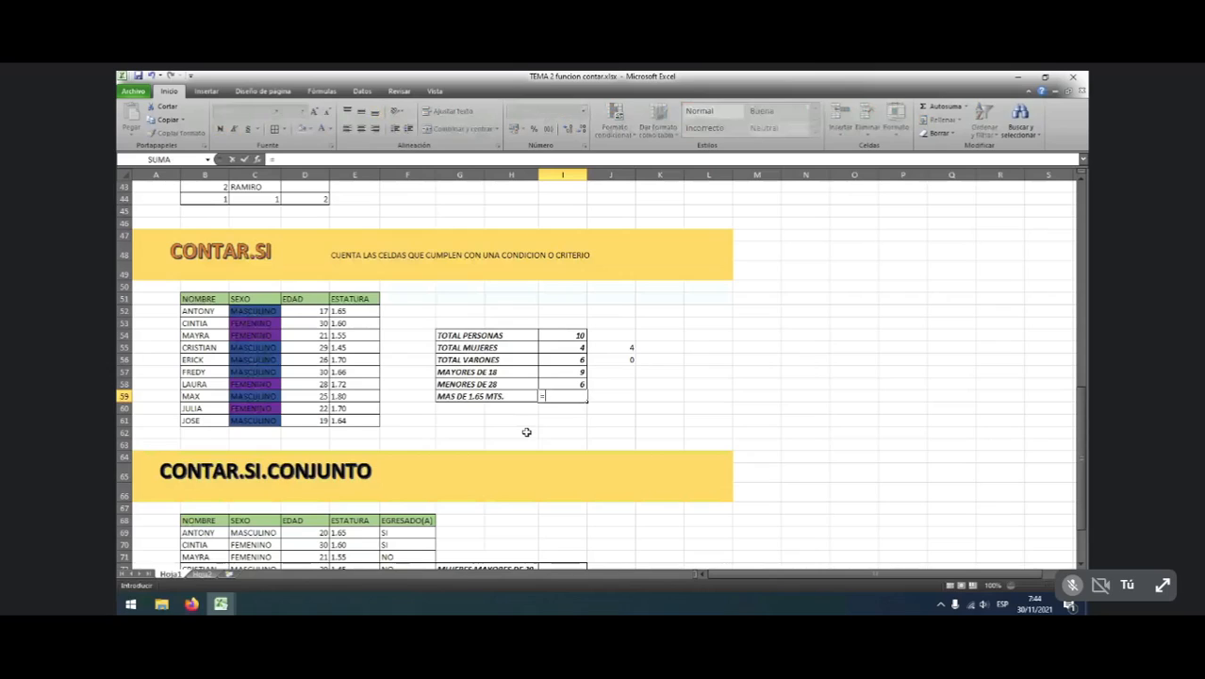
{"action": "type", "text": "CONTAR.SI("}
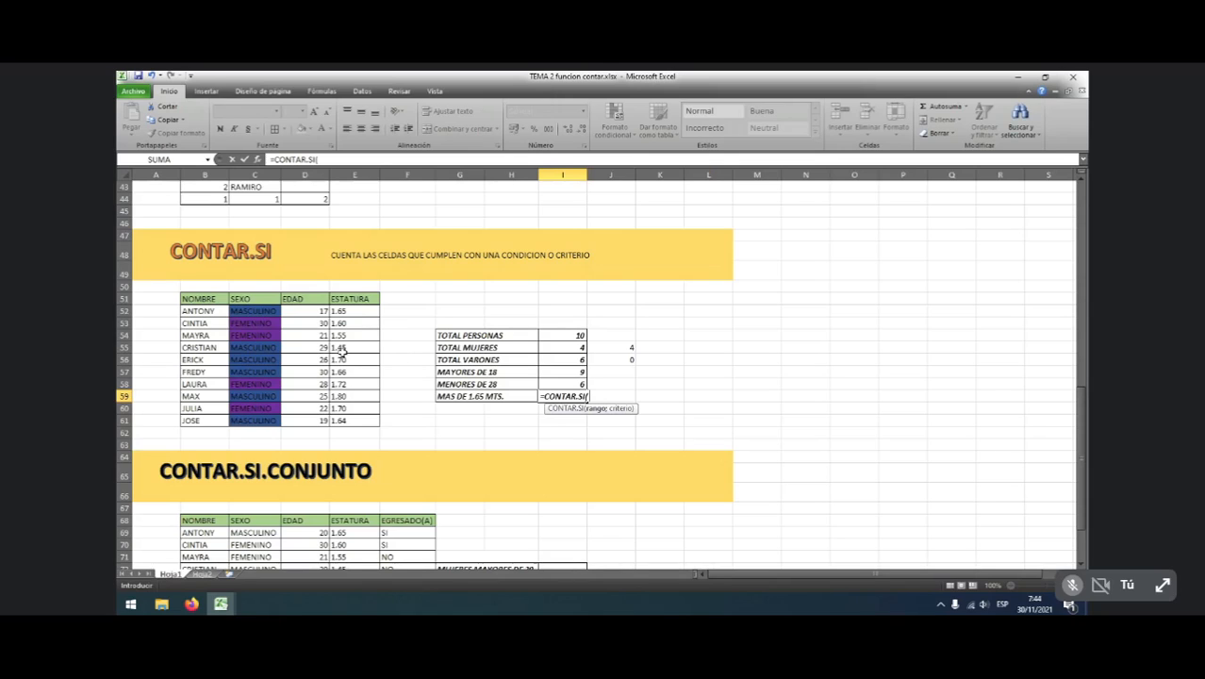
{"action": "left_click_drag", "start_coordinate": [351, 310], "coordinate": [358, 420]}
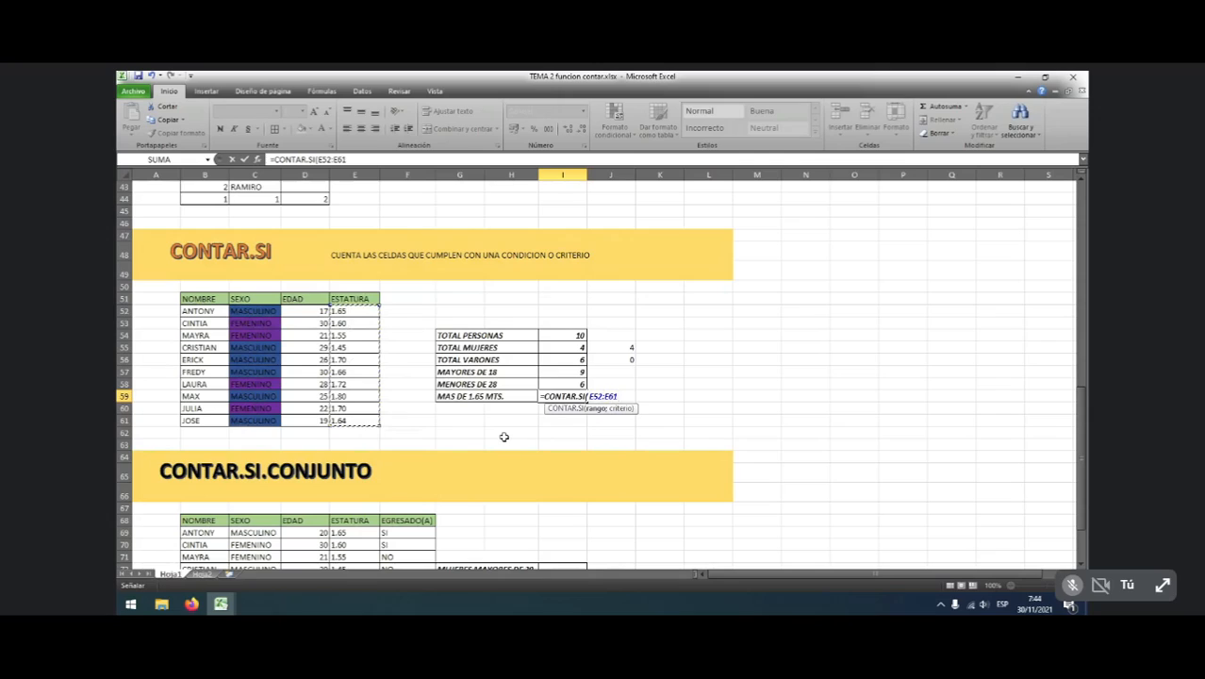
{"action": "type", "text": ";\">1,65"}
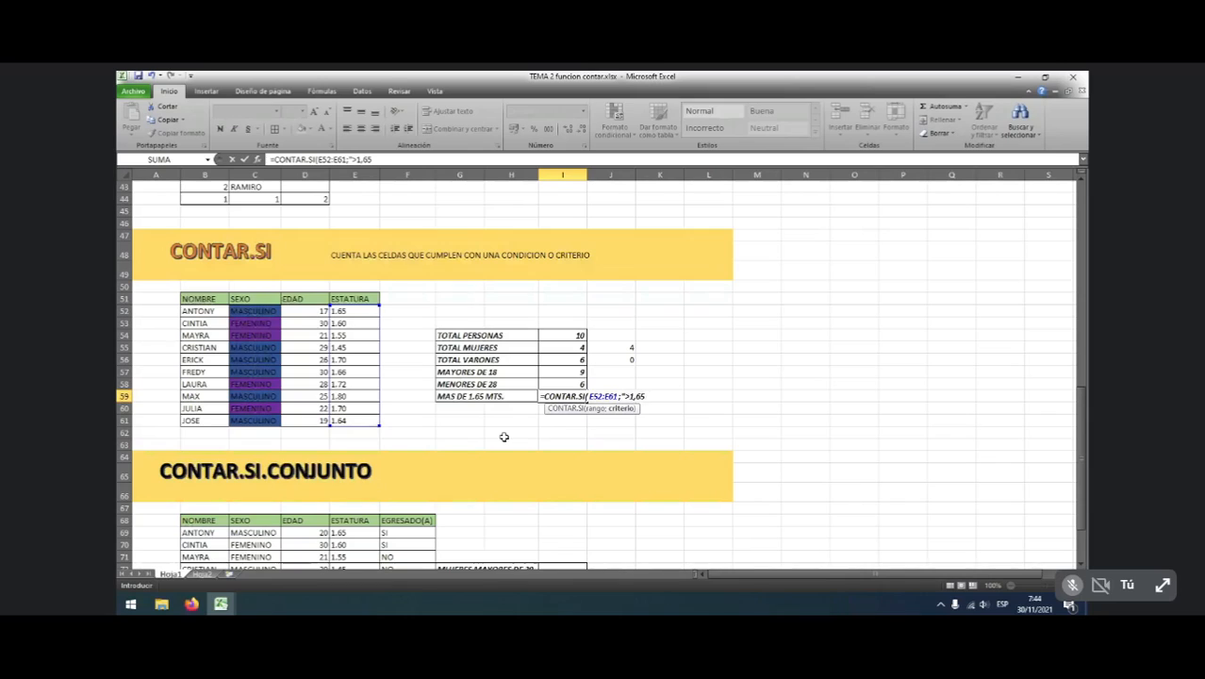
{"action": "type", "text": "\")"}
{"action": "key", "text": "Return"}
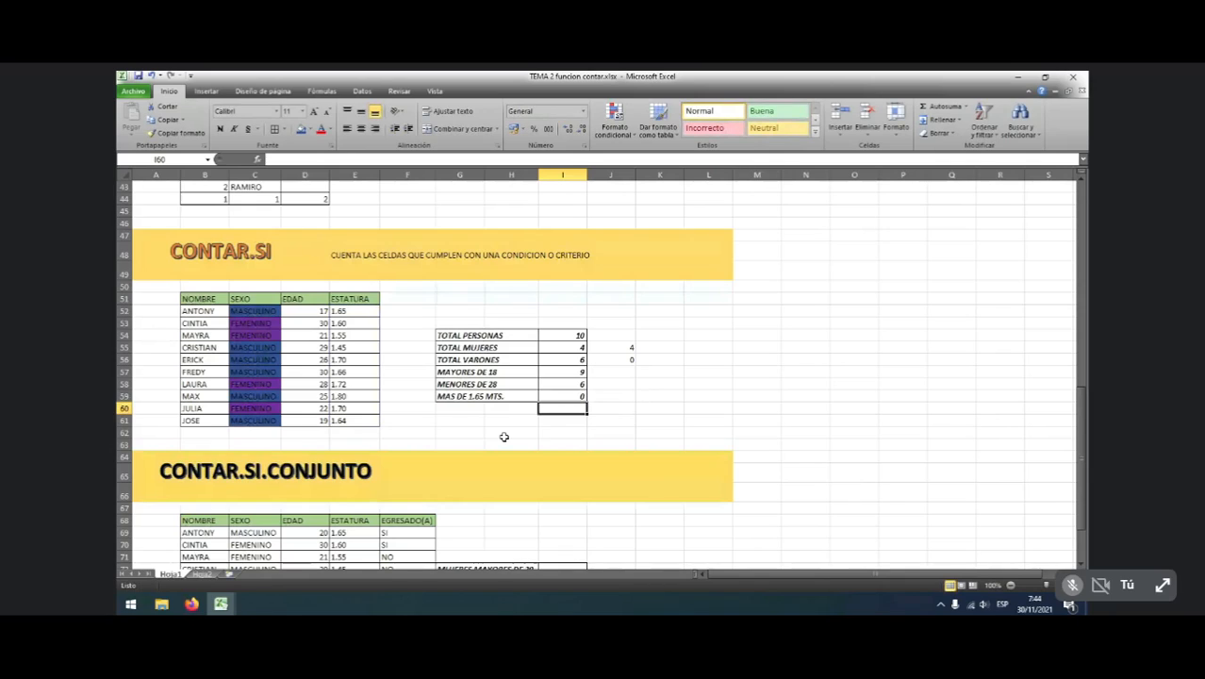
Replace the decimal comma with a point in the I59 formula's criterion so that it reads ">1.65"
{"action": "left_click", "coordinate": [576, 397]}
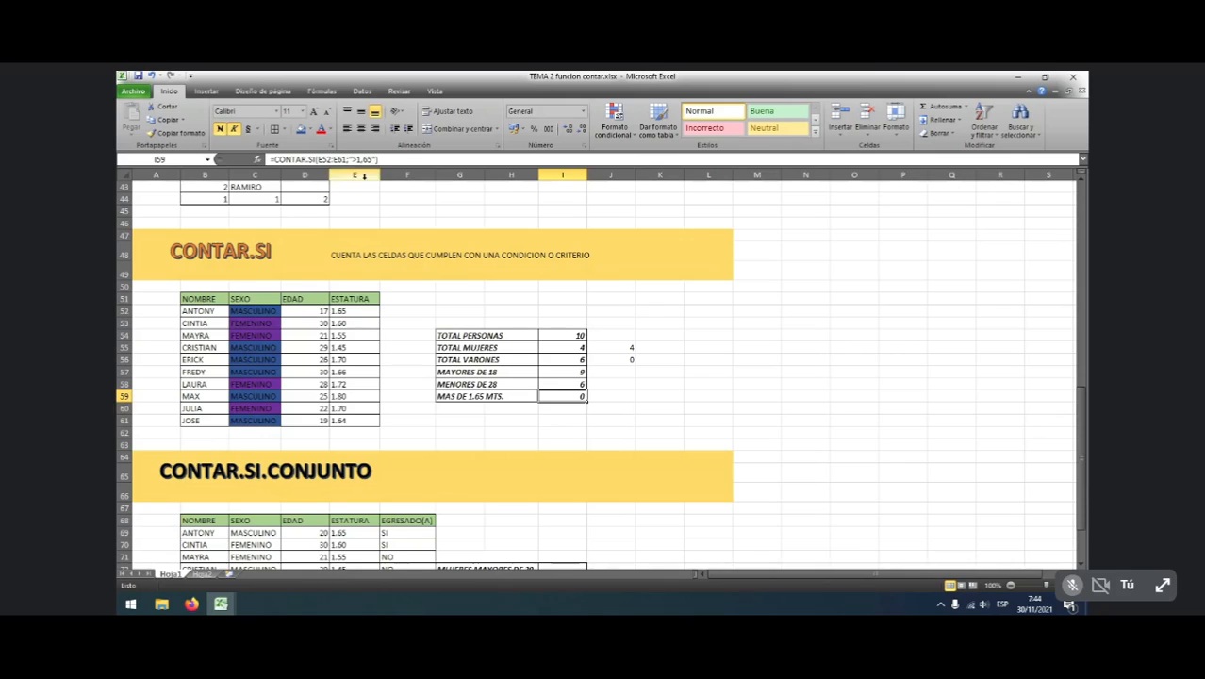
{"action": "left_click", "coordinate": [403, 159]}
{"action": "key", "text": "BackSpace"}
{"action": "type", "text": "."}
{"action": "key", "text": "Return"}
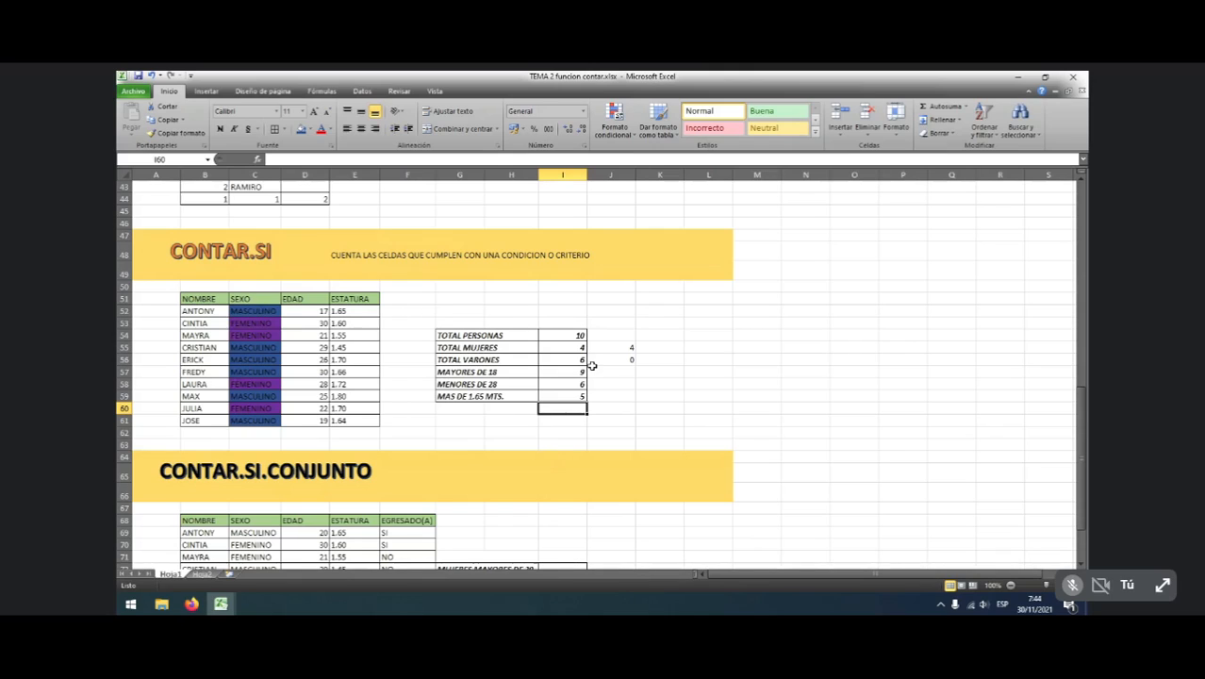
Review the counting formulas in I54 to I59 of the CONTAR.SI totals table
{"action": "left_click", "coordinate": [579, 336]}
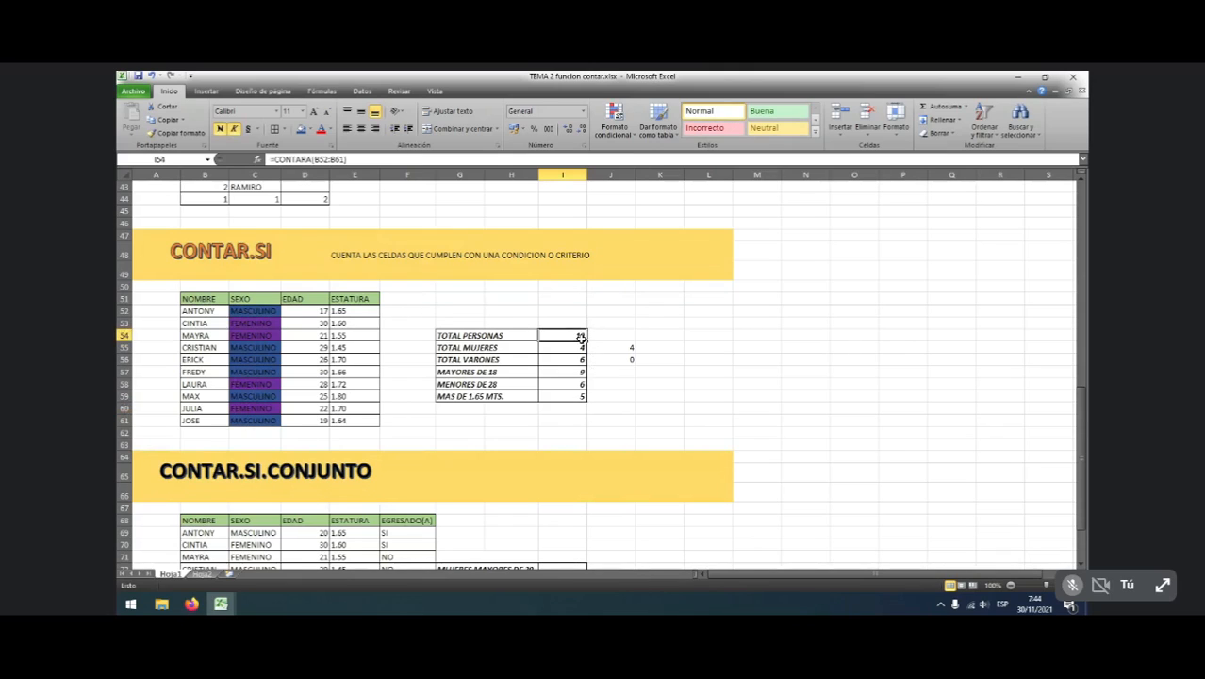
{"action": "left_click", "coordinate": [577, 348]}
{"action": "left_click", "coordinate": [577, 360]}
{"action": "left_click", "coordinate": [577, 371]}
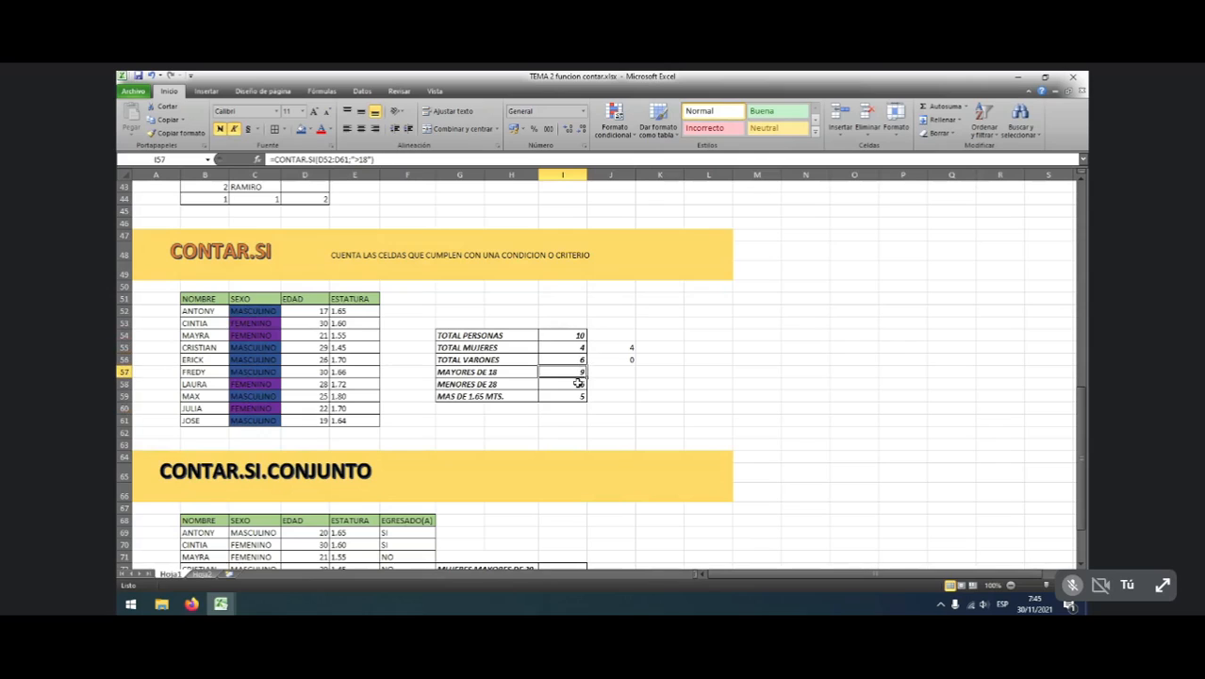
{"action": "left_click", "coordinate": [578, 384]}
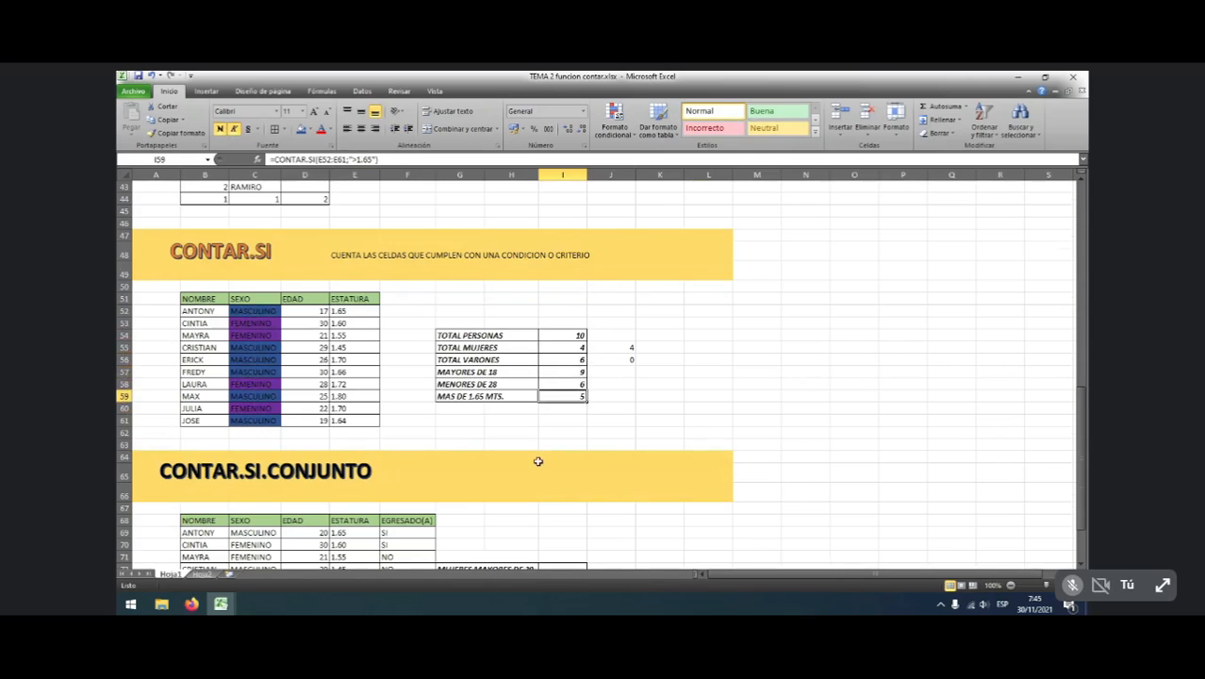
Examine the CONTAR.SI heading and its description alongside the CONTAR.SI.CONJUNTO section
{"action": "scroll", "coordinate": [528, 459], "scroll_direction": "down", "scroll_amount": 2}
{"action": "left_click", "coordinate": [463, 454]}
{"action": "left_click", "coordinate": [411, 396]}
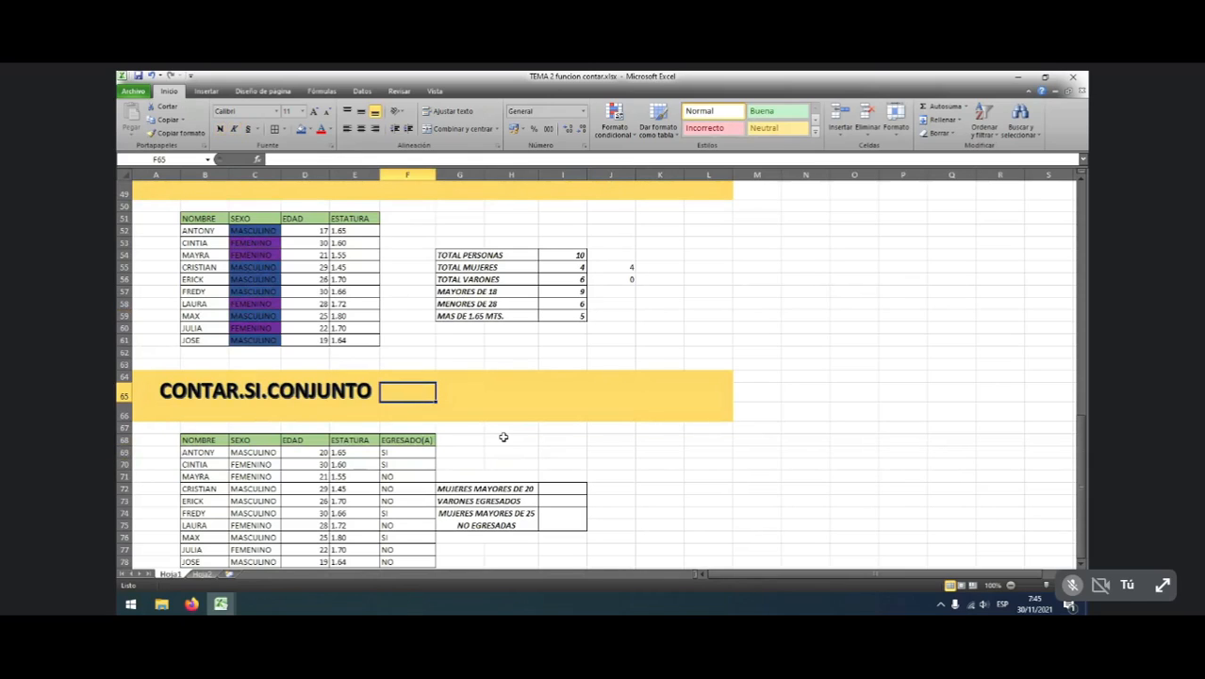
{"action": "scroll", "coordinate": [503, 436], "scroll_direction": "up", "scroll_amount": 2}
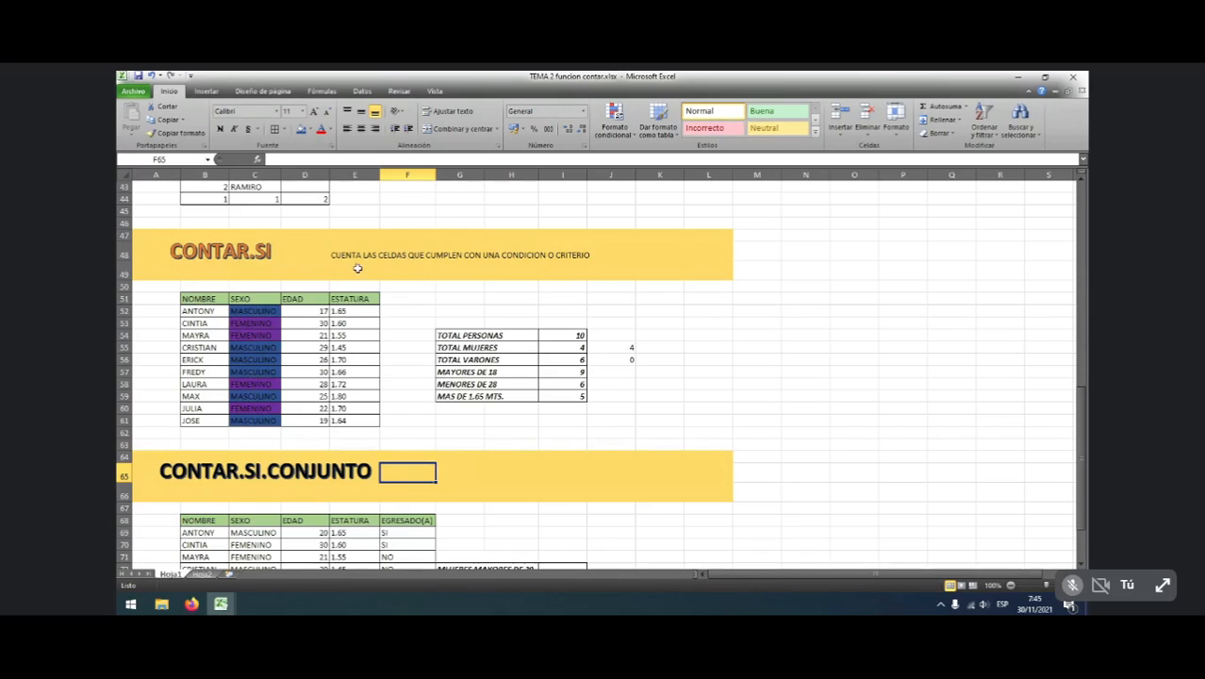
{"action": "left_click_drag", "start_coordinate": [346, 256], "coordinate": [592, 266]}
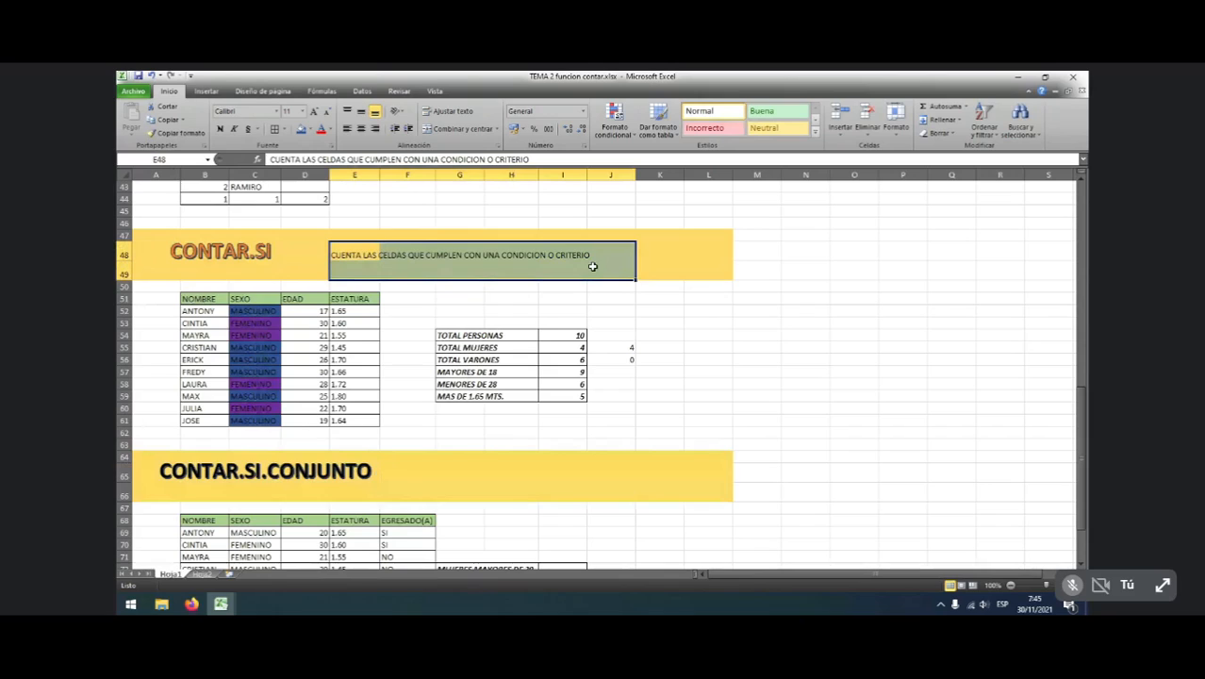
{"action": "scroll", "coordinate": [502, 362], "scroll_direction": "down", "scroll_amount": 1}
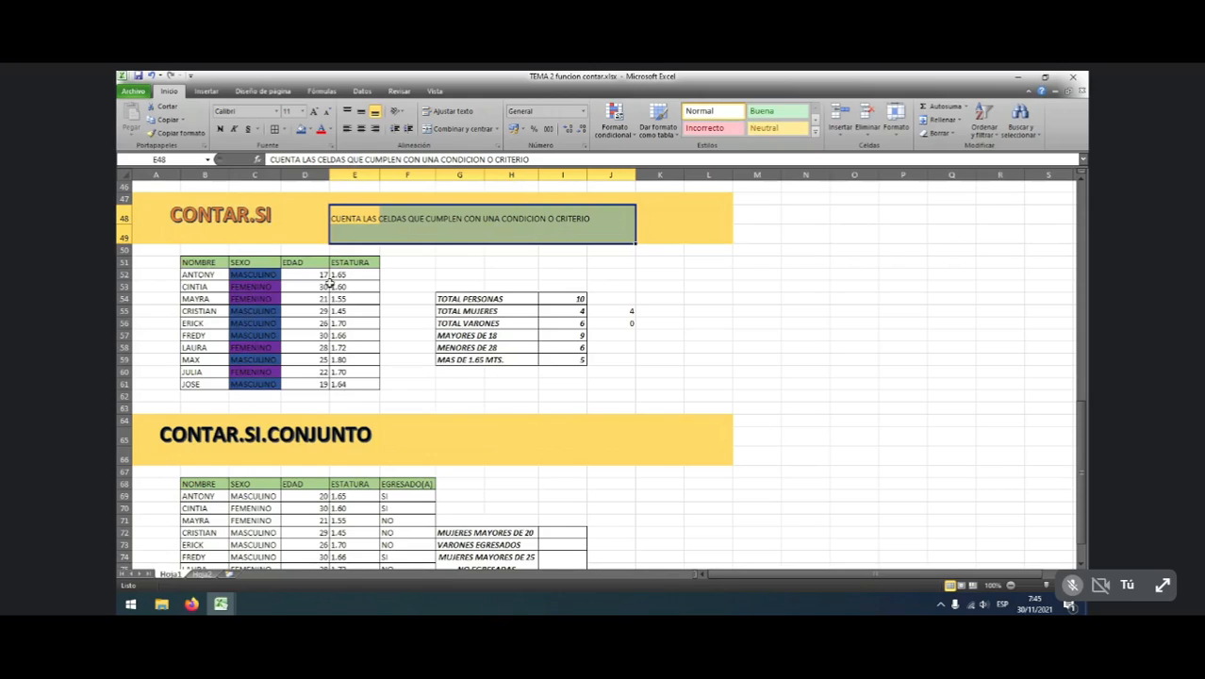
{"action": "left_click", "coordinate": [151, 214]}
{"action": "left_click_drag", "start_coordinate": [151, 214], "coordinate": [268, 219]}
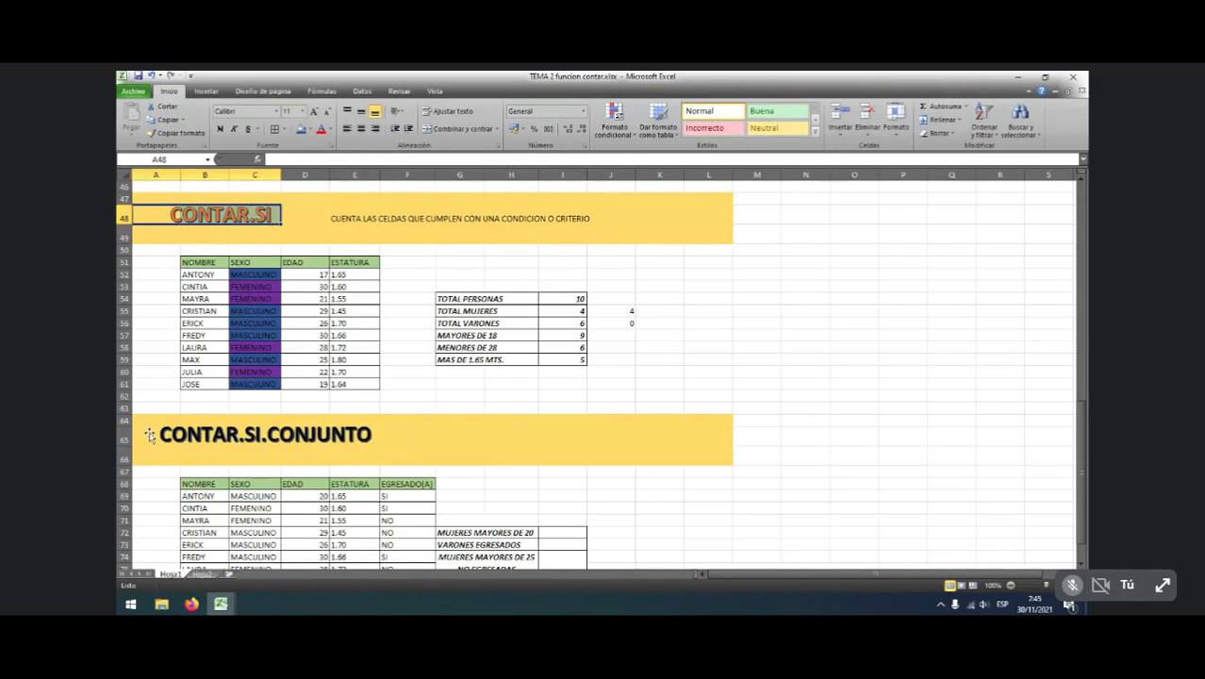
{"action": "left_click_drag", "start_coordinate": [135, 436], "coordinate": [421, 452]}
Enter the description CUENTA LAS CELDAS O RANGOS QUE CUMPLEN CON DOS O MAS CONDICIONES in F65, beside the CONTAR.SI.CONJUNTO heading
{"action": "left_click", "coordinate": [457, 435]}
{"action": "left_click", "coordinate": [423, 439]}
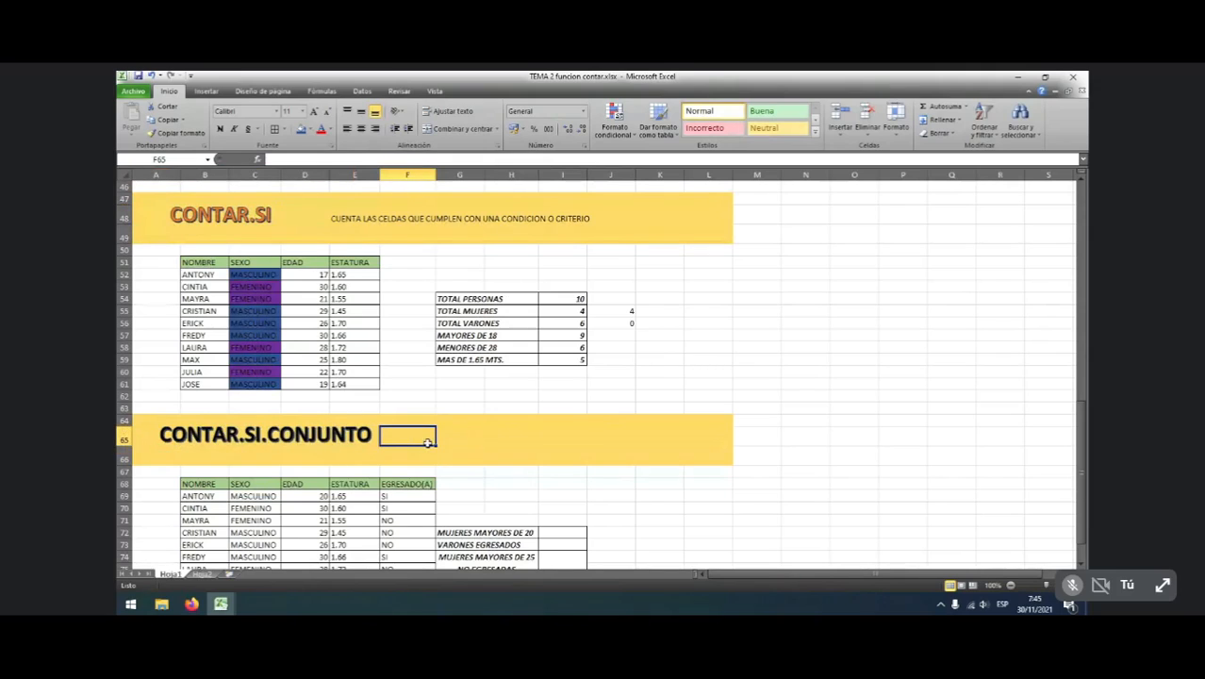
{"action": "type", "text": "CUENTA"}
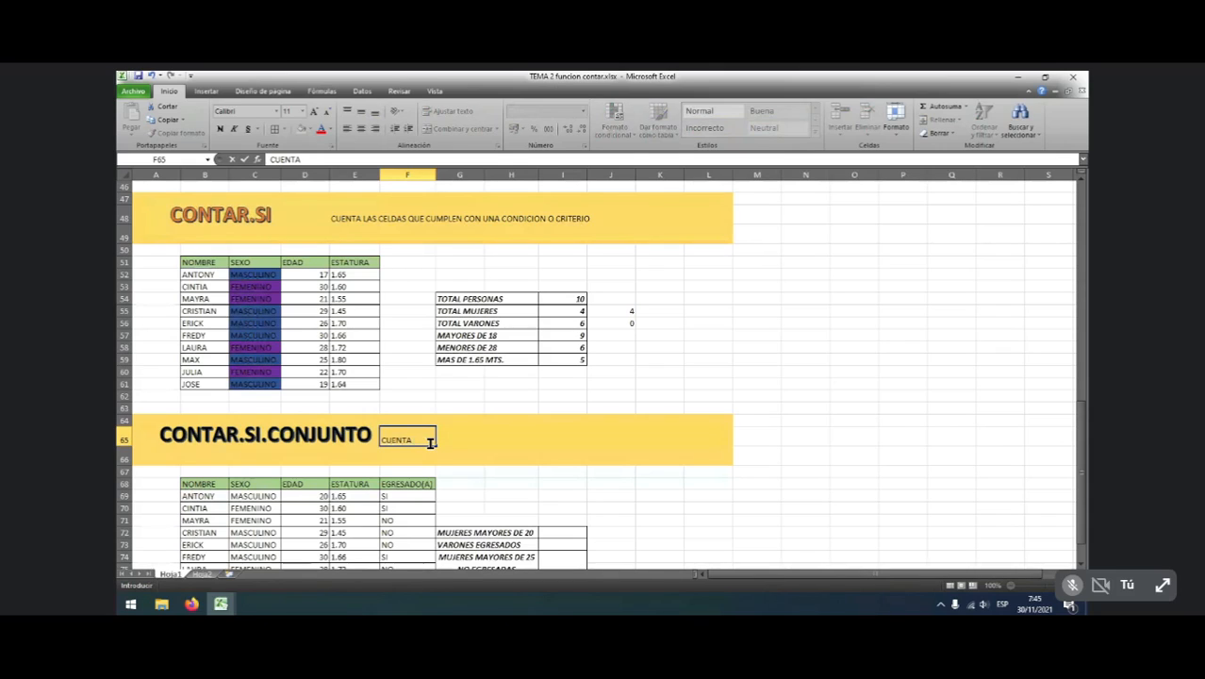
{"action": "type", "text": " LAS CELDAS O RANGOS"}
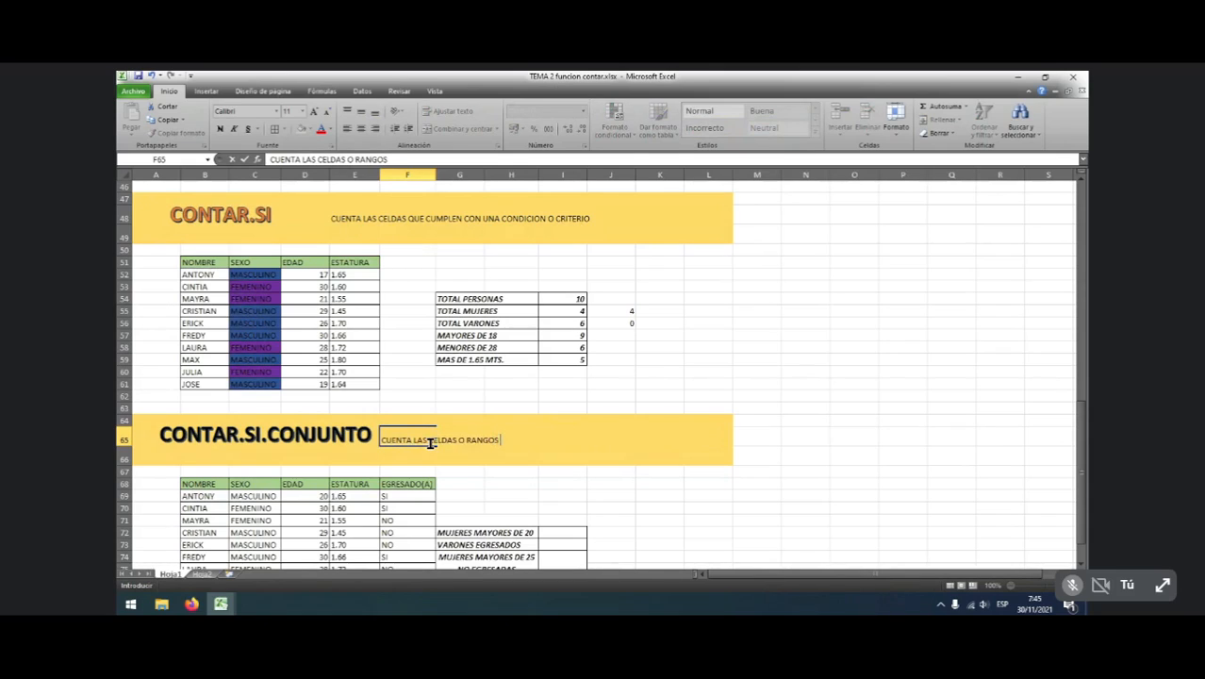
{"action": "type", "text": " QUE CUMPLEN"}
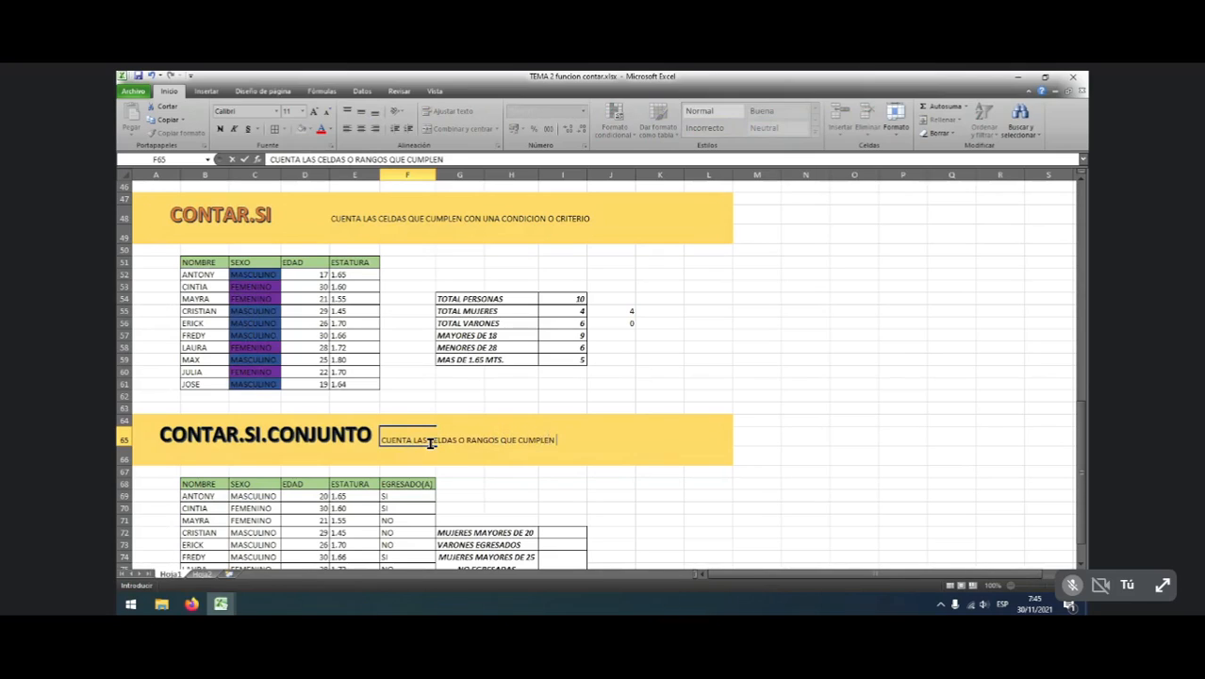
{"action": "type", "text": " CON UNA O MAS COND"}
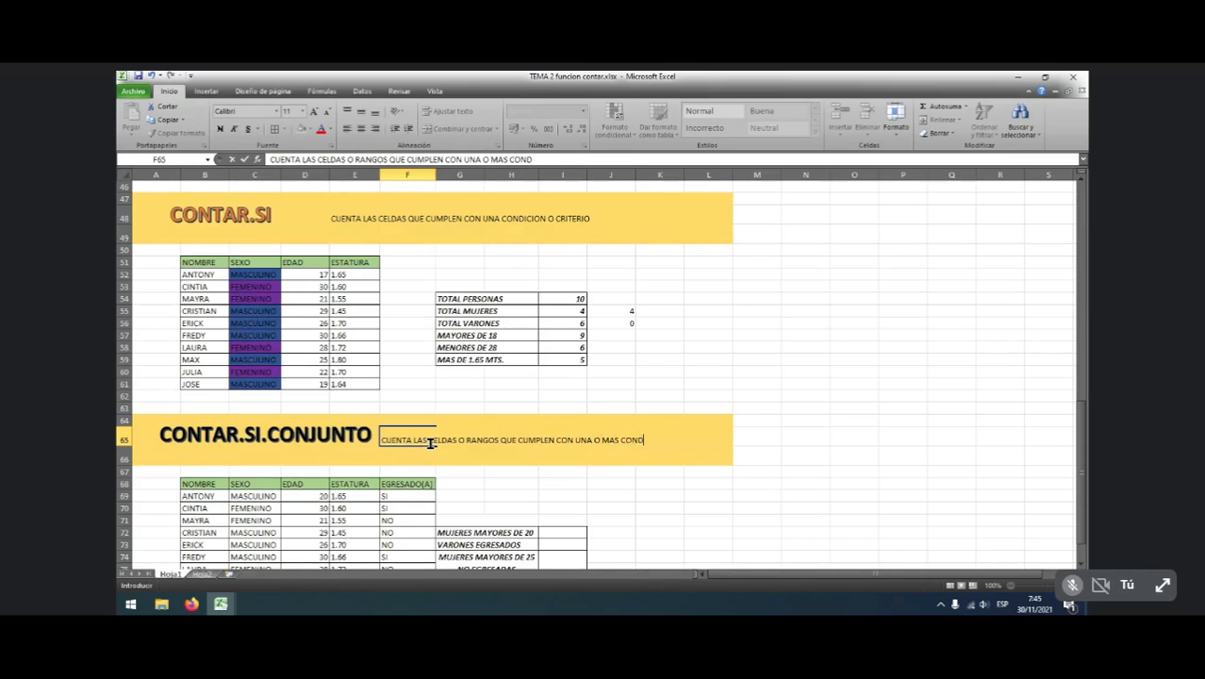
{"action": "key", "text": "BackSpace"}
{"action": "key", "text": "BackSpace"}
{"action": "key", "text": "BackSpace"}
{"action": "key", "text": "BackSpace"}
{"action": "key", "text": "BackSpace"}
{"action": "key", "text": "BackSpace"}
{"action": "key", "text": "BackSpace"}
{"action": "key", "text": "BackSpace"}
{"action": "key", "text": "BackSpace"}
{"action": "key", "text": "BackSpace"}
{"action": "key", "text": "BackSpace"}
{"action": "key", "text": "BackSpace"}
{"action": "key", "text": "BackSpace"}
{"action": "key", "text": "BackSpace"}
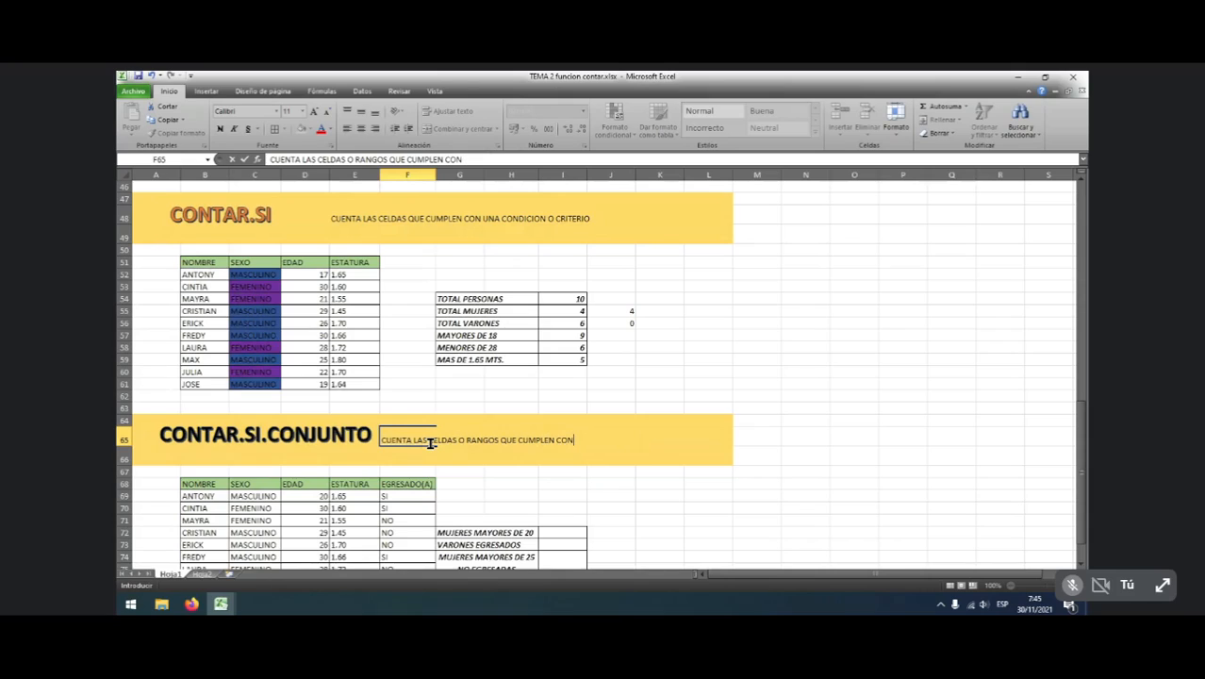
{"action": "type", "text": "DOS O MAS CONDICIONES"}
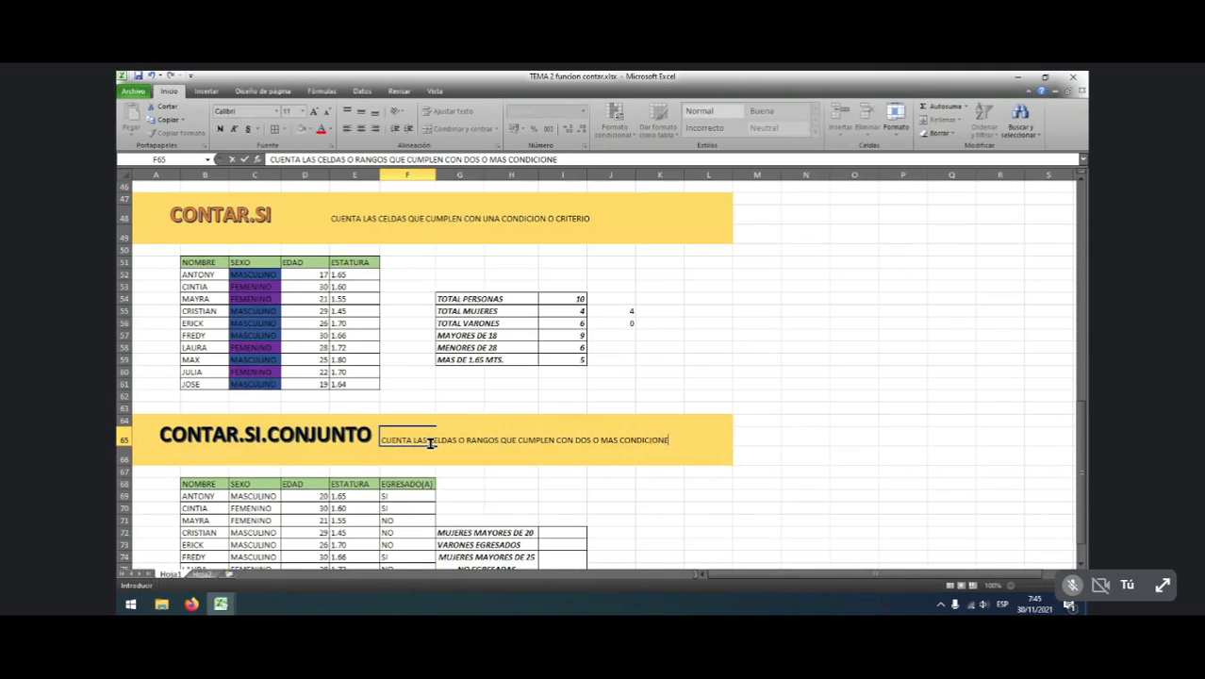
{"action": "key", "text": "Return"}
Examine the data table in B68:F78, its EGRESADO(A) column, and the MUJERES MAYORES DE 20 label in comparison with TOTAL MUJERES
{"action": "left_click", "coordinate": [468, 485]}
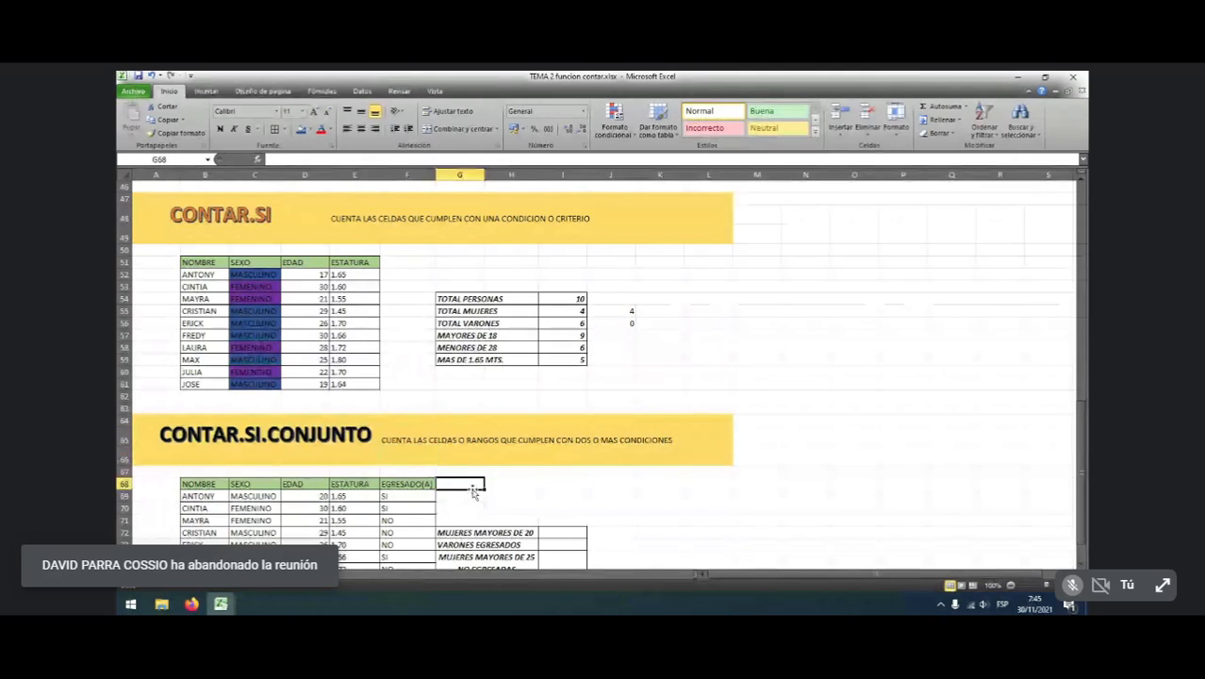
{"action": "scroll", "coordinate": [471, 487], "scroll_direction": "down", "scroll_amount": 2}
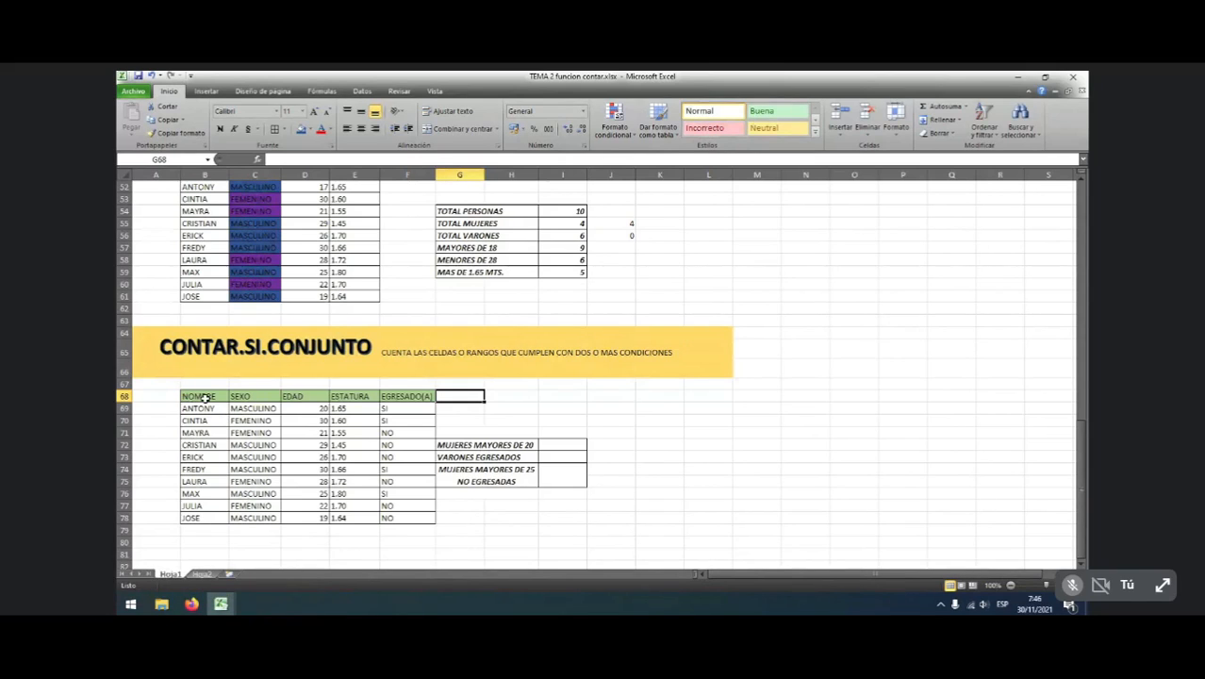
{"action": "left_click_drag", "start_coordinate": [204, 398], "coordinate": [576, 520]}
{"action": "left_click", "coordinate": [660, 507]}
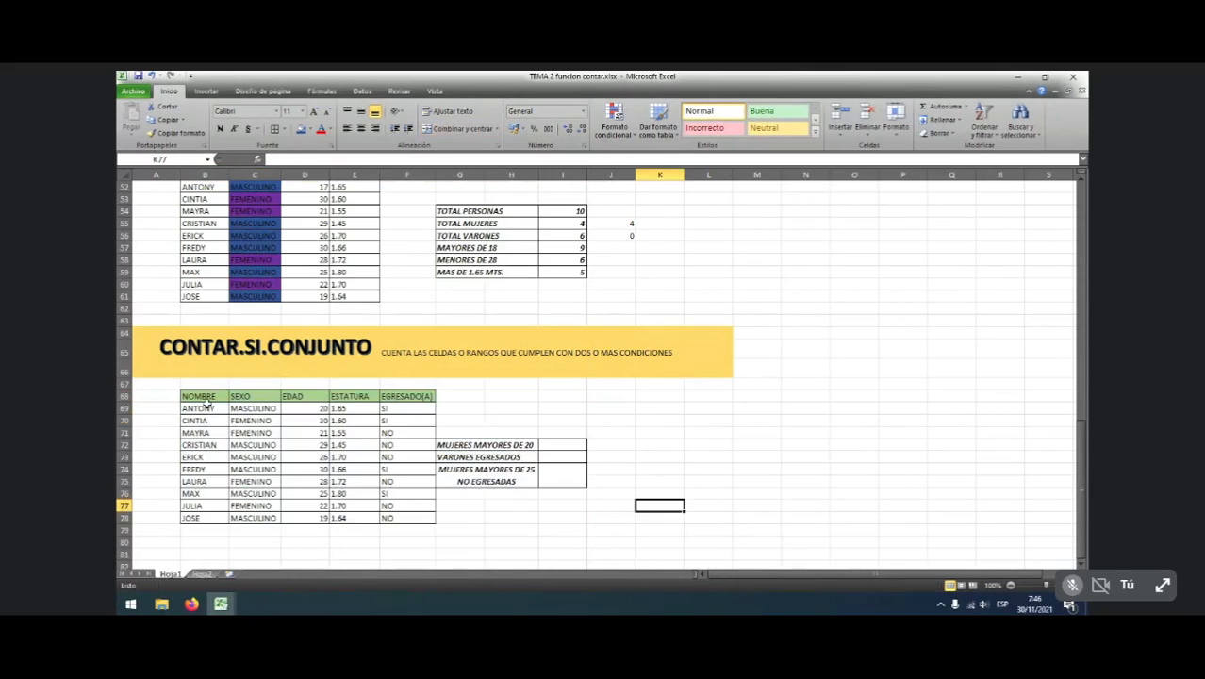
{"action": "left_click", "coordinate": [206, 399]}
{"action": "left_click_drag", "start_coordinate": [207, 398], "coordinate": [430, 519]}
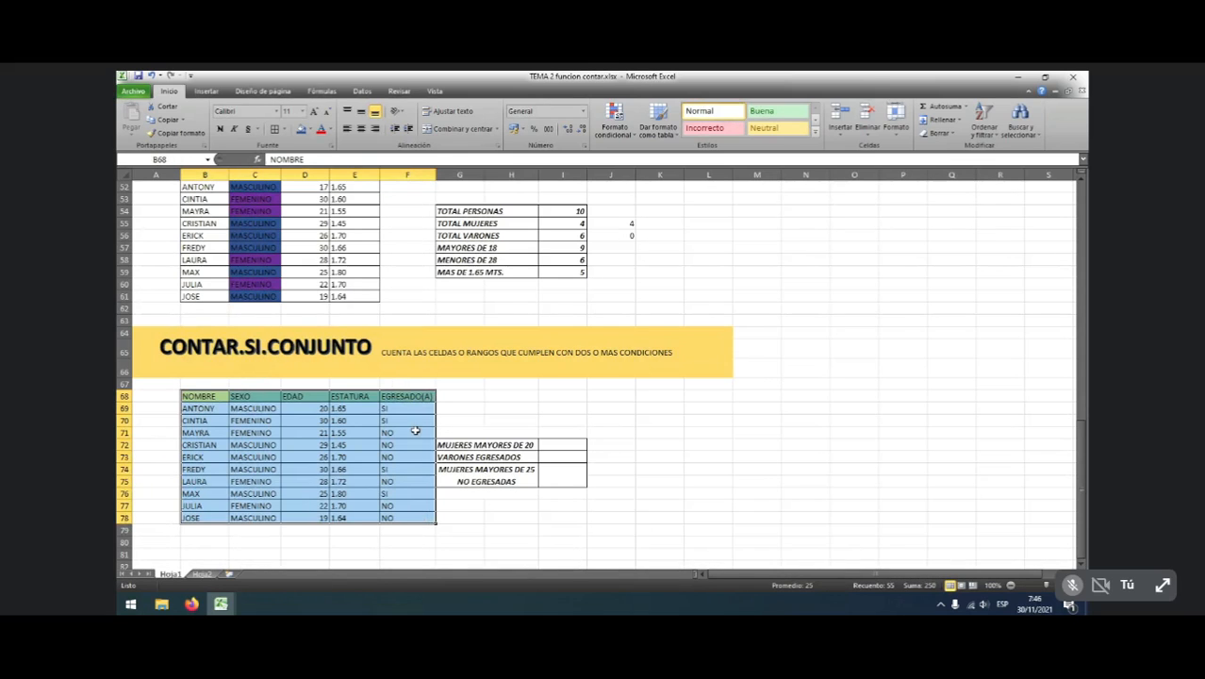
{"action": "left_click", "coordinate": [420, 175]}
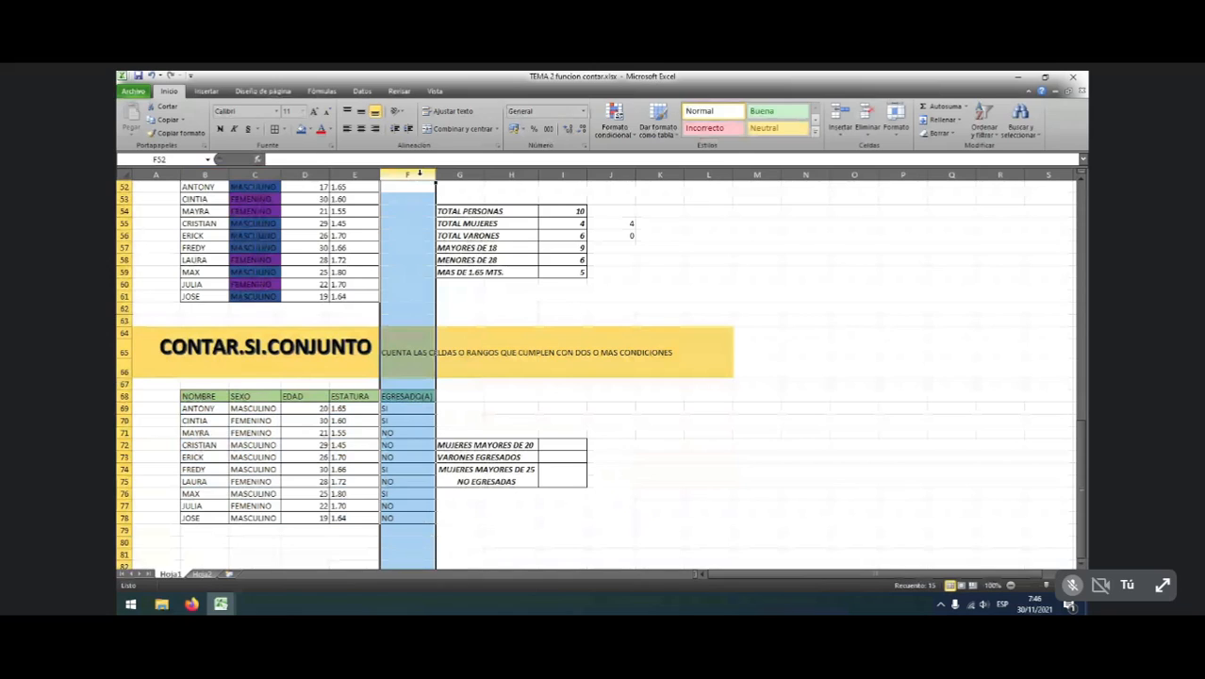
{"action": "left_click_drag", "start_coordinate": [408, 396], "coordinate": [411, 517]}
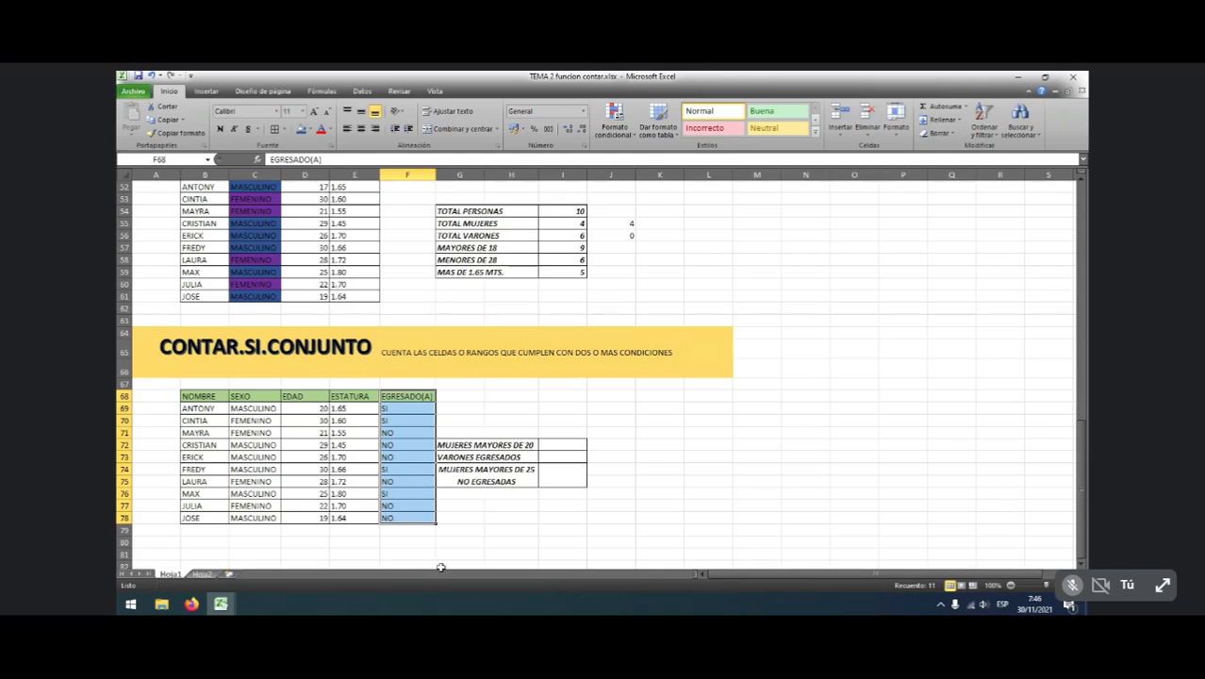
{"action": "left_click", "coordinate": [524, 531]}
{"action": "left_click", "coordinate": [552, 444]}
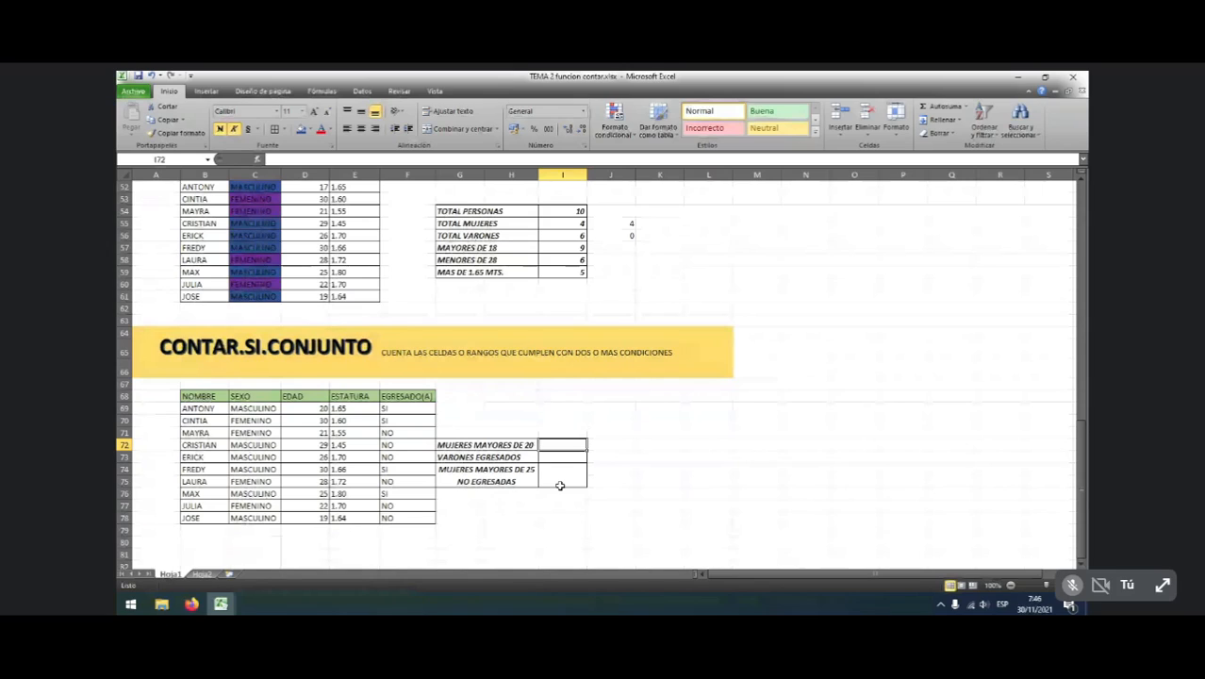
{"action": "left_click", "coordinate": [489, 224]}
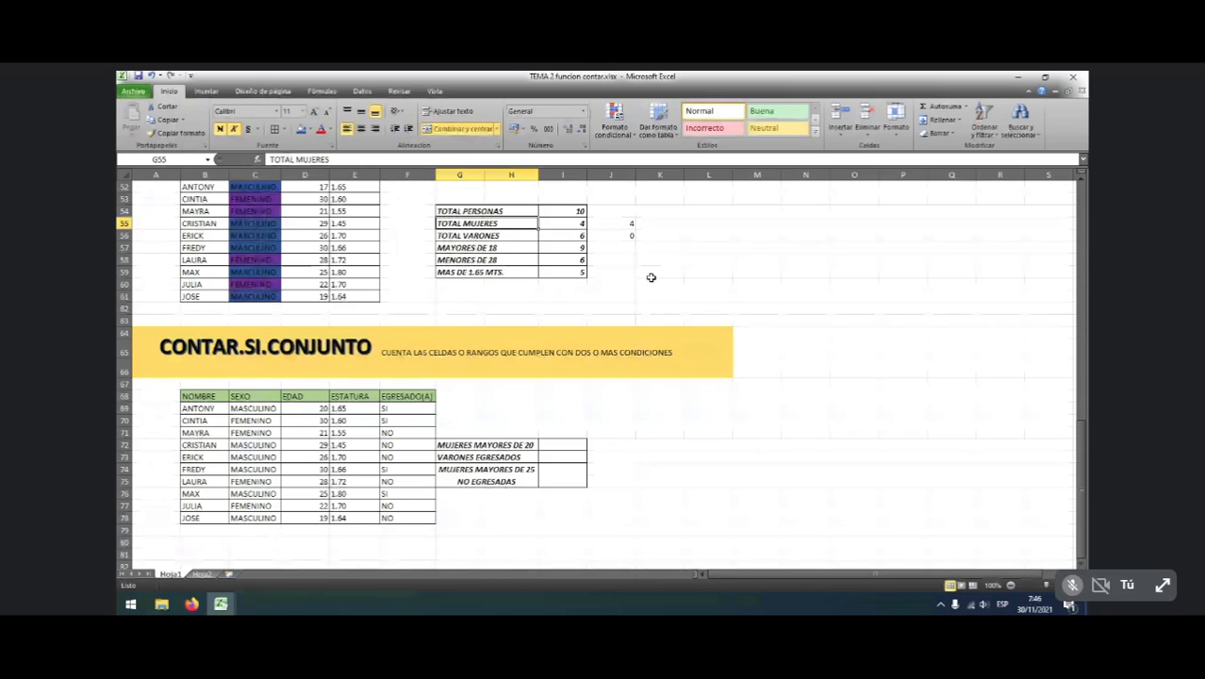
{"action": "left_click", "coordinate": [499, 445]}
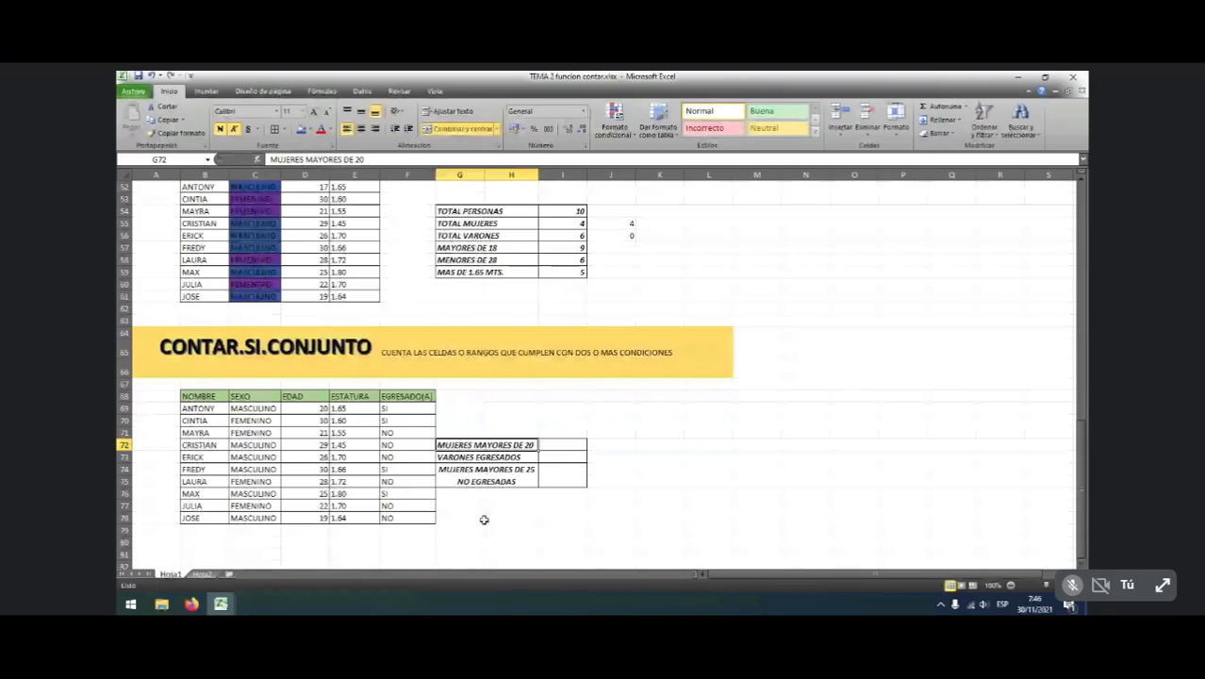
Start a CONTAR.SI.CONJUNTO formula in I72, beside MUJERES MAYORES DE 20, with the range C69:C78 and the criterion "femenino"
{"action": "key", "text": "Right"}
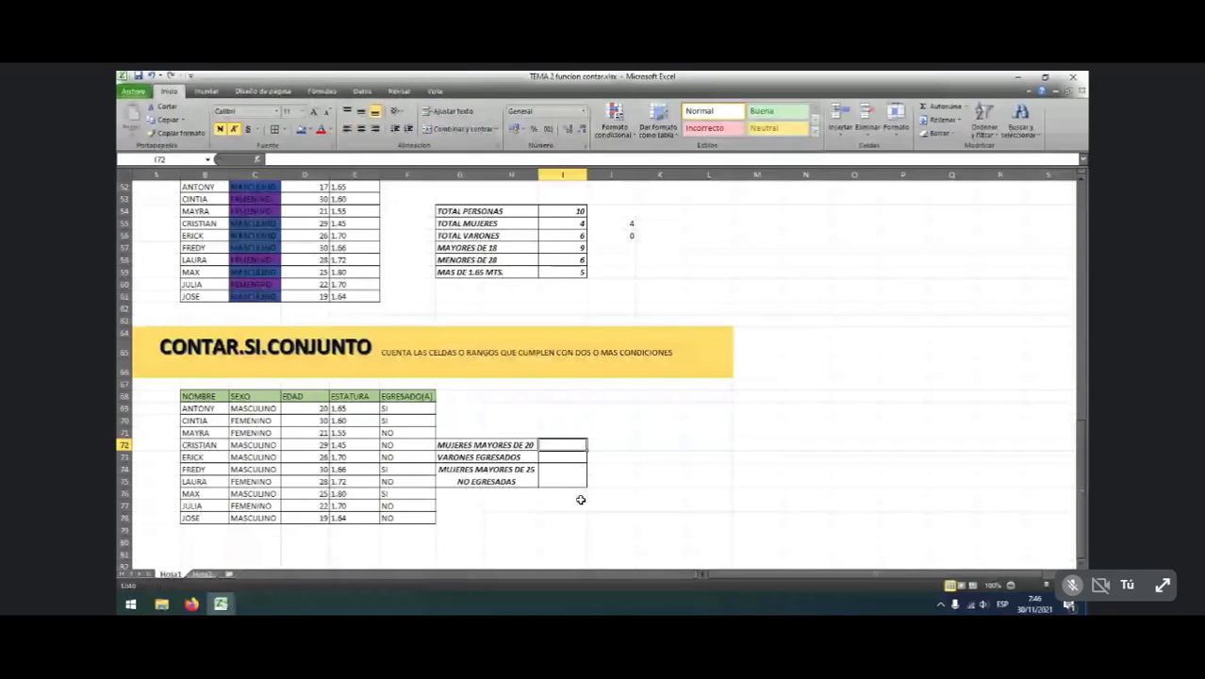
{"action": "type", "text": "=CONTAR"}
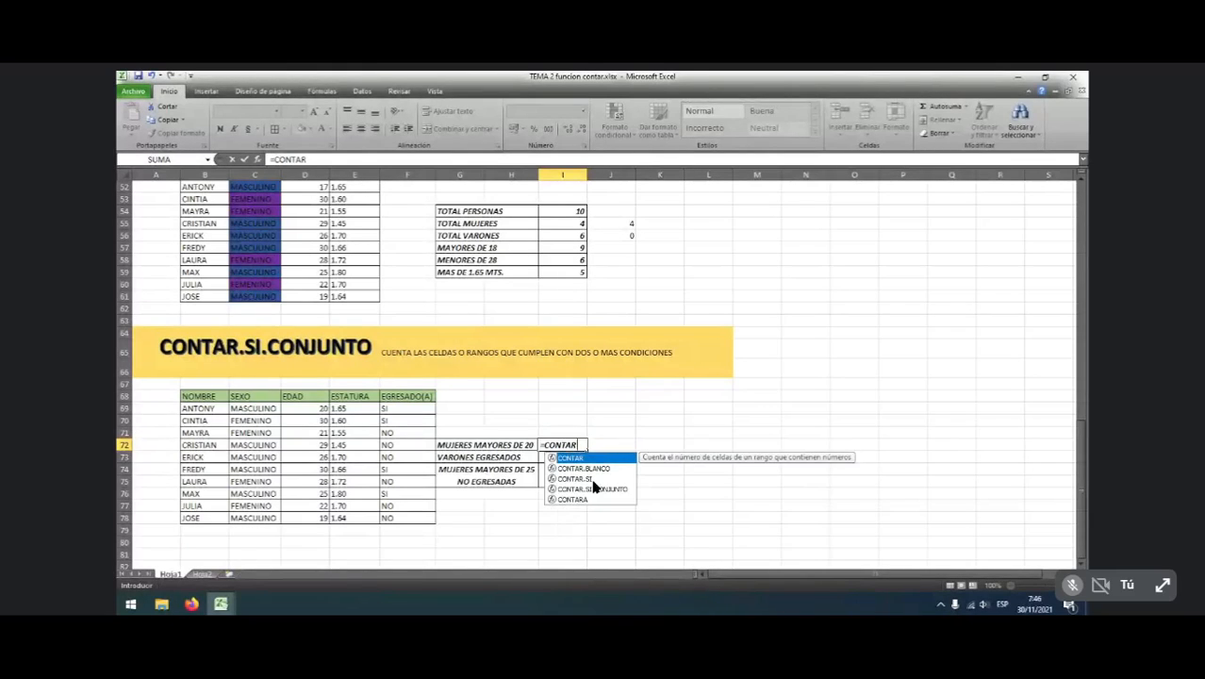
{"action": "double_click", "coordinate": [601, 489]}
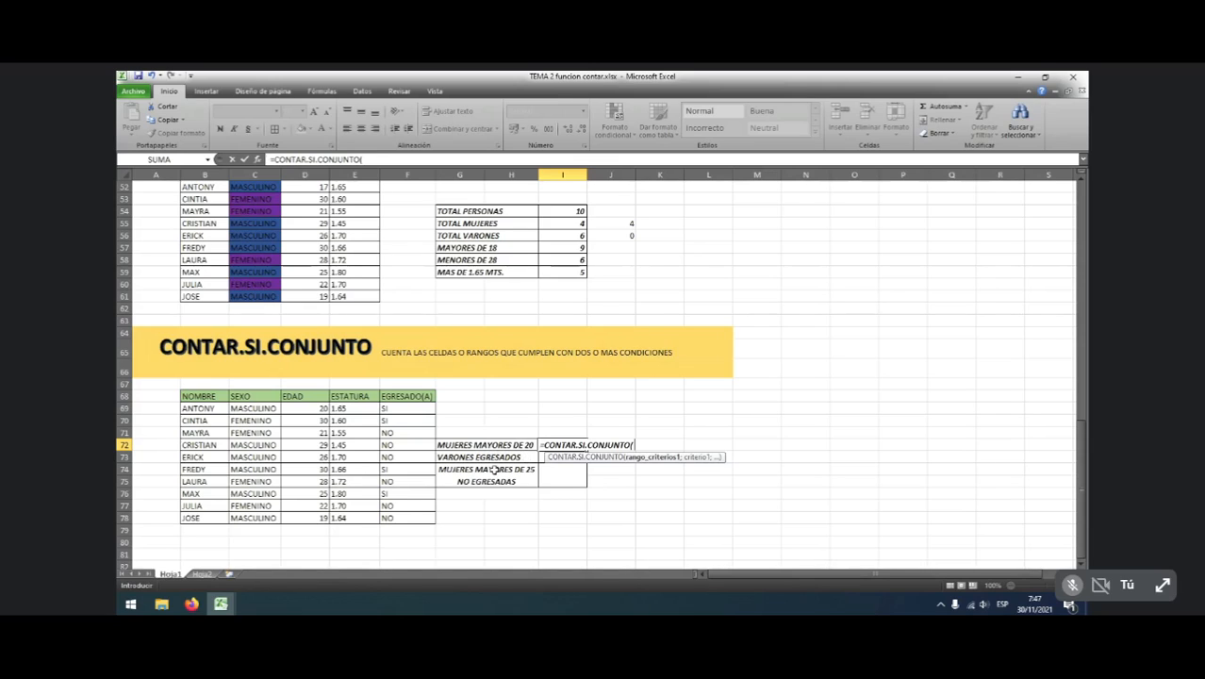
{"action": "left_click", "coordinate": [253, 407]}
{"action": "left_click_drag", "start_coordinate": [253, 407], "coordinate": [264, 518]}
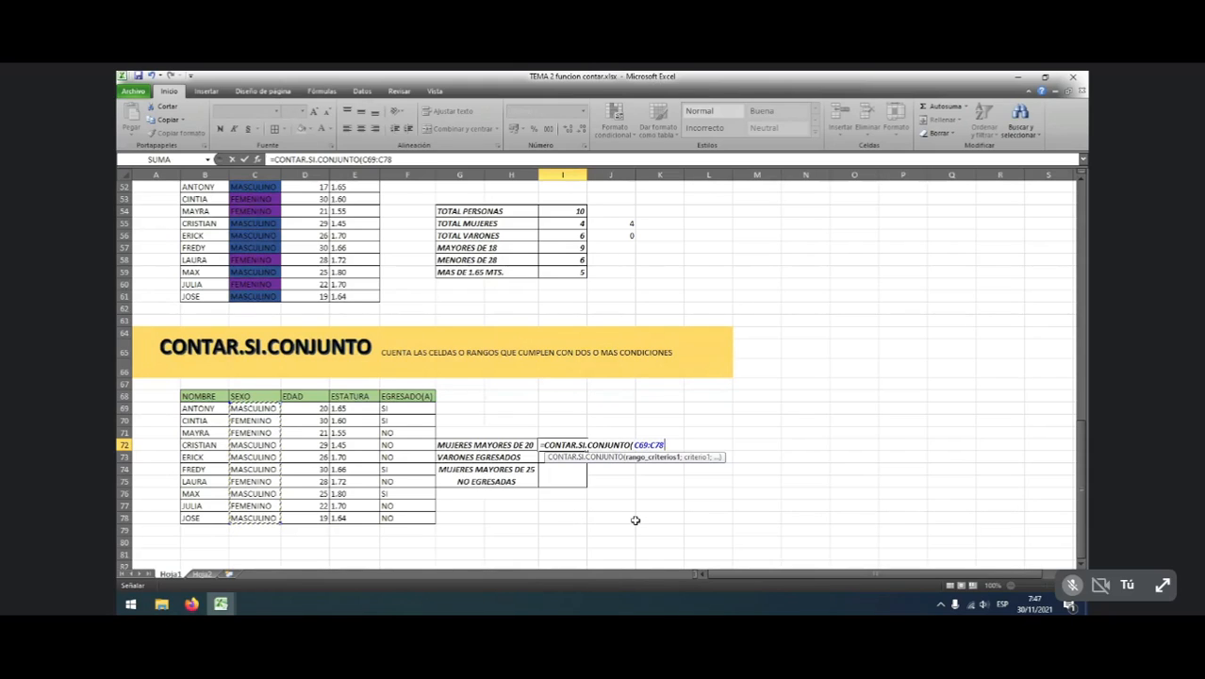
{"action": "type", "text": ";"}
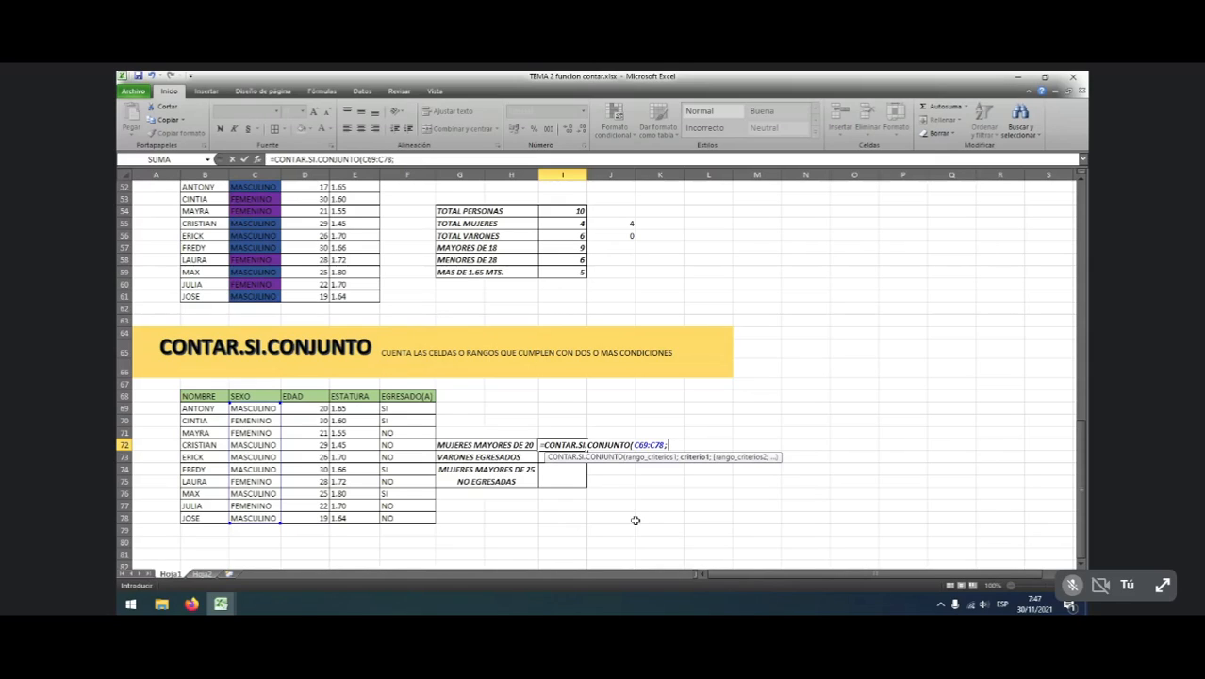
{"action": "type", "text": "\"femenino\""}
{"action": "type", "text": ";"}
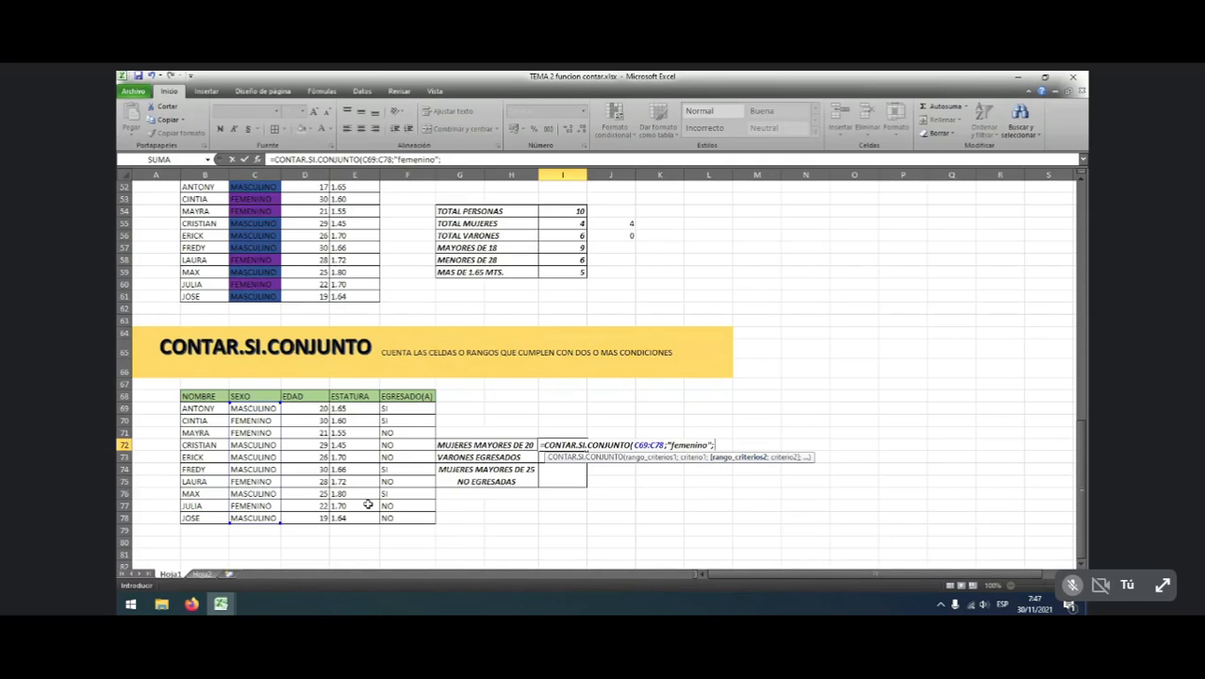
Add the age range D69:D78 with the criterion ">20" and complete the I72 formula
{"action": "left_click_drag", "start_coordinate": [306, 408], "coordinate": [307, 518]}
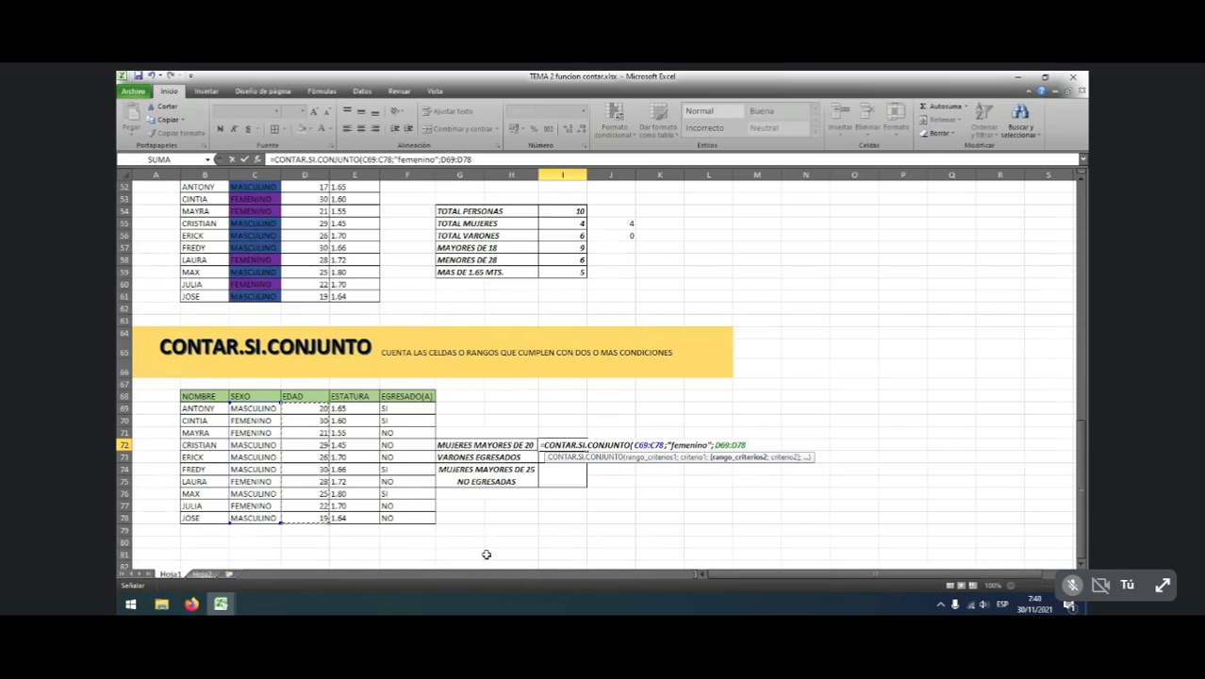
{"action": "type", "text": ";"}
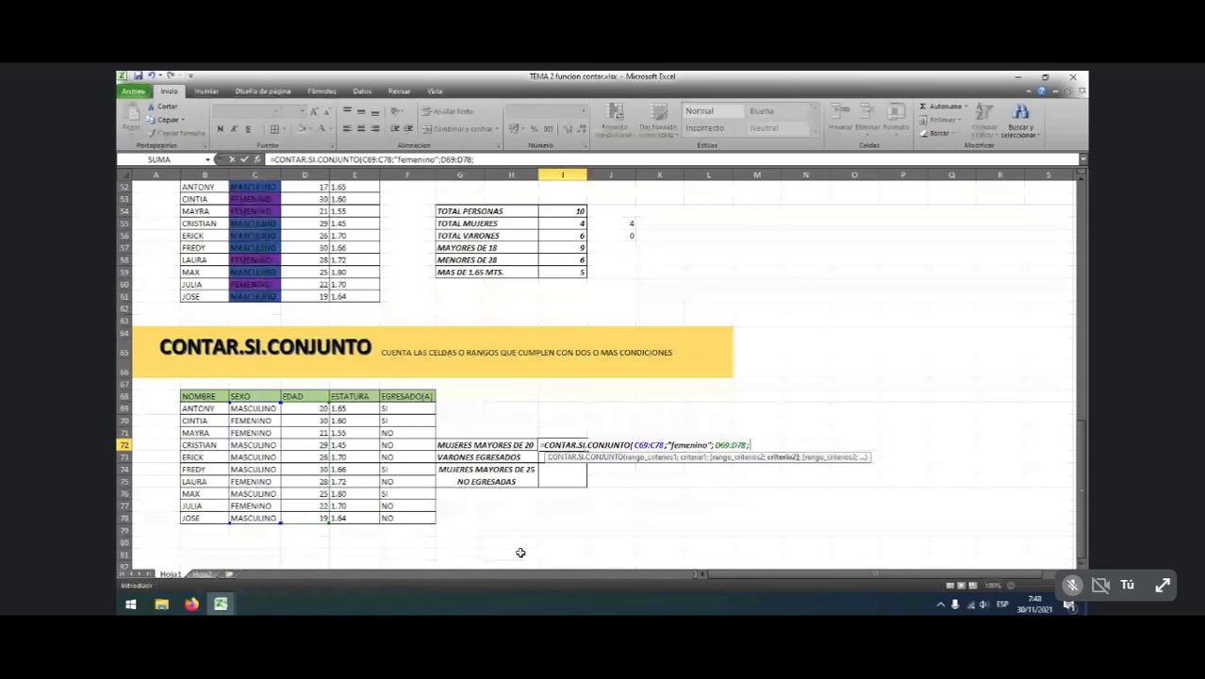
{"action": "type", "text": "\">"}
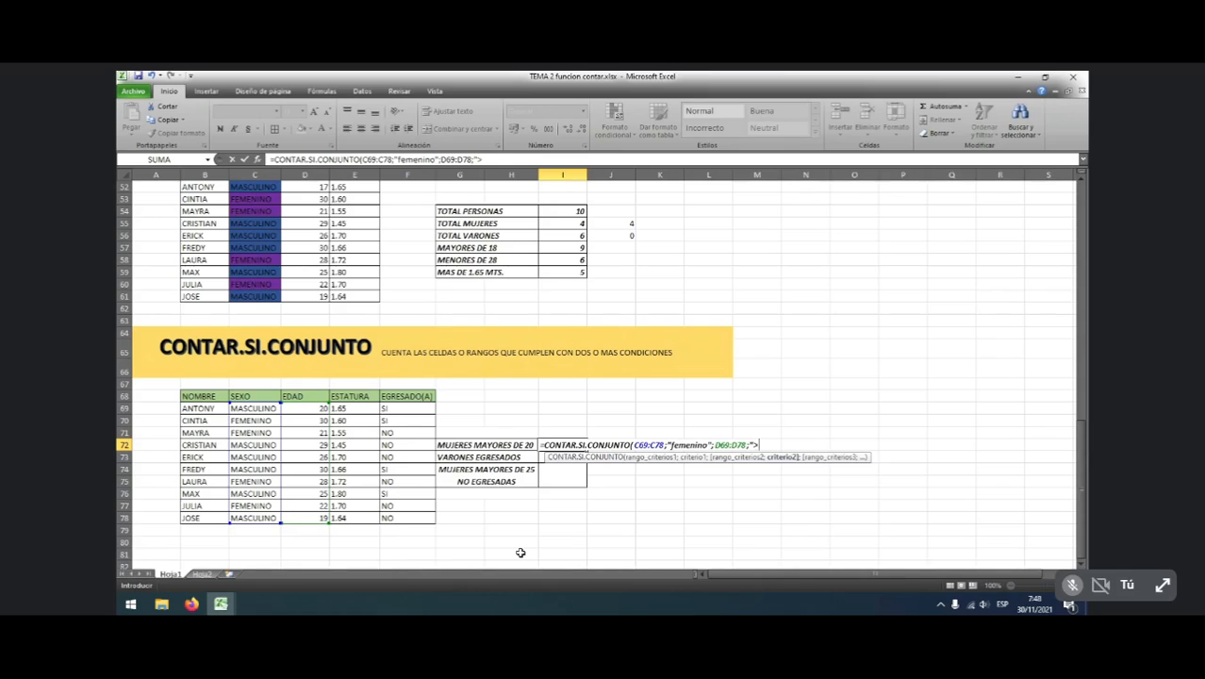
{"action": "type", "text": "20\")"}
{"action": "key", "text": "Return"}
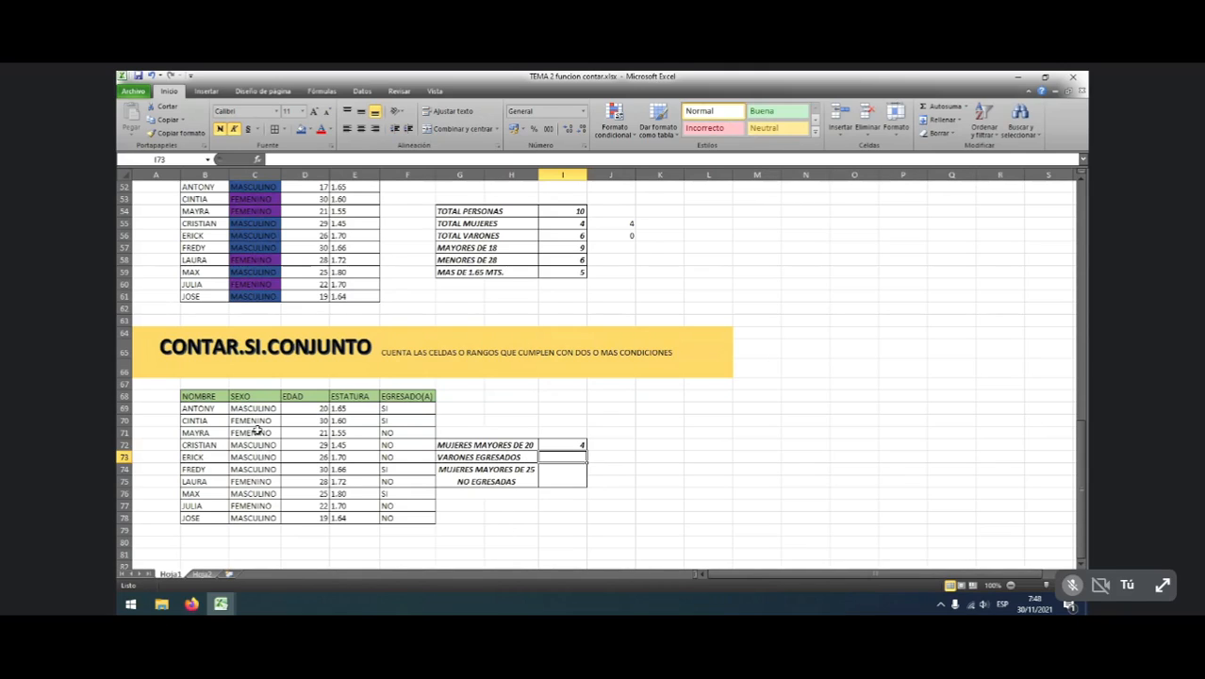
Fill the SEXO and EDAD cells of the women over 20 (C70:D71, C75:D75 and C77:D77) with yellow
{"action": "left_click_drag", "start_coordinate": [257, 420], "coordinate": [310, 420]}
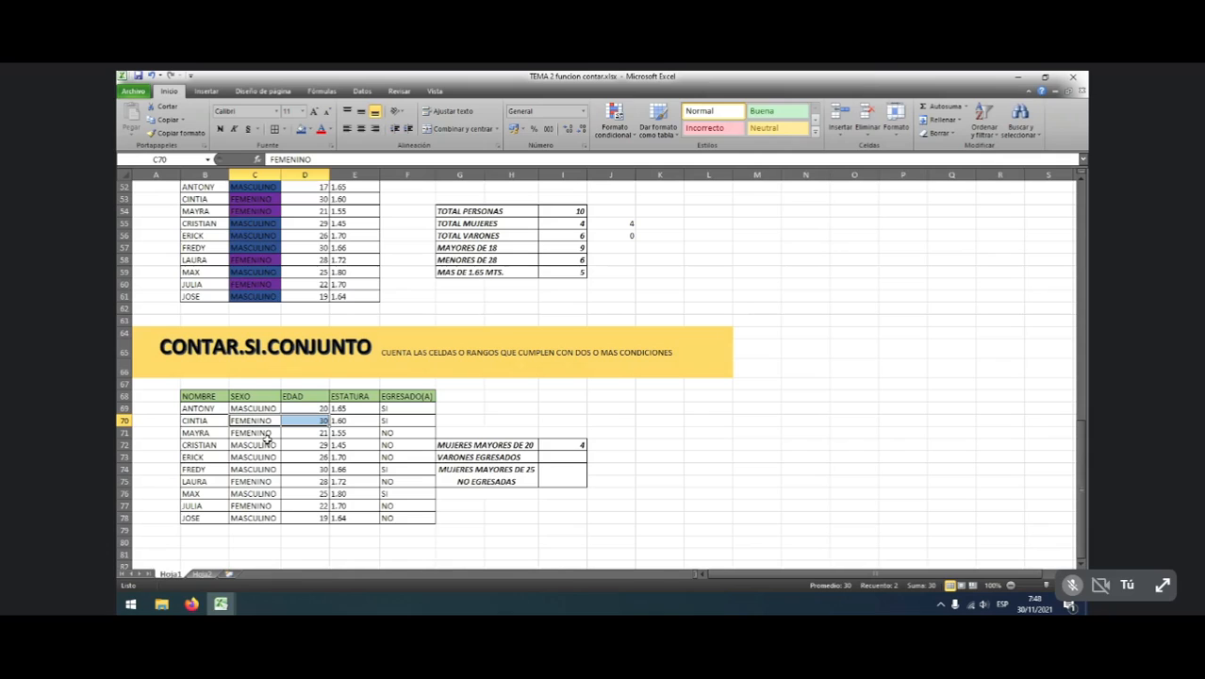
{"action": "left_click", "coordinate": [256, 433], "text": "ctrl"}
{"action": "left_click_drag", "start_coordinate": [257, 432], "coordinate": [303, 433]}
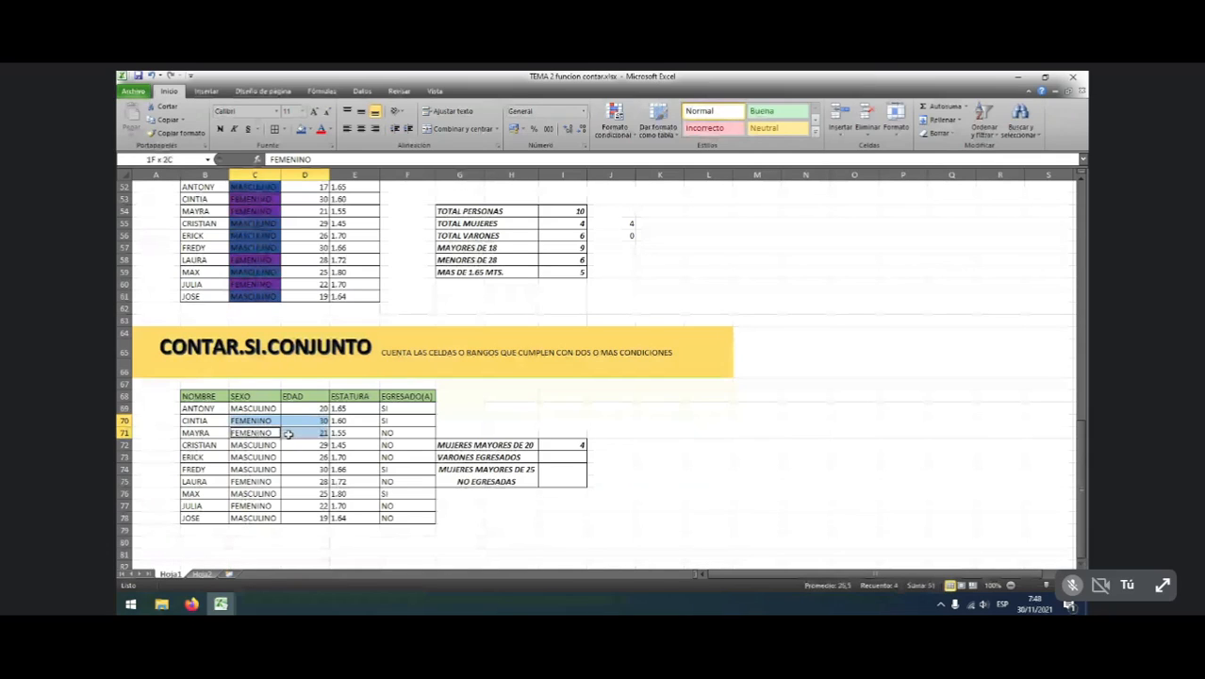
{"action": "left_click_drag", "start_coordinate": [247, 510], "coordinate": [284, 481]}
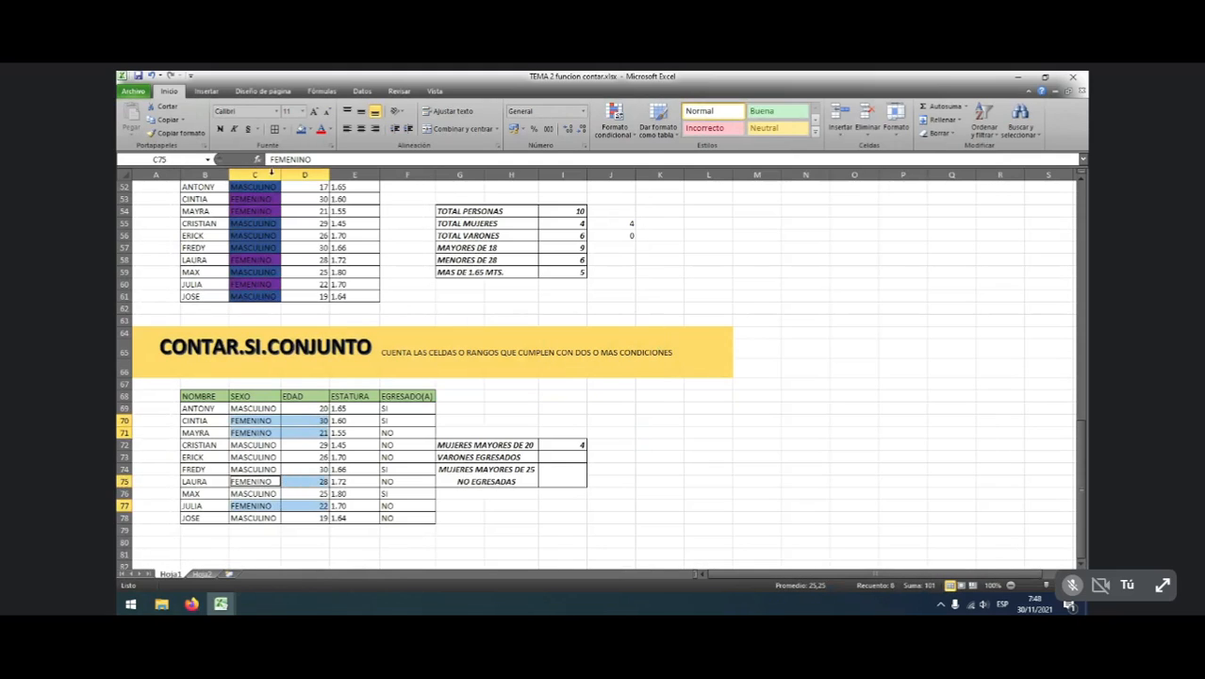
{"action": "left_click", "coordinate": [309, 129]}
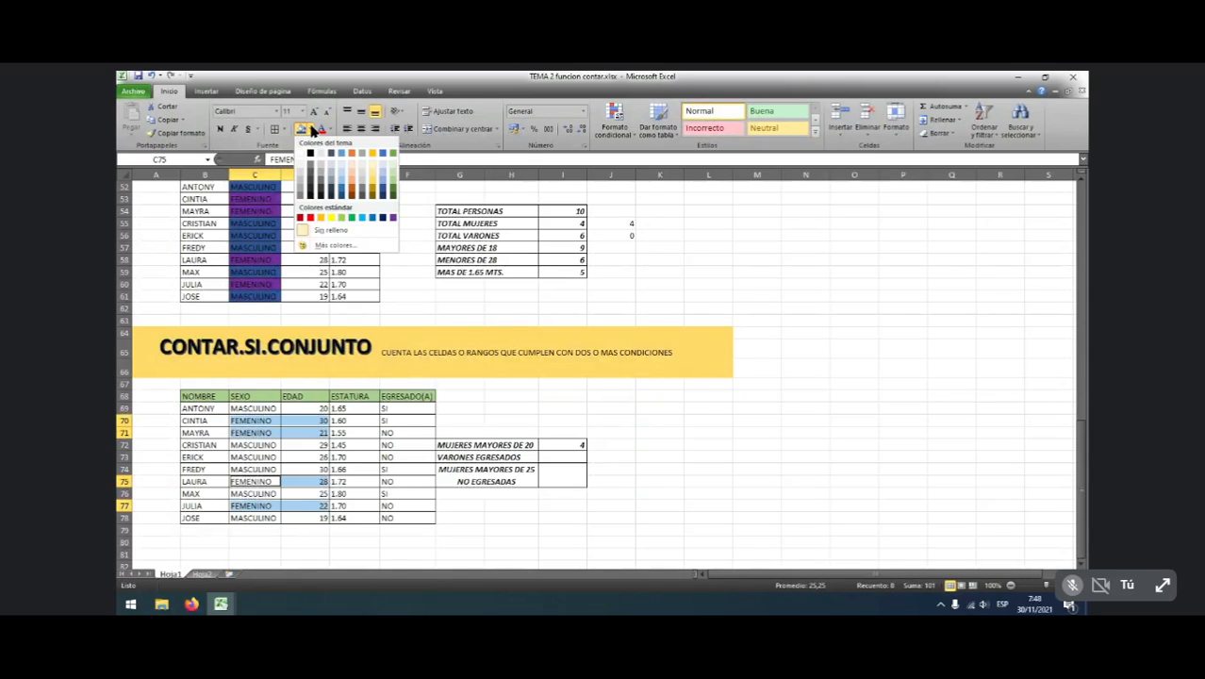
{"action": "left_click", "coordinate": [342, 217]}
{"action": "left_click", "coordinate": [527, 516]}
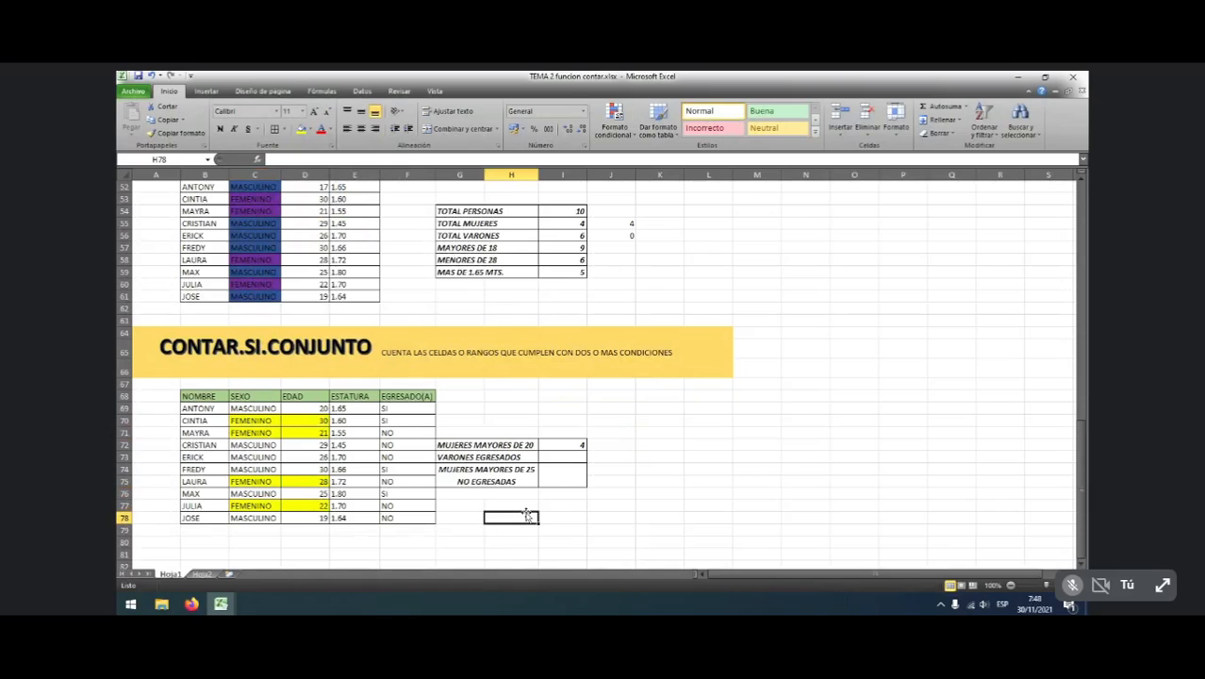
Review the ranges and criteria of the CONTAR.SI.CONJUNTO formula in I72
{"action": "left_click", "coordinate": [571, 443]}
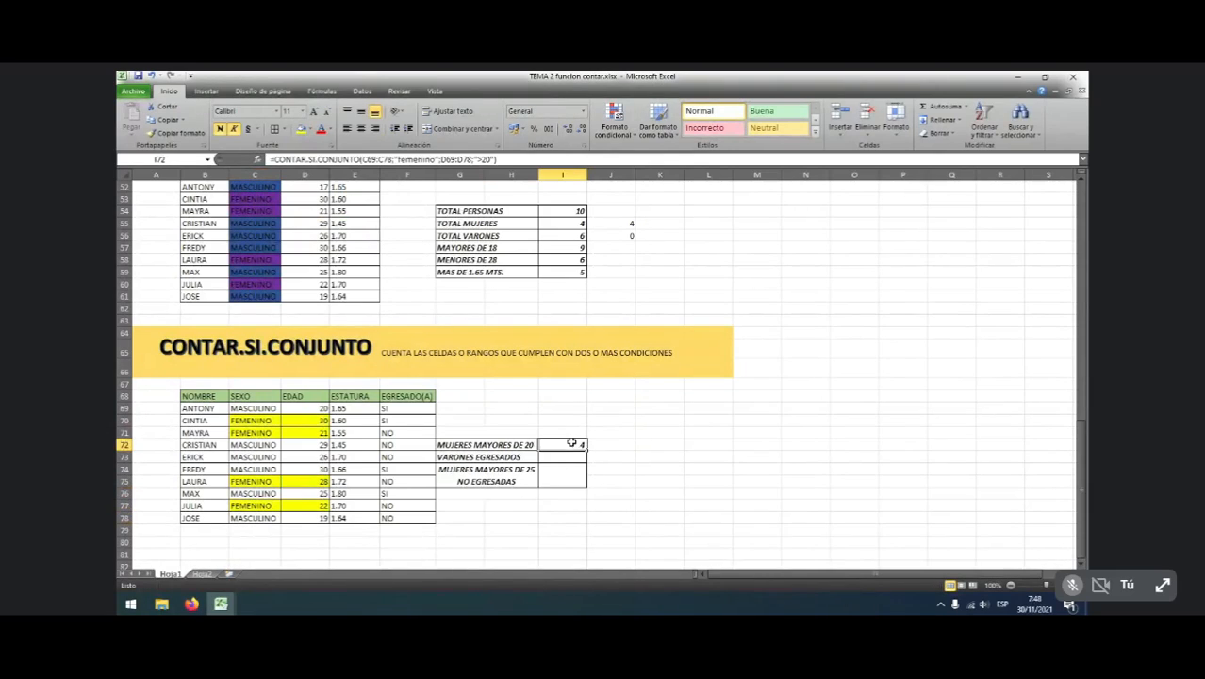
{"action": "left_click", "coordinate": [509, 159]}
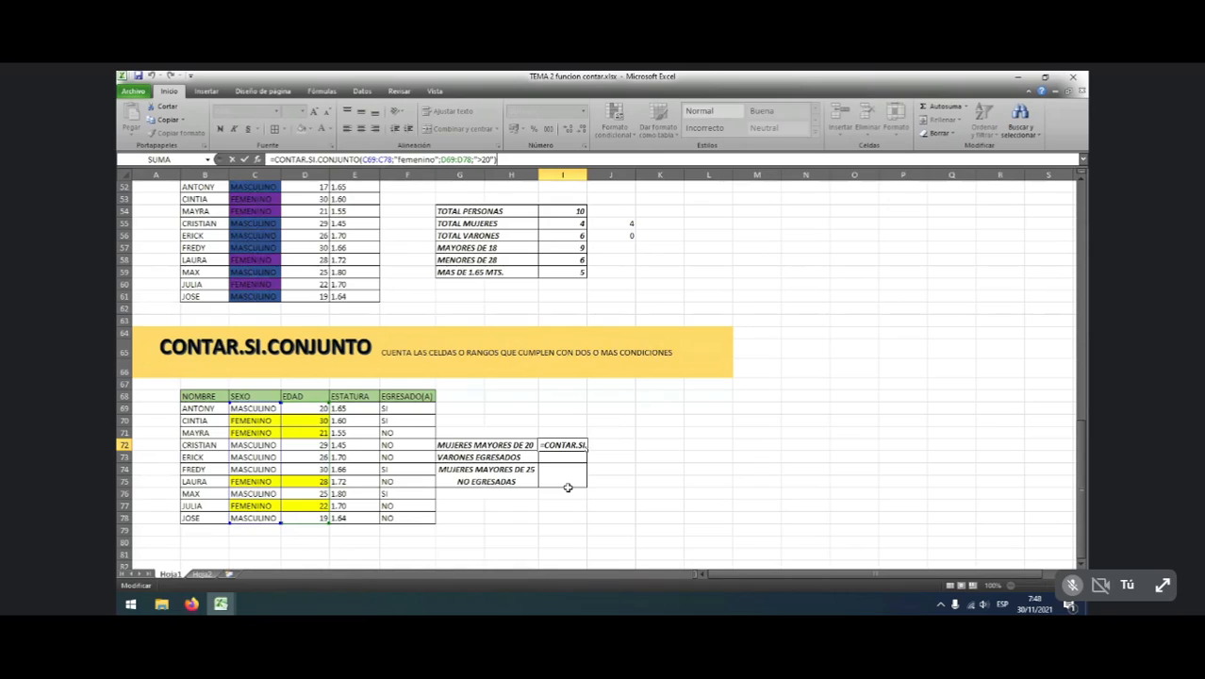
{"action": "key", "text": "Return"}
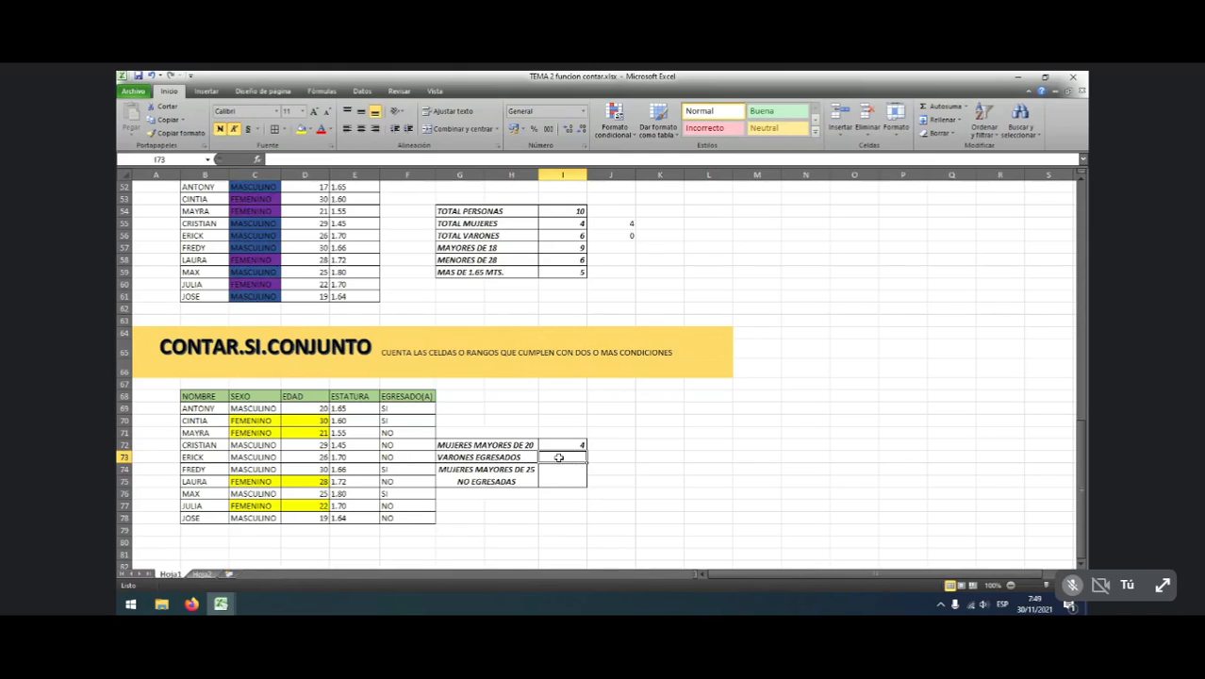
Start a CONTAR.SI.CONJUNTO formula in I73, beside VARONES EGRESADOS, with the range C69:C78 and the criterion "MASCULINO"
{"action": "type", "text": "="}
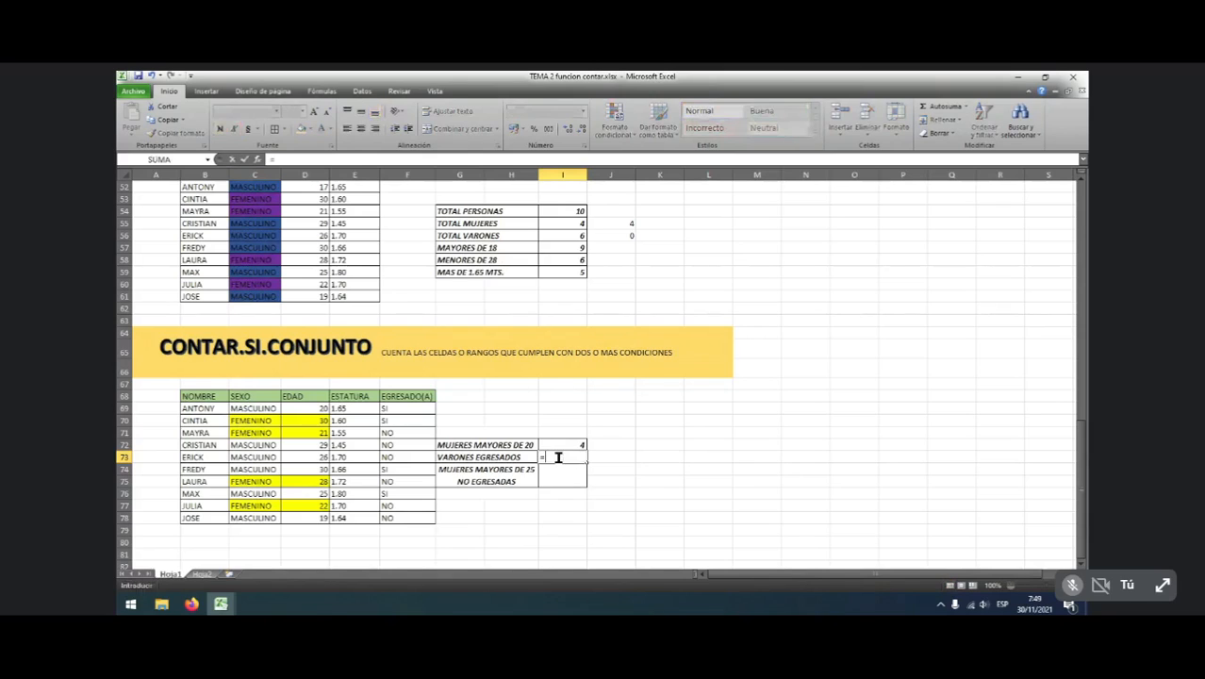
{"action": "type", "text": "CONTAR"}
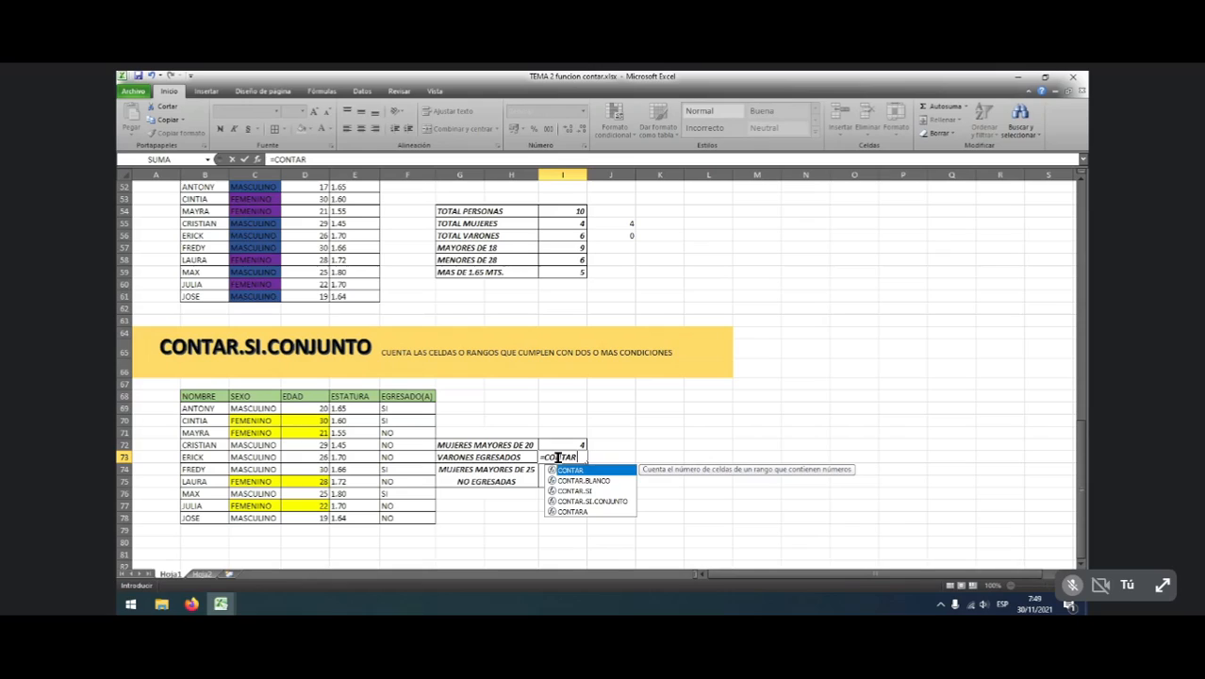
{"action": "double_click", "coordinate": [592, 500]}
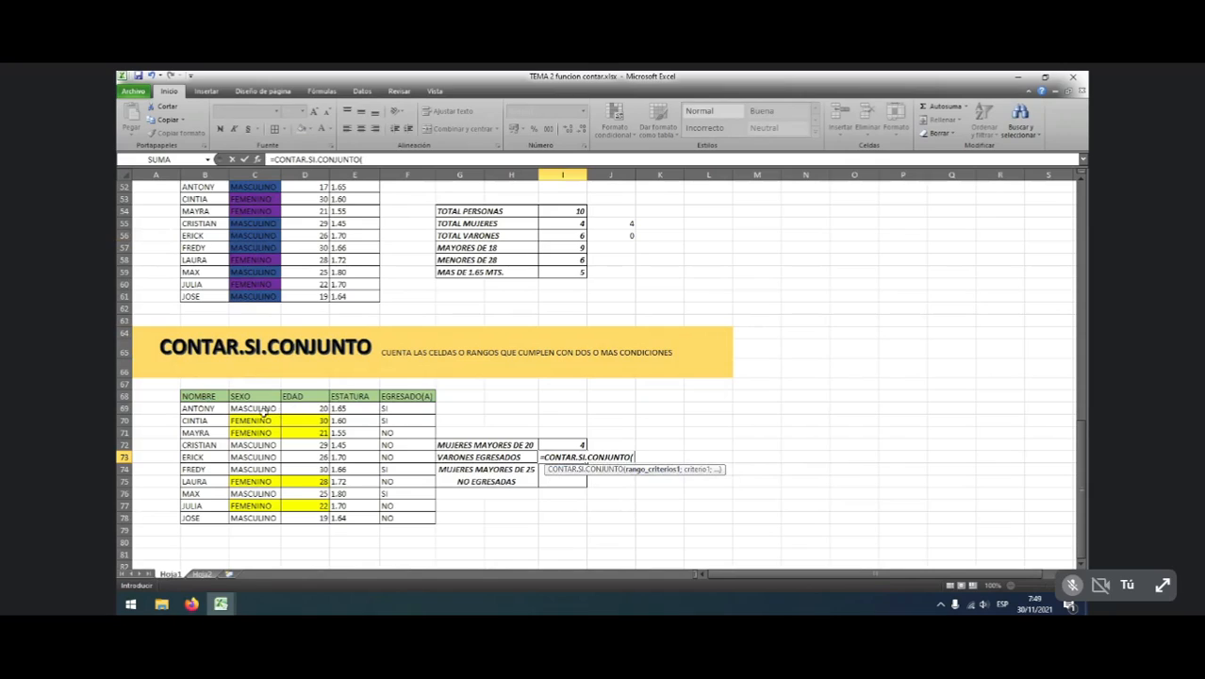
{"action": "left_click_drag", "start_coordinate": [264, 407], "coordinate": [287, 519]}
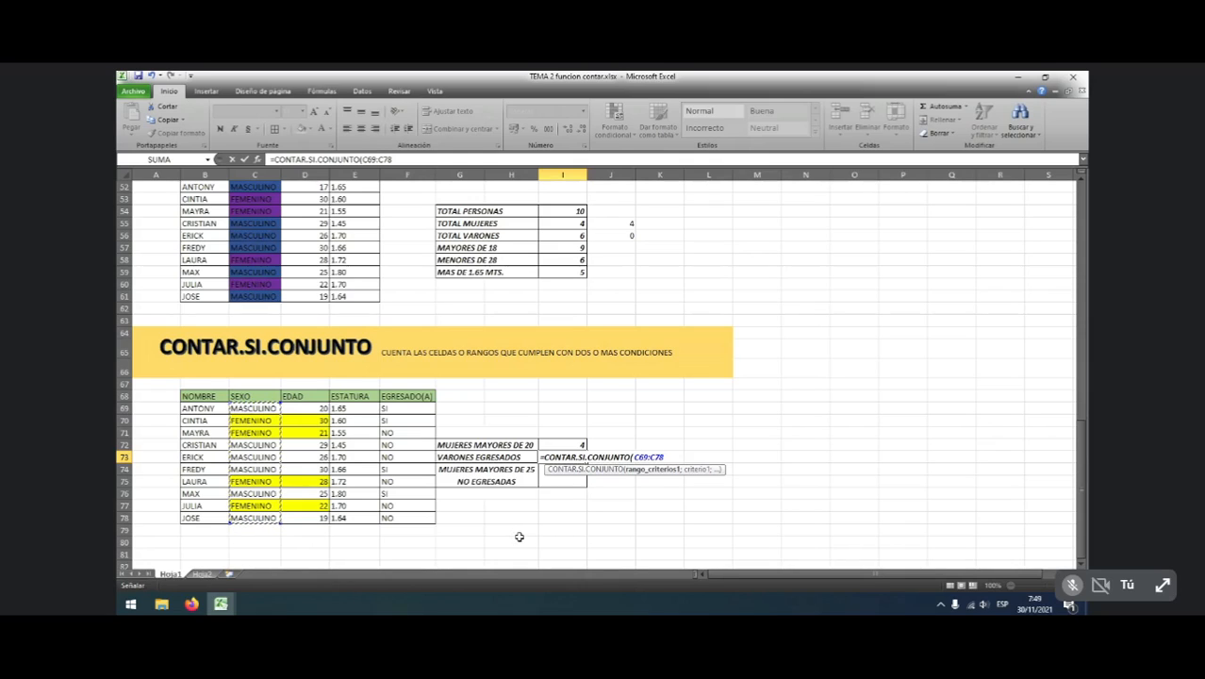
{"action": "type", "text": ";\""}
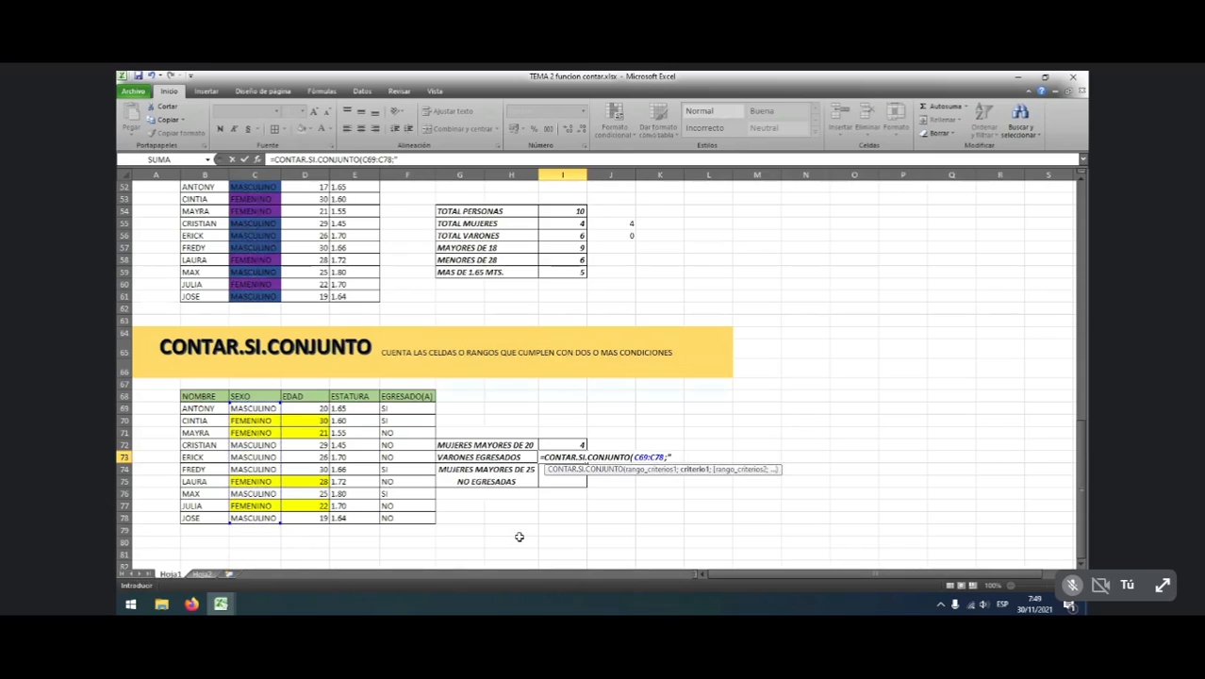
{"action": "type", "text": "MASCULINO"}
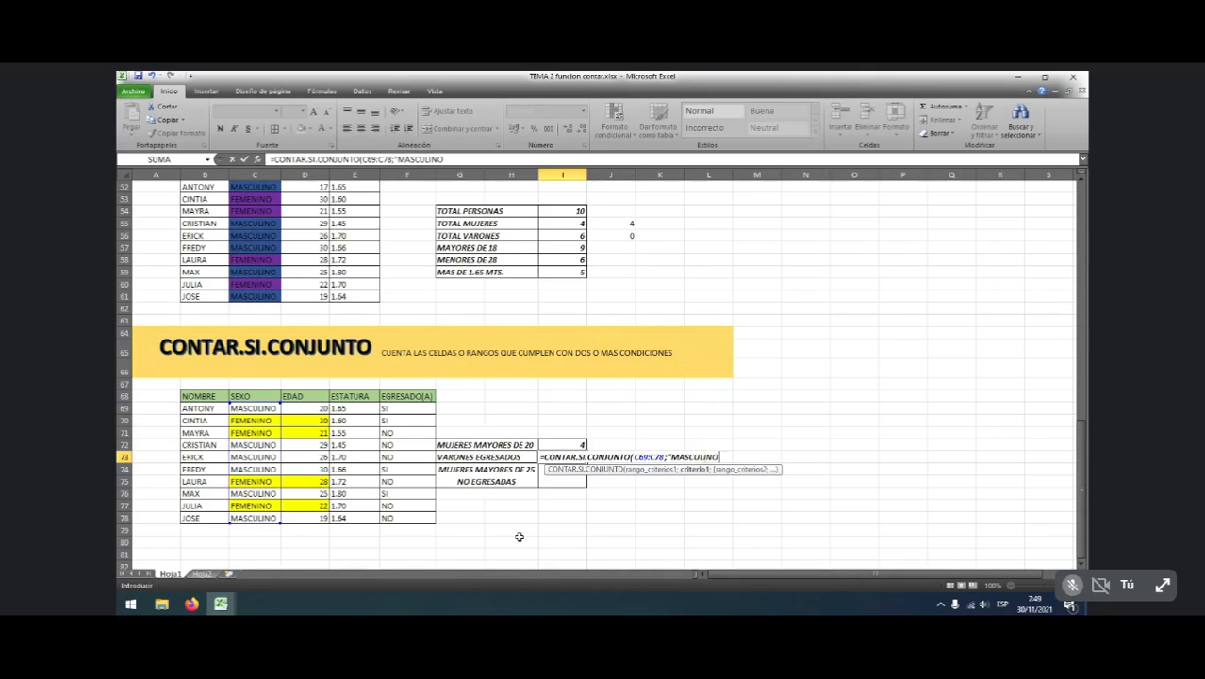
{"action": "type", "text": "\";"}
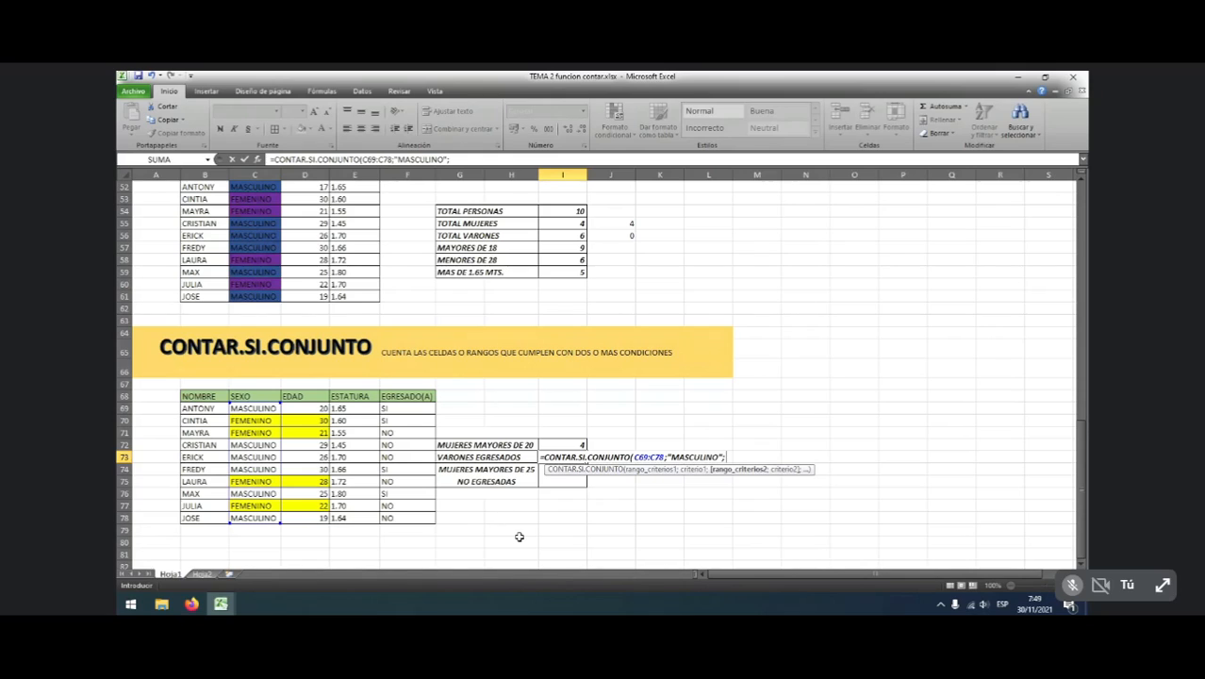
Add the EGRESADO(A) range F69:F78 with the criterion "si", complete the I73 formula and check it
{"action": "left_click", "coordinate": [404, 408]}
{"action": "left_click_drag", "start_coordinate": [403, 408], "coordinate": [410, 515]}
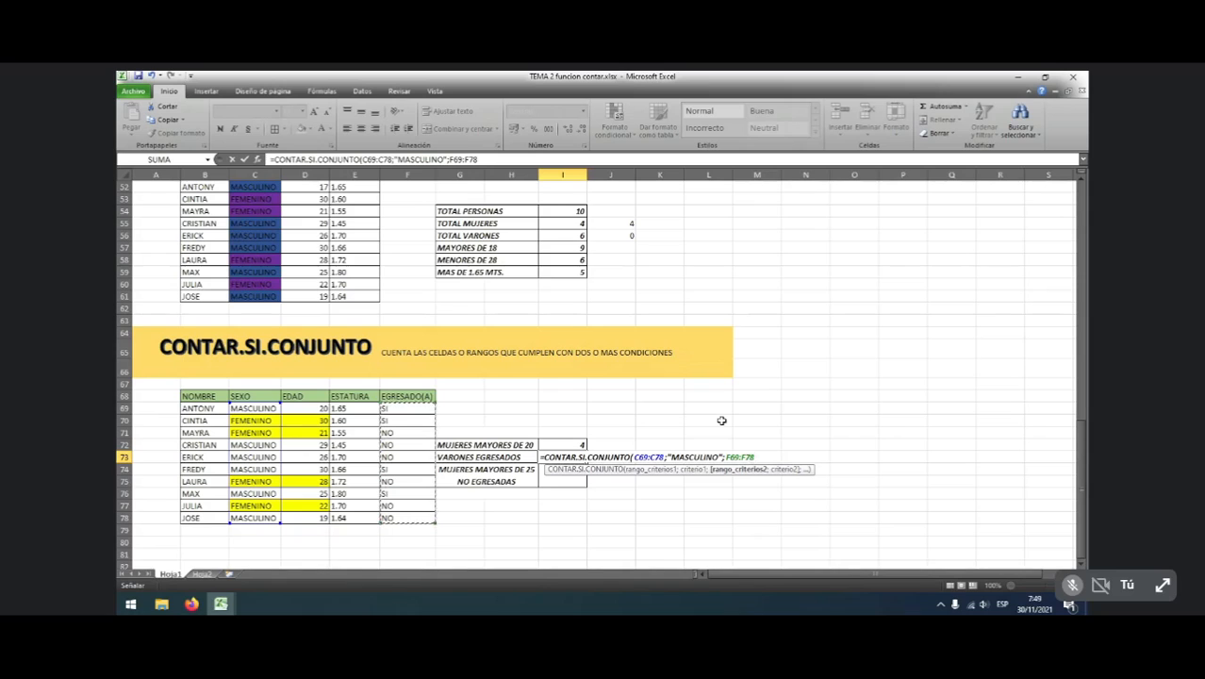
{"action": "type", "text": ";"}
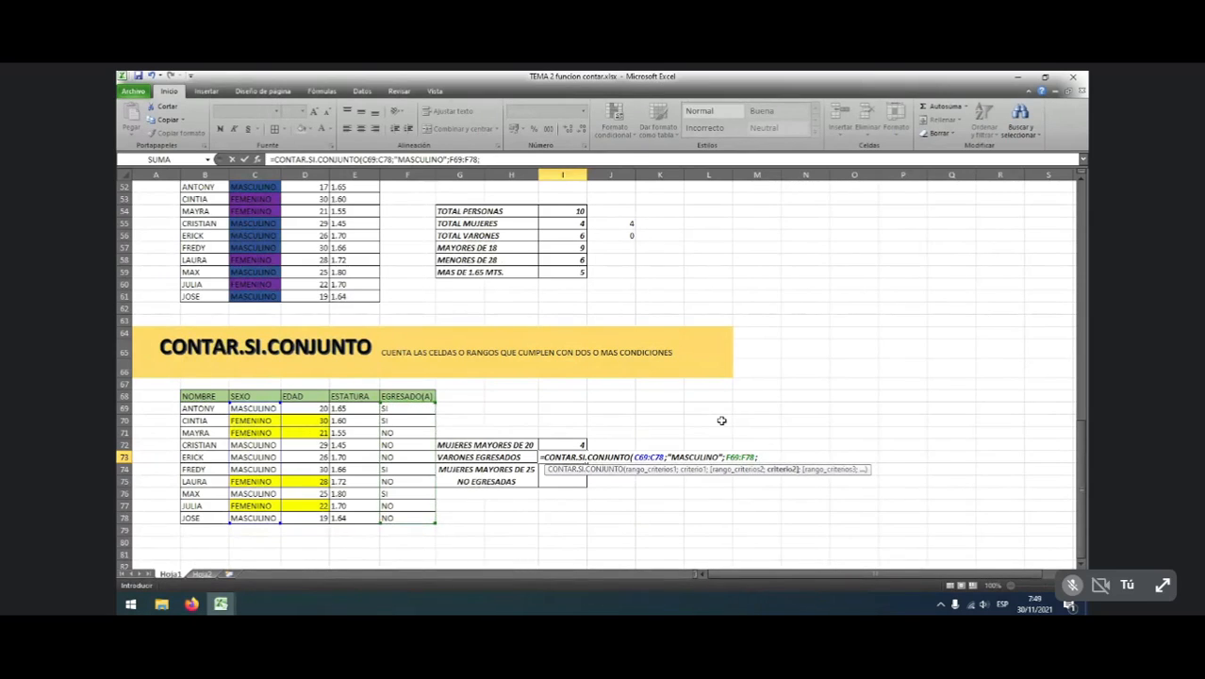
{"action": "type", "text": "\"si\")"}
{"action": "key", "text": "Return"}
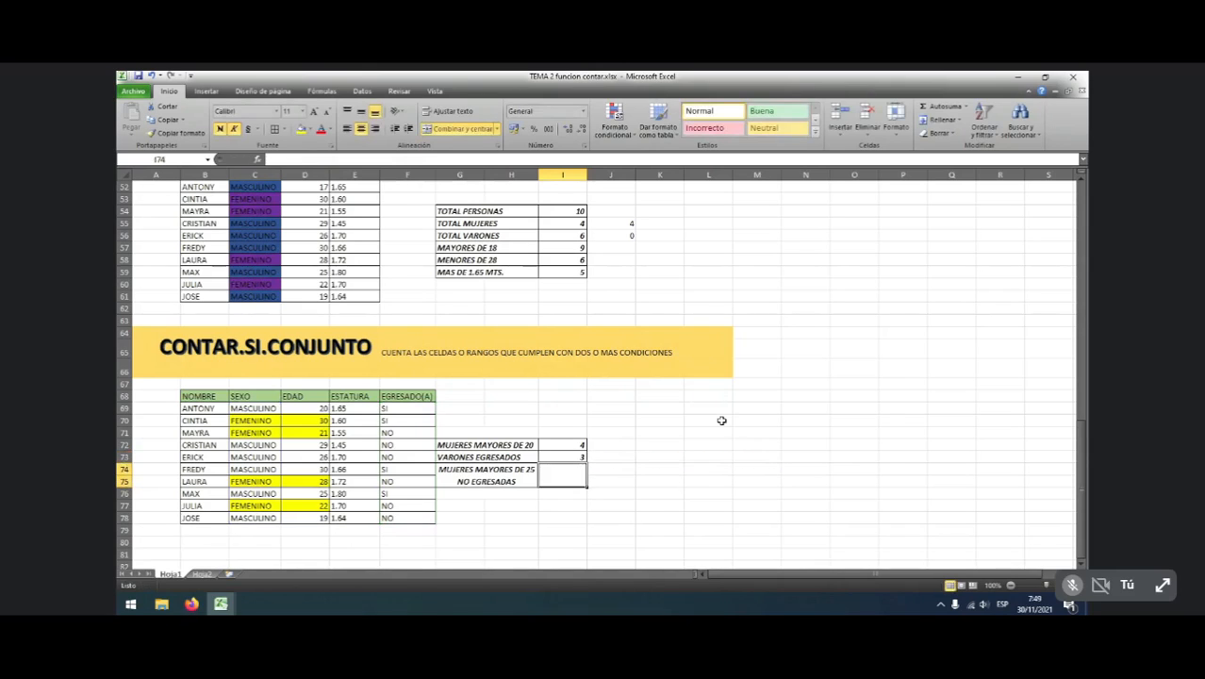
{"action": "left_click", "coordinate": [584, 456]}
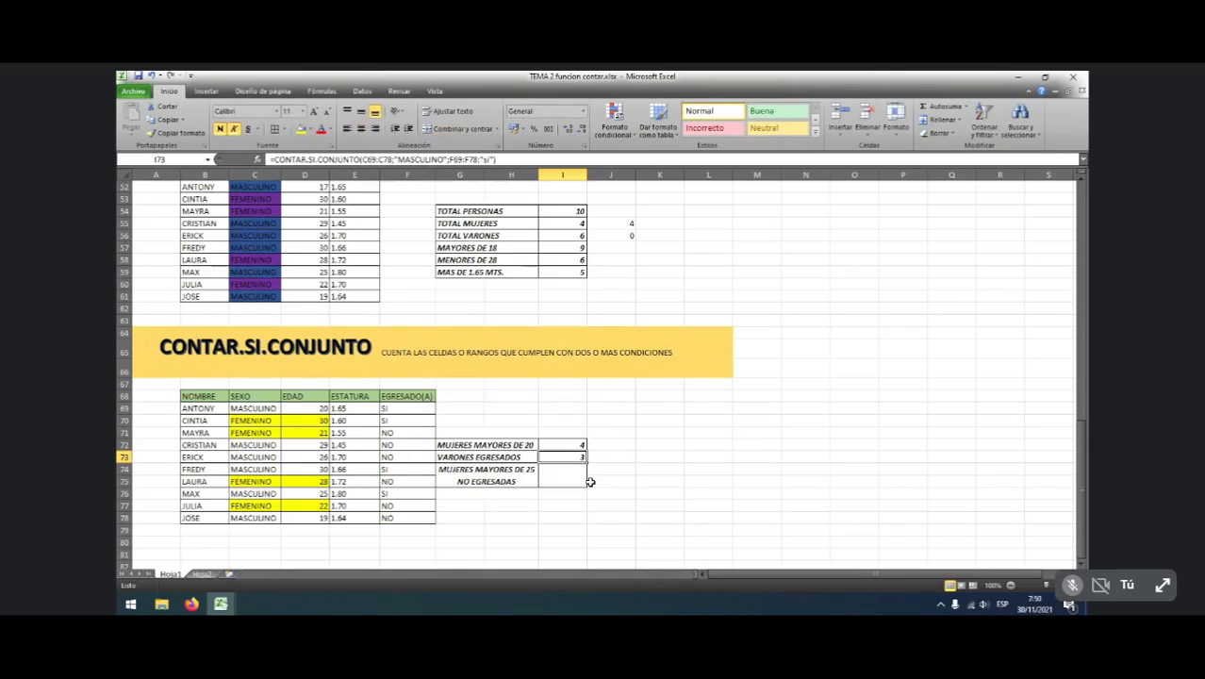
Start a CONTAR.SI.CONJUNTO formula in I74, beside MUJERES MAYORES DE 25 NO EGRESADAS, with the range C69:C78 and the criterion "FEMENINO"
{"action": "left_click", "coordinate": [556, 474]}
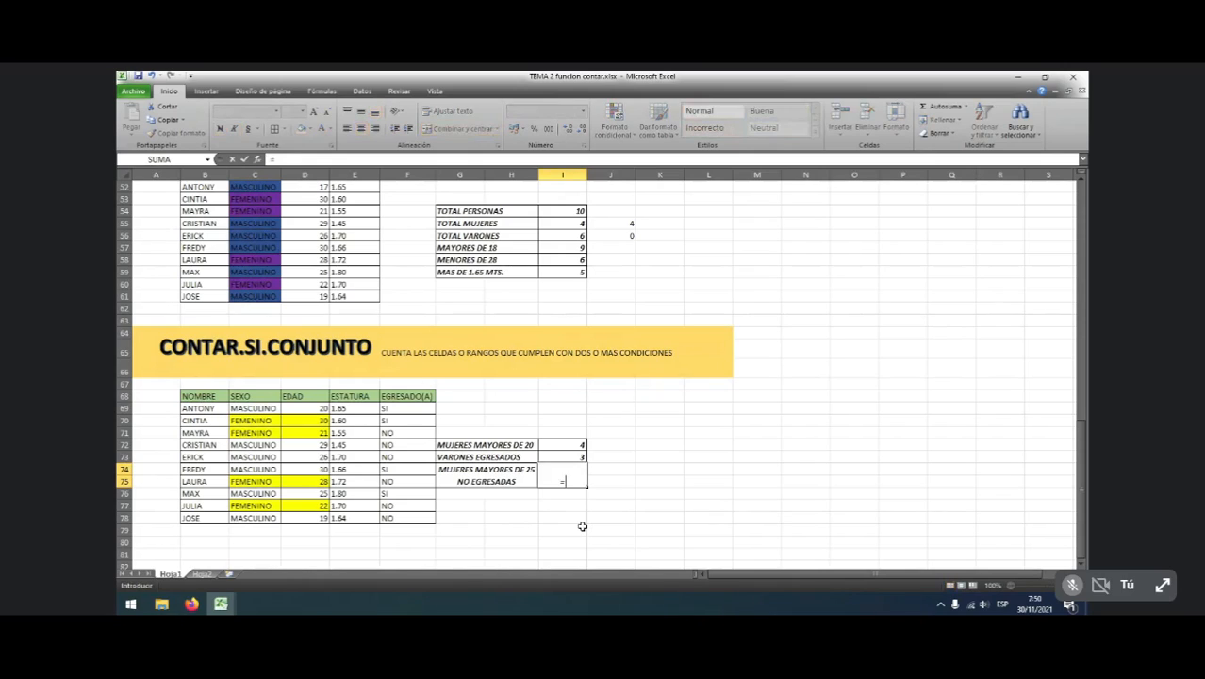
{"action": "type", "text": "CONTAR"}
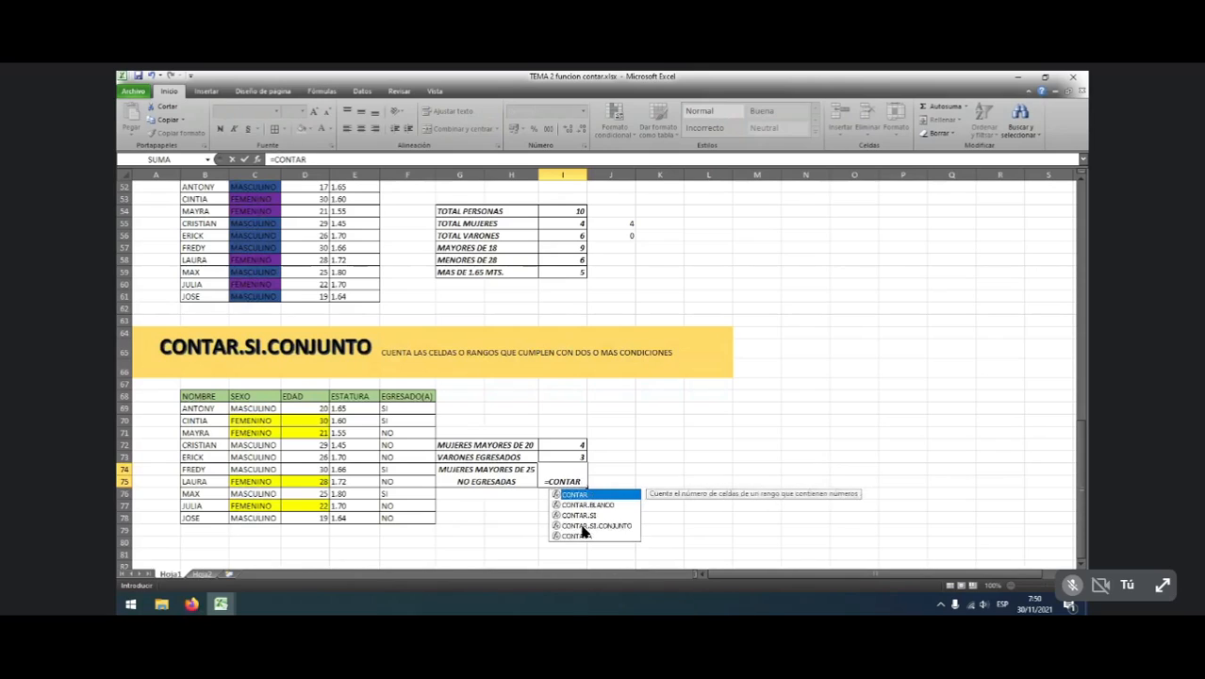
{"action": "double_click", "coordinate": [595, 526]}
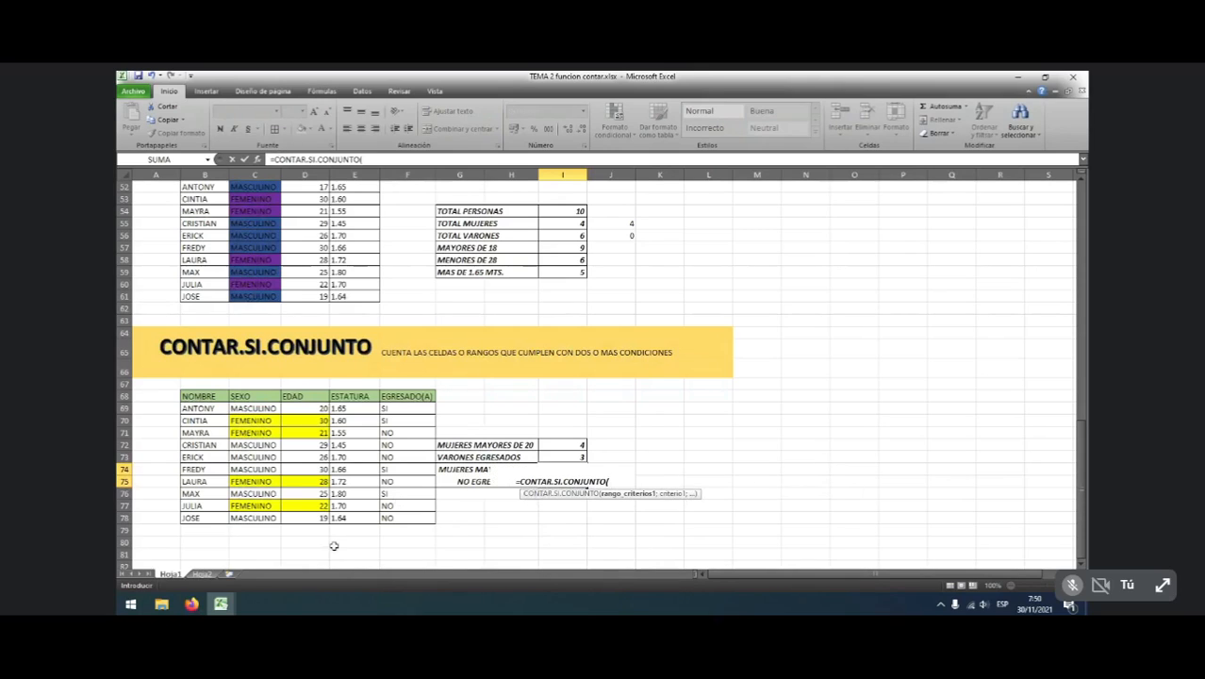
{"action": "left_click_drag", "start_coordinate": [240, 409], "coordinate": [244, 518]}
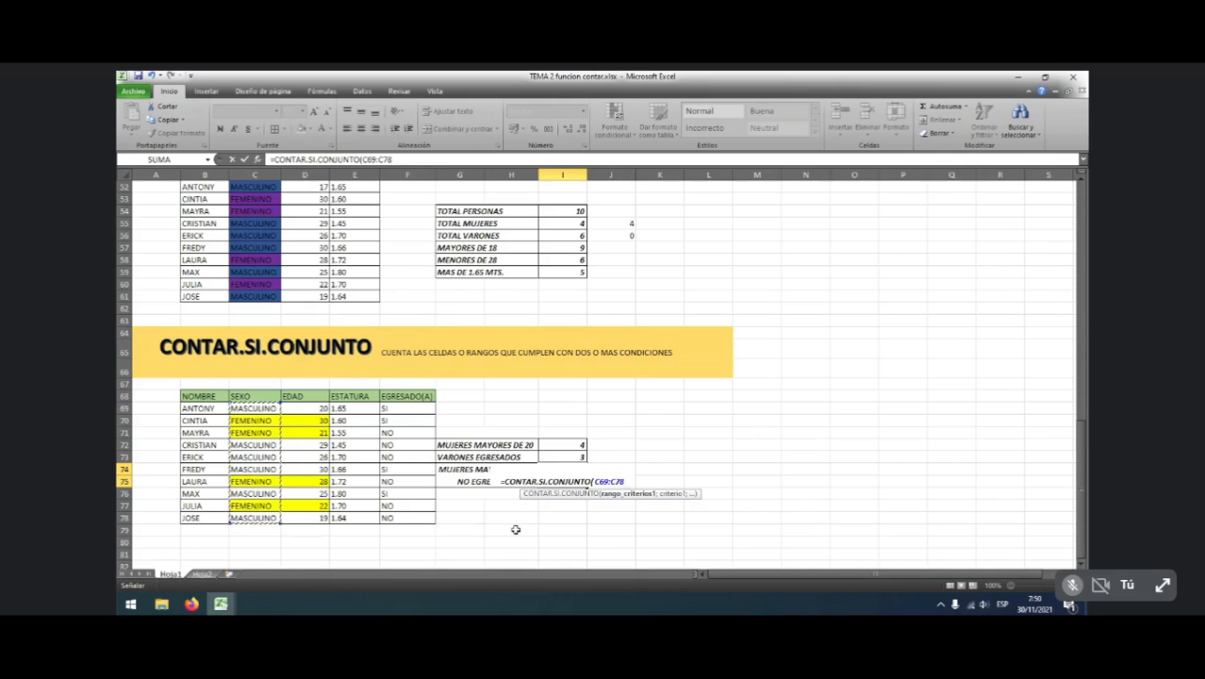
{"action": "type", "text": ";"}
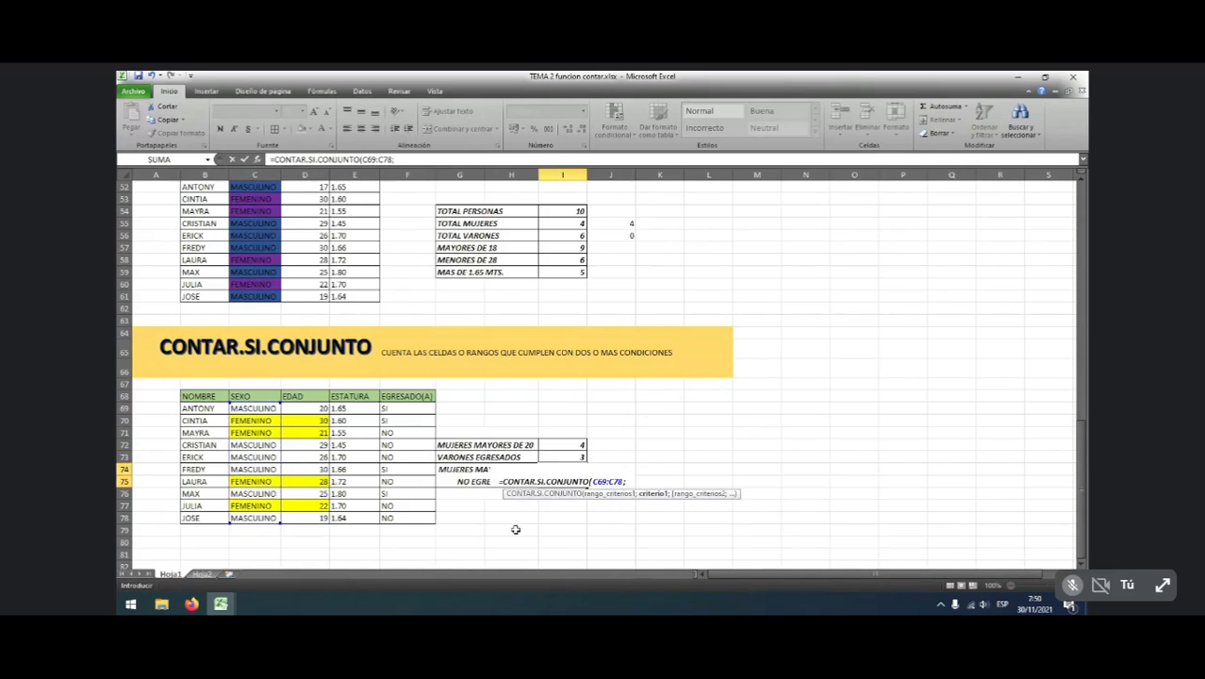
{"action": "type", "text": "\"FEMENINO"}
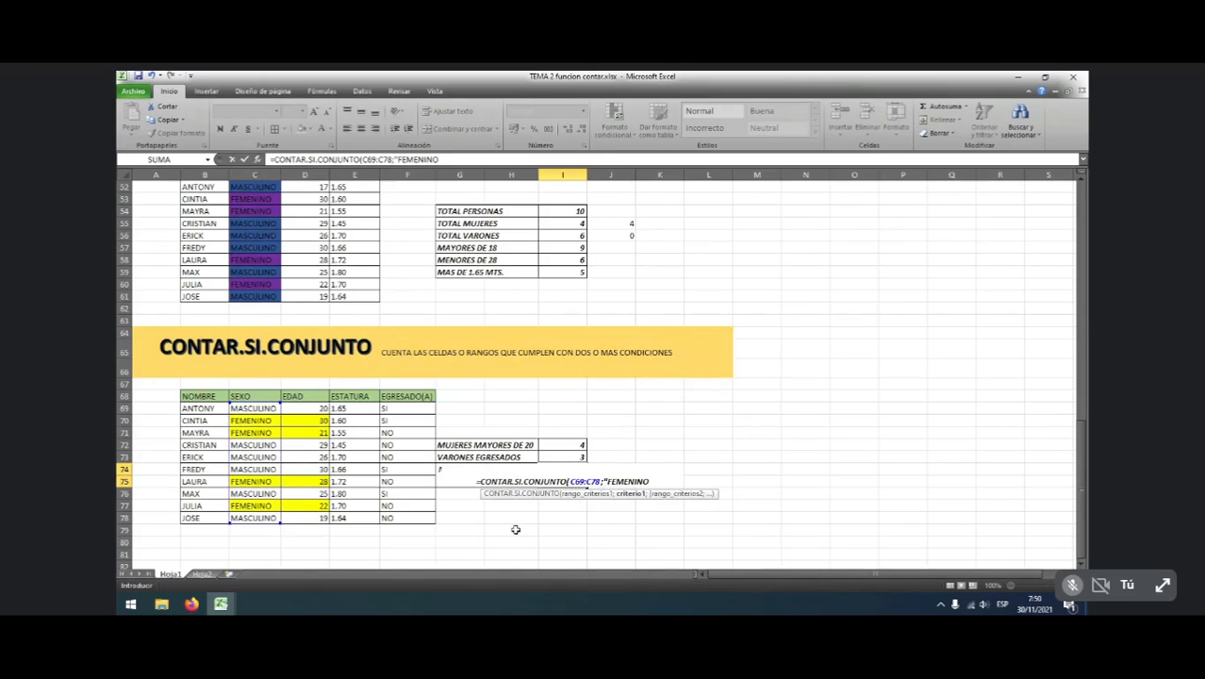
{"action": "type", "text": "\""}
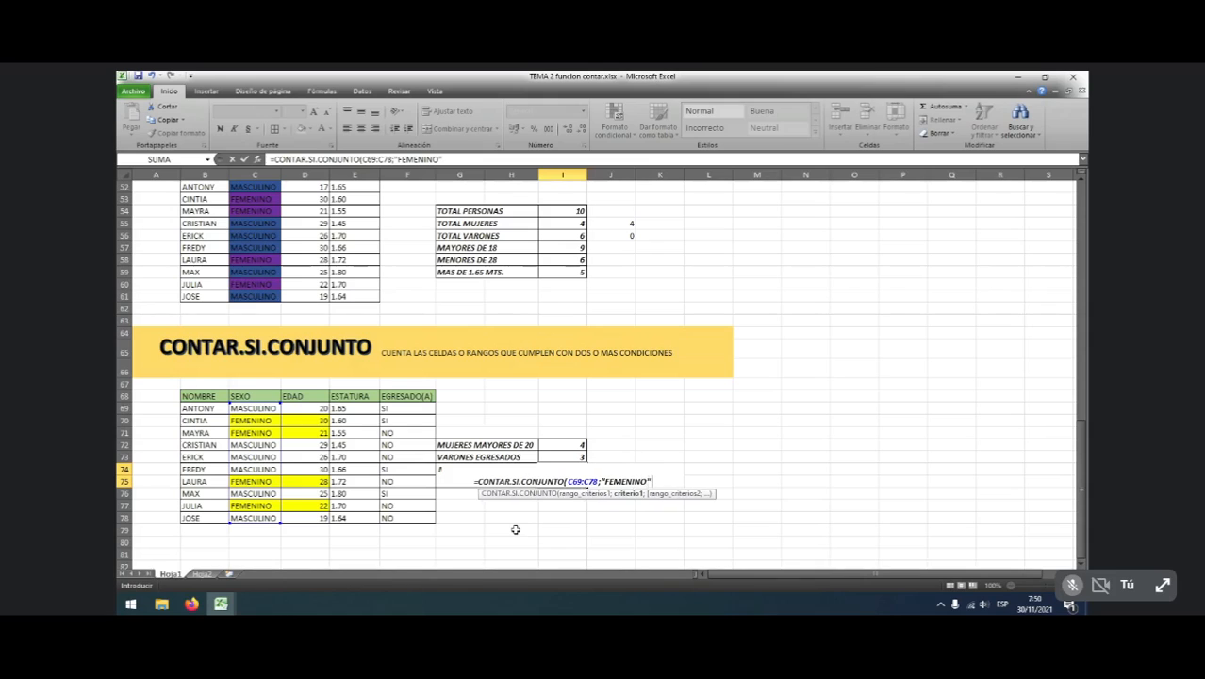
{"action": "type", "text": ";"}
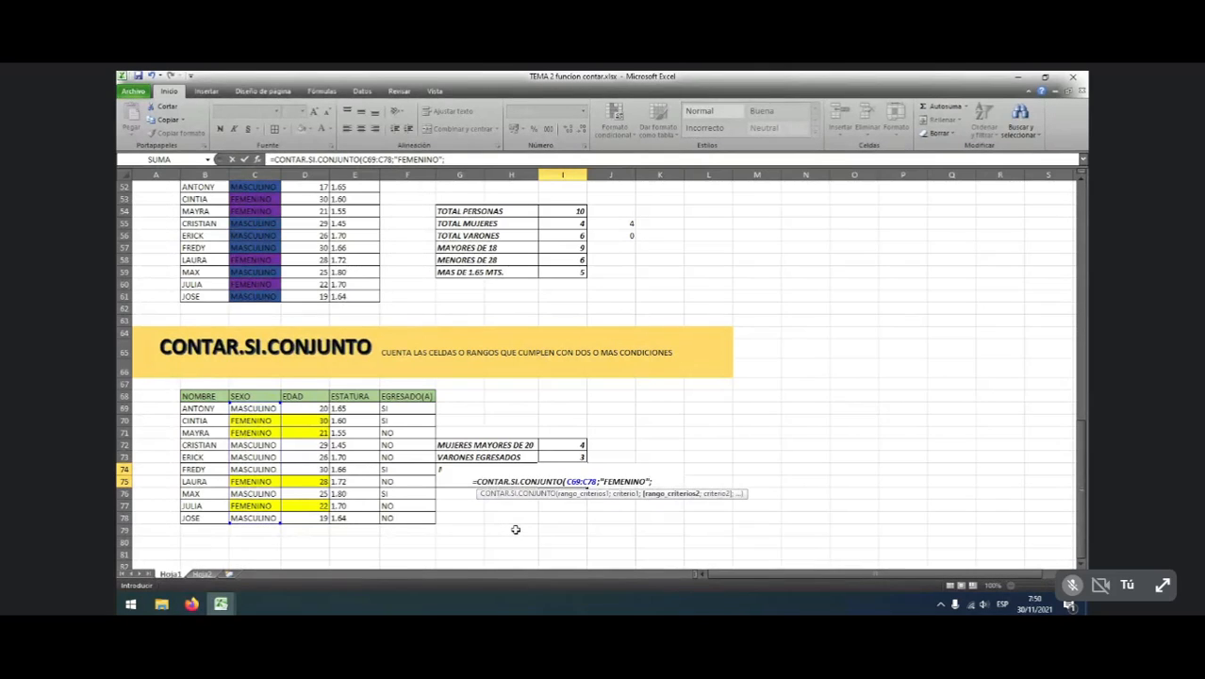
Add the EDAD range D69:D78 with the criterion ">25" to the I74 formula
{"action": "left_click", "coordinate": [471, 162]}
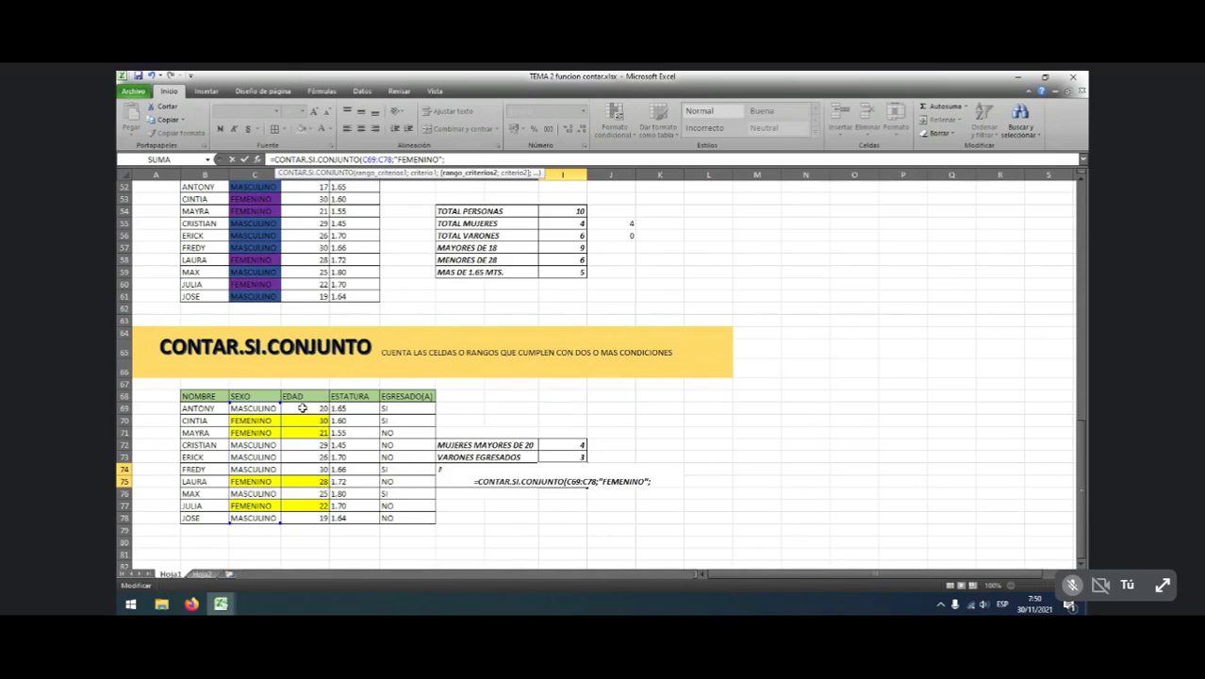
{"action": "left_click_drag", "start_coordinate": [302, 407], "coordinate": [307, 519]}
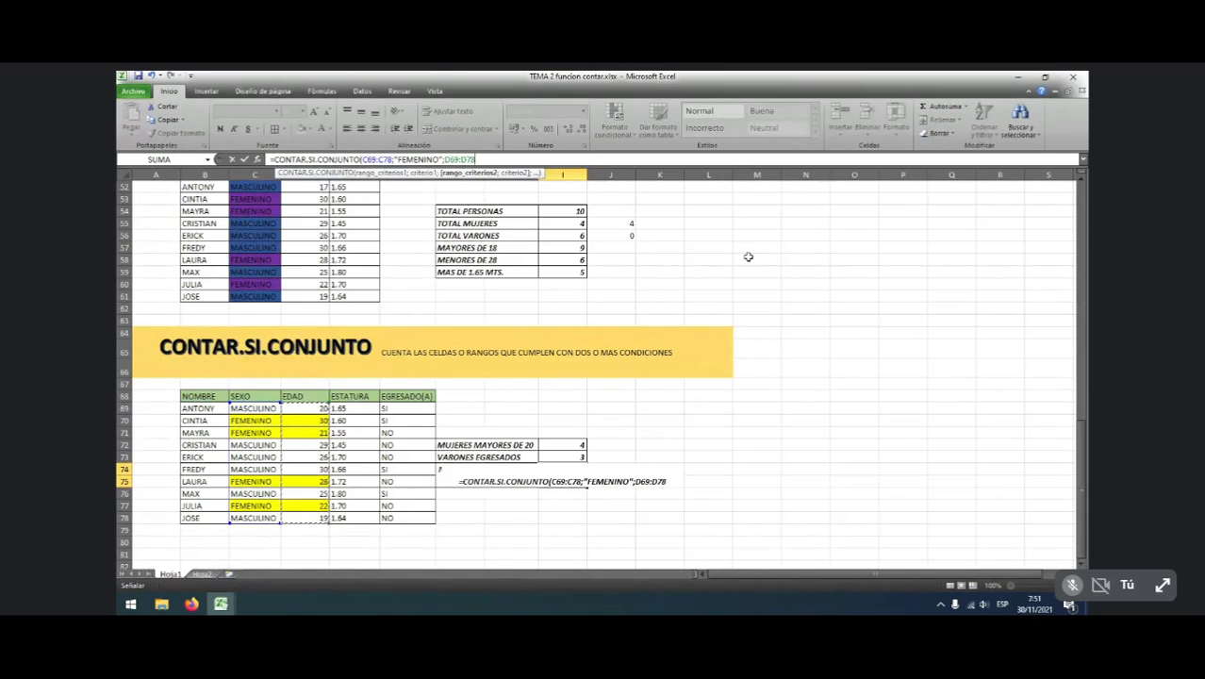
{"action": "type", "text": ";"}
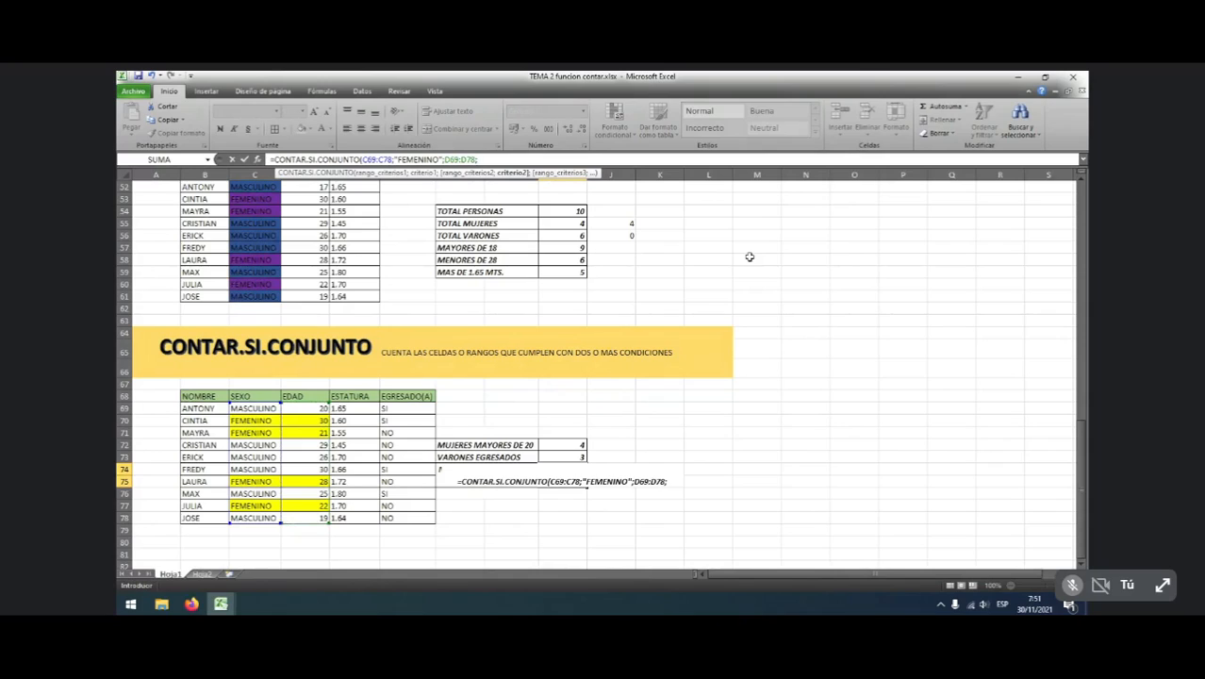
{"action": "type", "text": "\""}
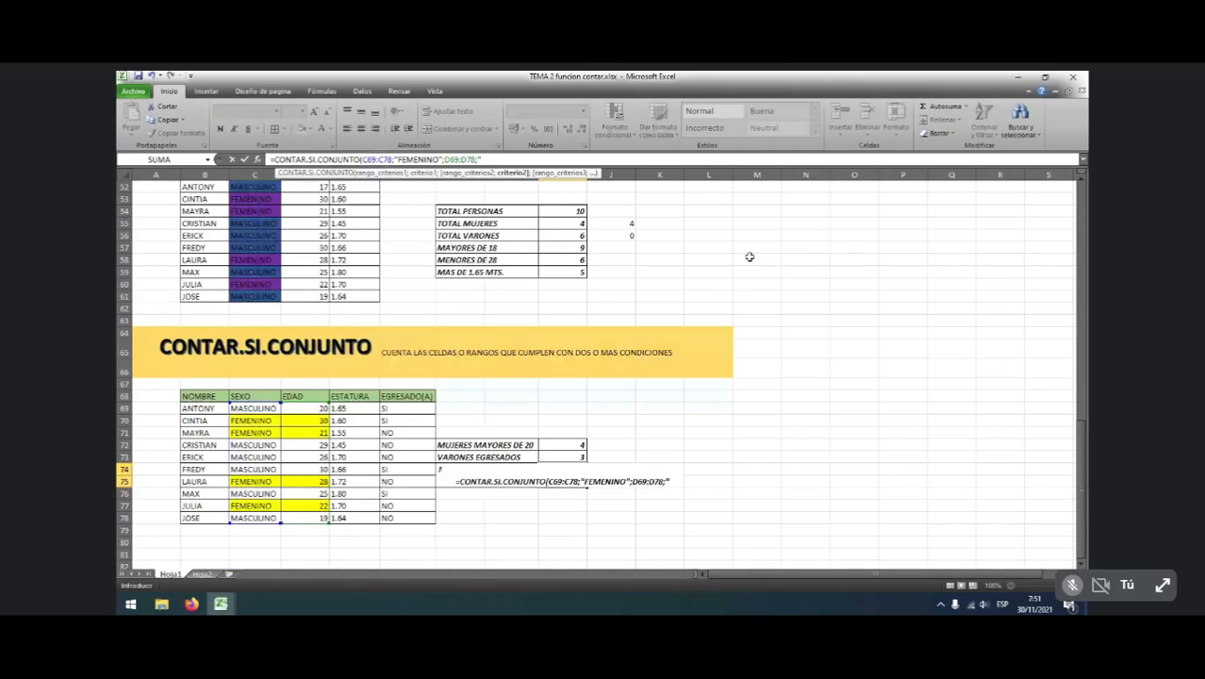
{"action": "type", "text": ">25\""}
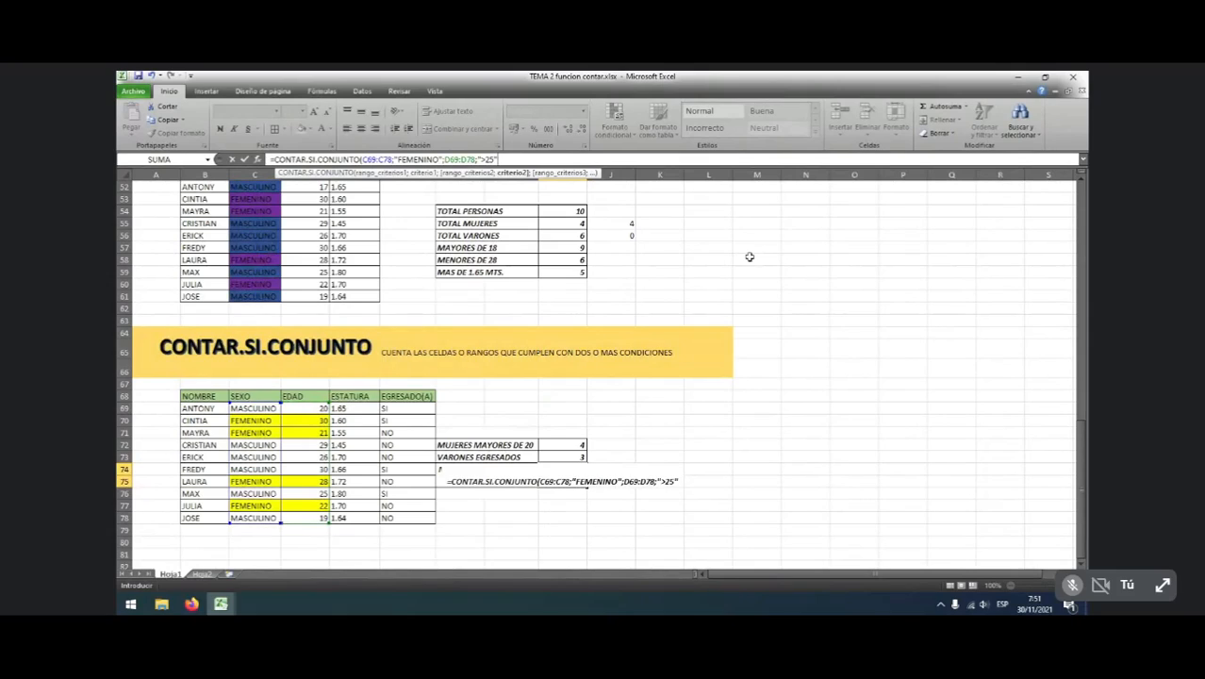
Add the EGRESADO(A) range F69:F78 with the criterion "no" as the third condition and complete the I74 formula
{"action": "type", "text": ";"}
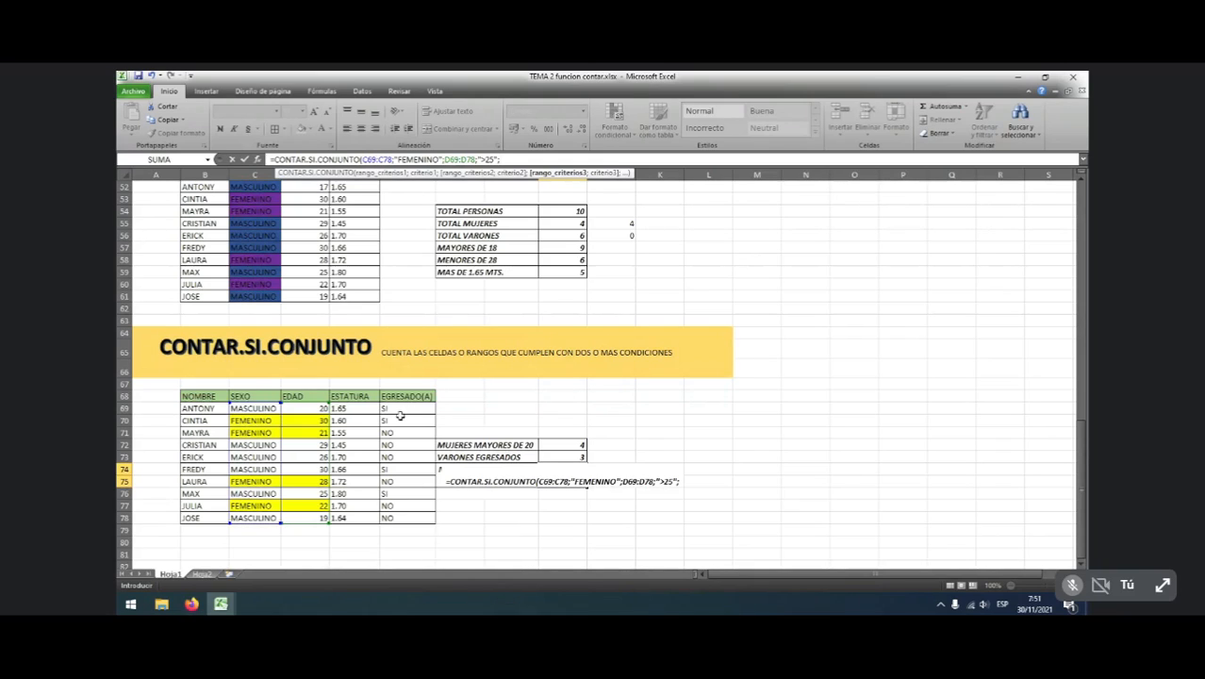
{"action": "left_click_drag", "start_coordinate": [404, 412], "coordinate": [404, 522]}
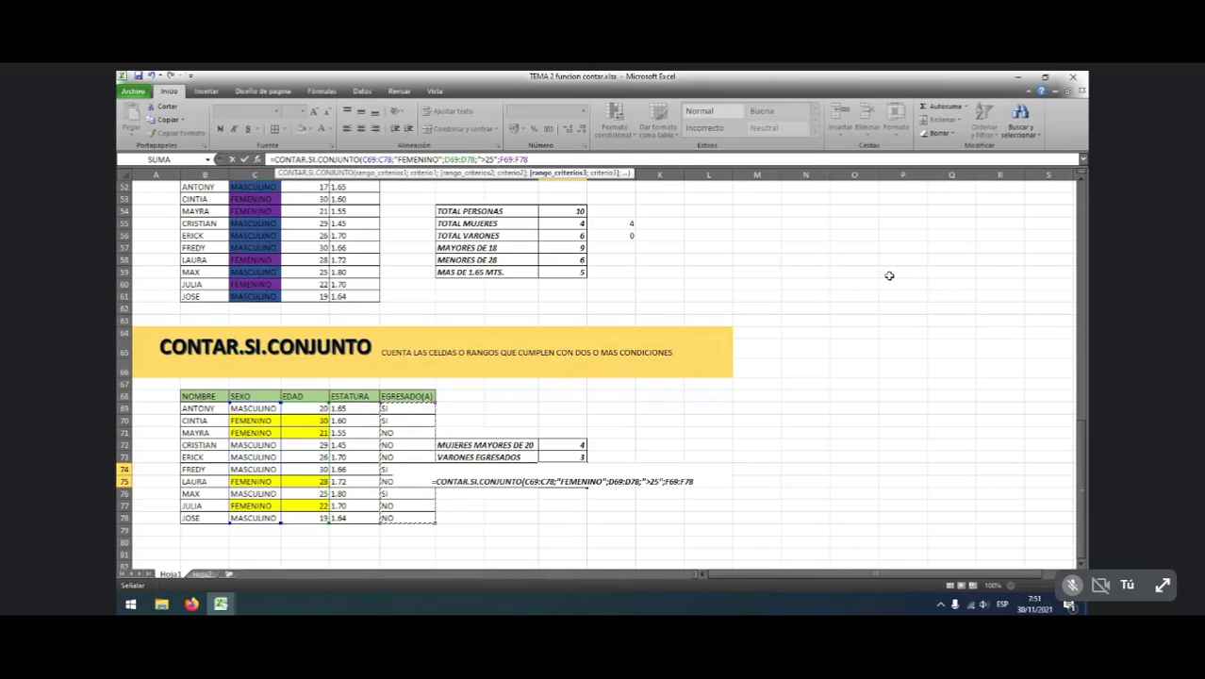
{"action": "type", "text": ";"}
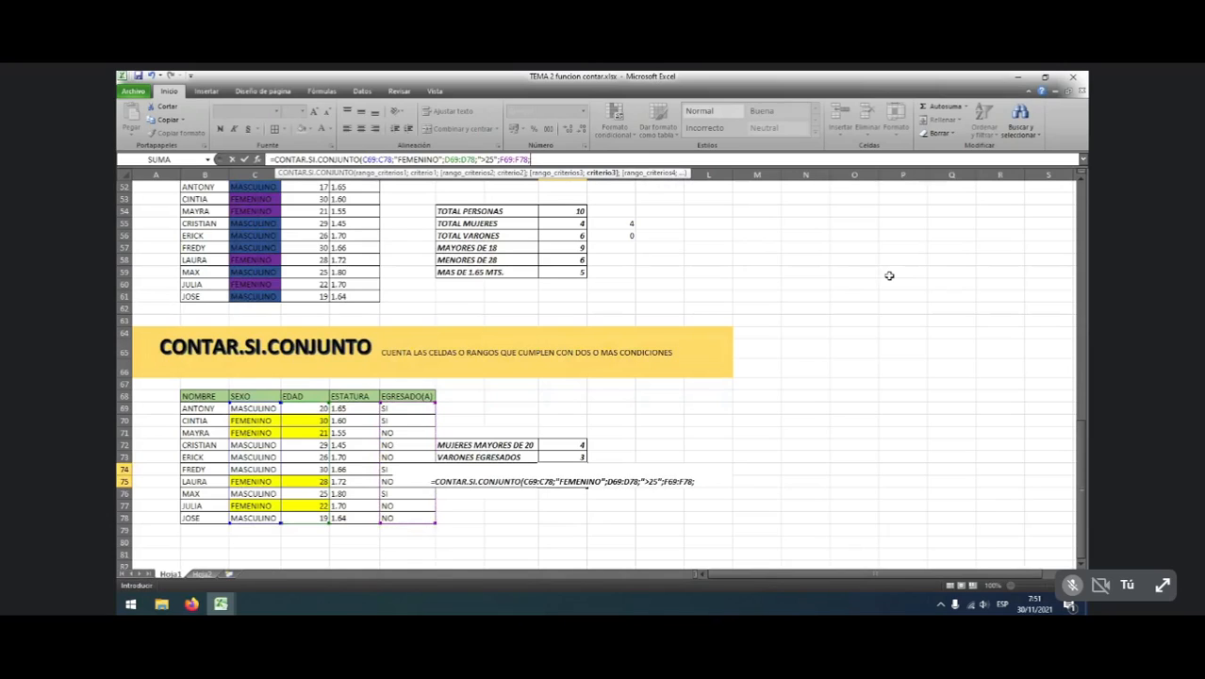
{"action": "type", "text": "\"no\""}
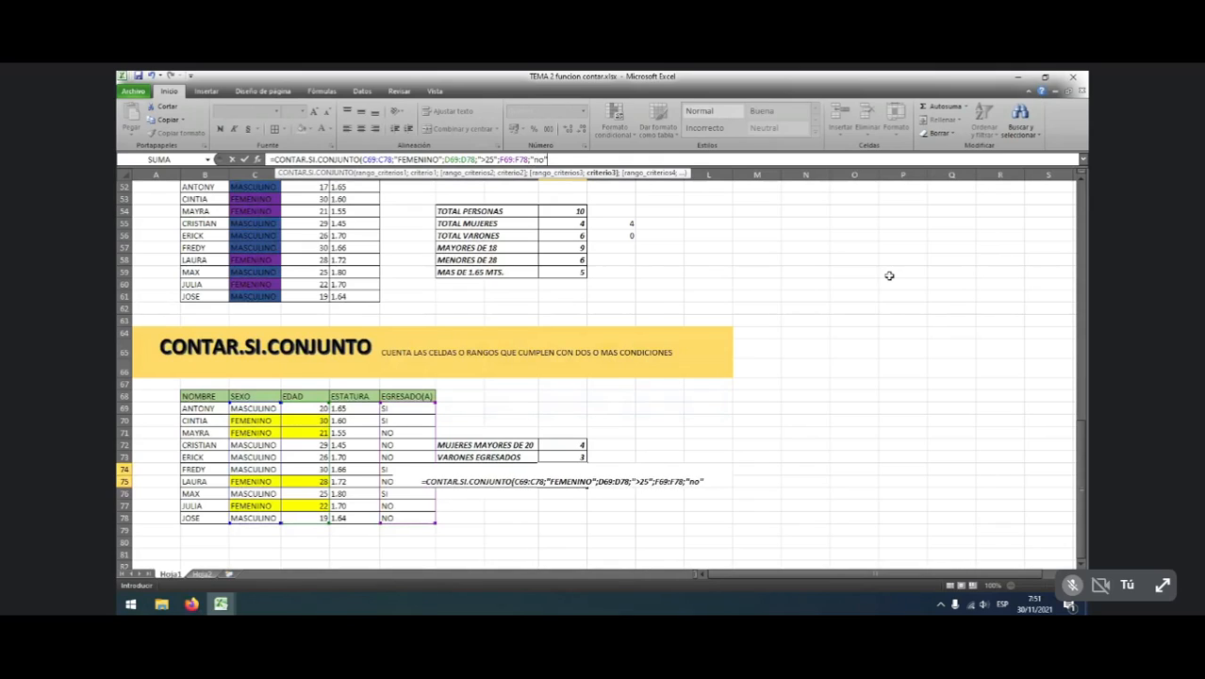
{"action": "type", "text": ")"}
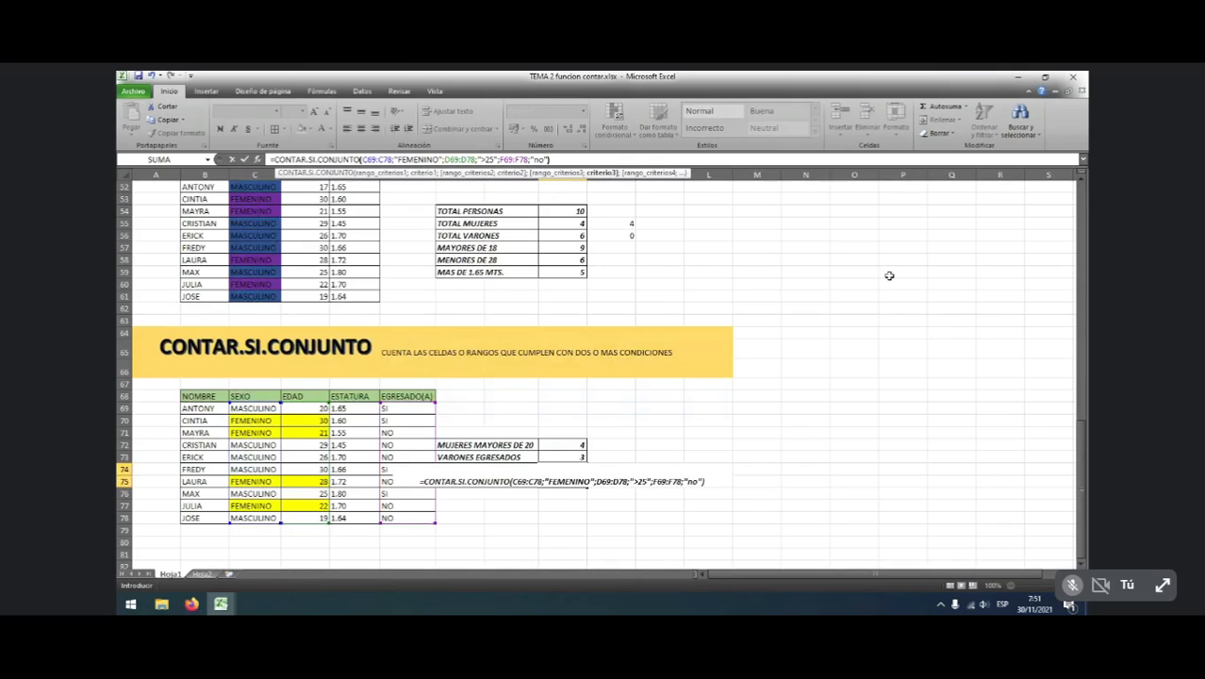
{"action": "key", "text": "Return"}
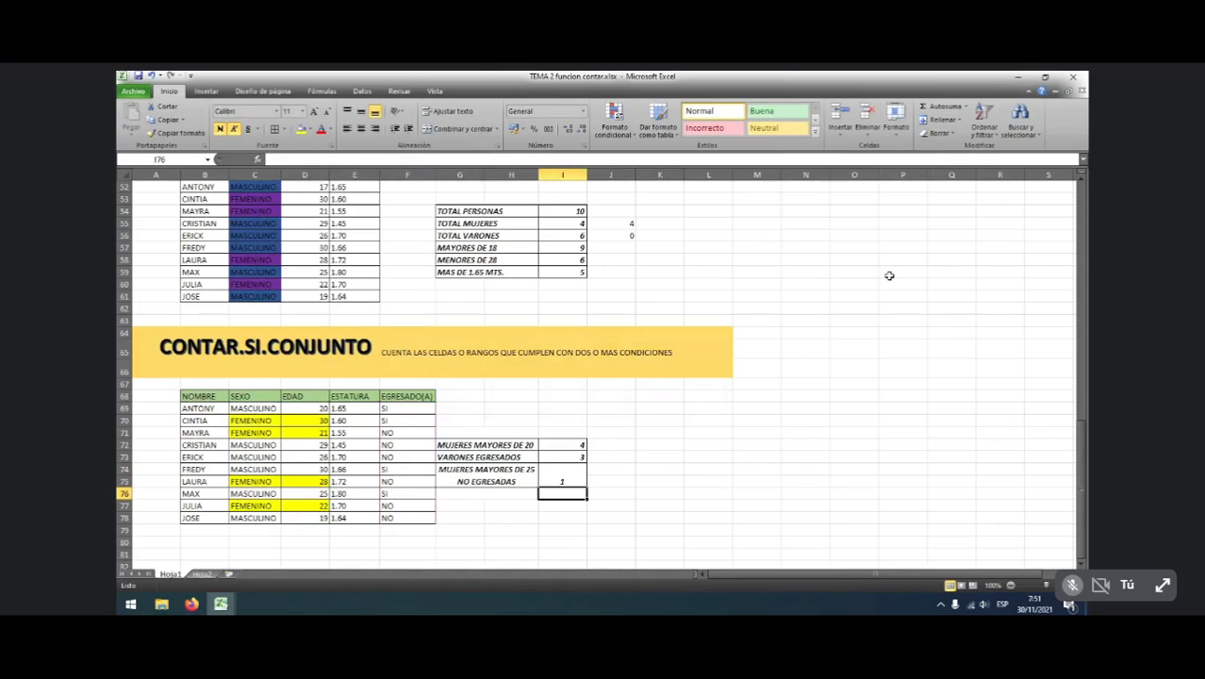
Review the counting function sections of Hoja1, from CONTAR to CONTAR.SI.CONJUNTO
{"action": "scroll", "coordinate": [524, 490], "scroll_direction": "up", "scroll_amount": 4}
{"action": "scroll", "coordinate": [525, 434], "scroll_direction": "up", "scroll_amount": 6}
{"action": "scroll", "coordinate": [524, 434], "scroll_direction": "down", "scroll_amount": 7}
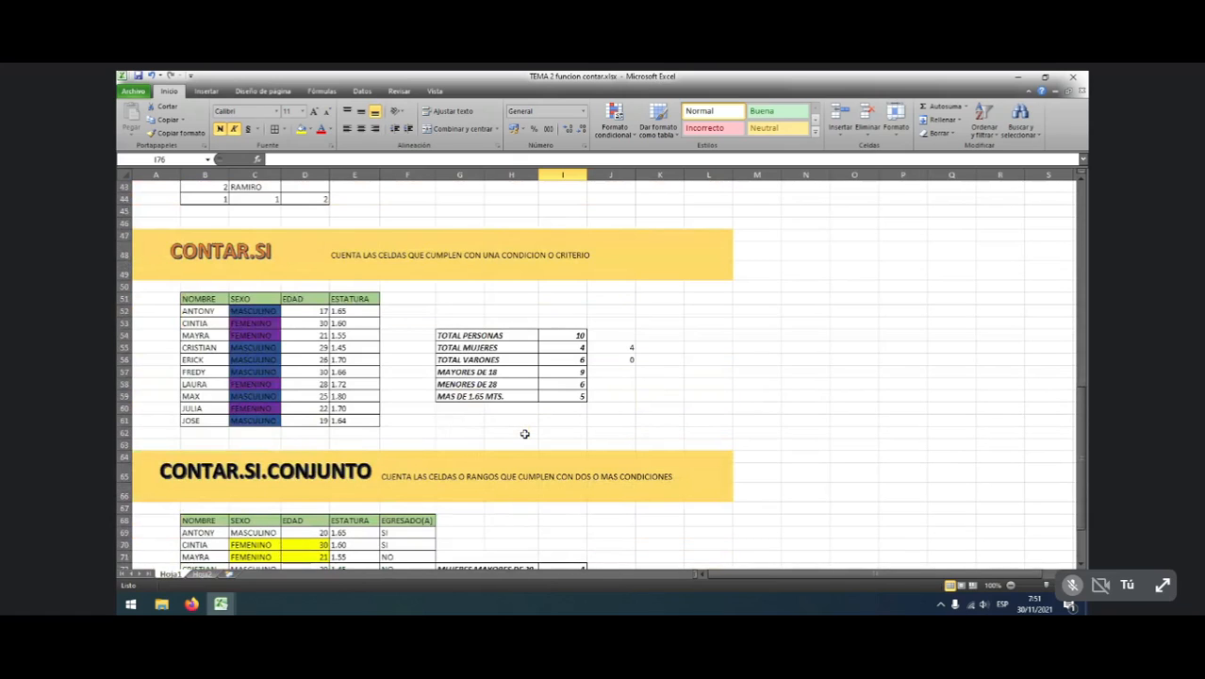
{"action": "scroll", "coordinate": [524, 434], "scroll_direction": "down", "scroll_amount": 9}
{"action": "scroll", "coordinate": [525, 434], "scroll_direction": "up", "scroll_amount": 8}
{"action": "scroll", "coordinate": [524, 434], "scroll_direction": "up", "scroll_amount": 15}
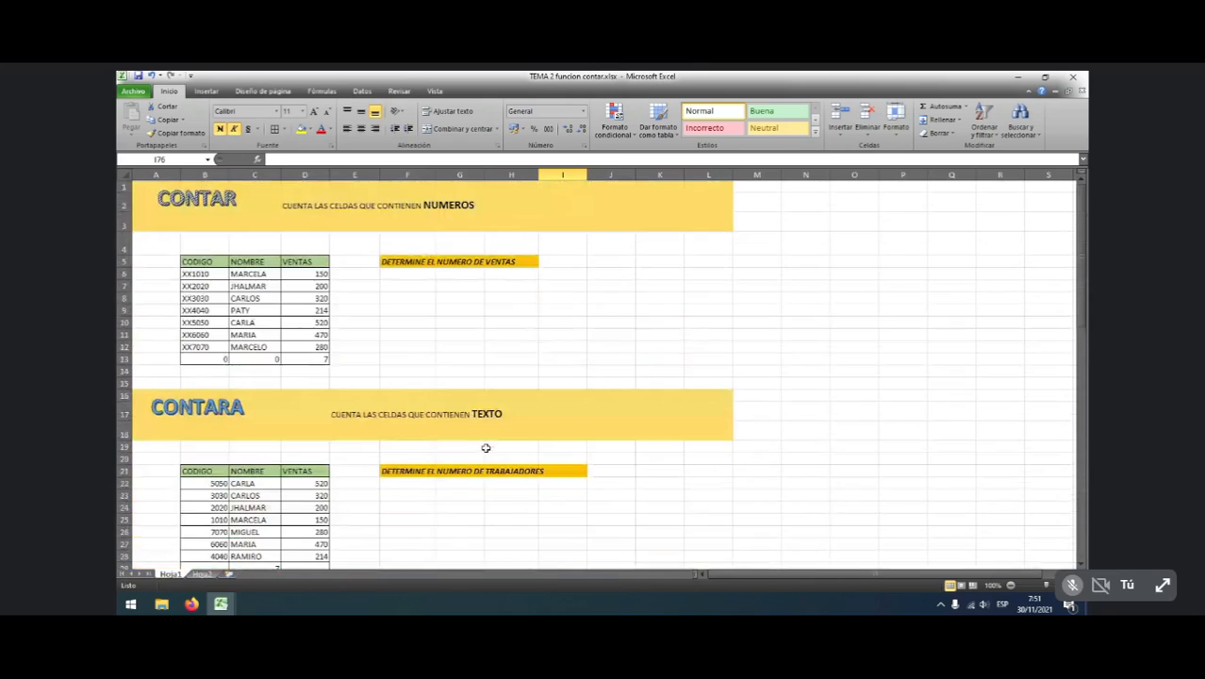
{"action": "scroll", "coordinate": [485, 448], "scroll_direction": "down", "scroll_amount": 15}
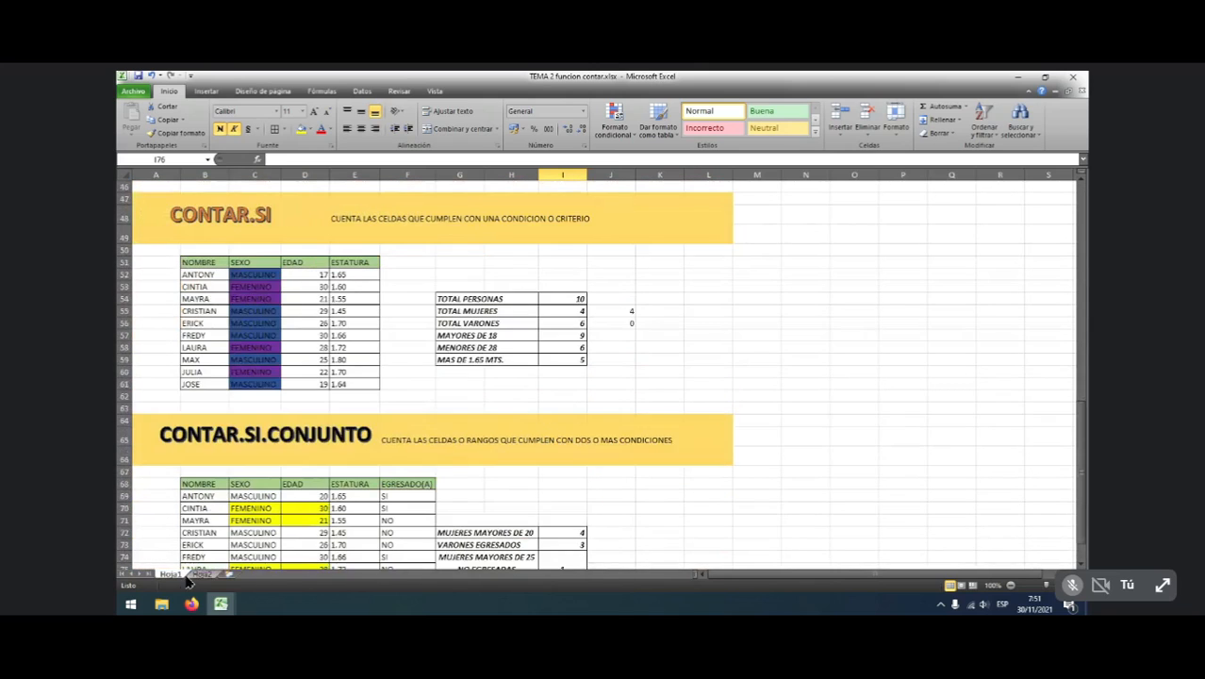
Open Hoja2 and look over the student grades table and its list of counting exercises
{"action": "left_click", "coordinate": [200, 573]}
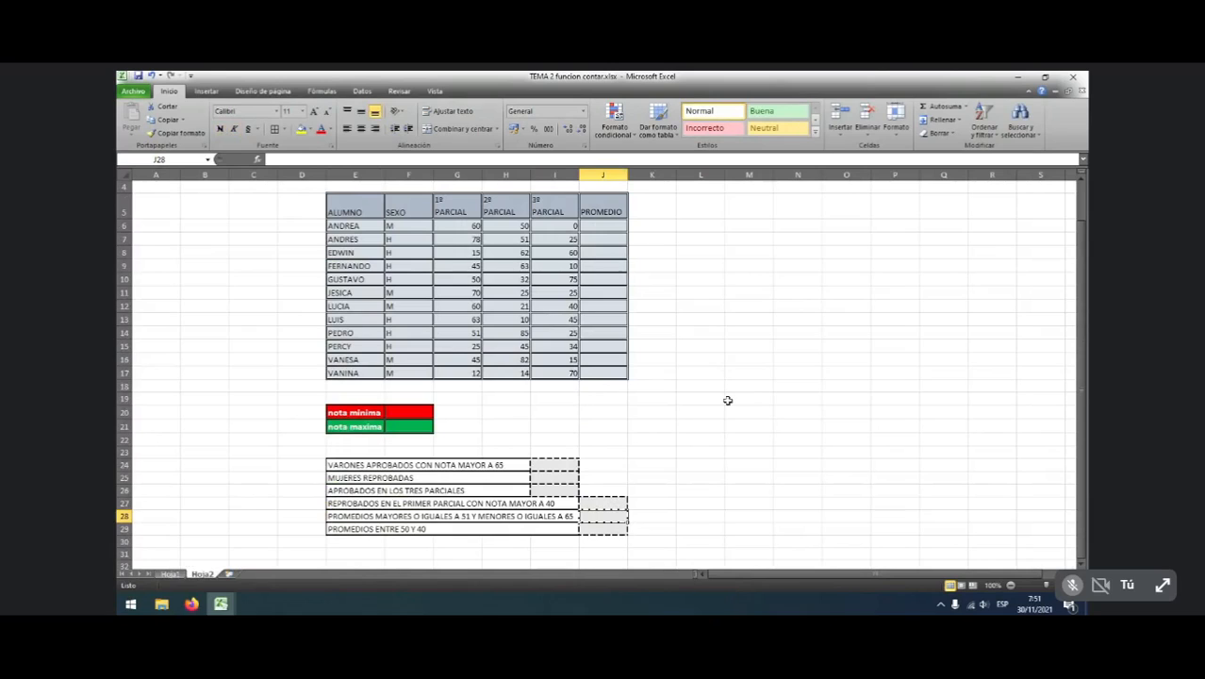
{"action": "scroll", "coordinate": [617, 464], "scroll_direction": "up", "scroll_amount": 1}
{"action": "scroll", "coordinate": [618, 464], "scroll_direction": "down", "scroll_amount": 4}
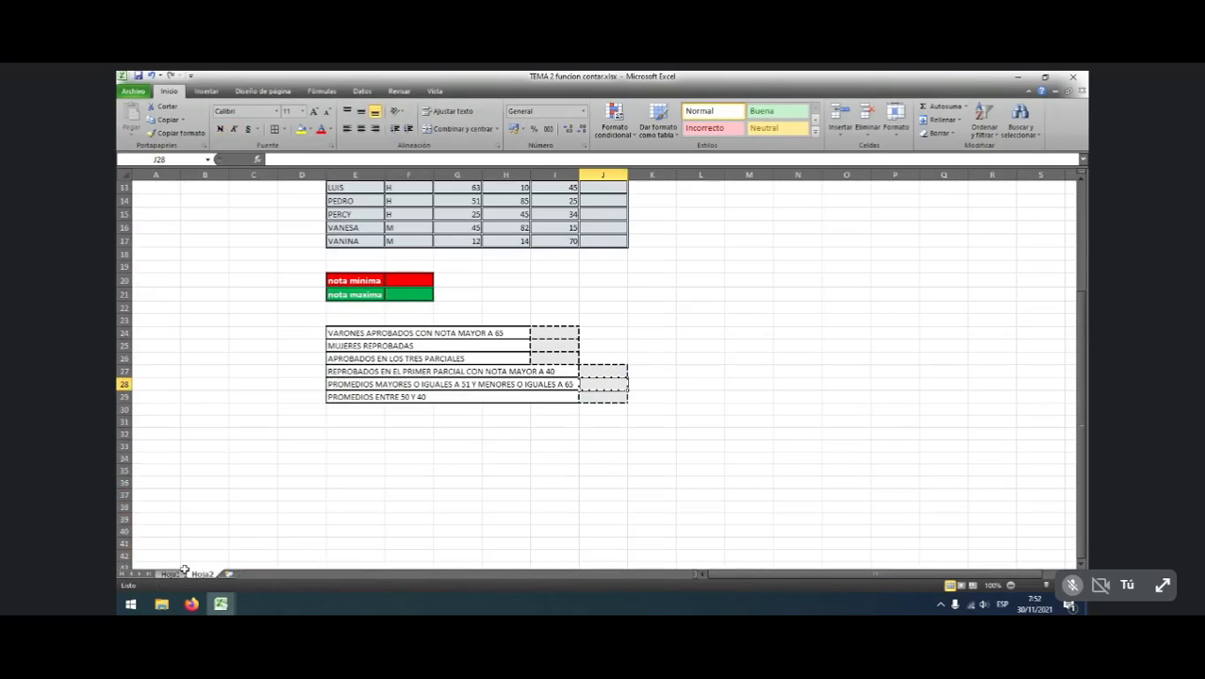
Return to Hoja1 and review the CONTAR.SI and CONTAR.SI.CONJUNTO tables, including the MAYORES DE 18 formula
{"action": "left_click", "coordinate": [176, 574]}
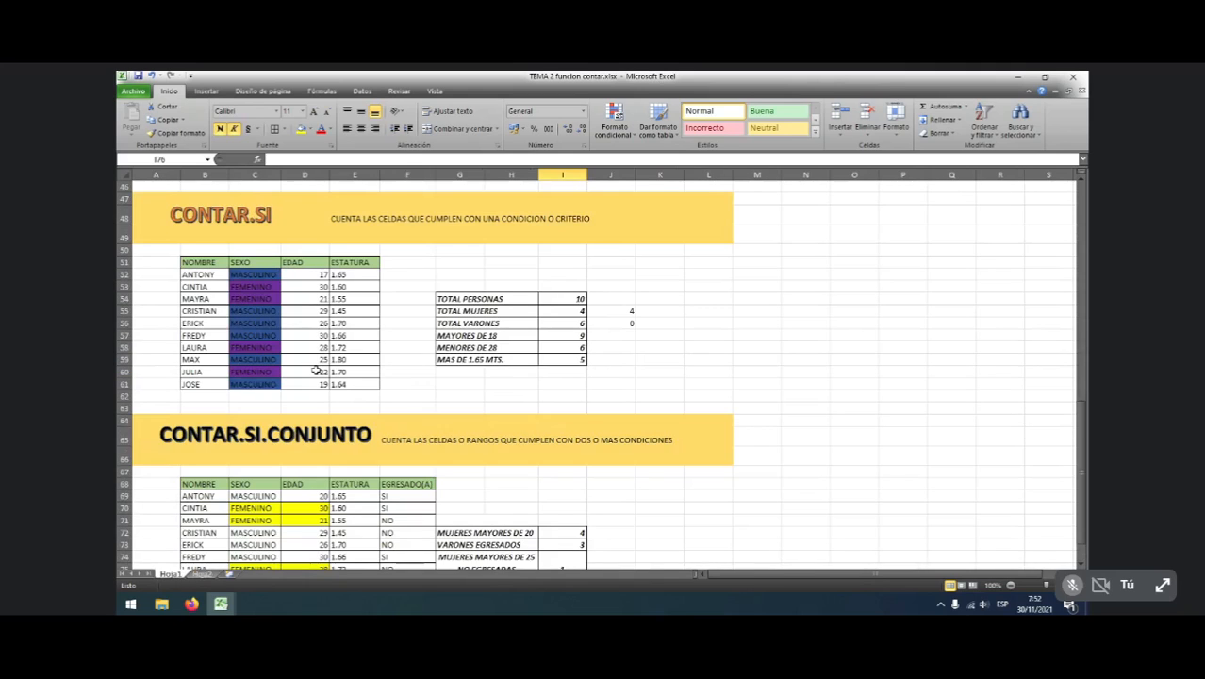
{"action": "scroll", "coordinate": [459, 417], "scroll_direction": "down", "scroll_amount": 8}
{"action": "scroll", "coordinate": [461, 417], "scroll_direction": "up", "scroll_amount": 8}
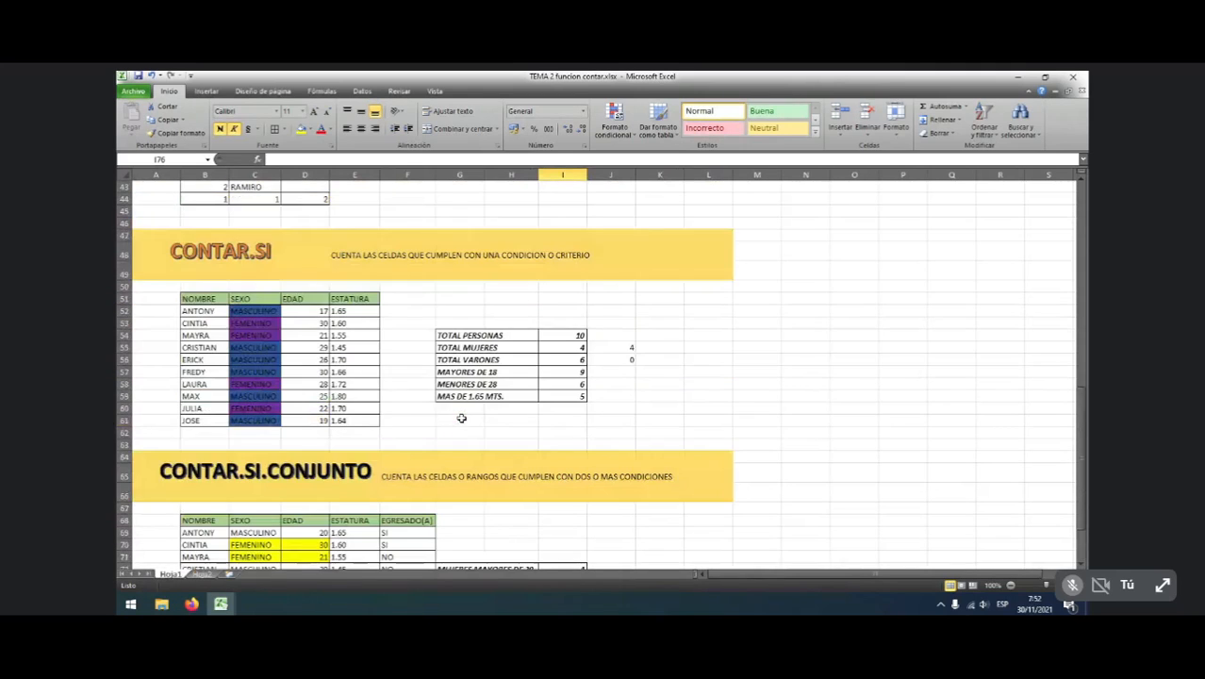
{"action": "scroll", "coordinate": [461, 418], "scroll_direction": "down", "scroll_amount": 2}
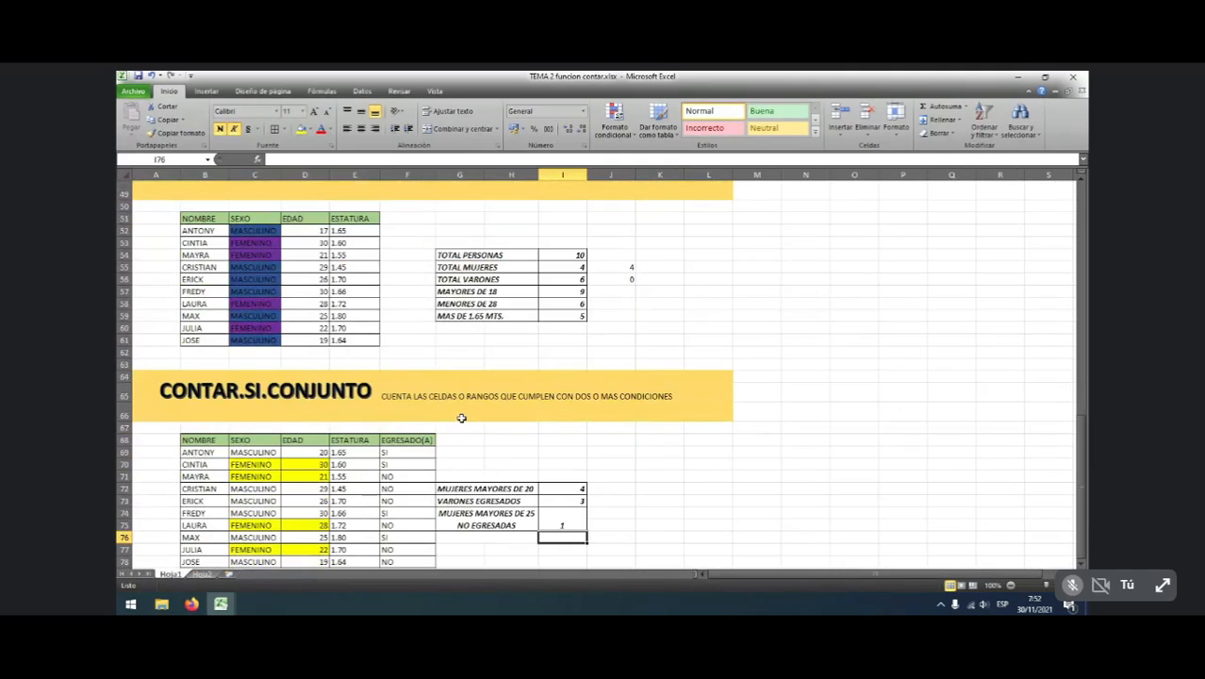
{"action": "scroll", "coordinate": [461, 418], "scroll_direction": "down", "scroll_amount": 1}
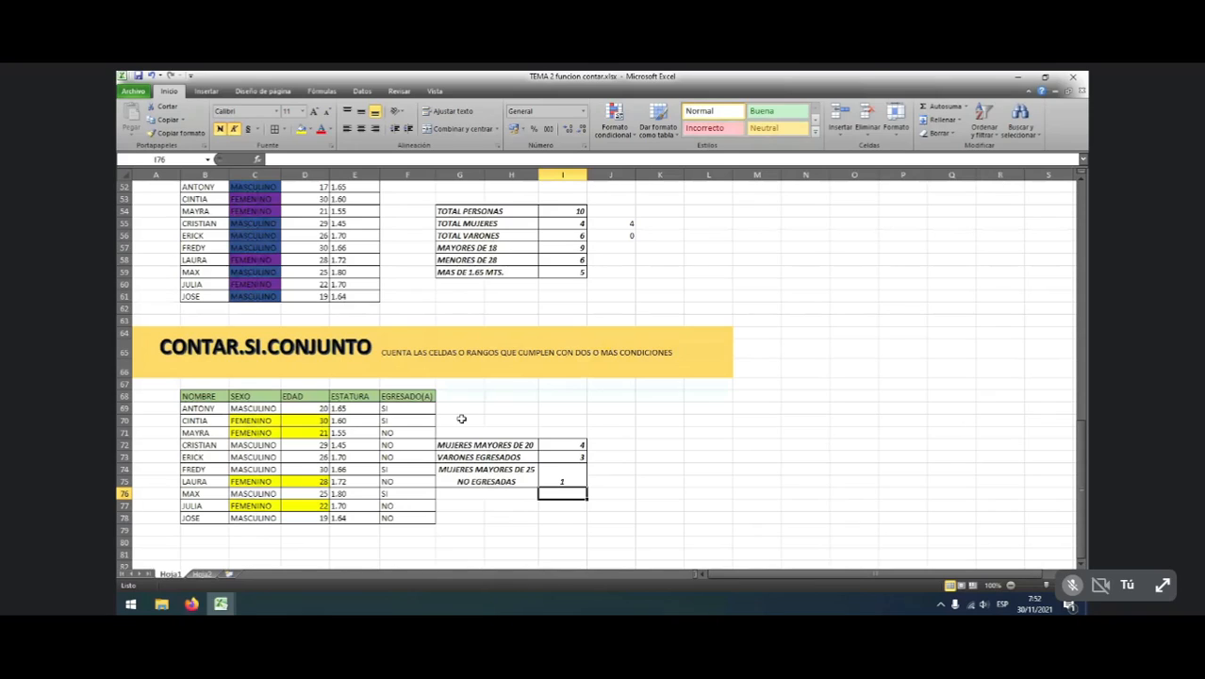
{"action": "key", "text": "XF86AudioRaiseVolume"}
{"action": "scroll", "coordinate": [461, 418], "scroll_direction": "up", "scroll_amount": 4}
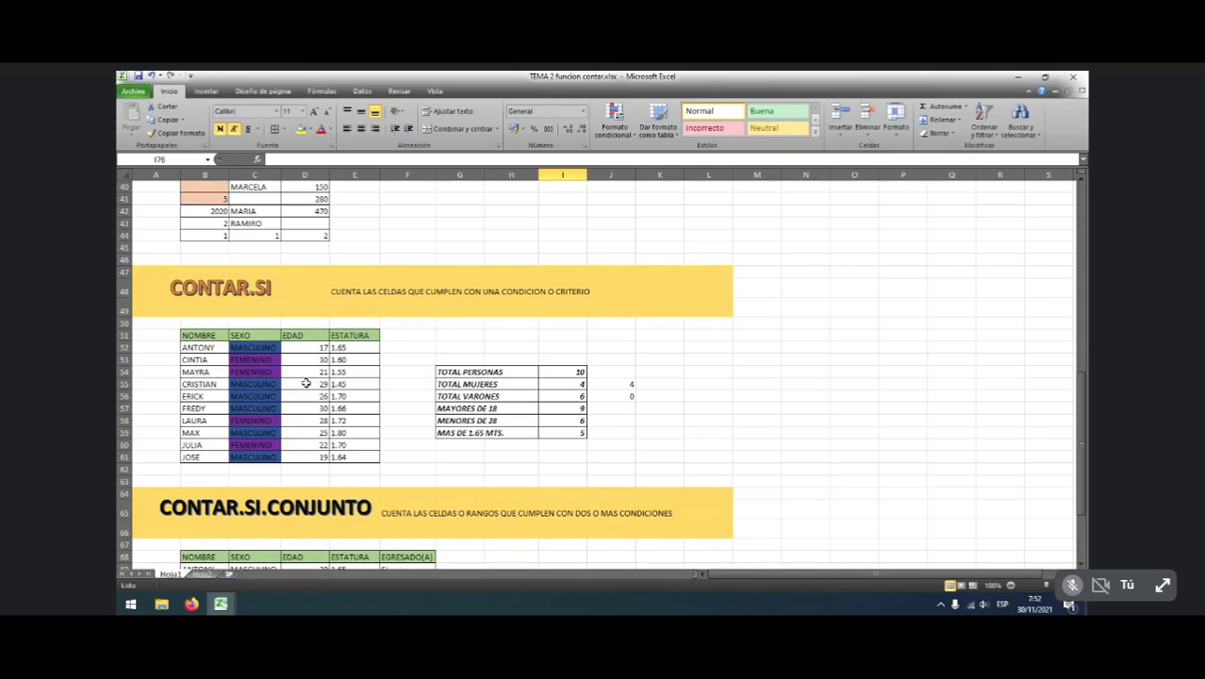
{"action": "left_click", "coordinate": [575, 406]}
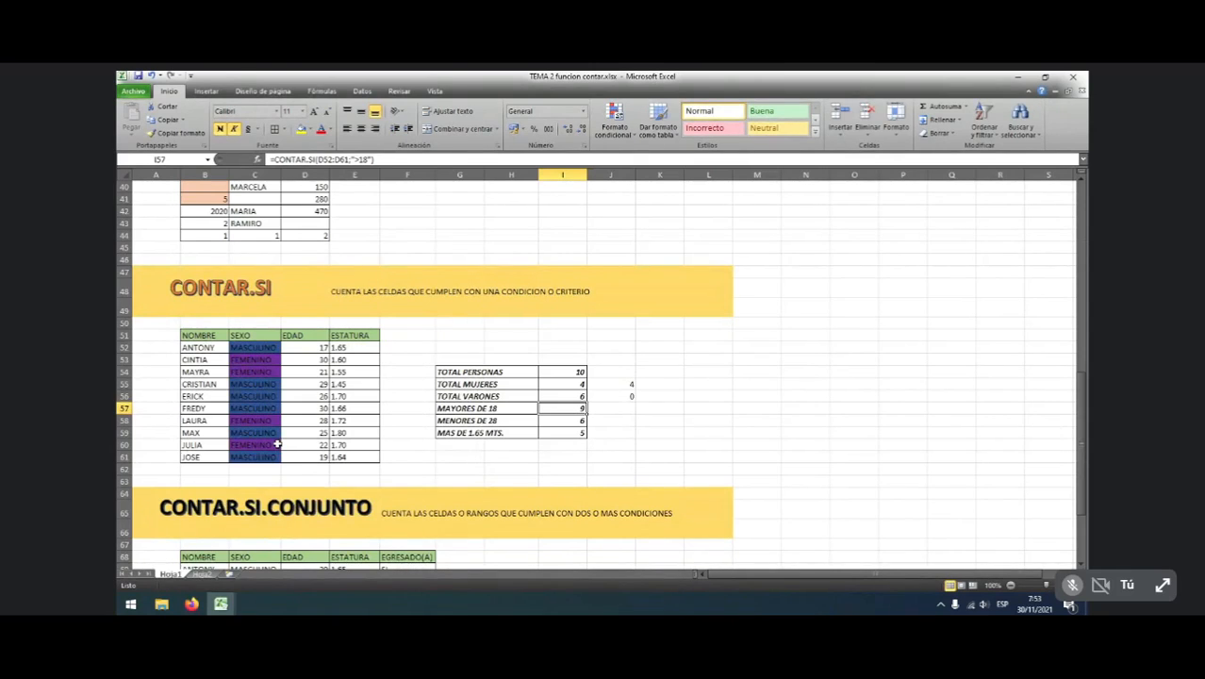
{"action": "left_click", "coordinate": [254, 396]}
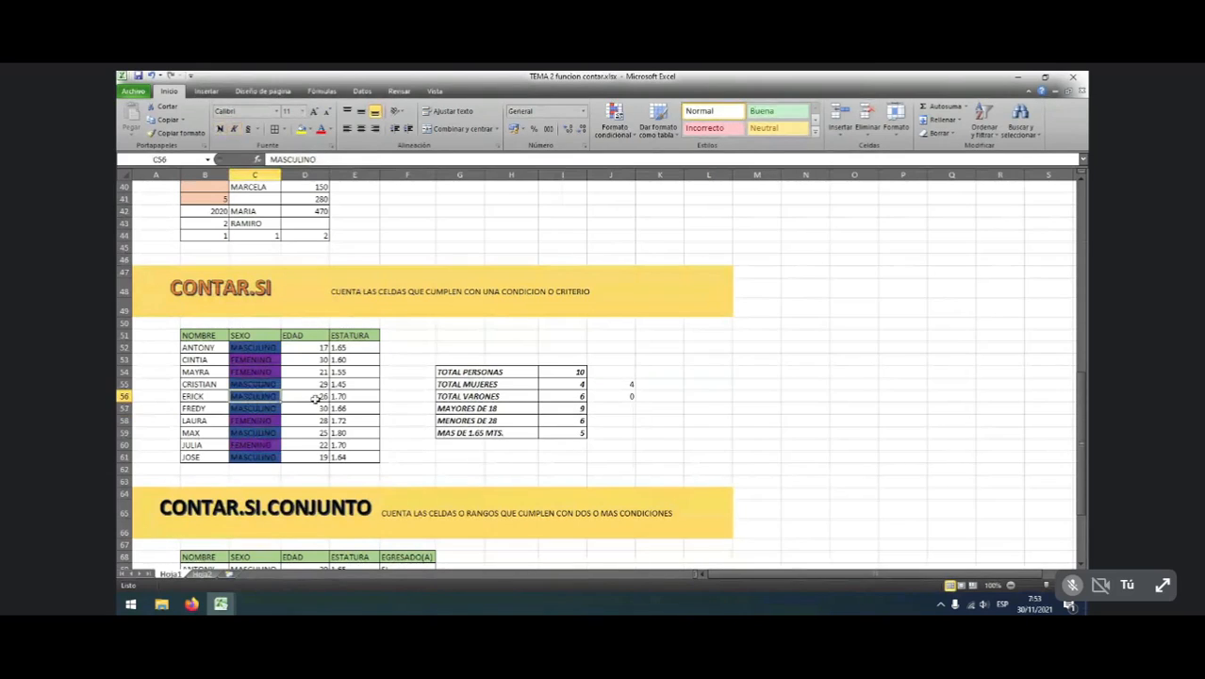
{"action": "left_click", "coordinate": [566, 409]}
{"action": "left_click", "coordinate": [659, 457]}
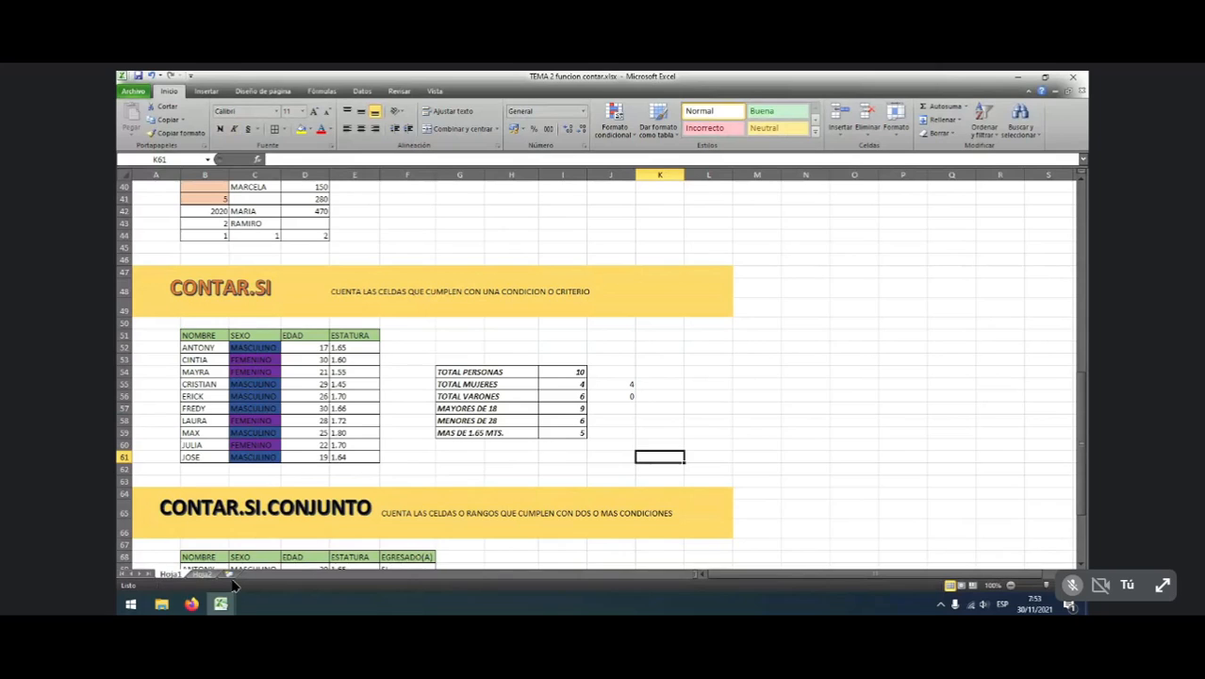
On Hoja2, average the three partial grades G6:I6 in J6 with PROMEDIO and fill the formula down to J17
{"action": "left_click", "coordinate": [203, 573]}
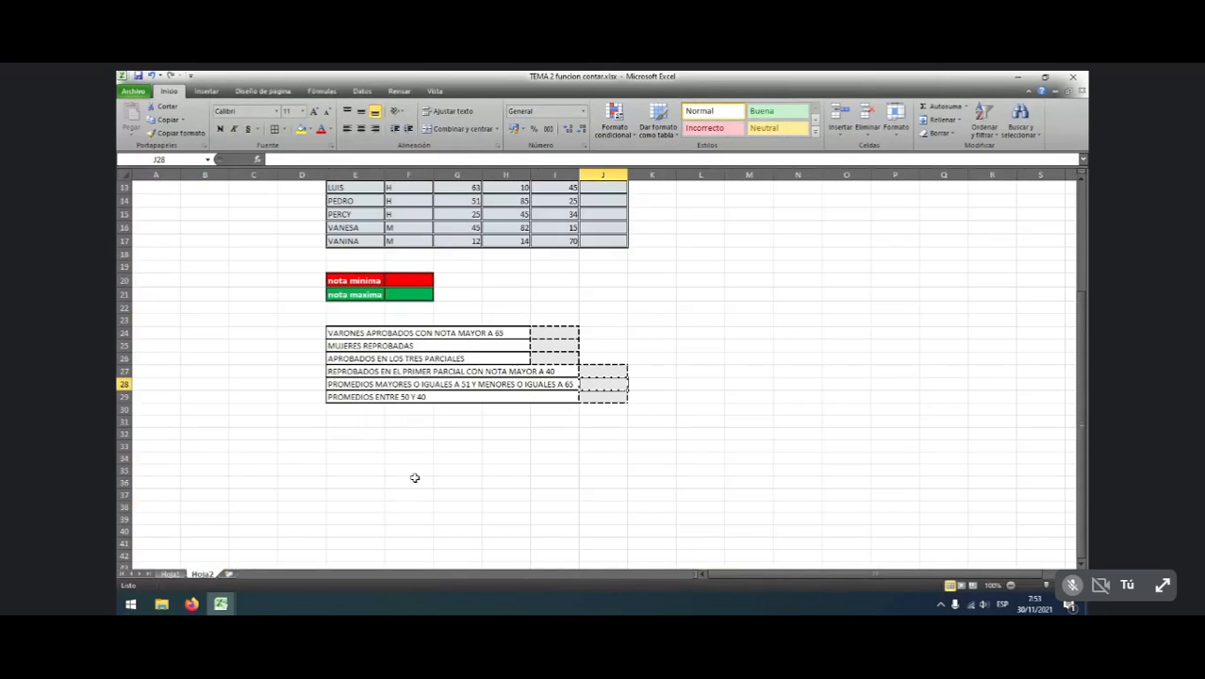
{"action": "scroll", "coordinate": [415, 478], "scroll_direction": "up", "scroll_amount": 4}
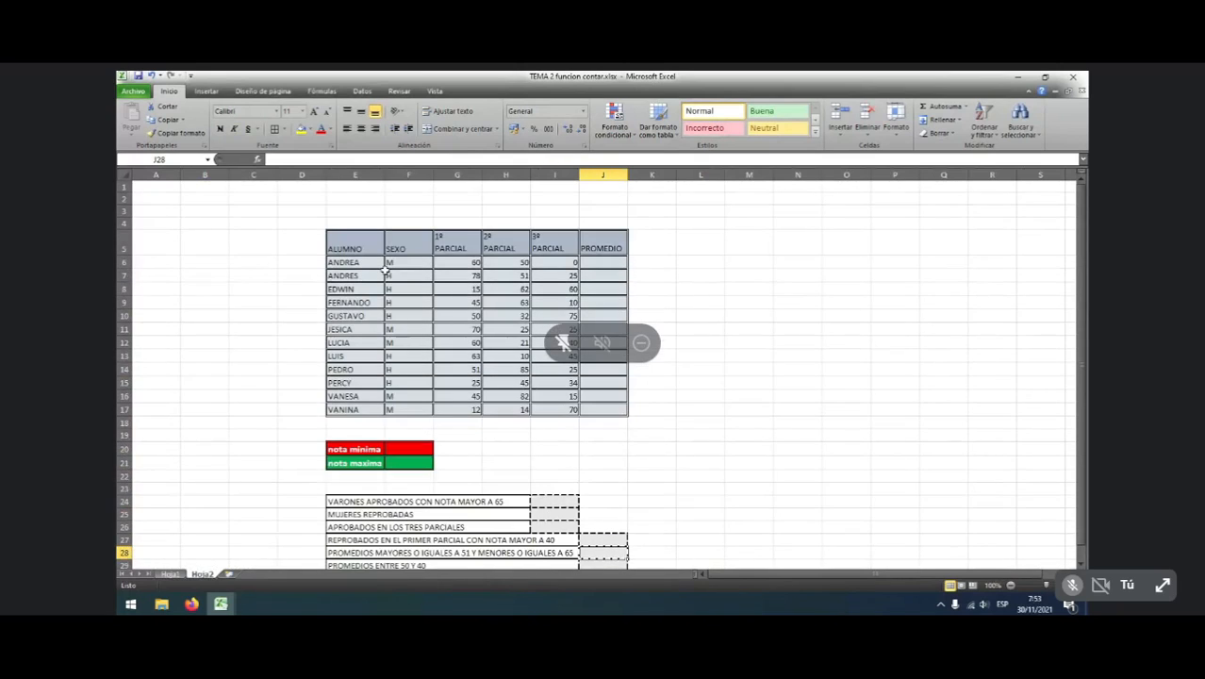
{"action": "left_click", "coordinate": [609, 260]}
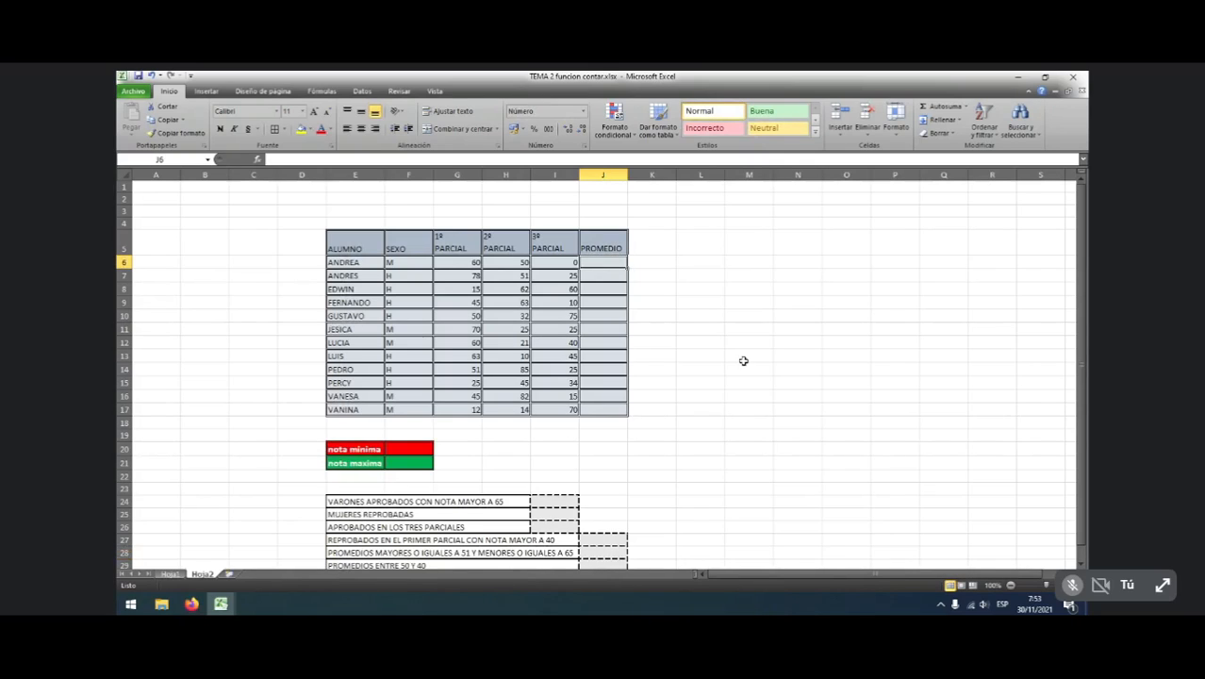
{"action": "type", "text": "="}
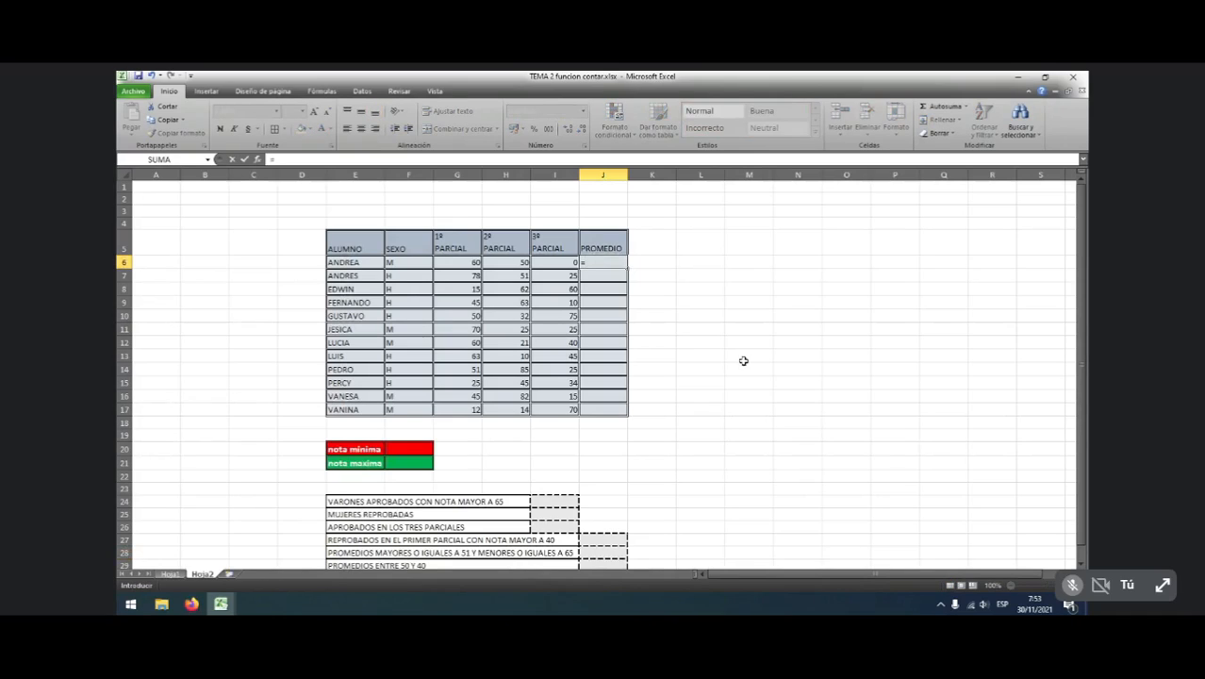
{"action": "type", "text": "PROMEDIO"}
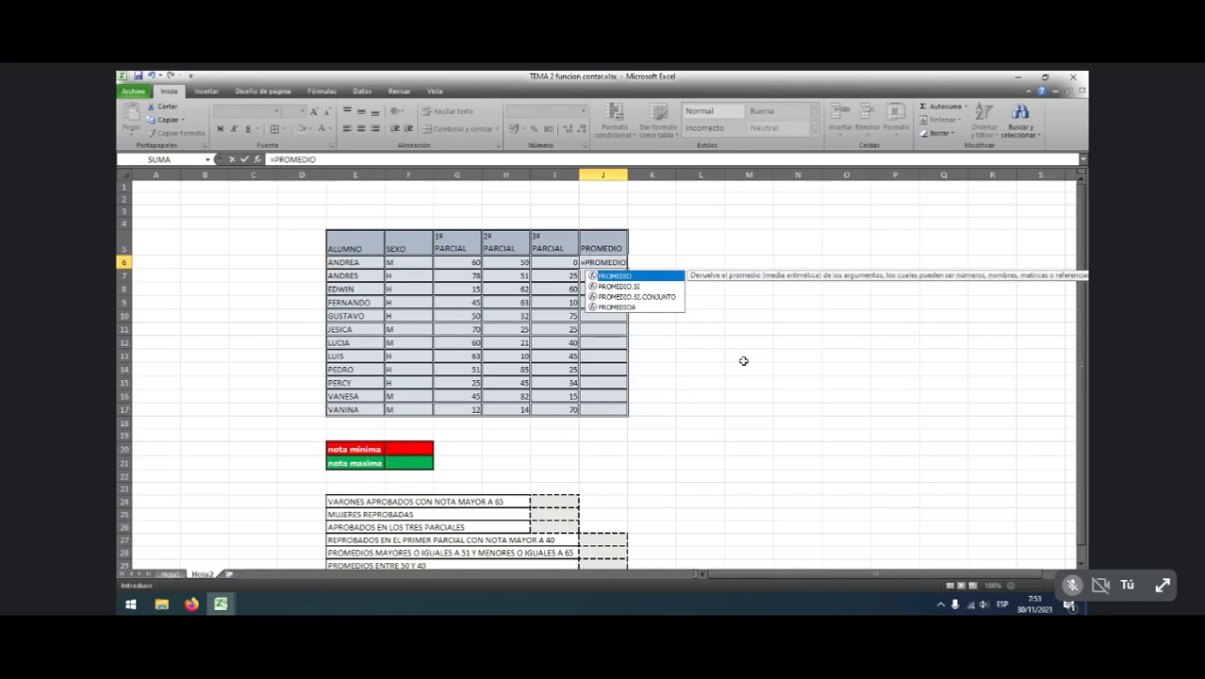
{"action": "type", "text": "("}
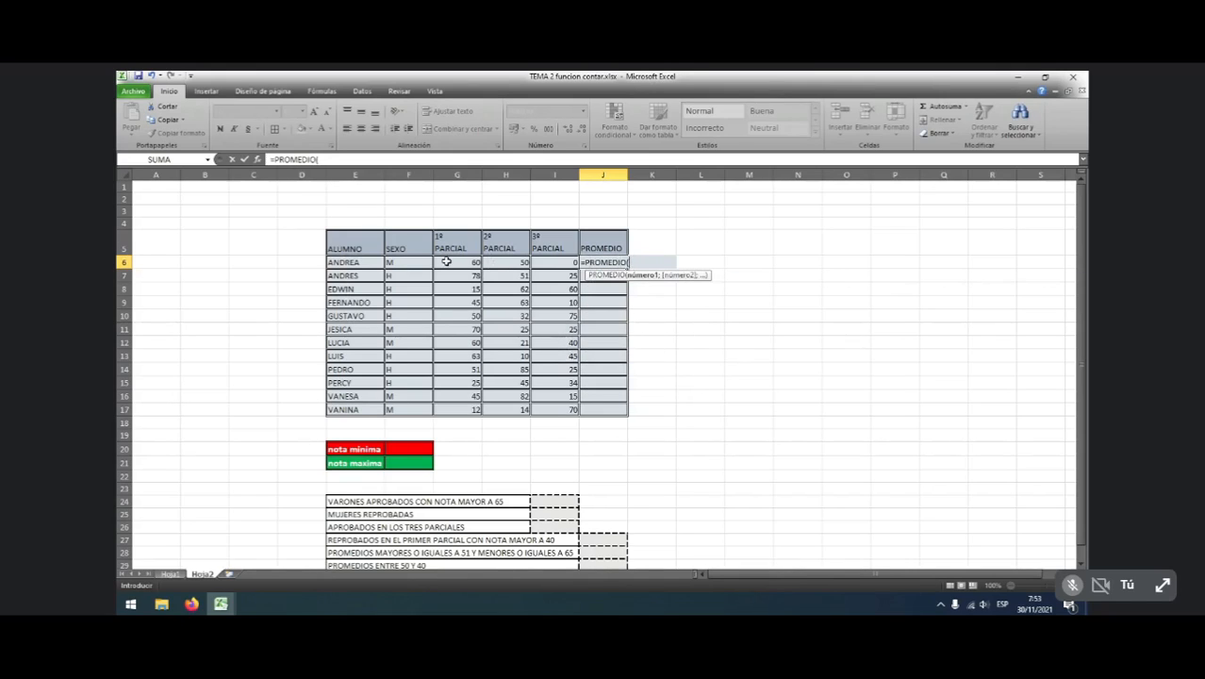
{"action": "left_click_drag", "start_coordinate": [449, 261], "coordinate": [548, 263]}
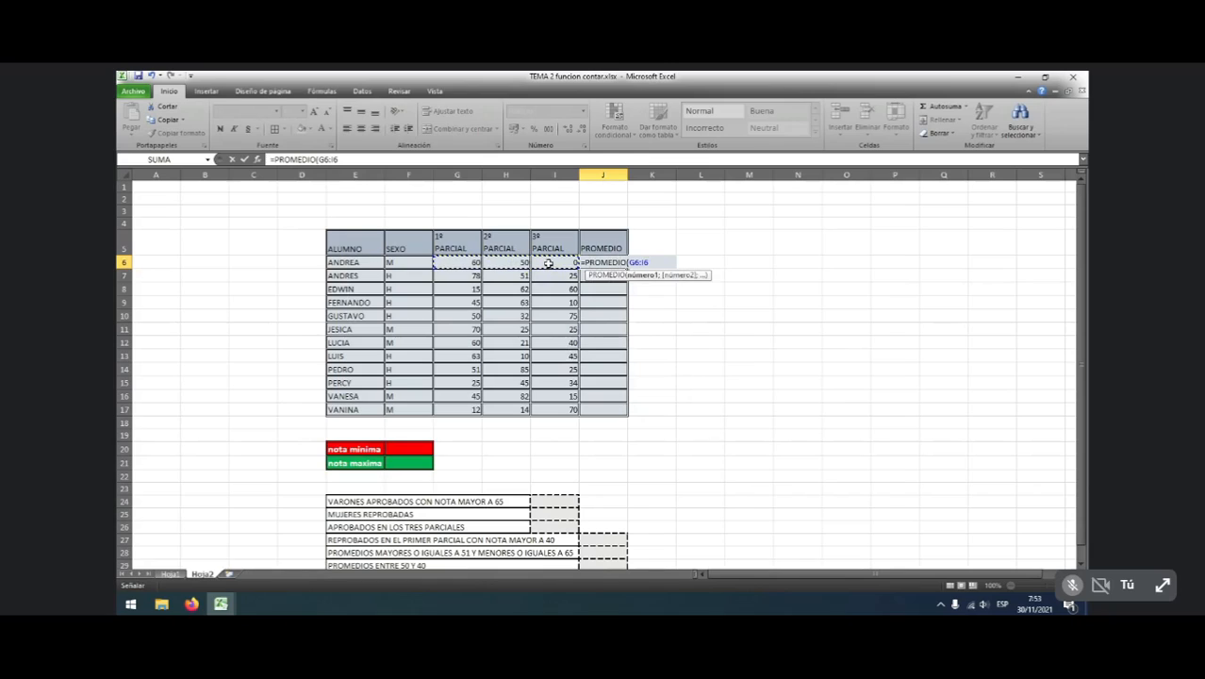
{"action": "key", "text": "Return"}
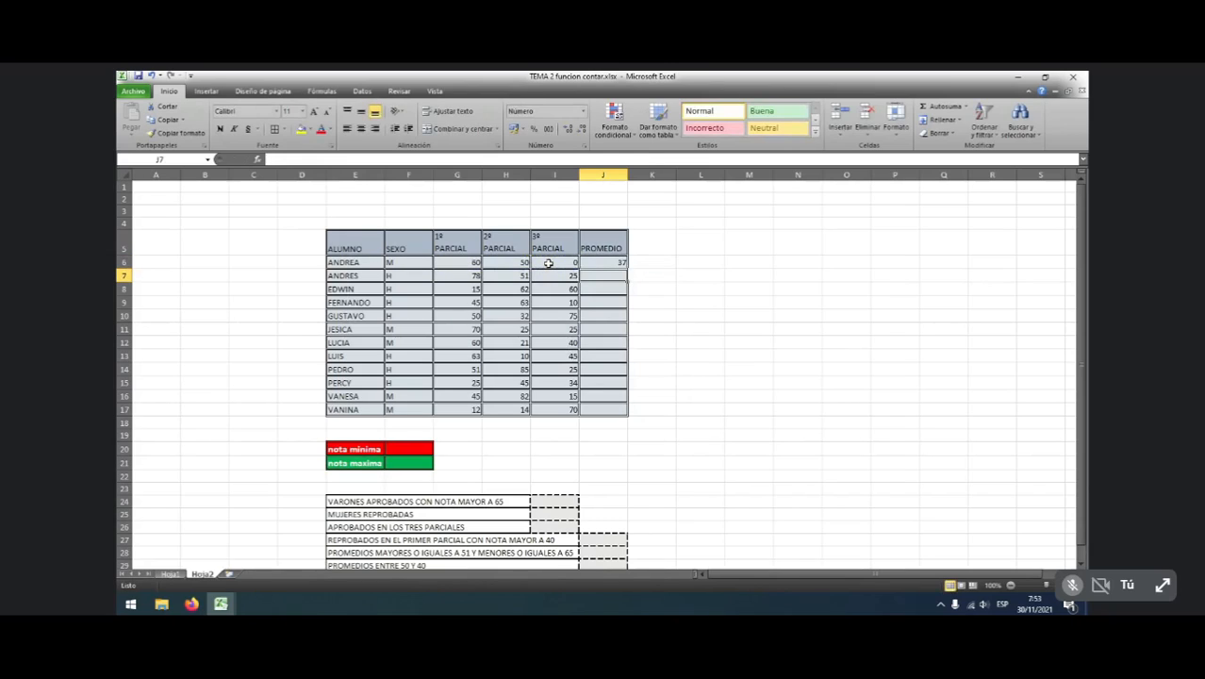
{"action": "left_click", "coordinate": [598, 263]}
{"action": "left_click_drag", "start_coordinate": [627, 267], "coordinate": [622, 412]}
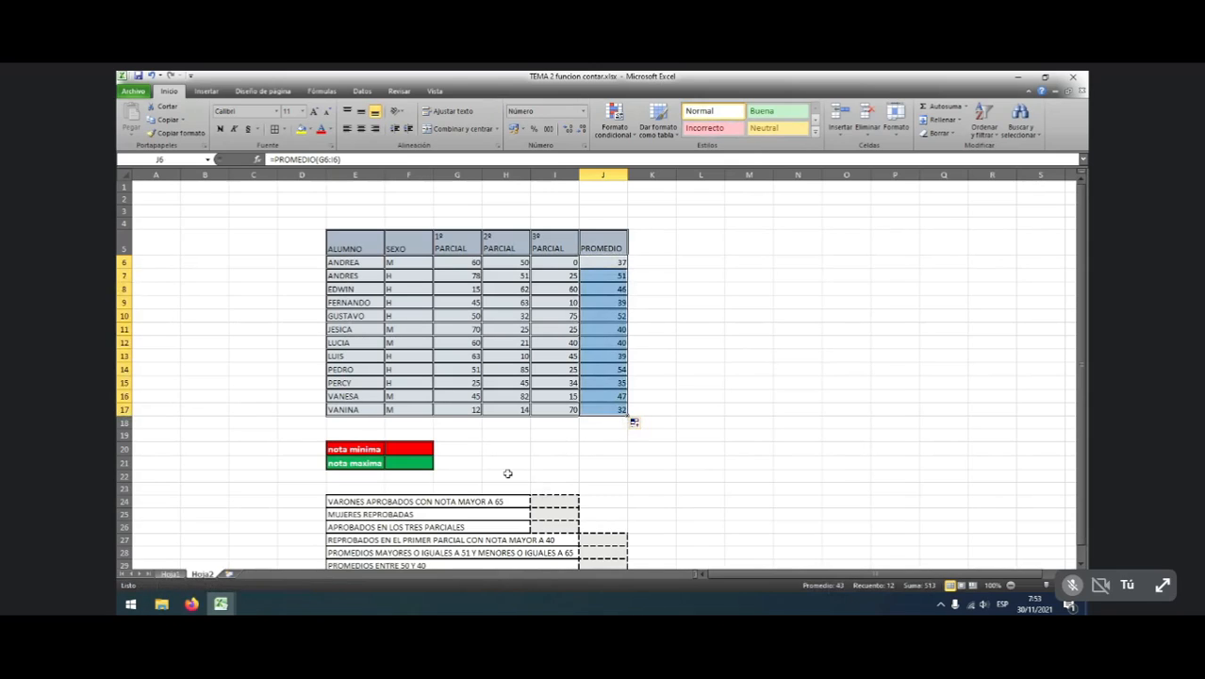
{"action": "left_click", "coordinate": [454, 449]}
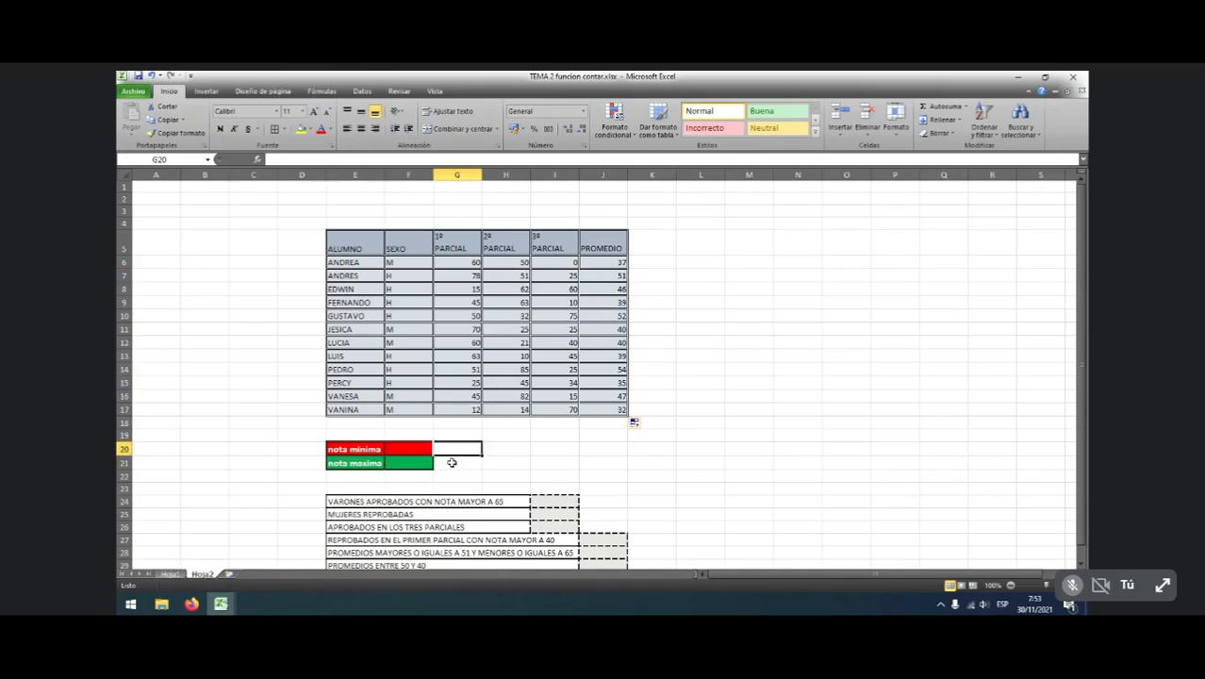
{"action": "left_click", "coordinate": [452, 463]}
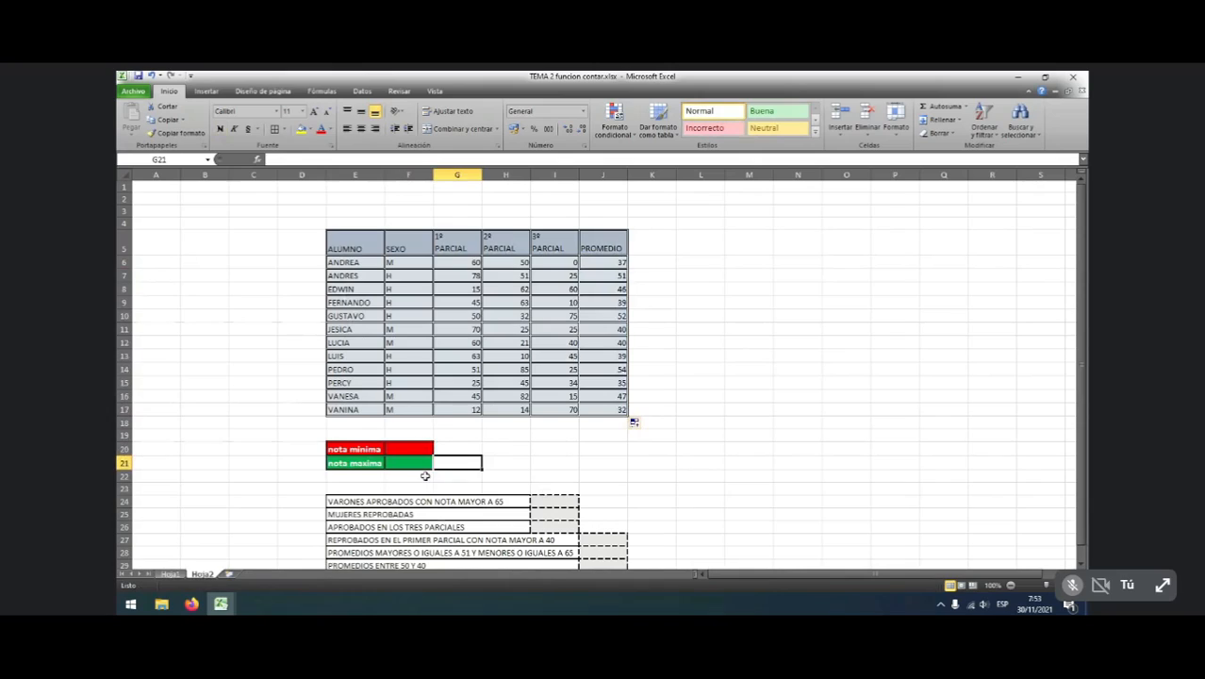
{"action": "left_click", "coordinate": [346, 460]}
{"action": "left_click", "coordinate": [456, 474]}
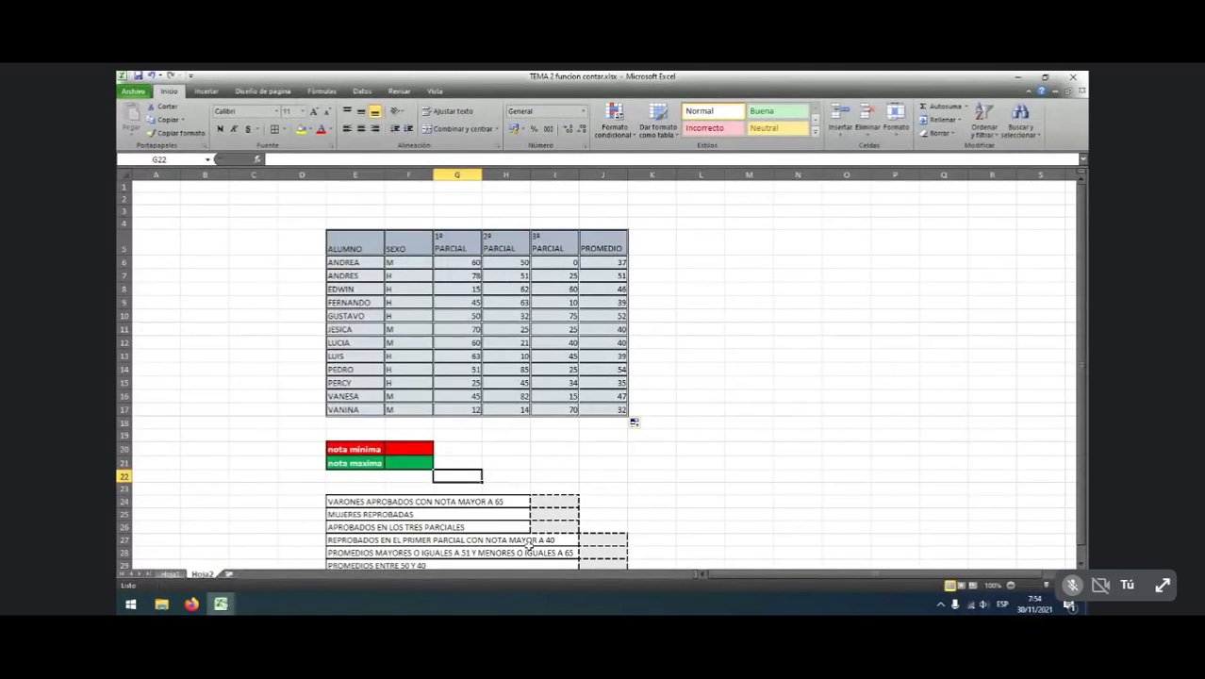
{"action": "left_click", "coordinate": [450, 436]}
{"action": "left_click", "coordinate": [421, 450]}
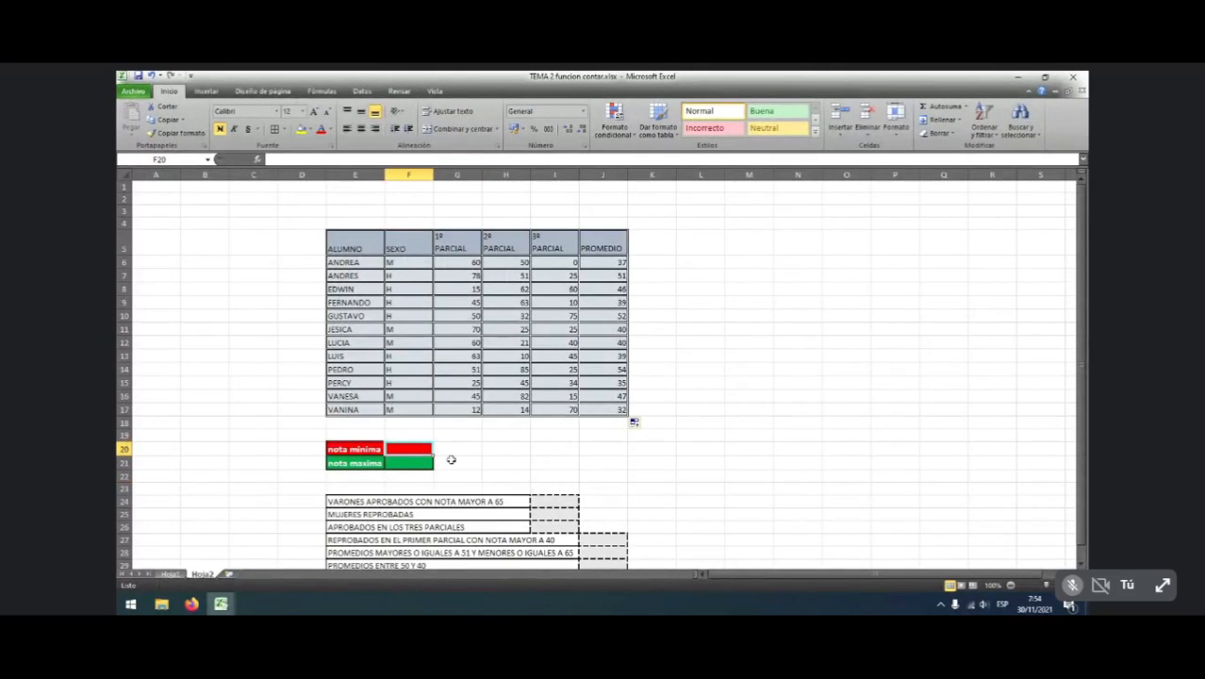
{"action": "left_click", "coordinate": [448, 477]}
{"action": "left_click", "coordinate": [399, 476]}
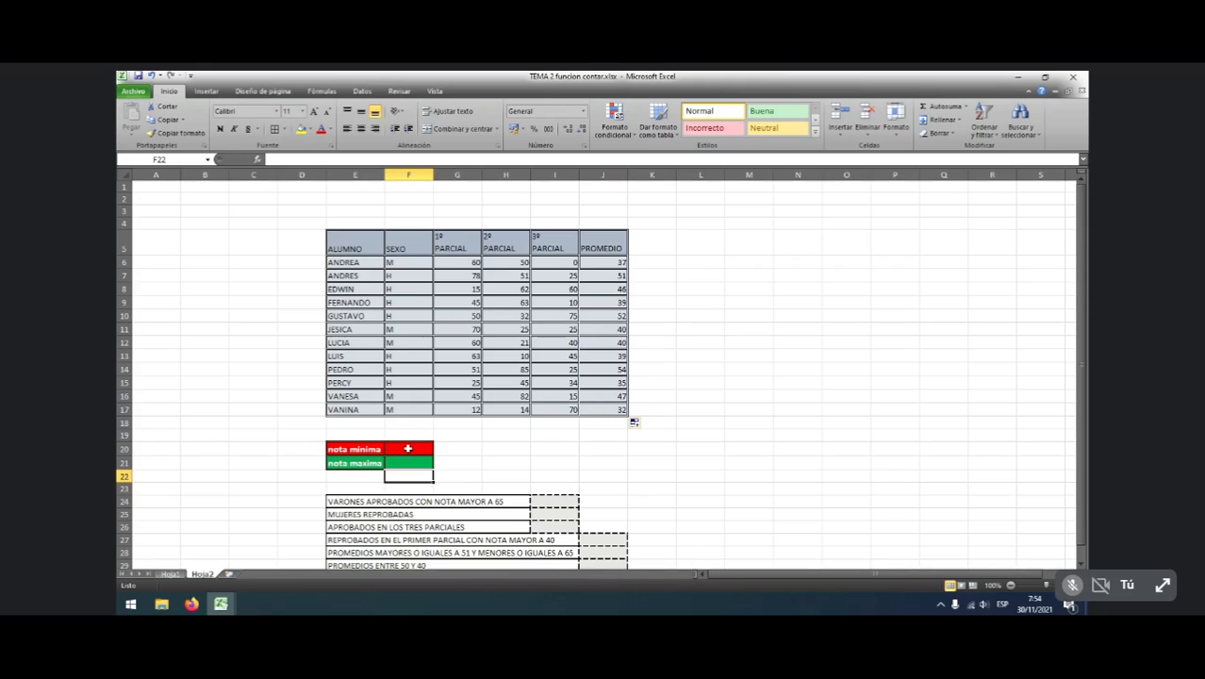
Calculate the nota minima in F20 with the MIN function over the PROMEDIO range J6:J17
{"action": "left_click", "coordinate": [407, 448]}
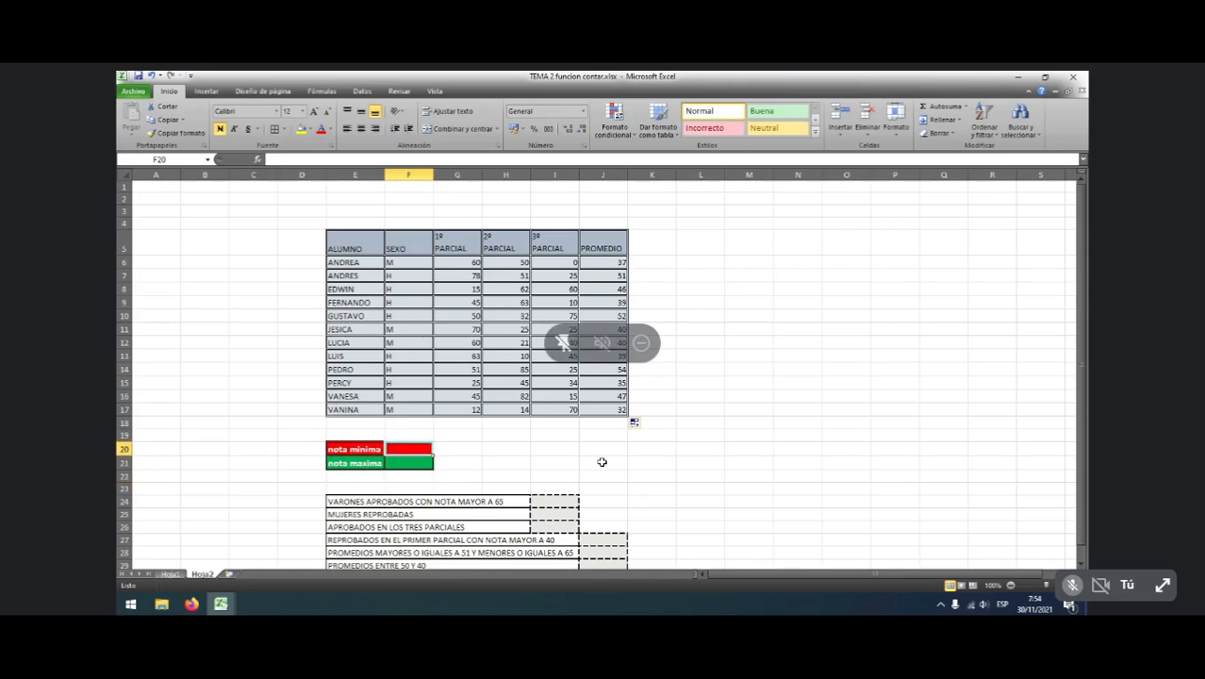
{"action": "type", "text": "=MIN"}
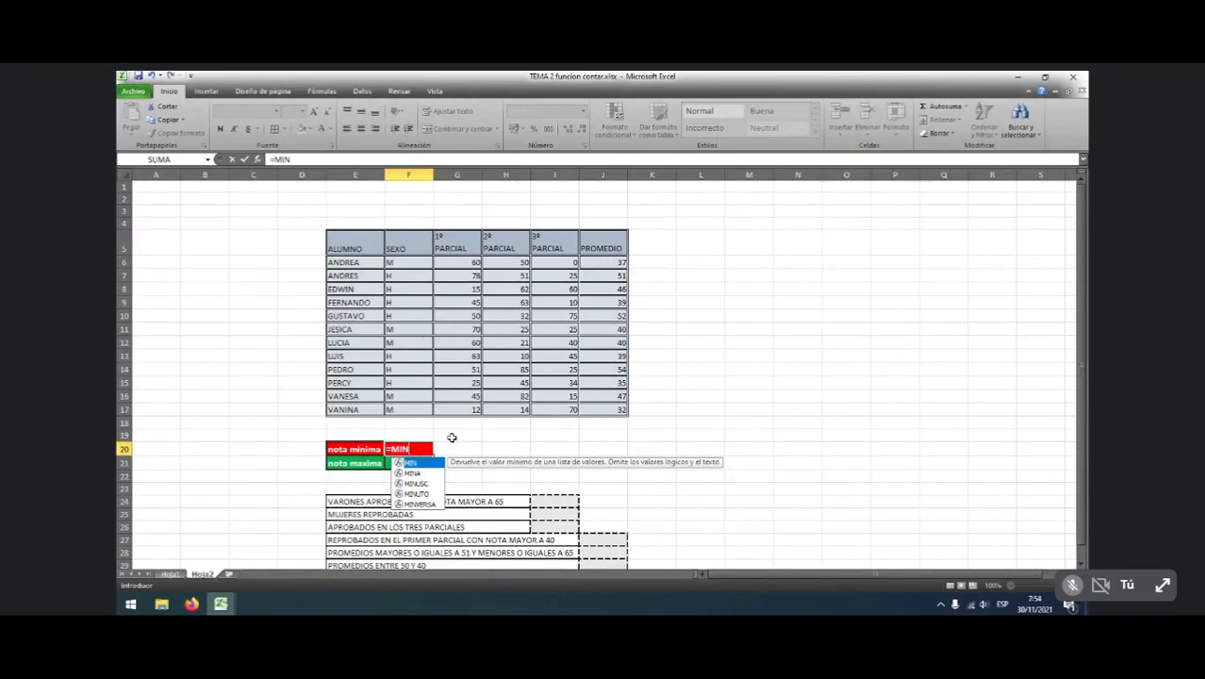
{"action": "type", "text": "("}
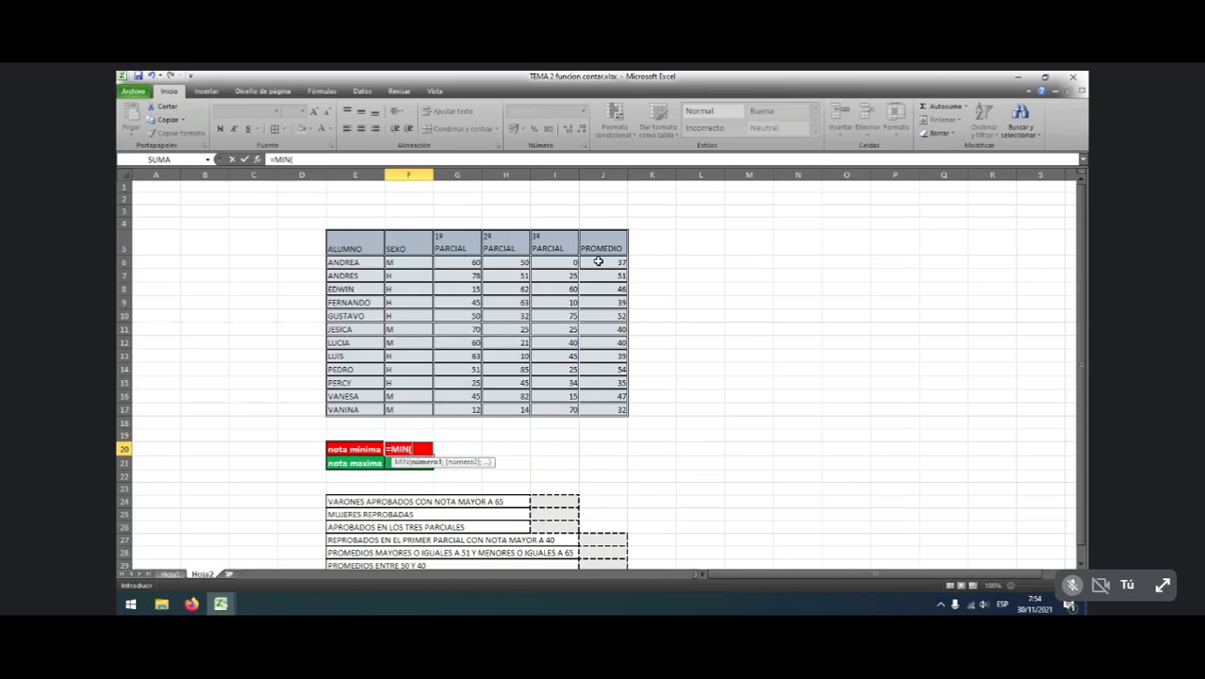
{"action": "left_click_drag", "start_coordinate": [598, 262], "coordinate": [603, 410]}
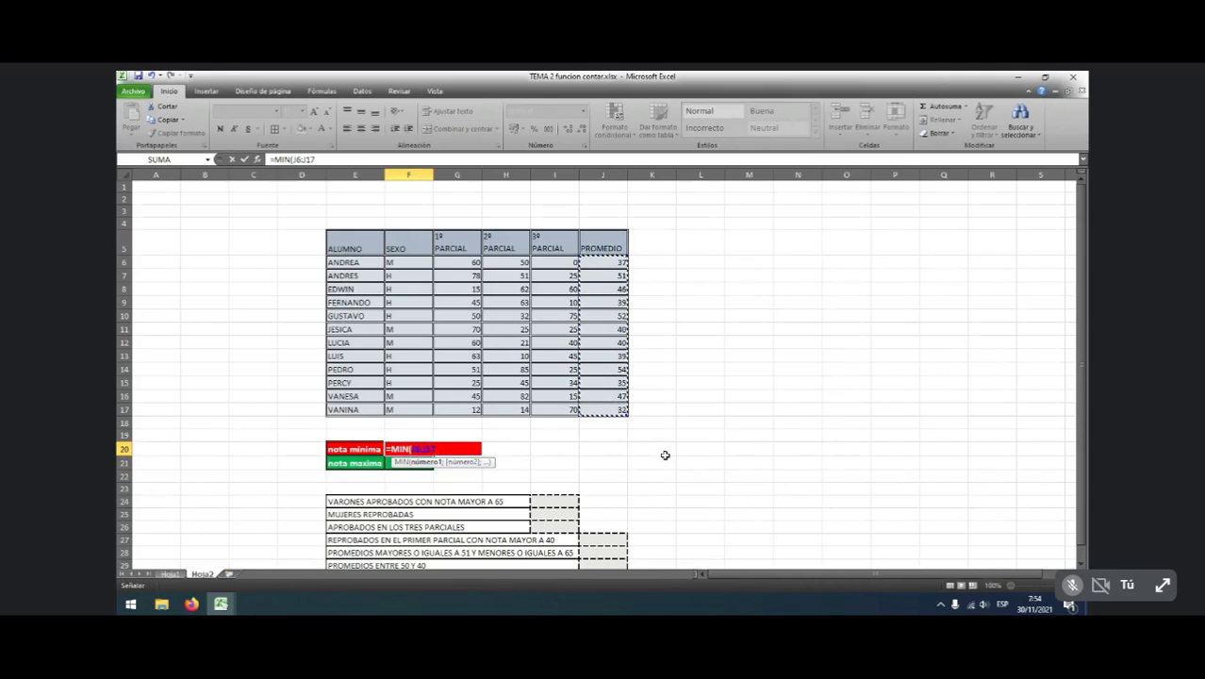
{"action": "type", "text": ")"}
{"action": "key", "text": "Return"}
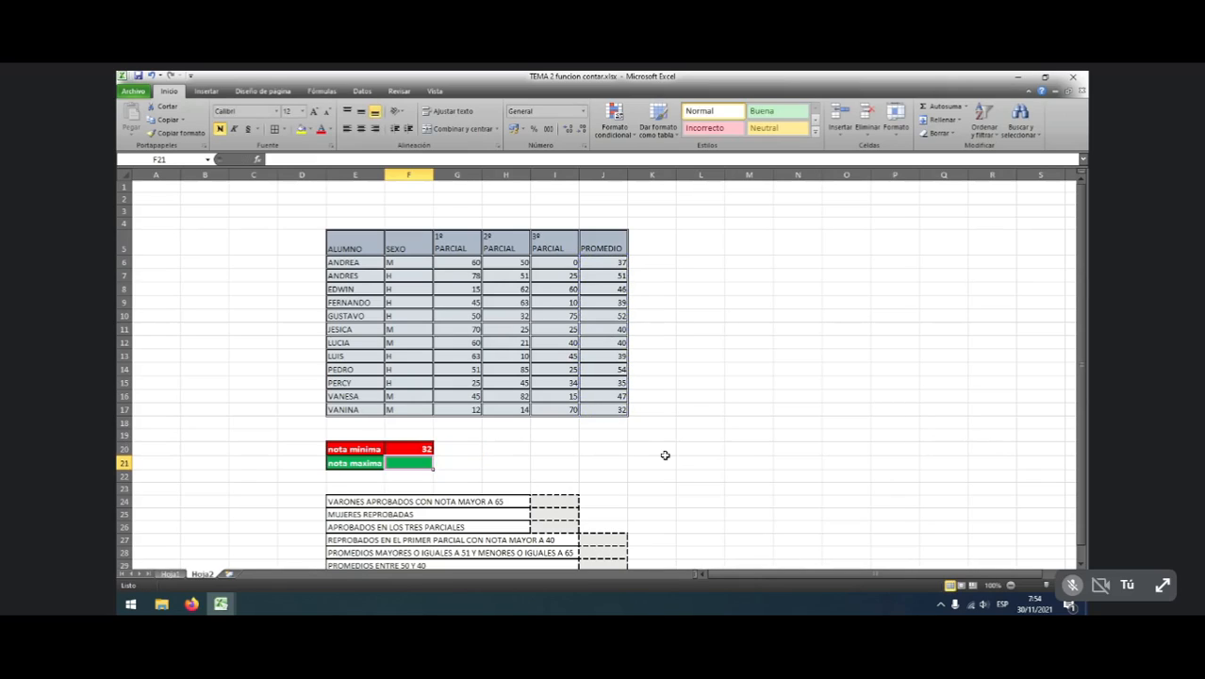
Overwrite the first student's PROMEDIO in J6 with 25 to test the nota minima formula
{"action": "left_click", "coordinate": [426, 450]}
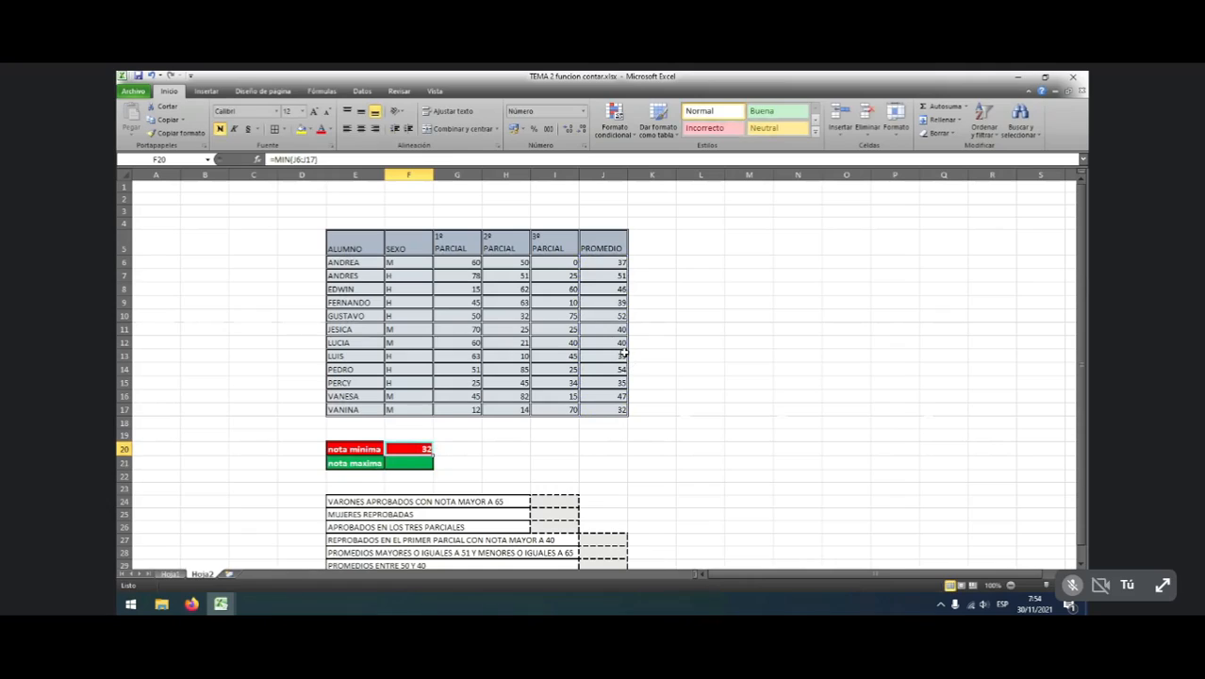
{"action": "left_click", "coordinate": [604, 262]}
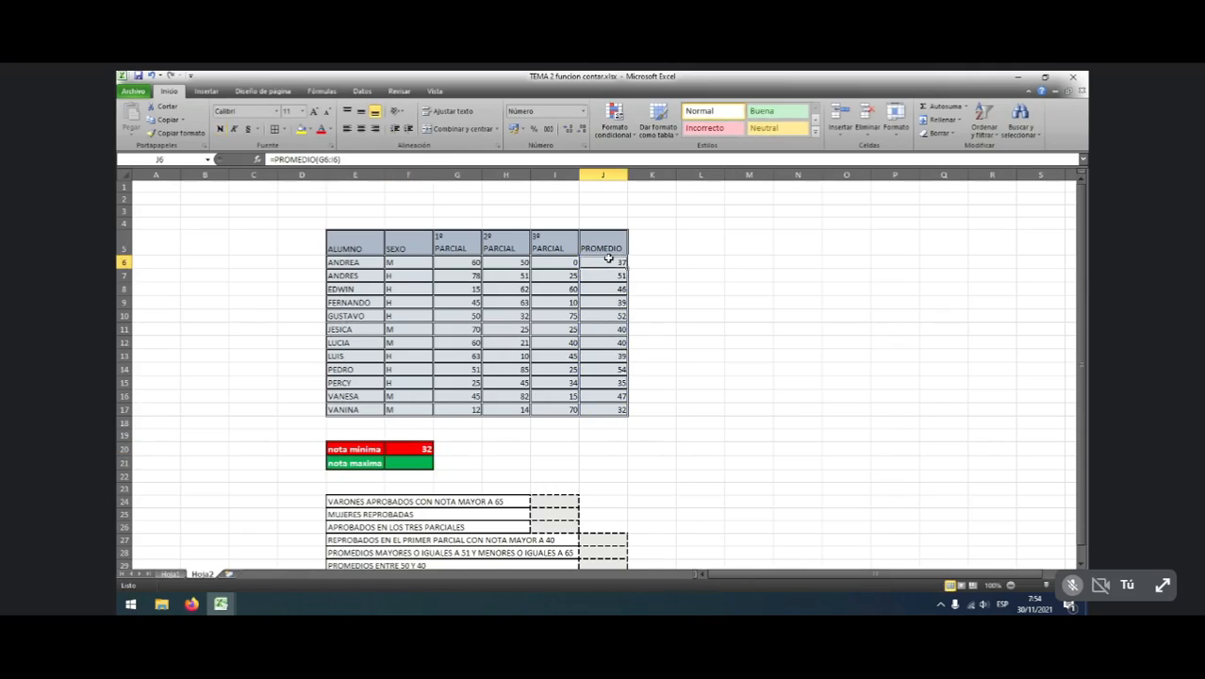
{"action": "left_click", "coordinate": [682, 380]}
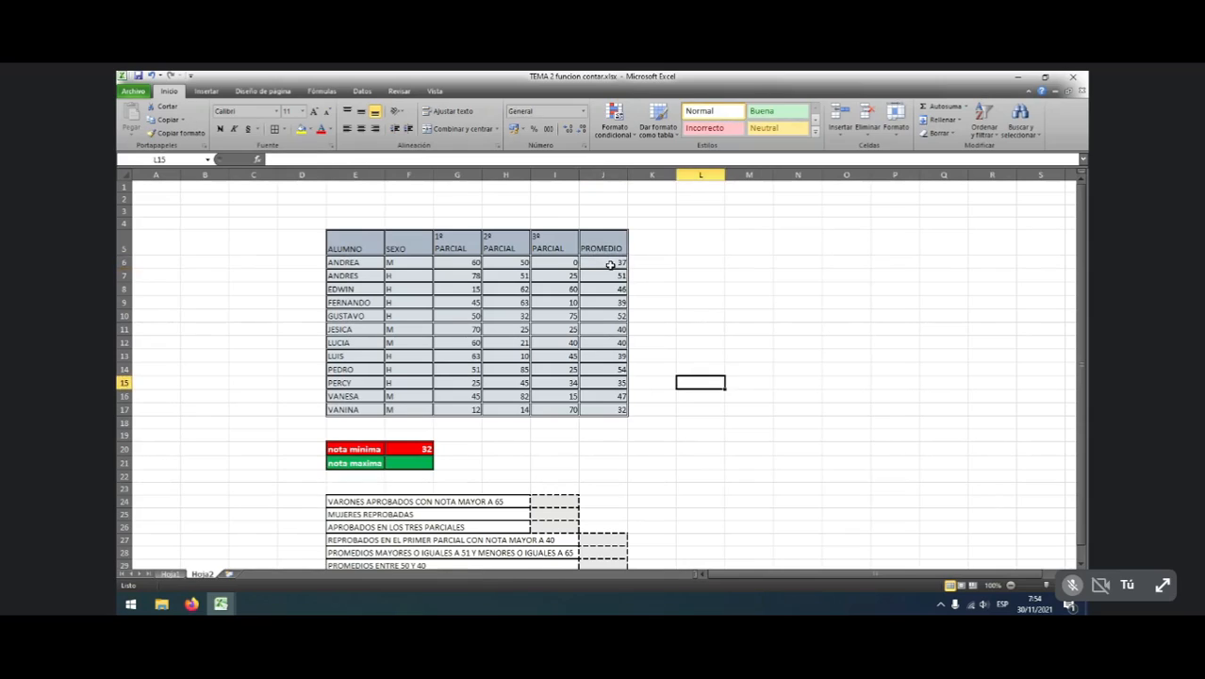
{"action": "left_click", "coordinate": [609, 264]}
{"action": "type", "text": "25"}
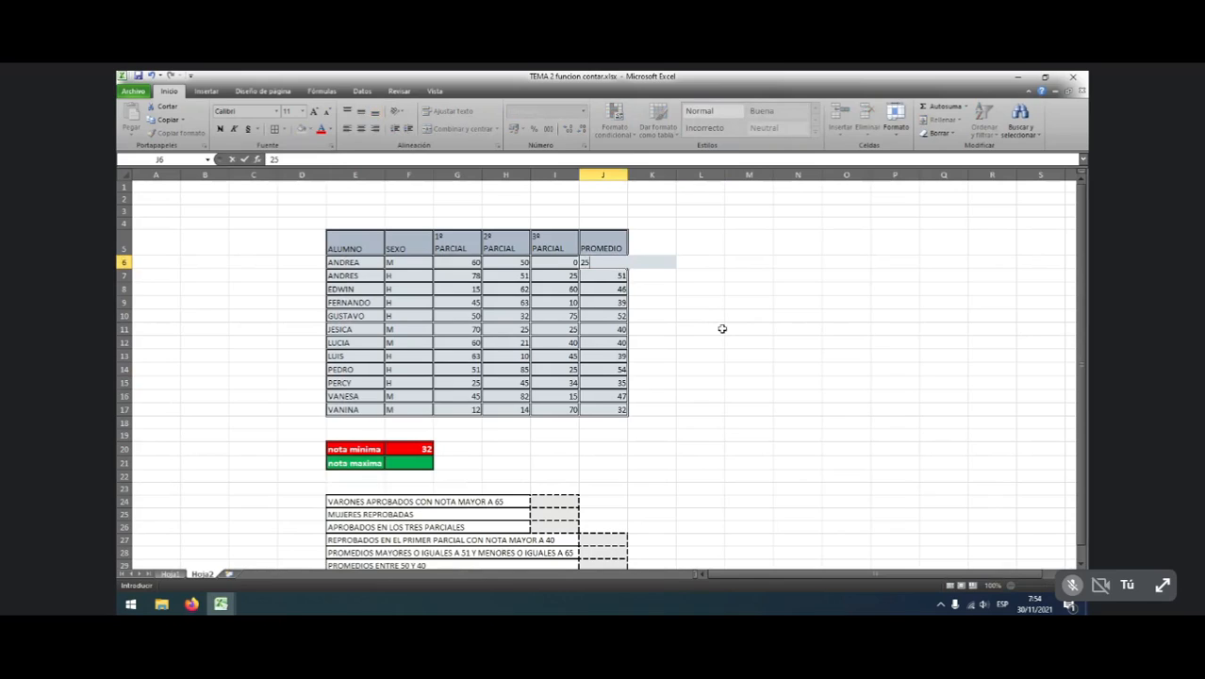
{"action": "key", "text": "Return"}
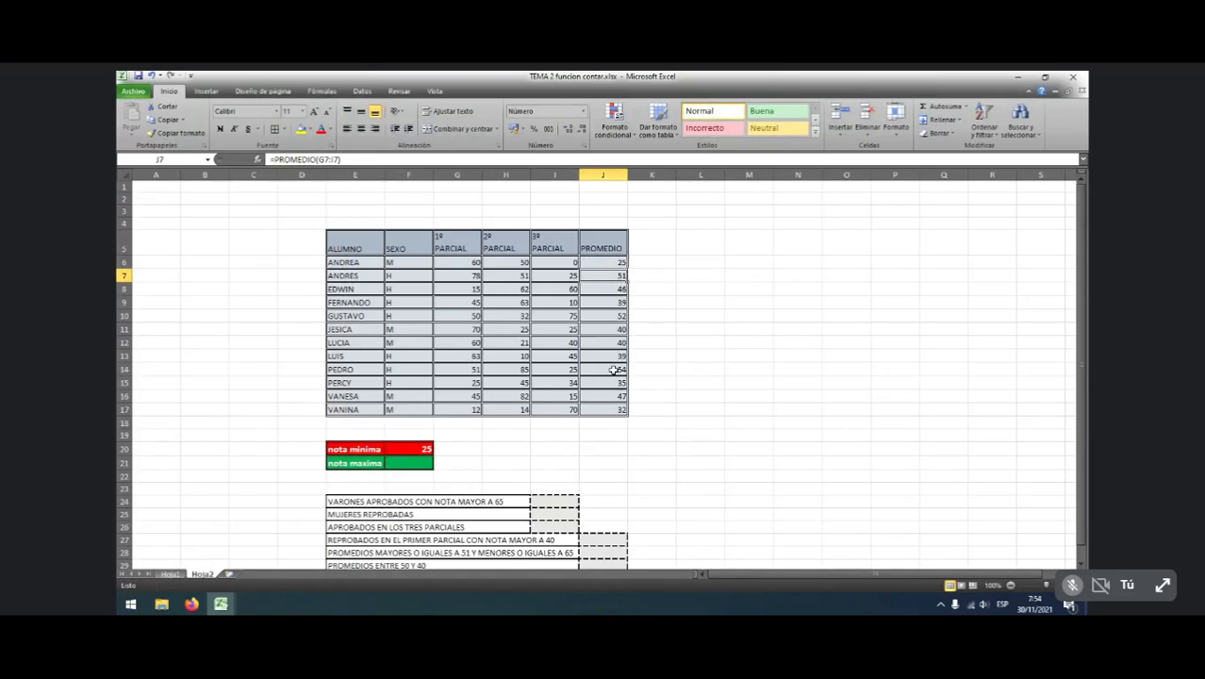
Calculate the nota maxima in F21 with the MAX function over the PROMEDIO range J6:J17
{"action": "left_click", "coordinate": [415, 462]}
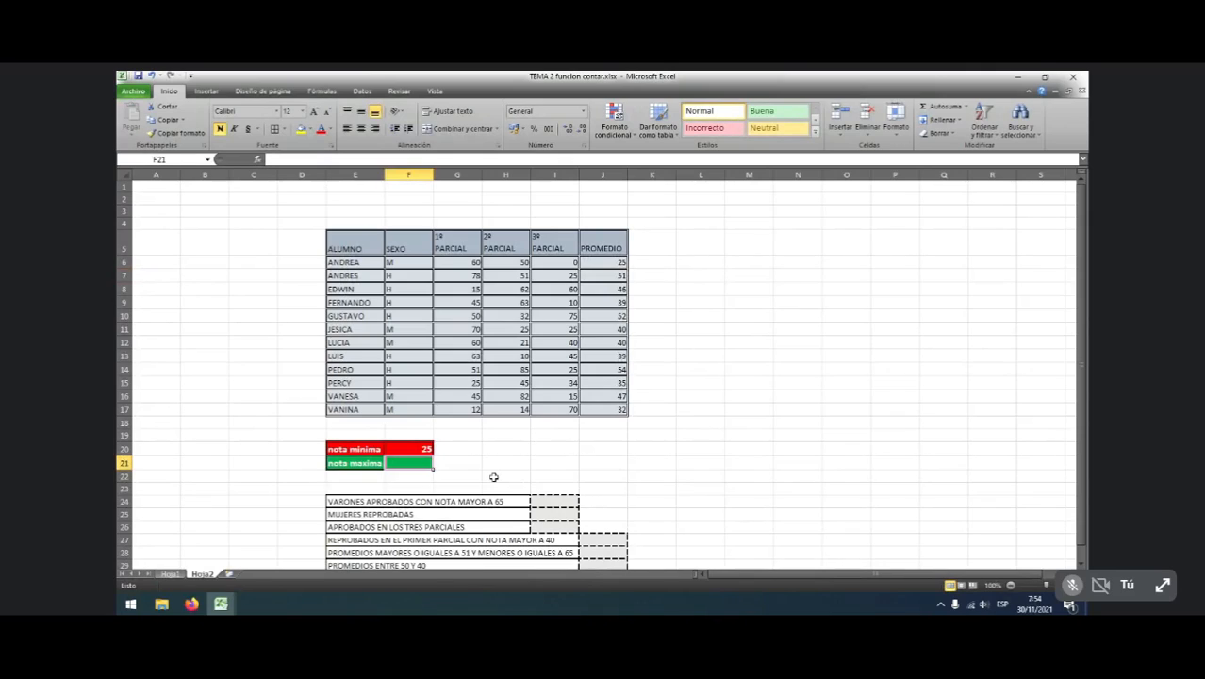
{"action": "type", "text": "=MAX("}
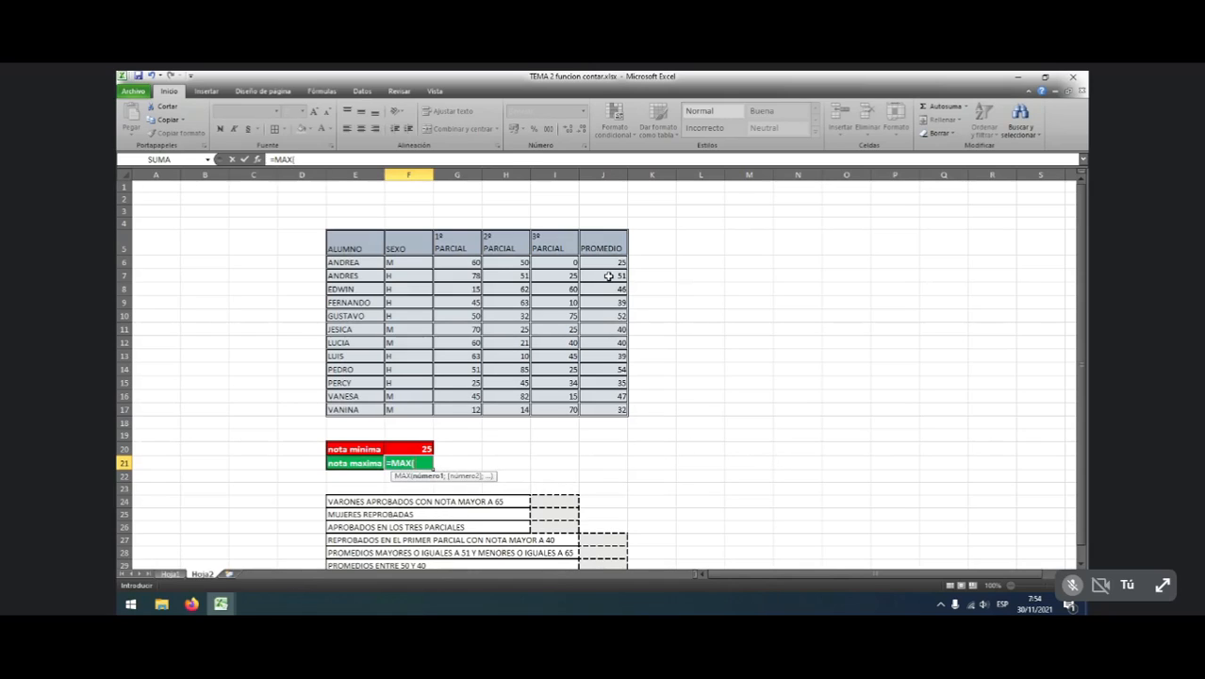
{"action": "left_click_drag", "start_coordinate": [607, 264], "coordinate": [604, 410]}
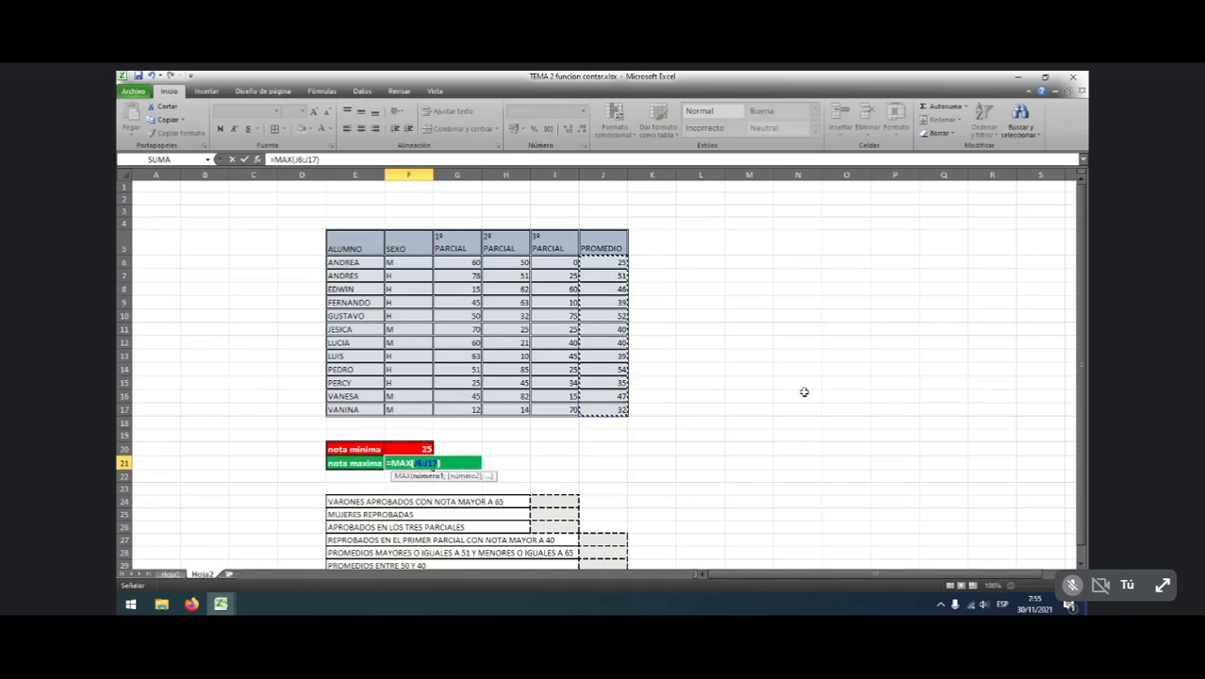
{"action": "type", "text": ")"}
{"action": "key", "text": "Return"}
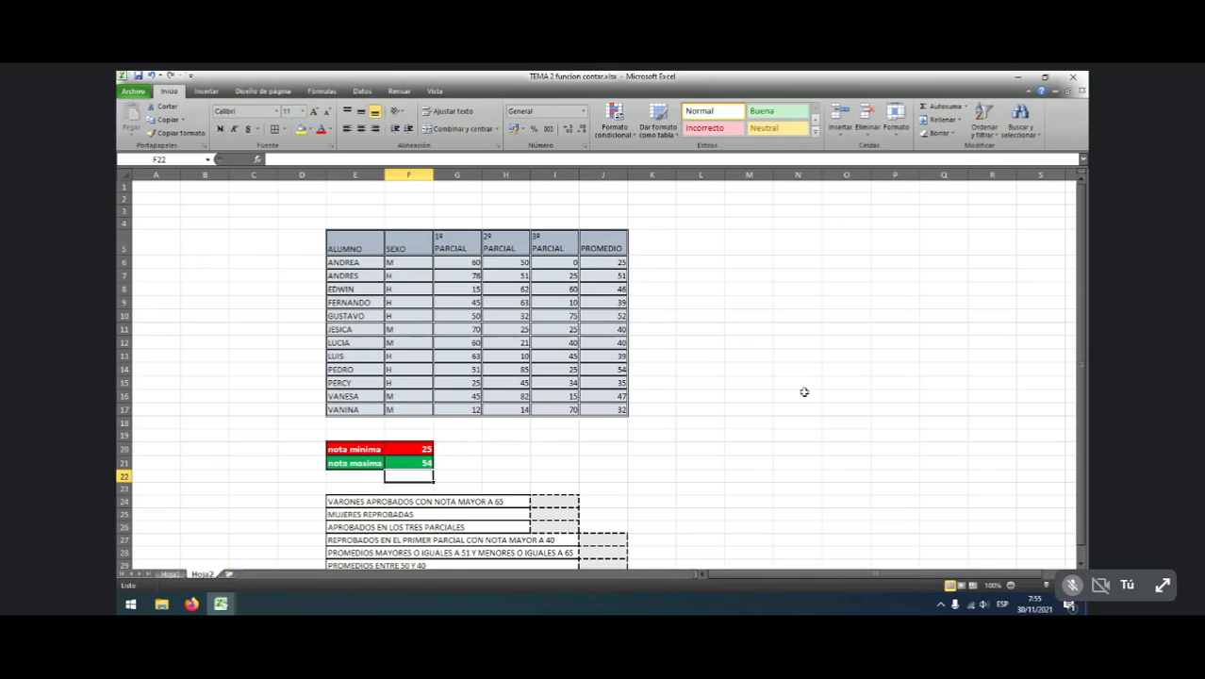
Overwrite the last student's PROMEDIO in J17 with 65 to test the nota maxima formula in F21
{"action": "left_click_drag", "start_coordinate": [607, 264], "coordinate": [611, 411]}
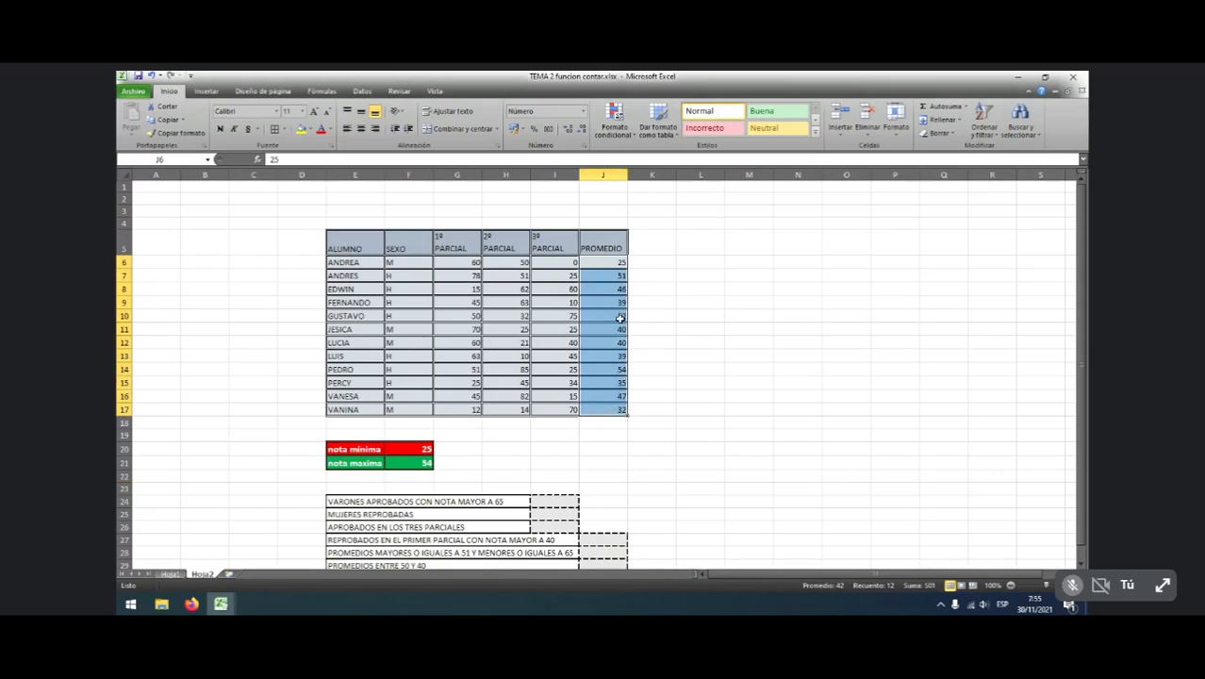
{"action": "left_click", "coordinate": [716, 396]}
{"action": "left_click", "coordinate": [609, 410]}
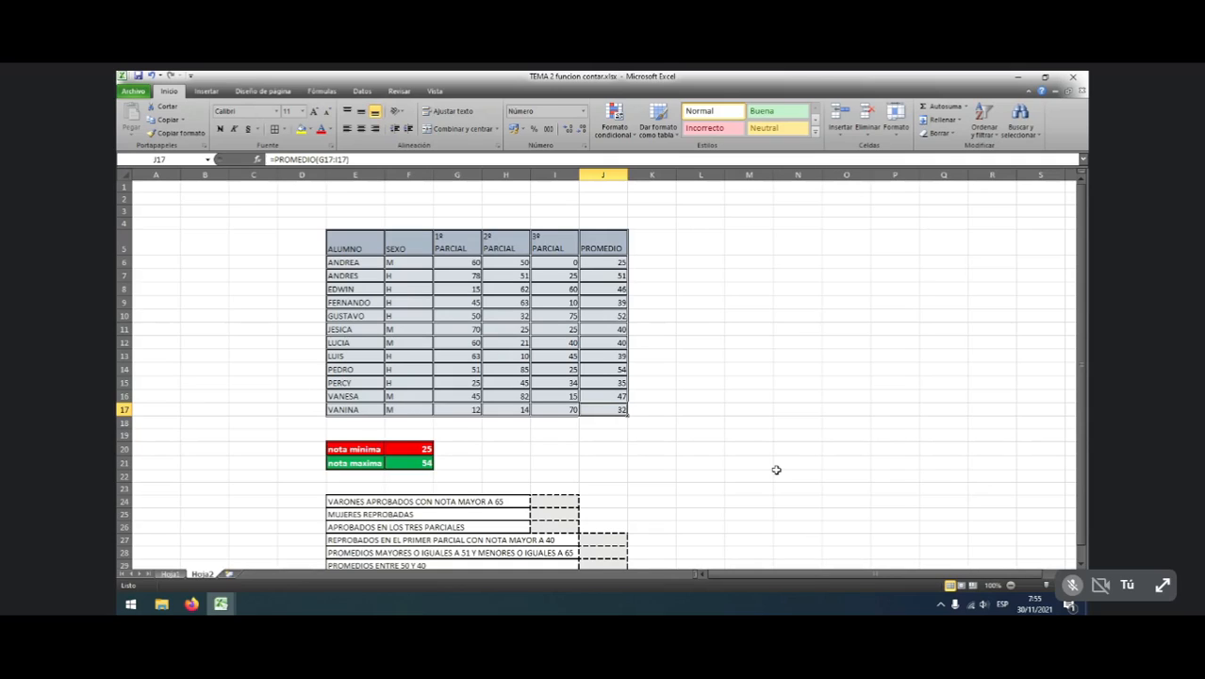
{"action": "type", "text": "65"}
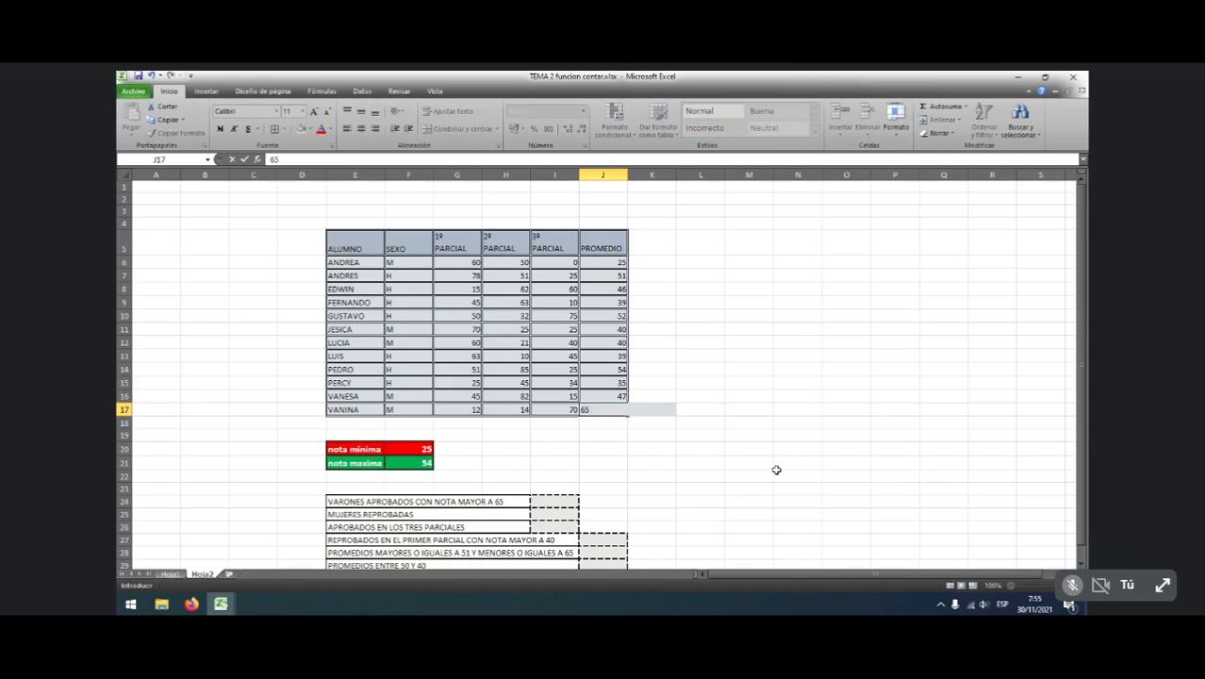
{"action": "key", "text": "Return"}
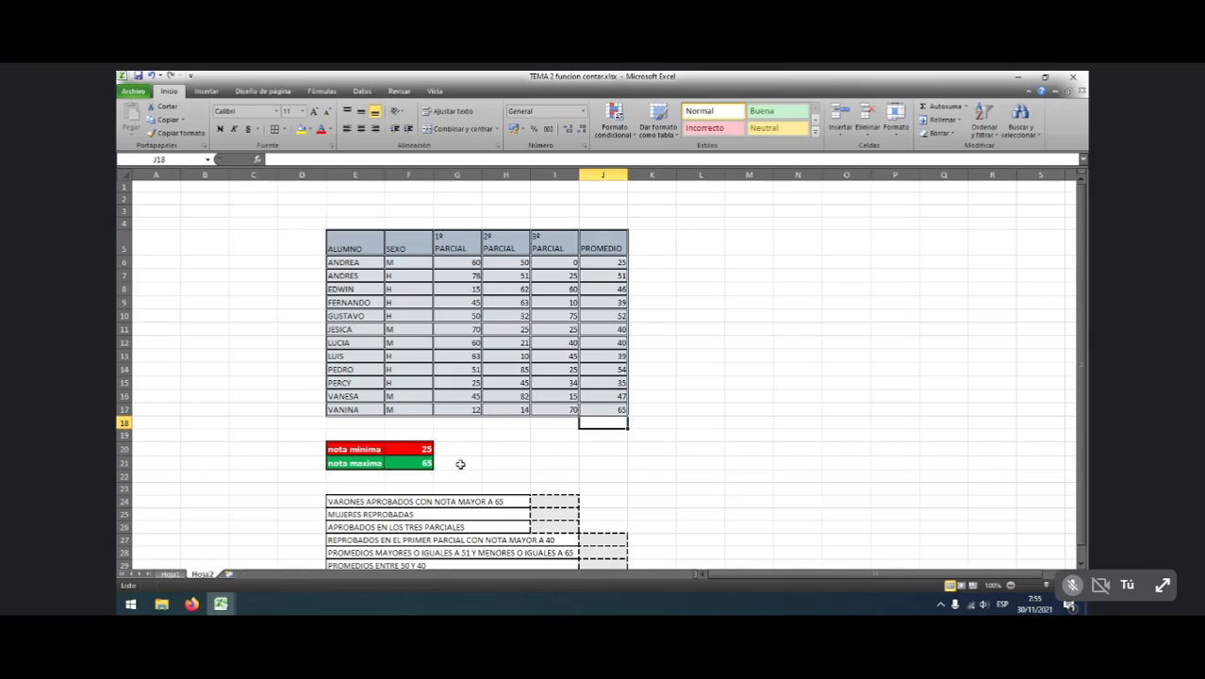
{"action": "left_click", "coordinate": [421, 462]}
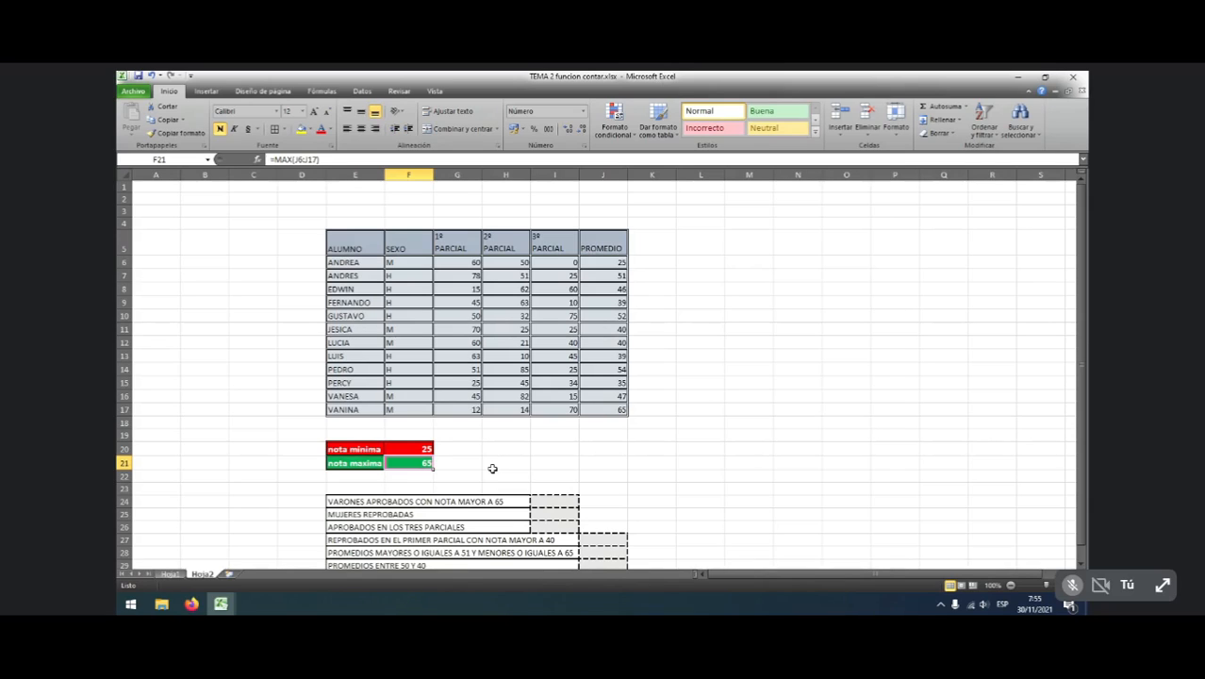
Look over the list of conditional count questions in rows 24 to 29 below the grade summary
{"action": "scroll", "coordinate": [492, 468], "scroll_direction": "down", "scroll_amount": 3}
{"action": "scroll", "coordinate": [492, 467], "scroll_direction": "up", "scroll_amount": 2}
{"action": "scroll", "coordinate": [492, 467], "scroll_direction": "down", "scroll_amount": 2}
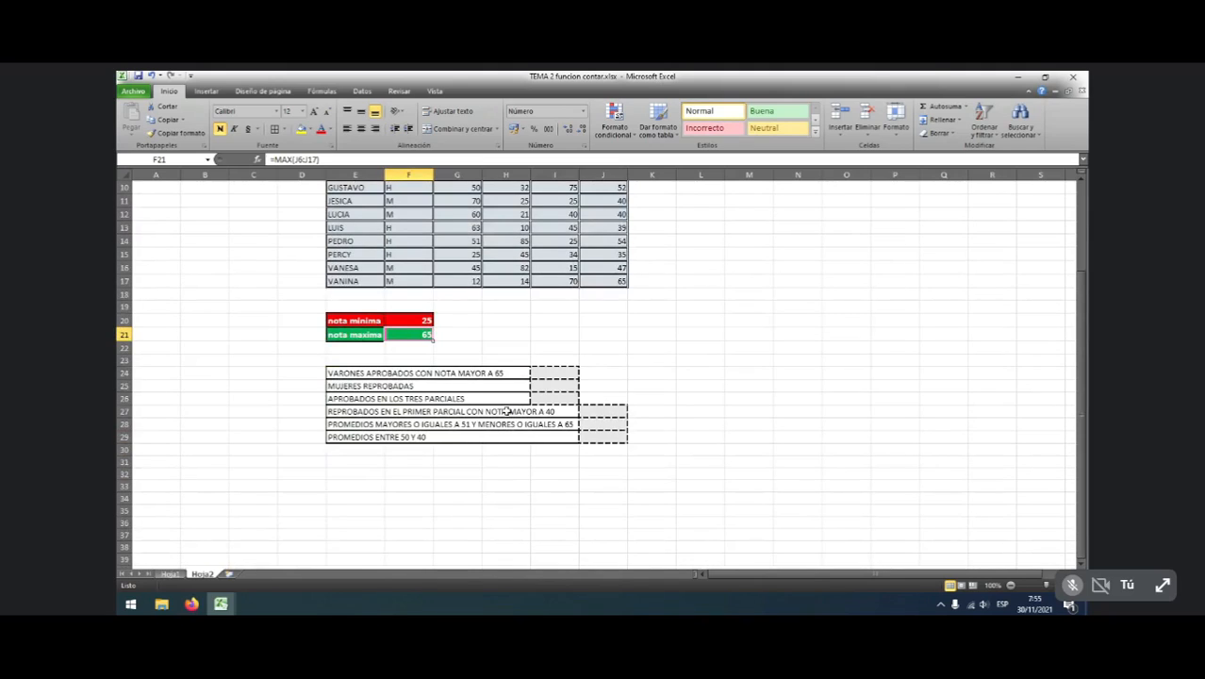
{"action": "left_click", "coordinate": [652, 470]}
{"action": "left_click", "coordinate": [462, 475]}
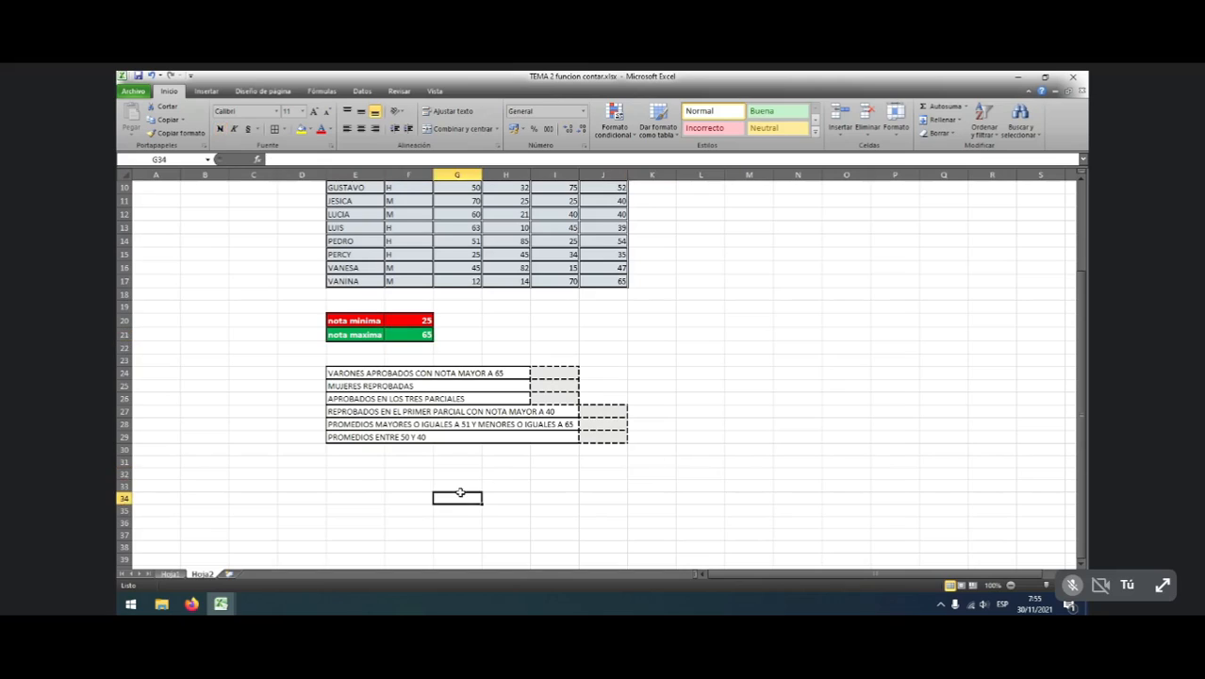
{"action": "left_click", "coordinate": [290, 474]}
{"action": "left_click", "coordinate": [566, 372]}
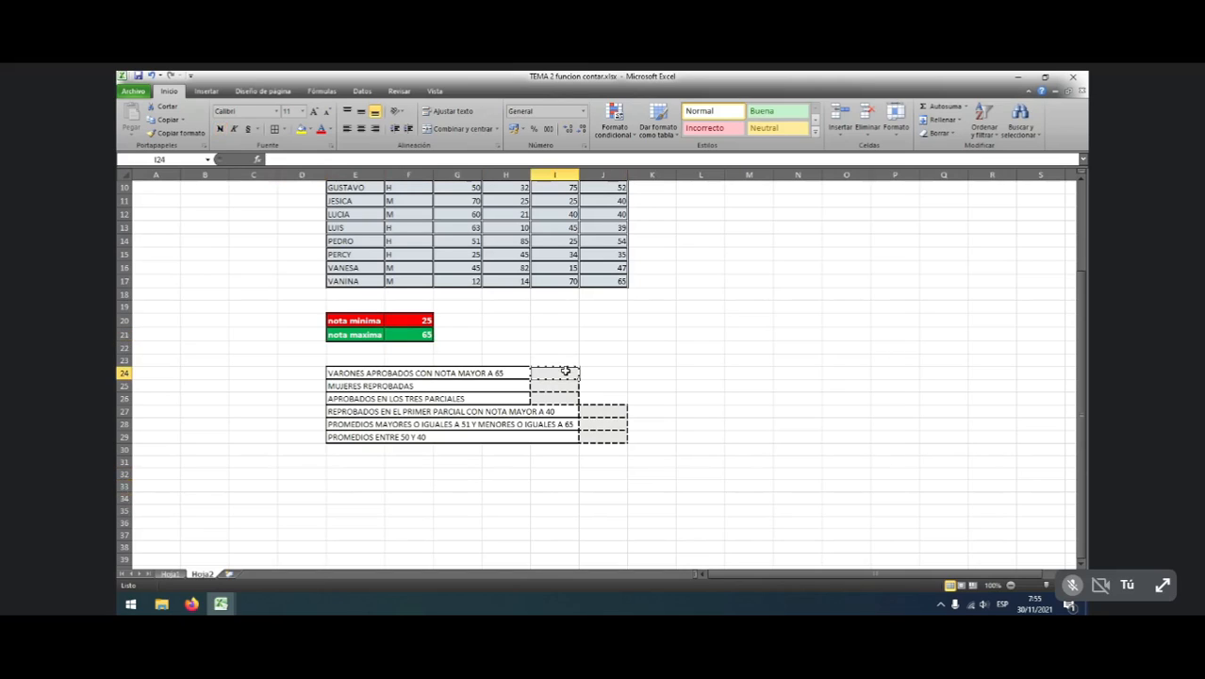
{"action": "scroll", "coordinate": [520, 440], "scroll_direction": "up", "scroll_amount": 1}
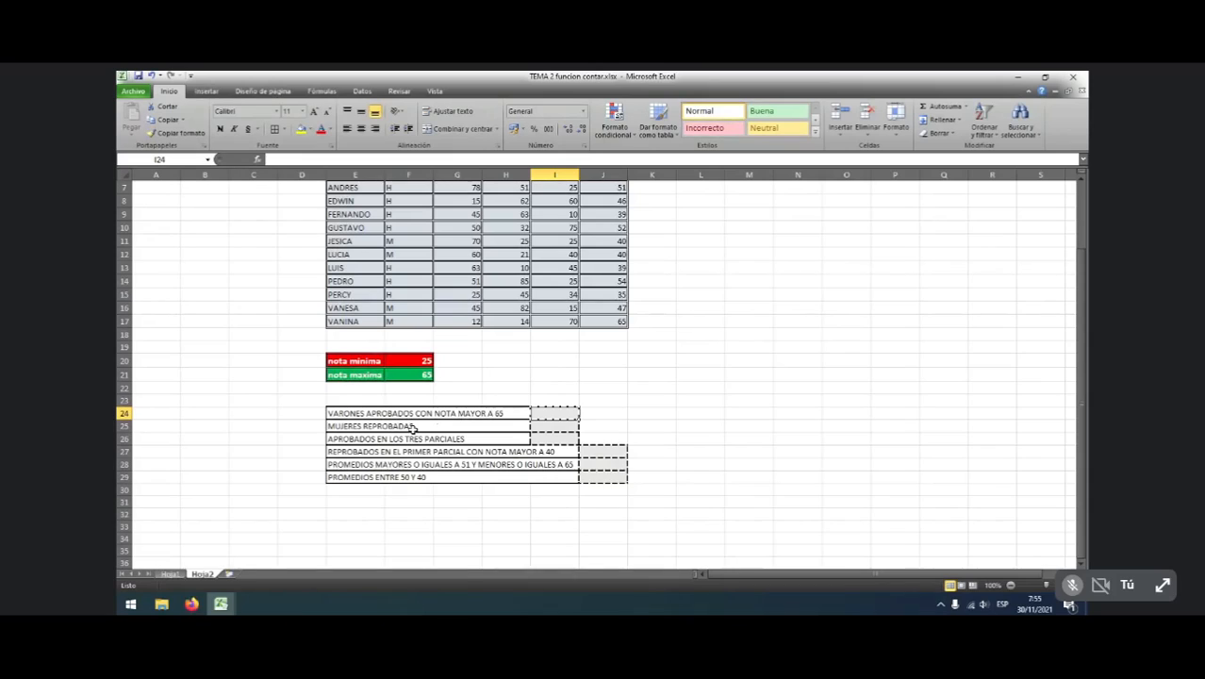
{"action": "left_click", "coordinate": [645, 415]}
Begin a CONTAR.SI.CONJUNTO formula in I24 for VARONES APROBADOS, with the SEXO range F6:F17 and the criterion "H"
{"action": "left_click", "coordinate": [563, 411]}
{"action": "type", "text": "="}
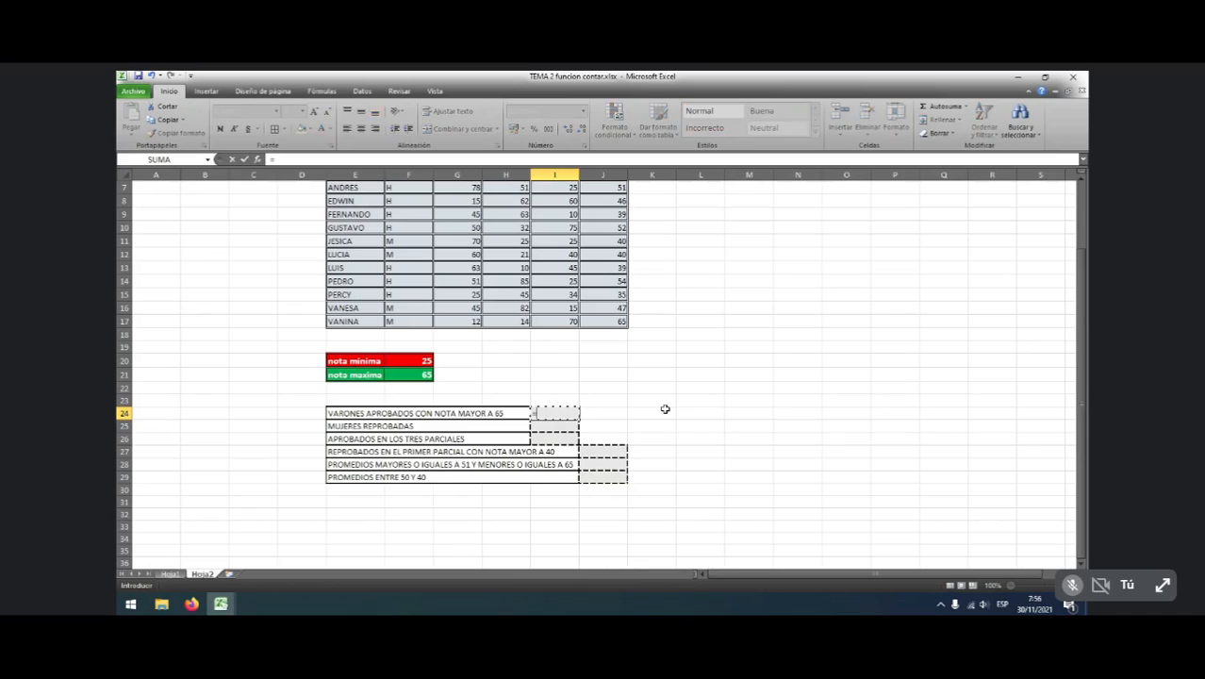
{"action": "type", "text": "CONTAR"}
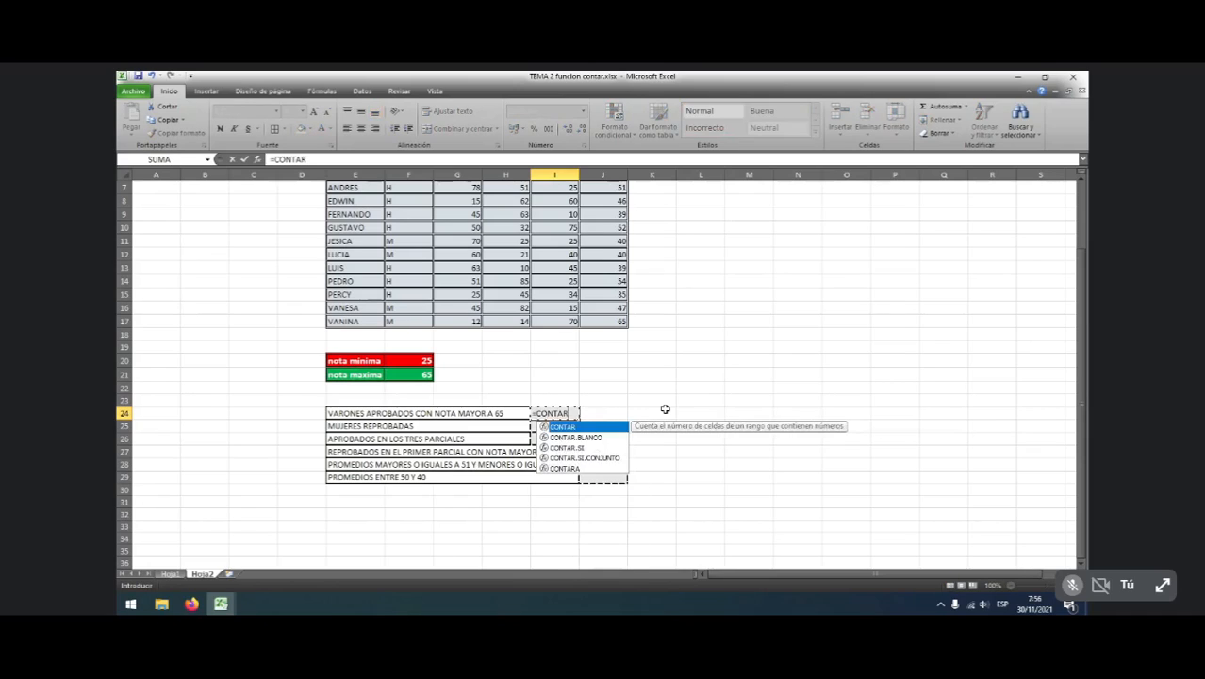
{"action": "double_click", "coordinate": [583, 458]}
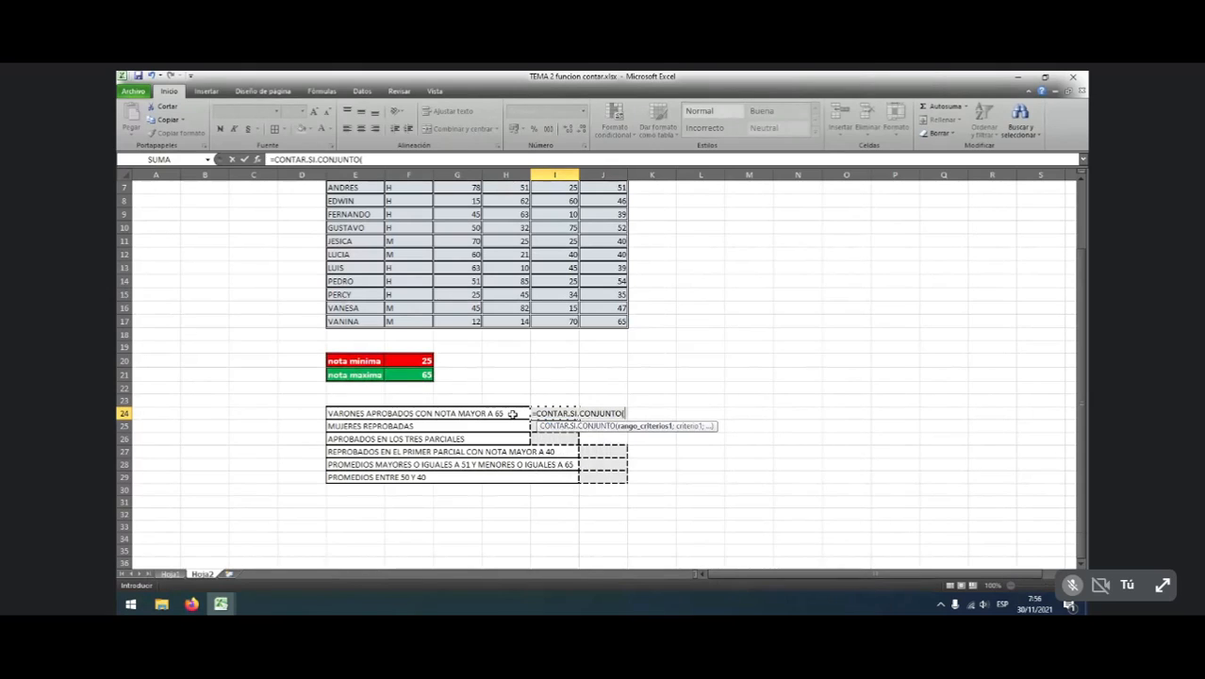
{"action": "scroll", "coordinate": [699, 382], "scroll_direction": "up", "scroll_amount": 2}
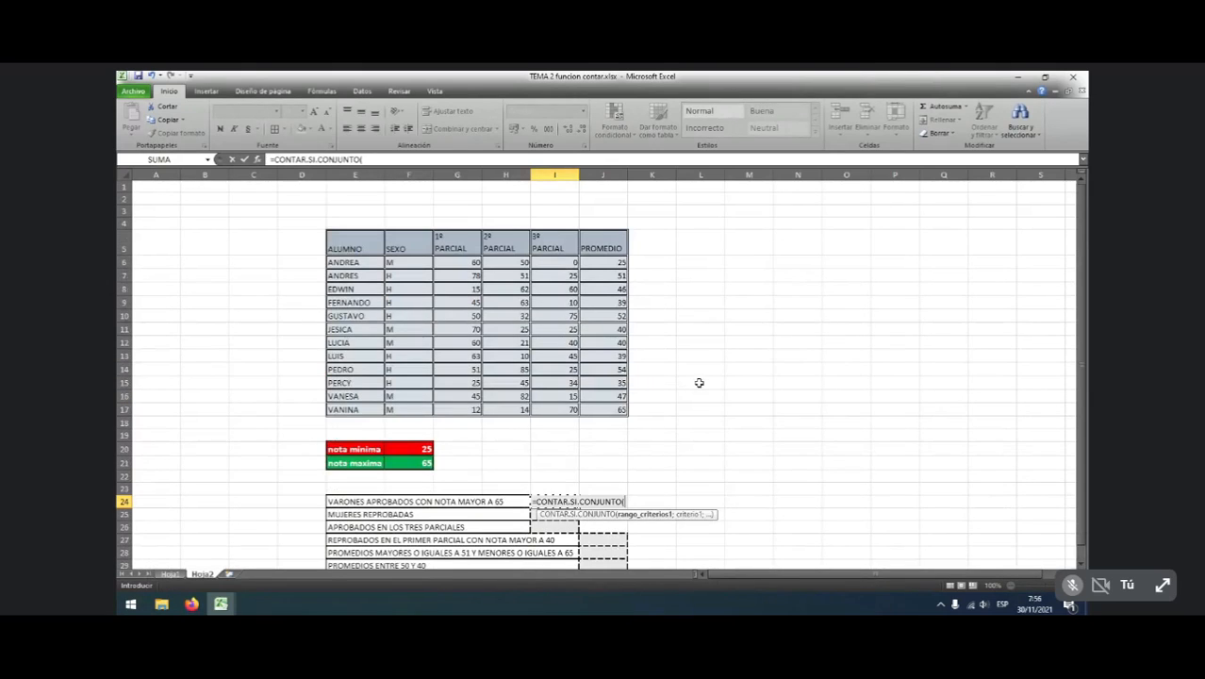
{"action": "left_click_drag", "start_coordinate": [409, 261], "coordinate": [408, 411]}
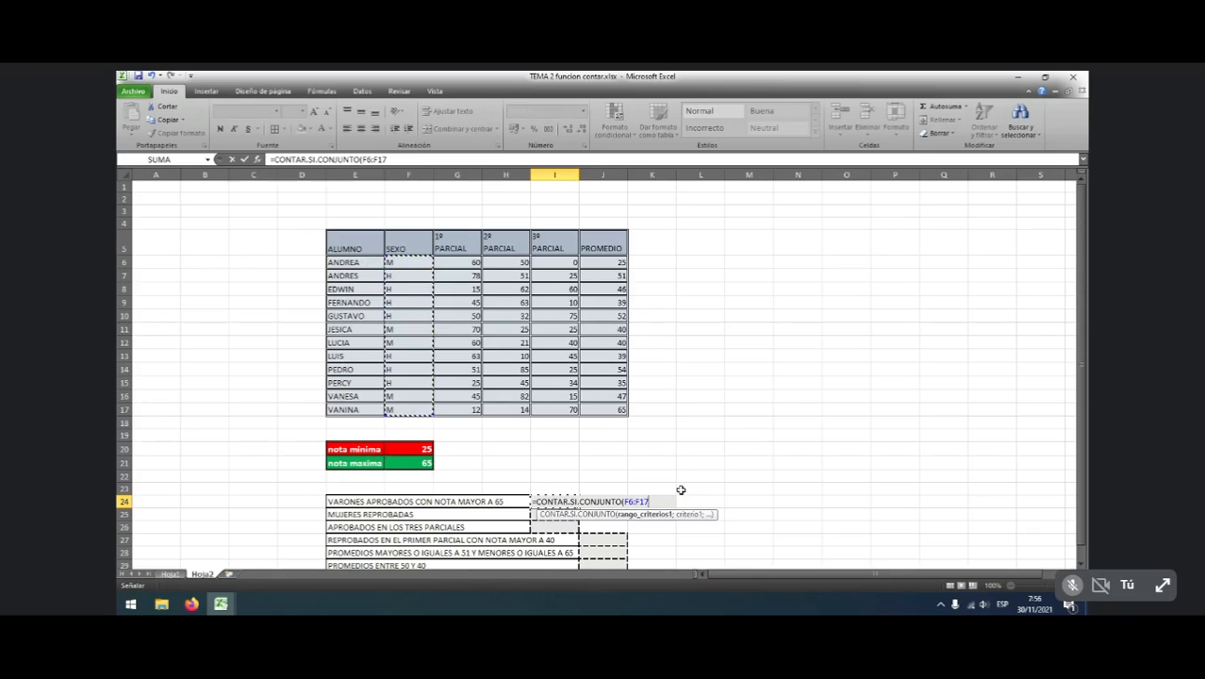
{"action": "type", "text": ";"}
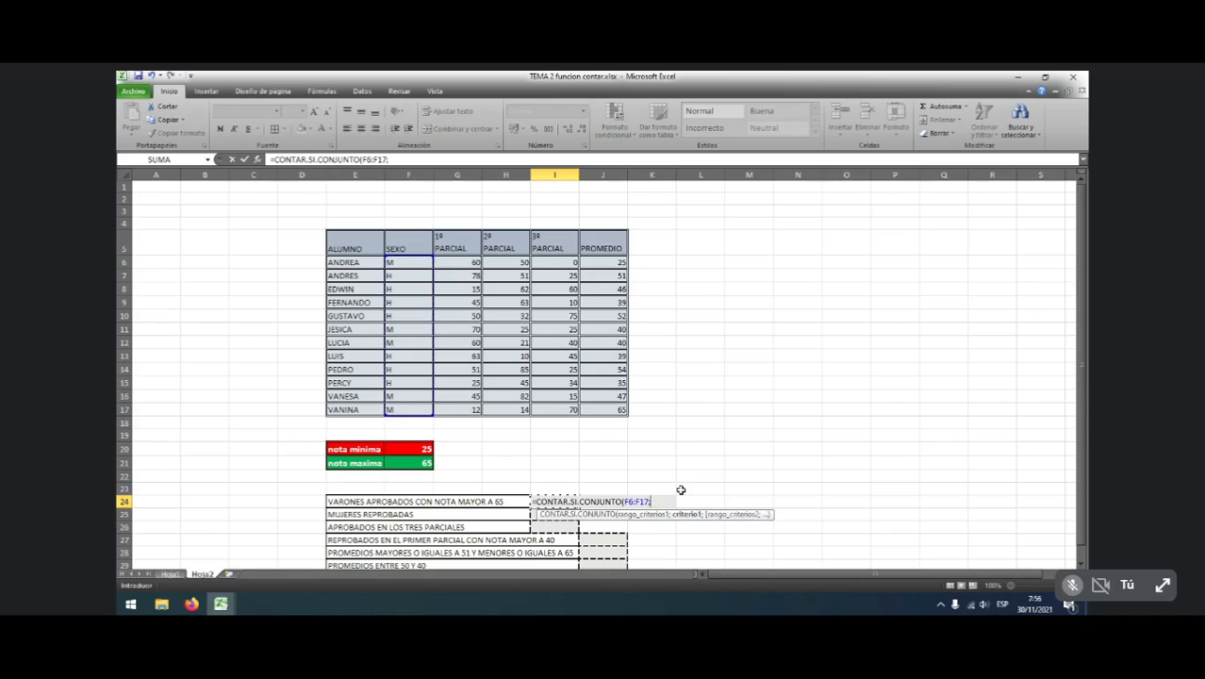
{"action": "type", "text": "\""}
{"action": "type", "text": "h"}
{"action": "key", "text": "BackSpace"}
{"action": "type", "text": "H\";"}
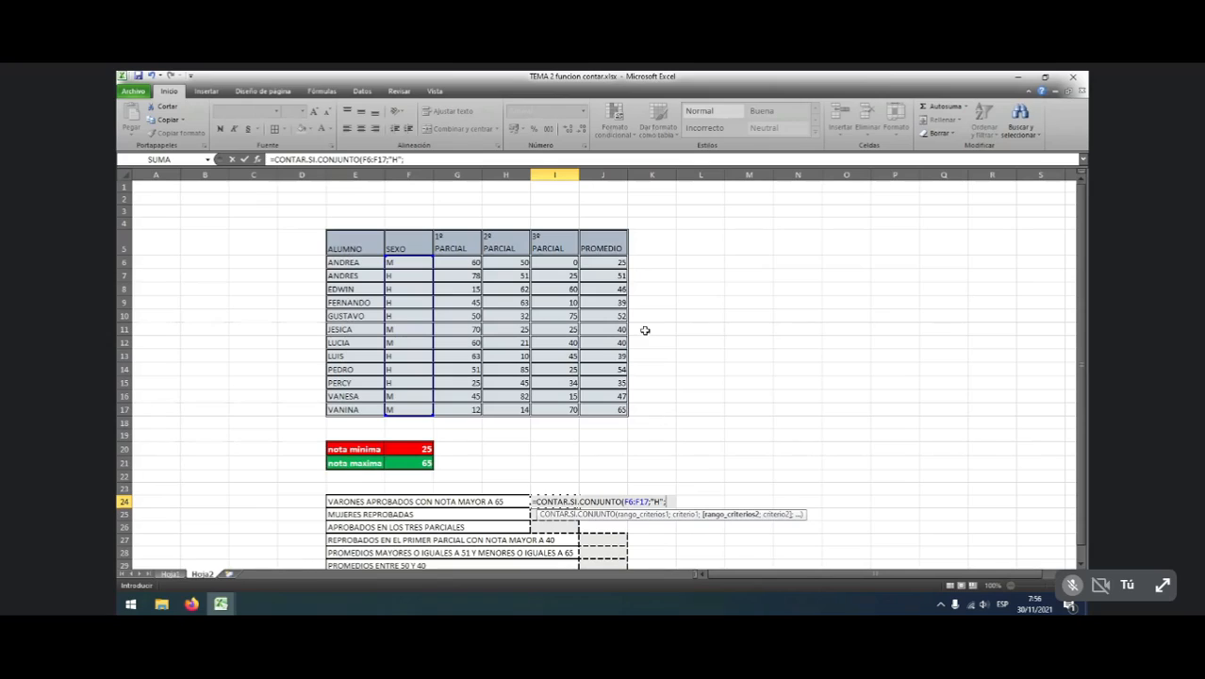
Complete the I24 formula with the PROMEDIO range J6:J17 and the criterion ">65"
{"action": "left_click_drag", "start_coordinate": [611, 264], "coordinate": [619, 406]}
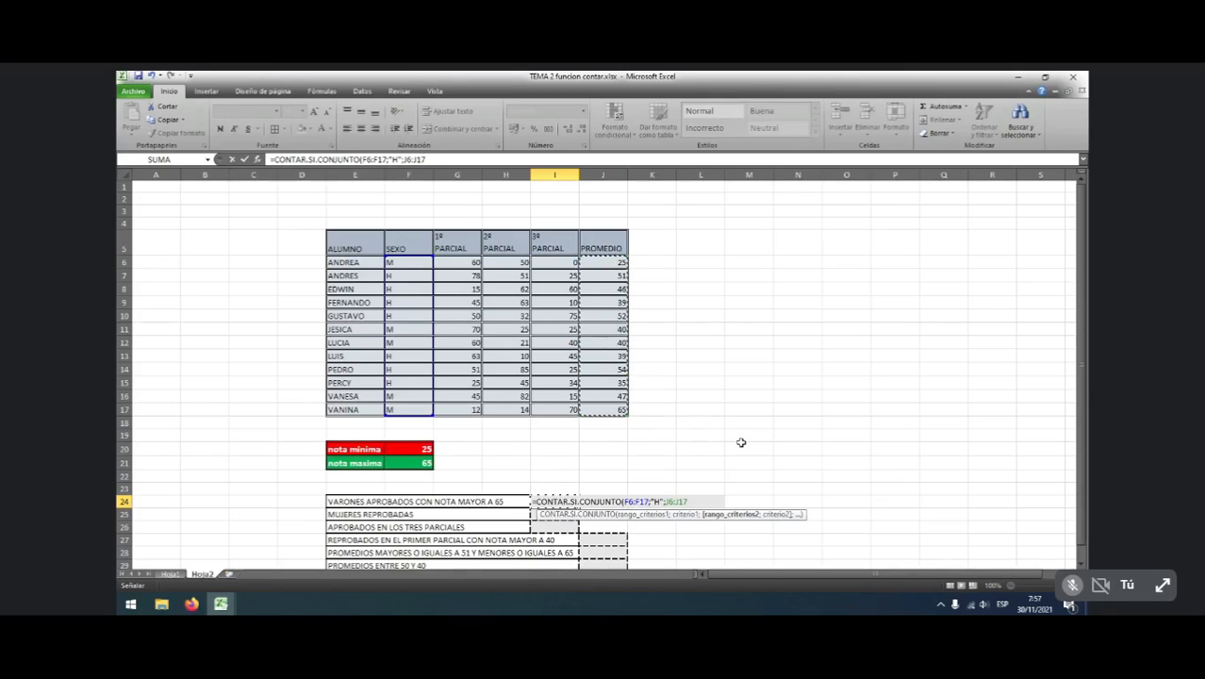
{"action": "type", "text": ";"}
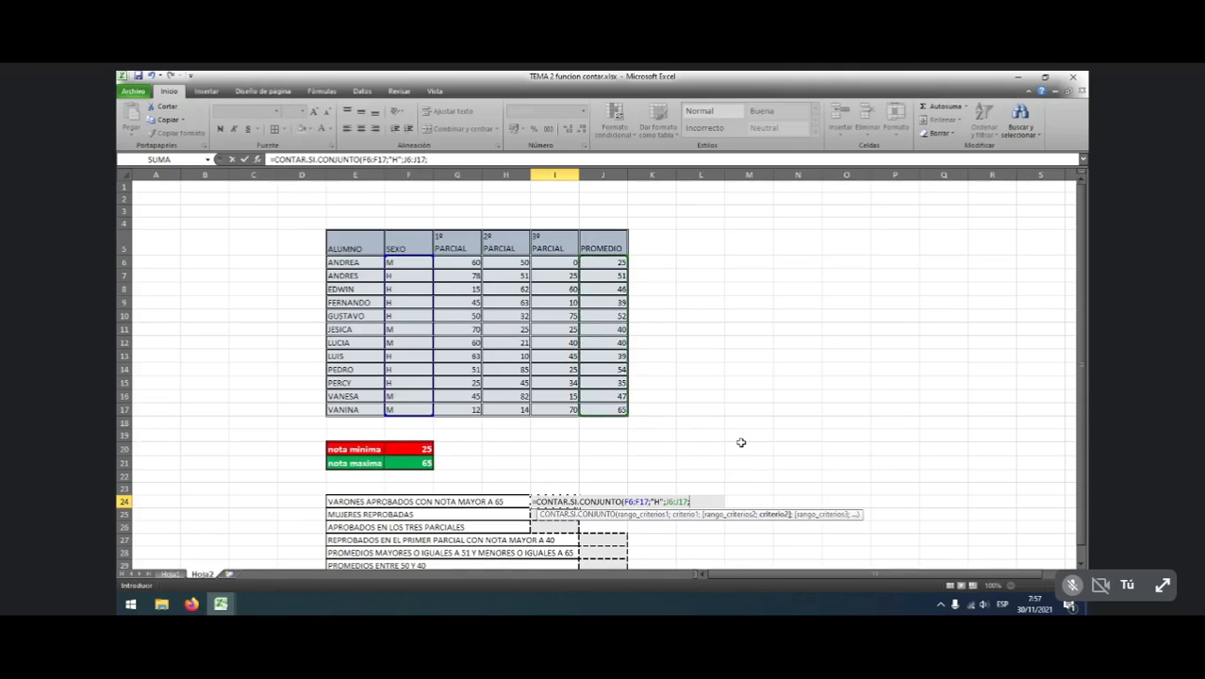
{"action": "type", "text": "\">65\")"}
{"action": "key", "text": "Return"}
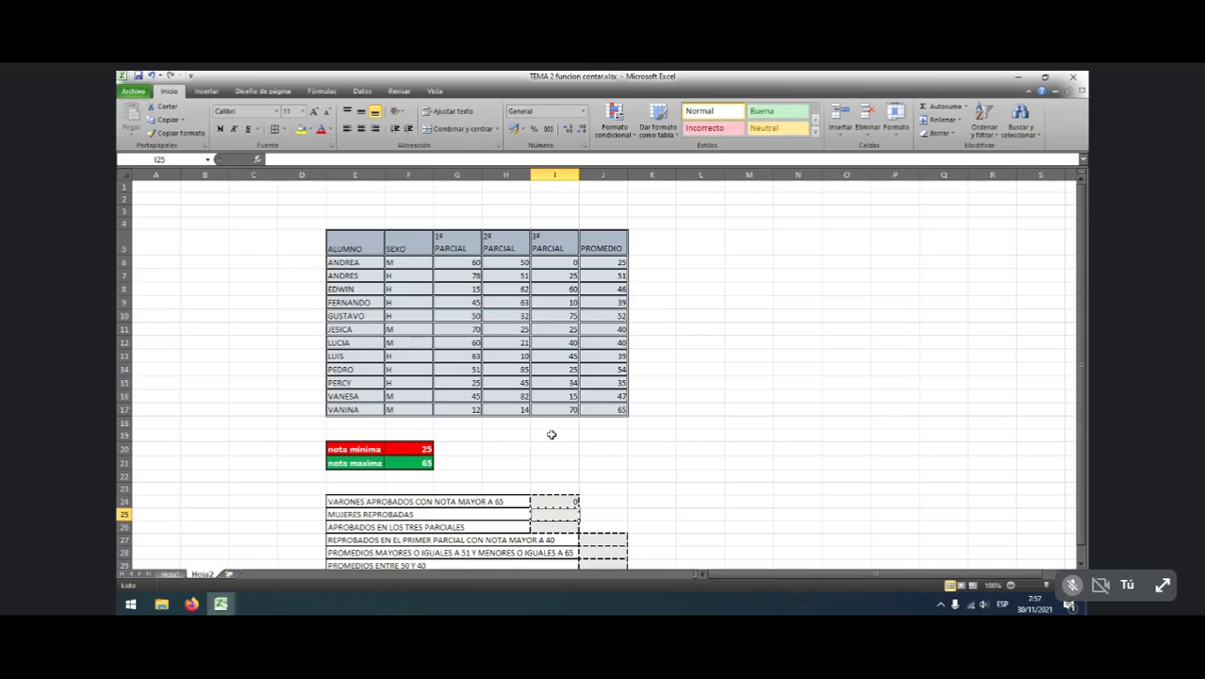
Overwrite the second student's PROMEDIO in J7 with 70 to test the VARONES APROBADOS count in I24
{"action": "left_click", "coordinate": [566, 500]}
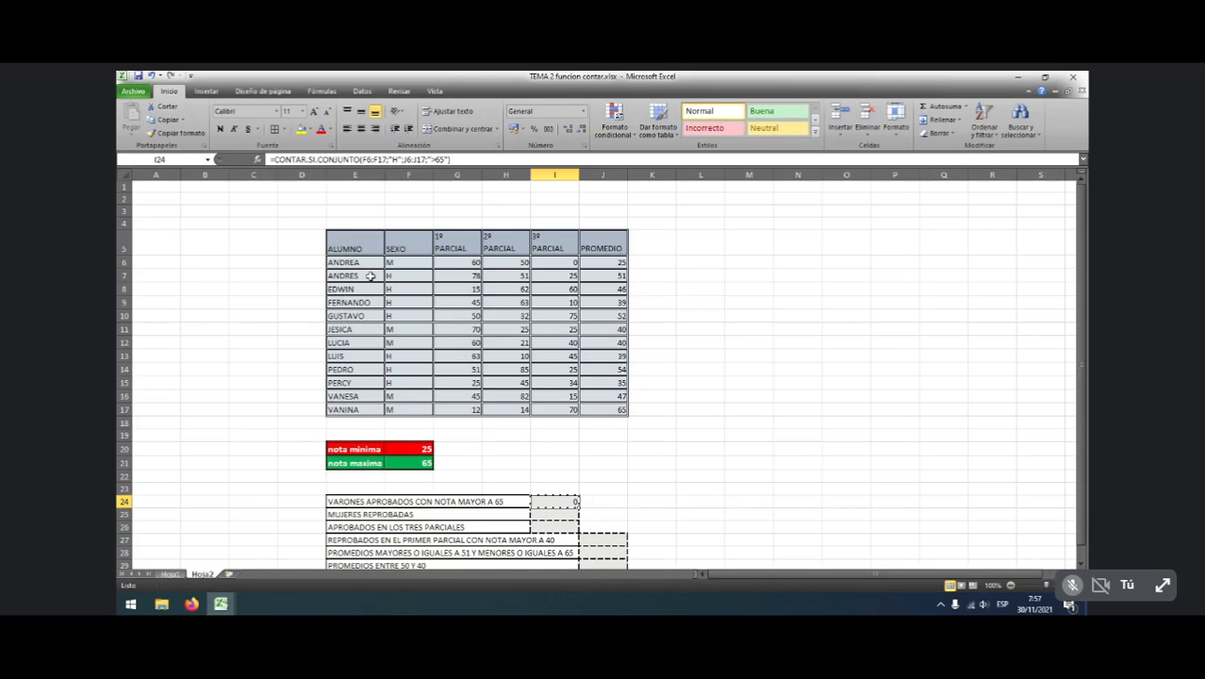
{"action": "left_click", "coordinate": [124, 262]}
{"action": "left_click_drag", "start_coordinate": [397, 274], "coordinate": [603, 275]}
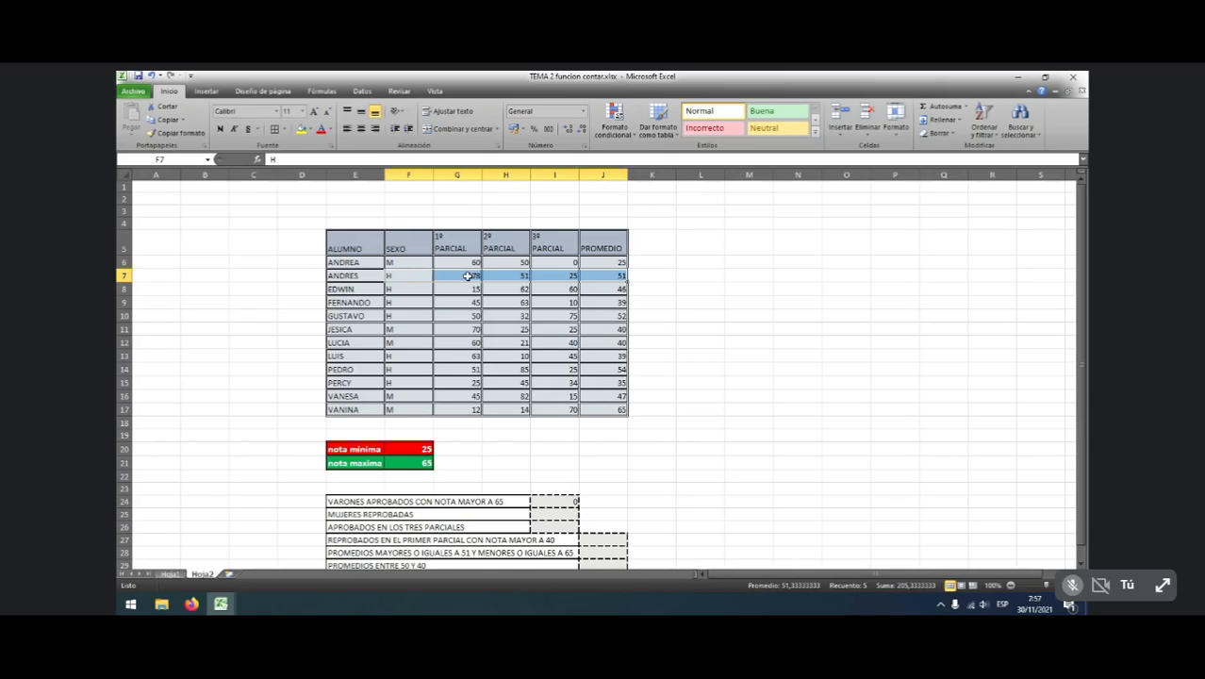
{"action": "left_click", "coordinate": [608, 278]}
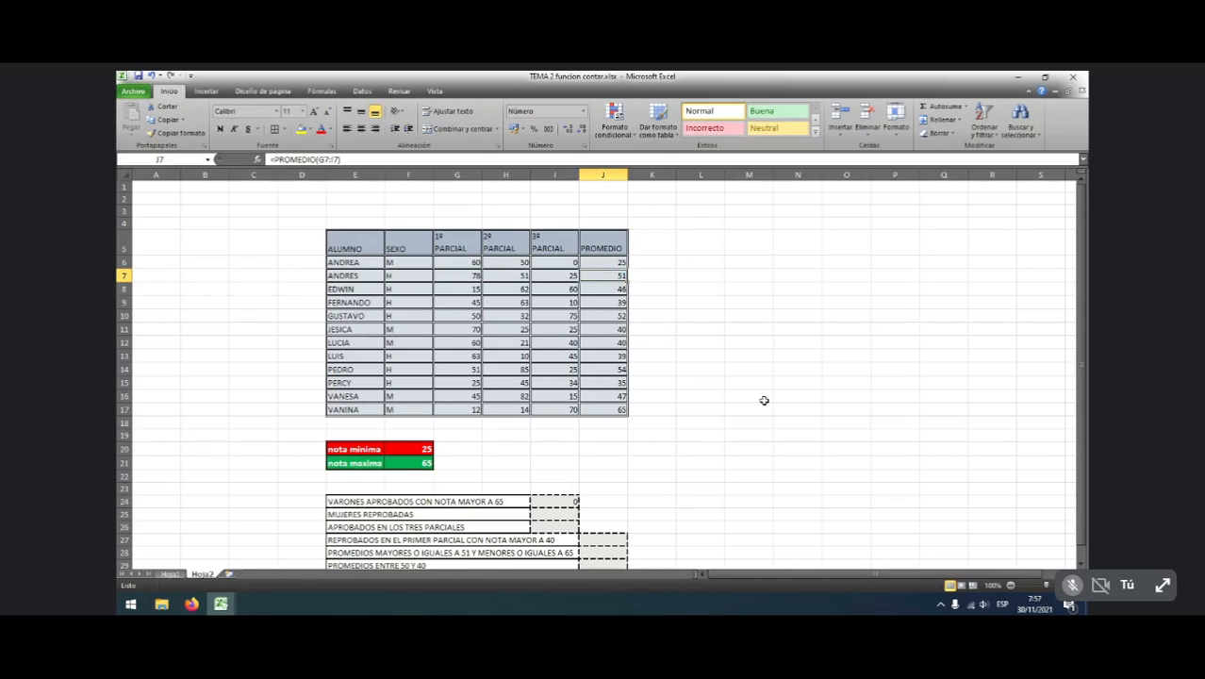
{"action": "type", "text": "70"}
{"action": "key", "text": "Return"}
{"action": "left_click", "coordinate": [564, 501]}
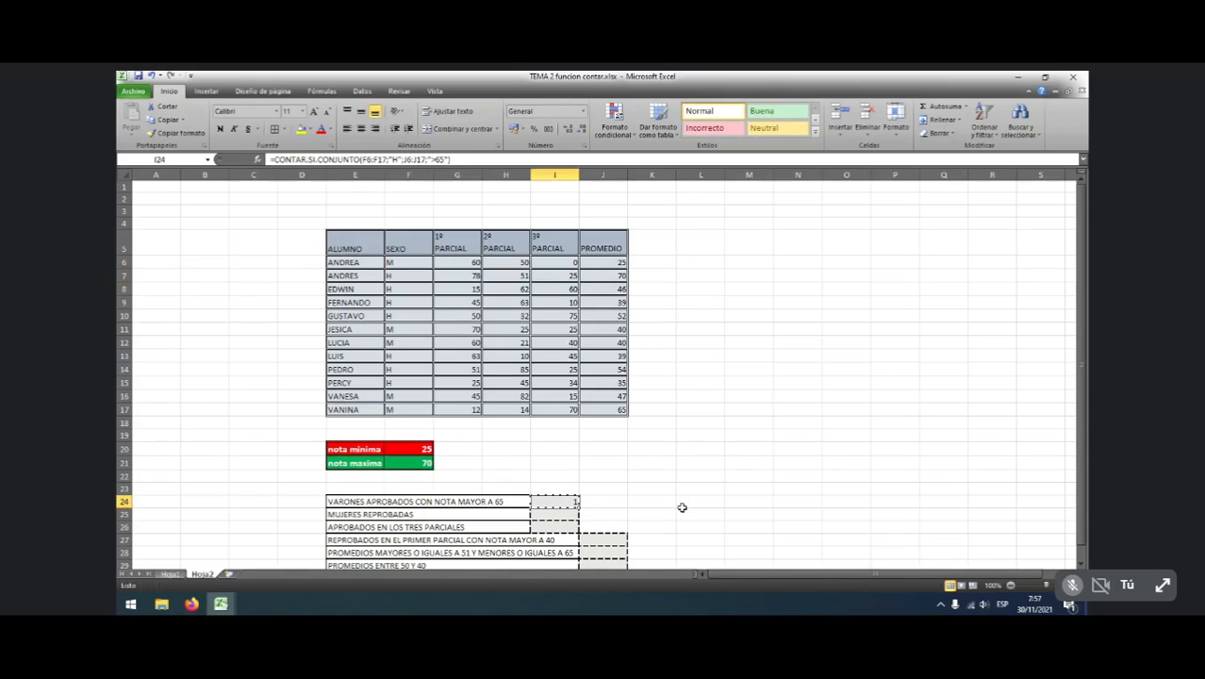
{"action": "left_click", "coordinate": [603, 526]}
{"action": "left_click", "coordinate": [571, 506]}
Begin a CONTAR.SI.CONJUNTO formula in I25 for MUJERES REPROBADAS, with the SEXO range F6:F17 and the criterion "M"
{"action": "scroll", "coordinate": [693, 522], "scroll_direction": "down", "scroll_amount": 2}
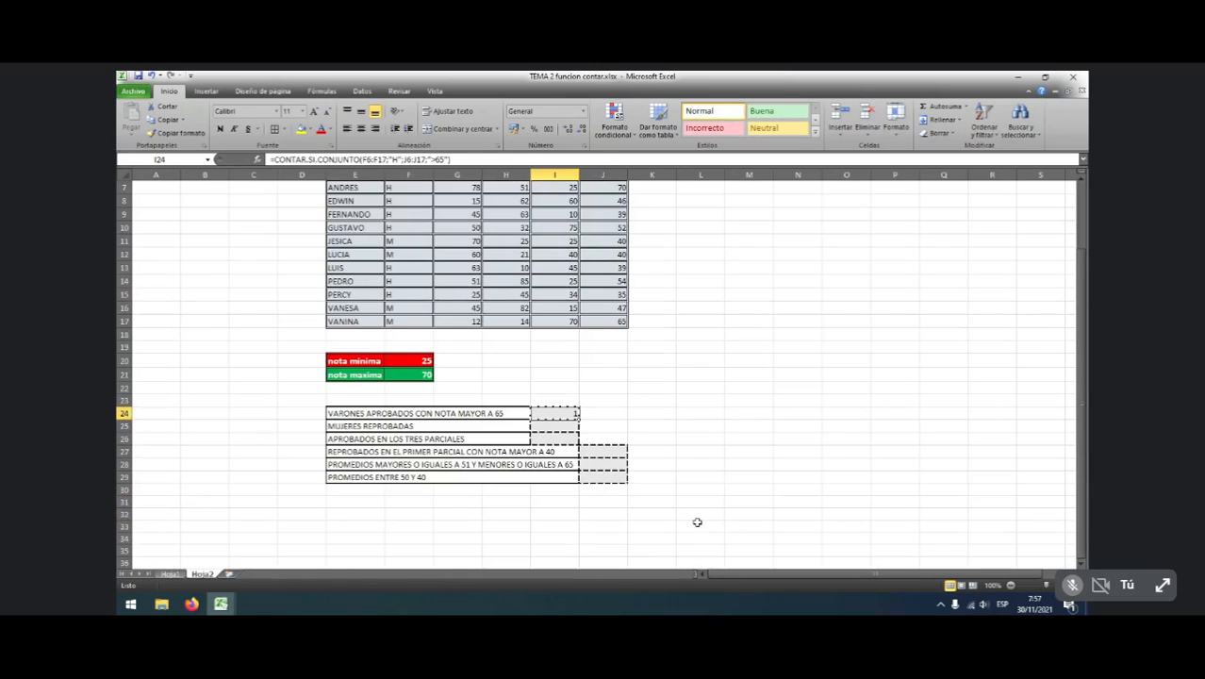
{"action": "left_click", "coordinate": [572, 427]}
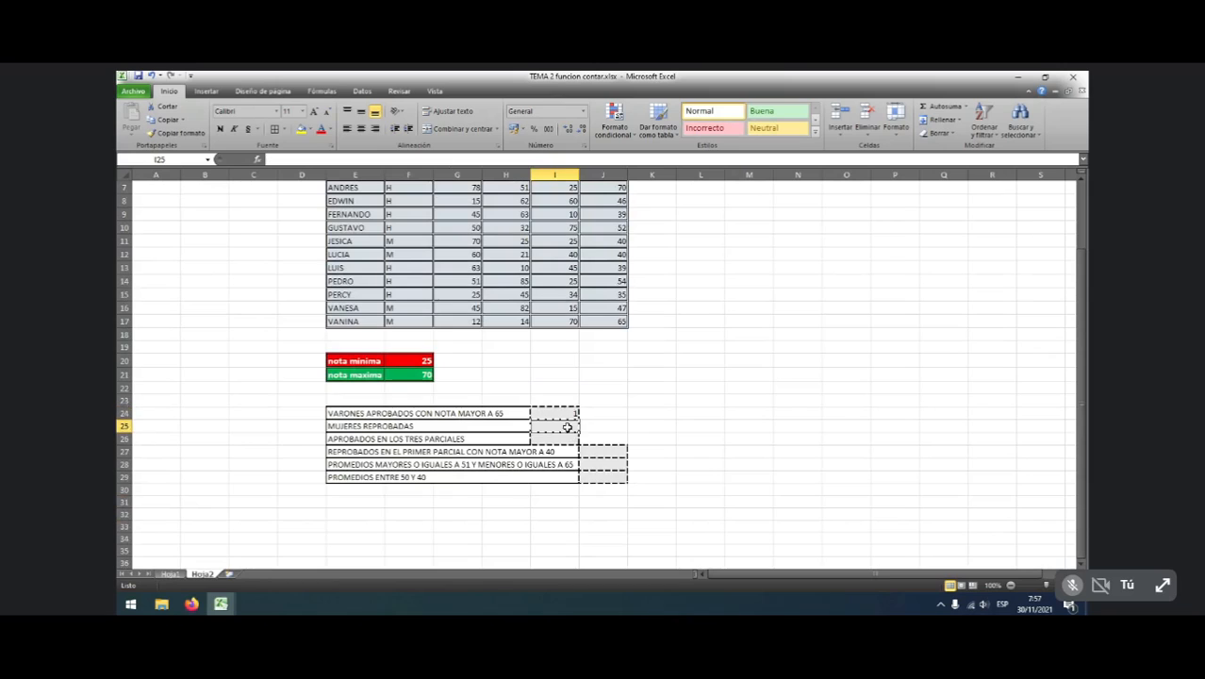
{"action": "scroll", "coordinate": [597, 422], "scroll_direction": "up", "scroll_amount": 1}
{"action": "scroll", "coordinate": [597, 422], "scroll_direction": "up", "scroll_amount": 1}
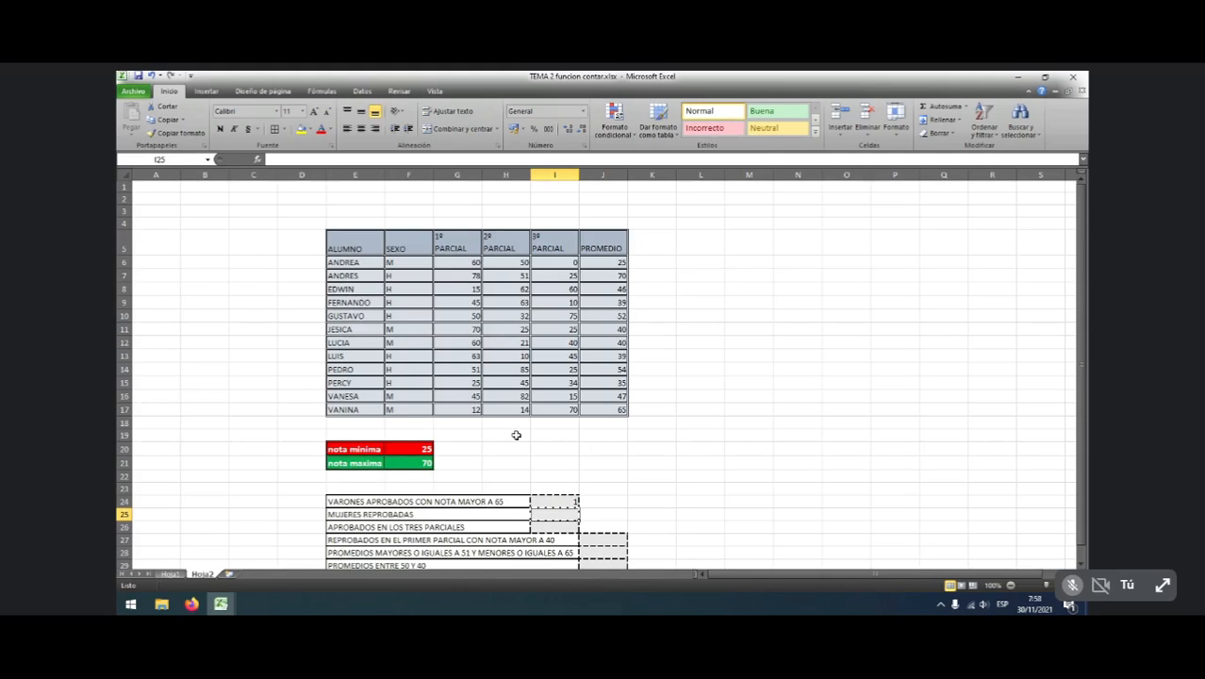
{"action": "scroll", "coordinate": [574, 441], "scroll_direction": "down", "scroll_amount": 2}
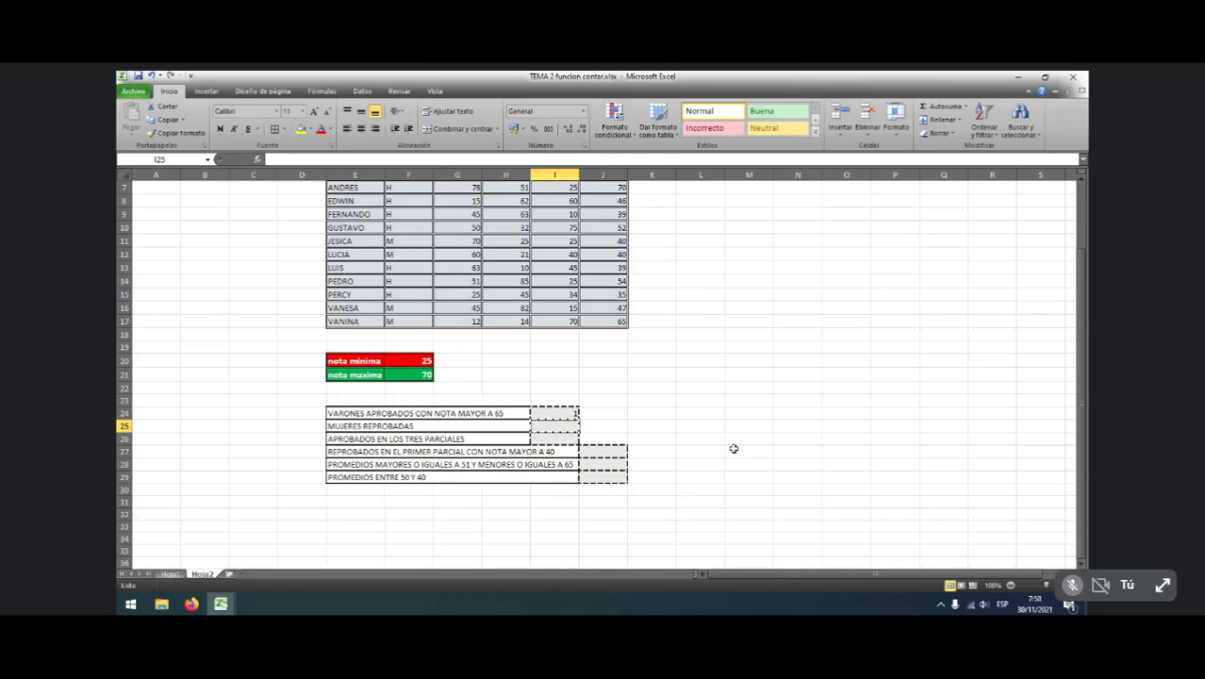
{"action": "type", "text": "=CONTAR"}
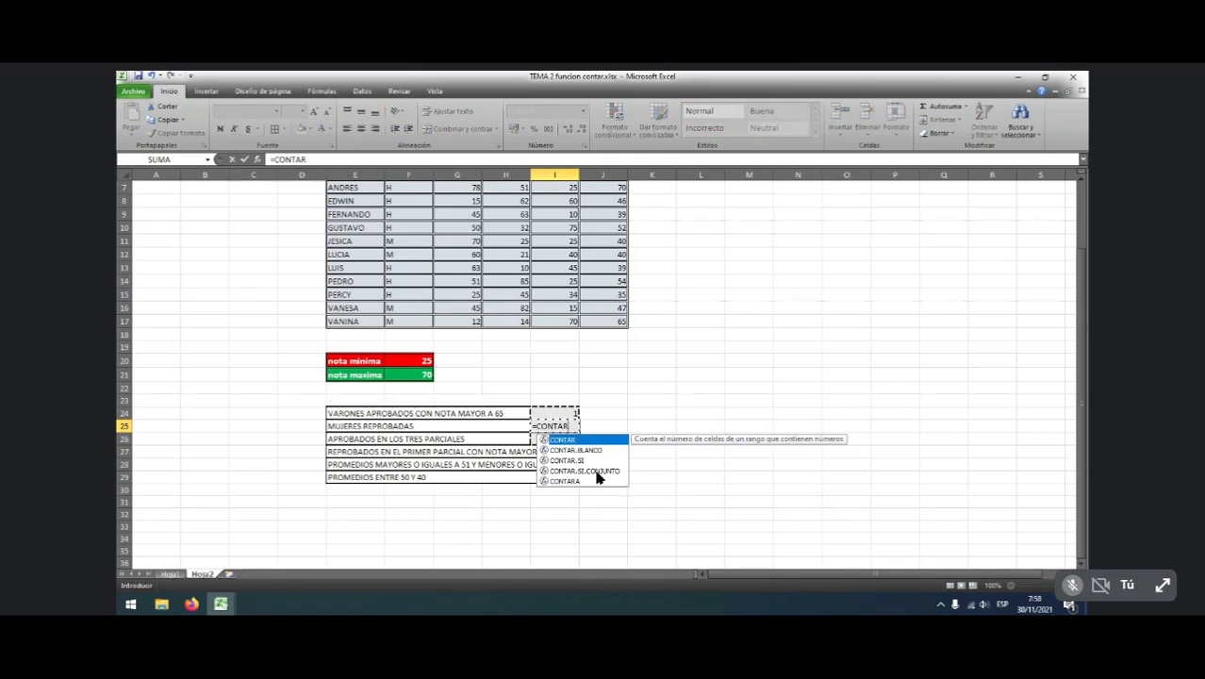
{"action": "double_click", "coordinate": [595, 471]}
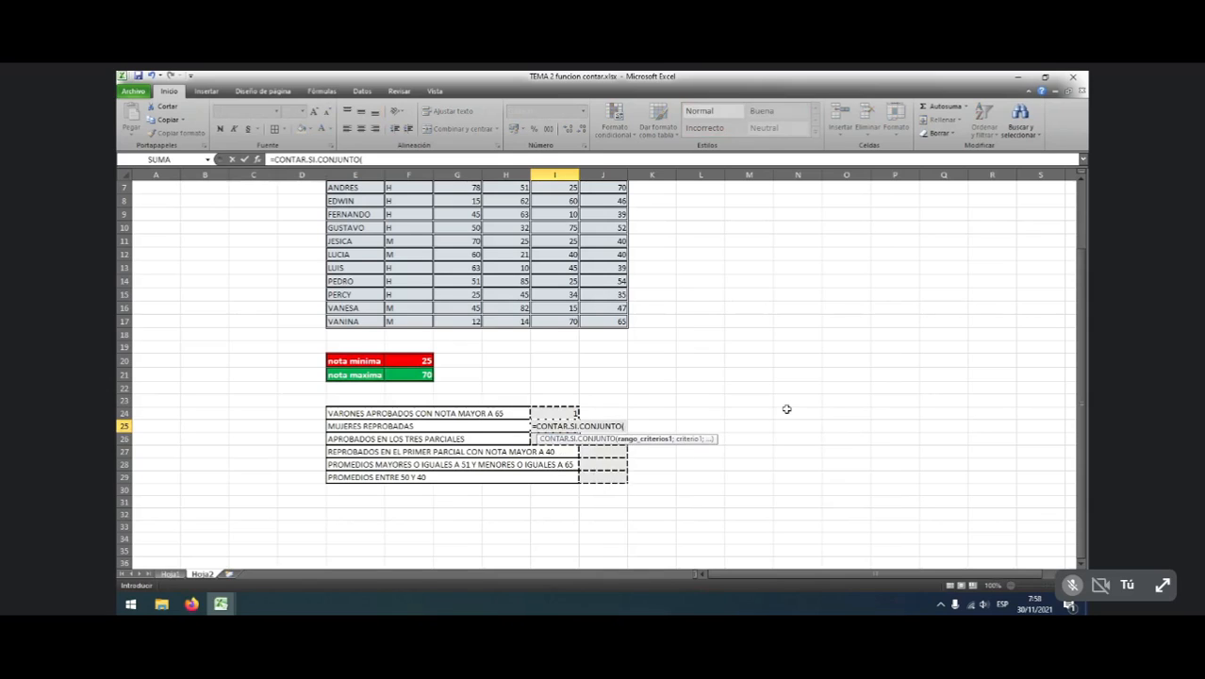
{"action": "scroll", "coordinate": [786, 409], "scroll_direction": "up", "scroll_amount": 1}
{"action": "left_click_drag", "start_coordinate": [407, 226], "coordinate": [405, 368]}
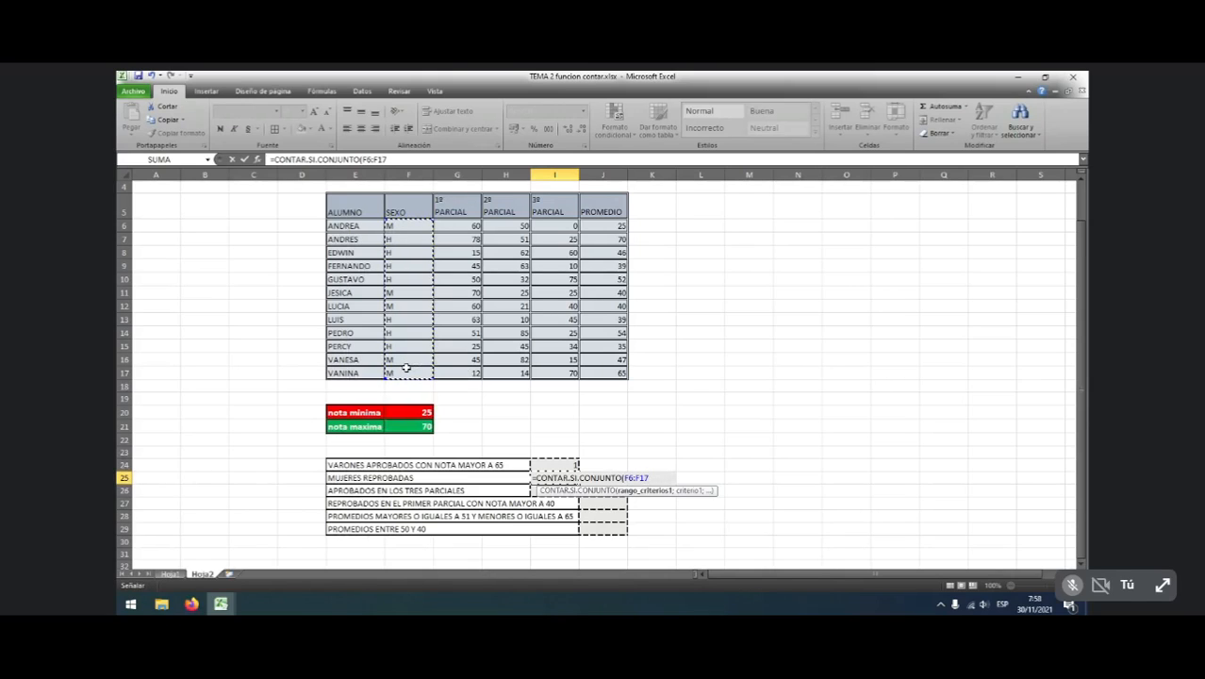
{"action": "type", "text": ";"}
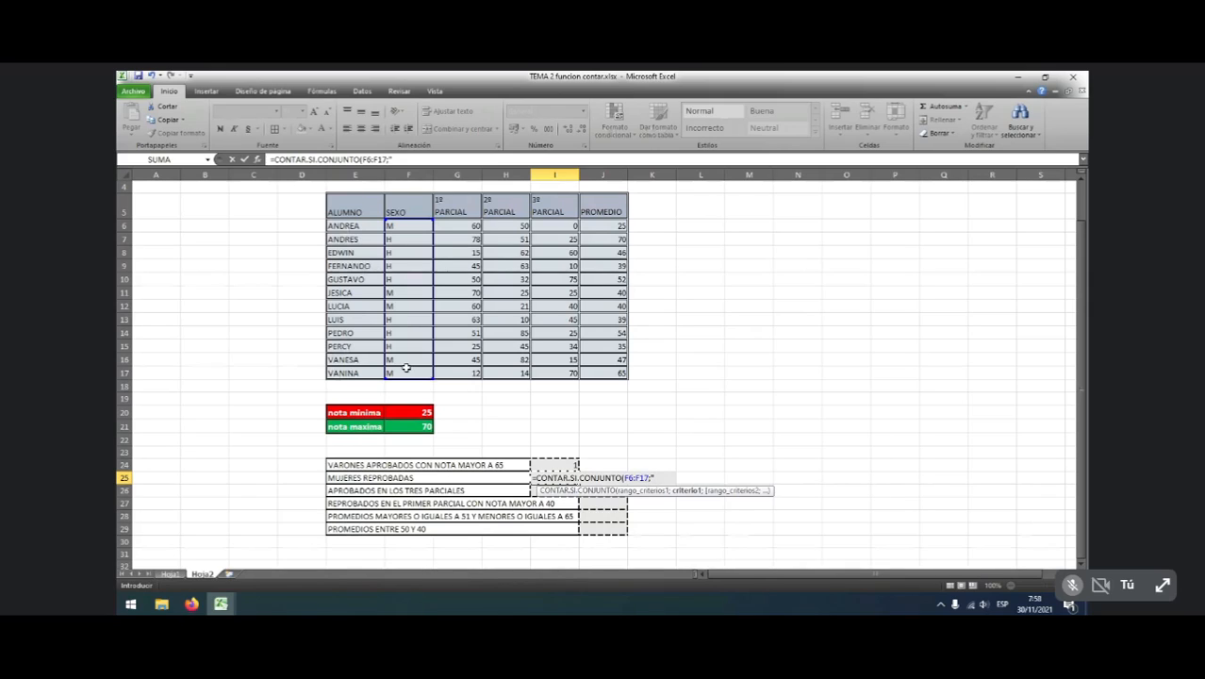
{"action": "type", "text": "M\";"}
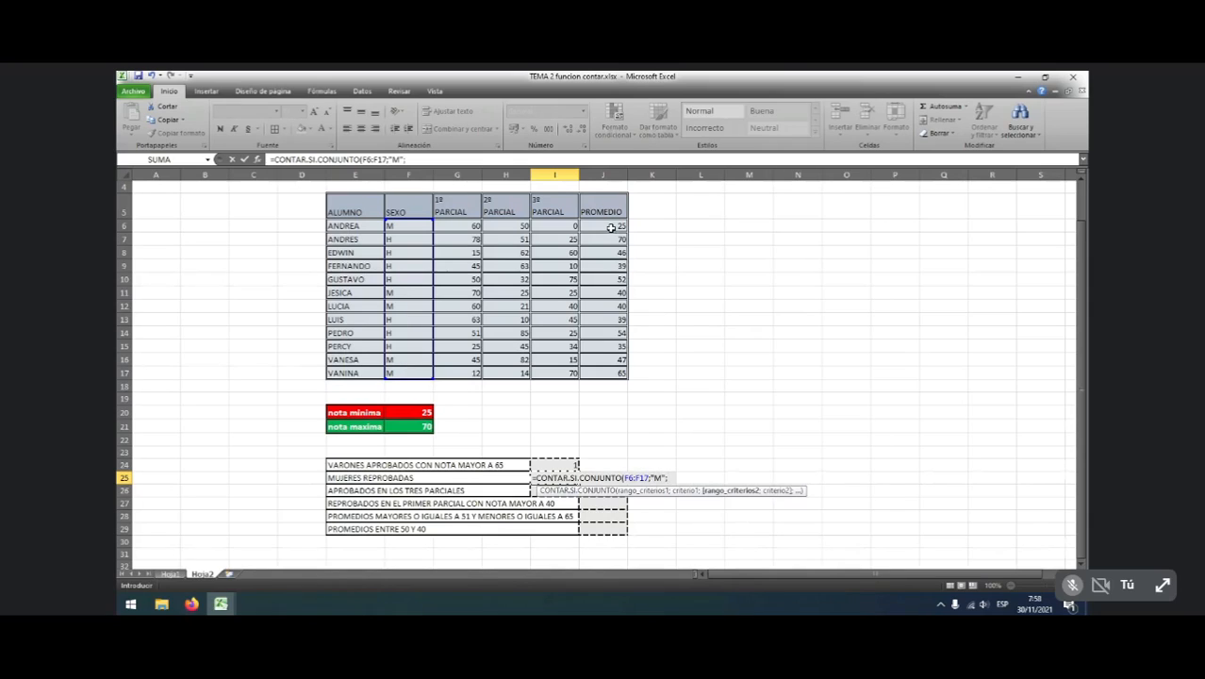
Complete the I25 formula with the PROMEDIO range J6:J17 and the criterion "<51"
{"action": "left_click_drag", "start_coordinate": [610, 228], "coordinate": [609, 375]}
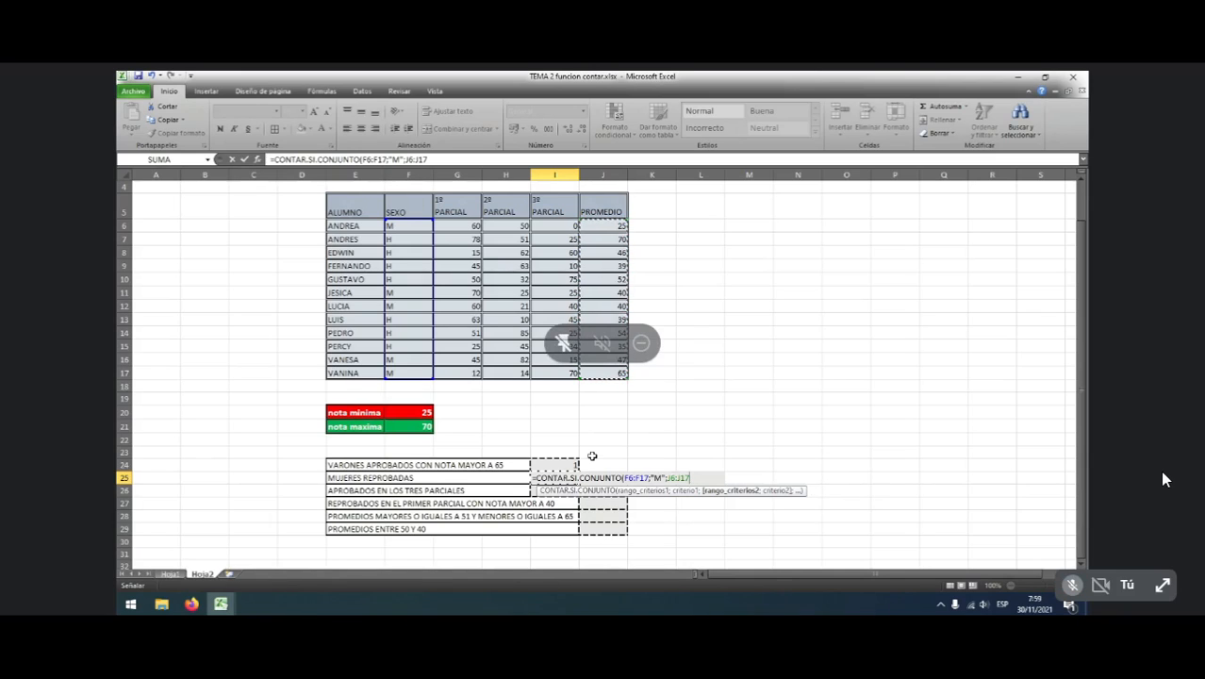
{"action": "type", "text": ";"}
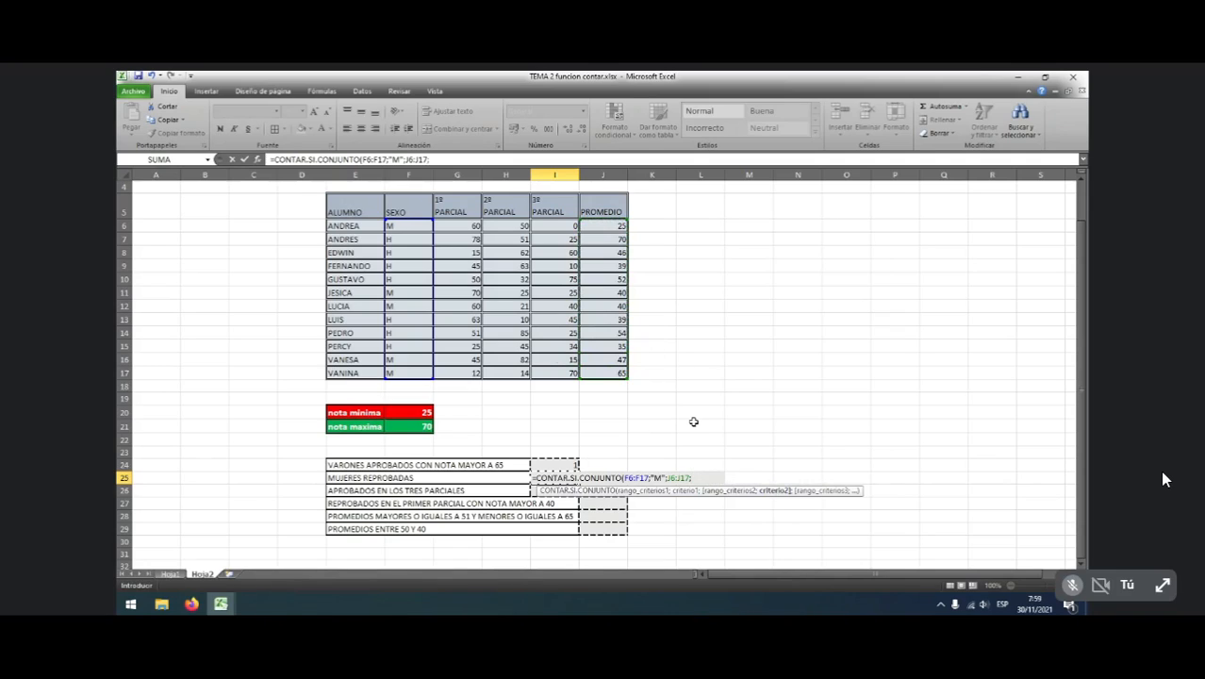
{"action": "type", "text": "\"<51\")"}
{"action": "key", "text": "Return"}
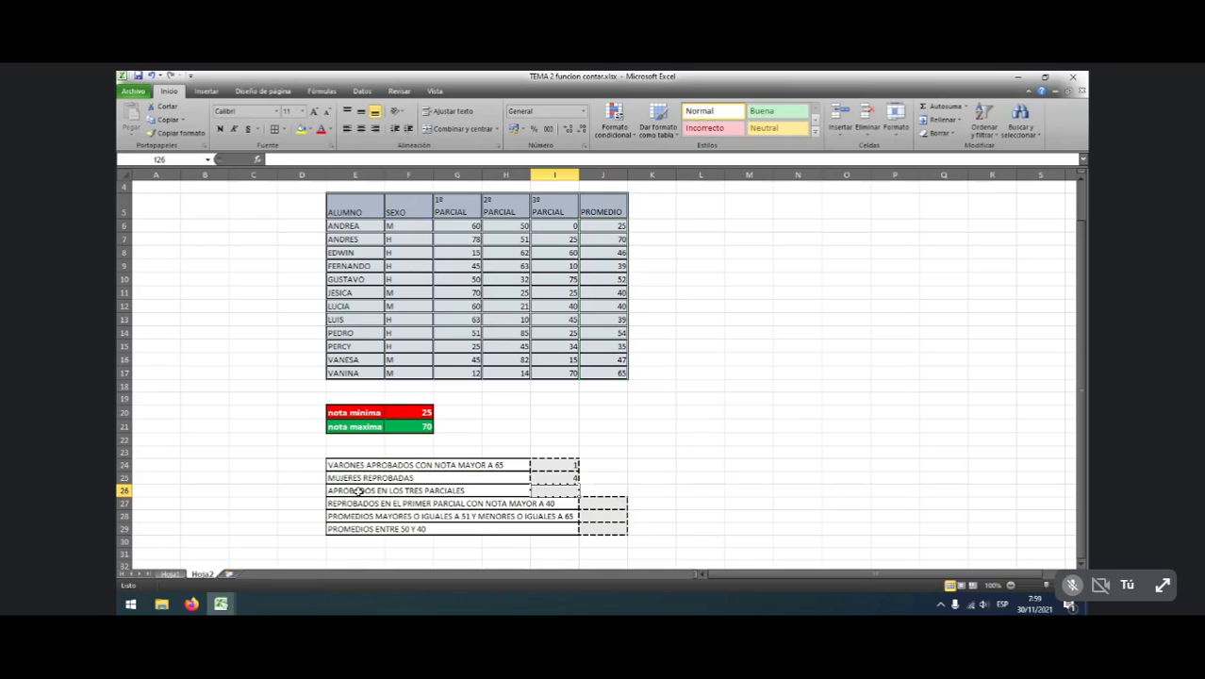
Review the APROBADOS EN LOS TRES PARCIALES question in row 26 and the partial grade columns it refers to
{"action": "left_click_drag", "start_coordinate": [323, 490], "coordinate": [653, 487]}
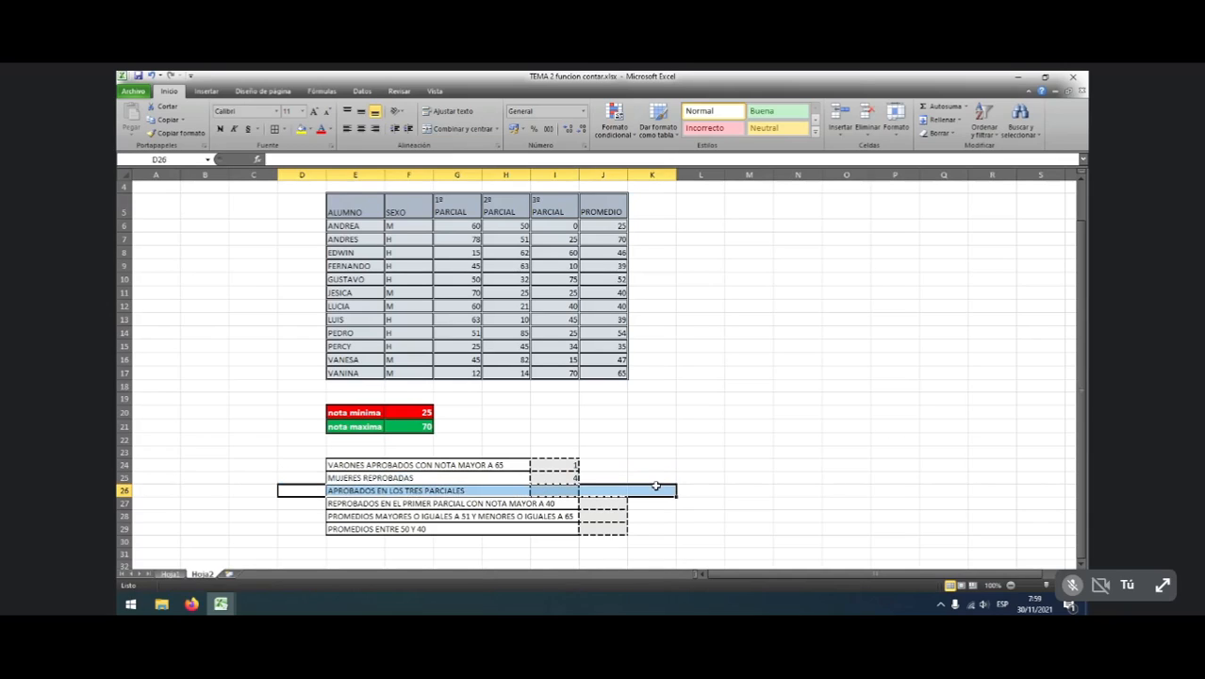
{"action": "left_click", "coordinate": [826, 528]}
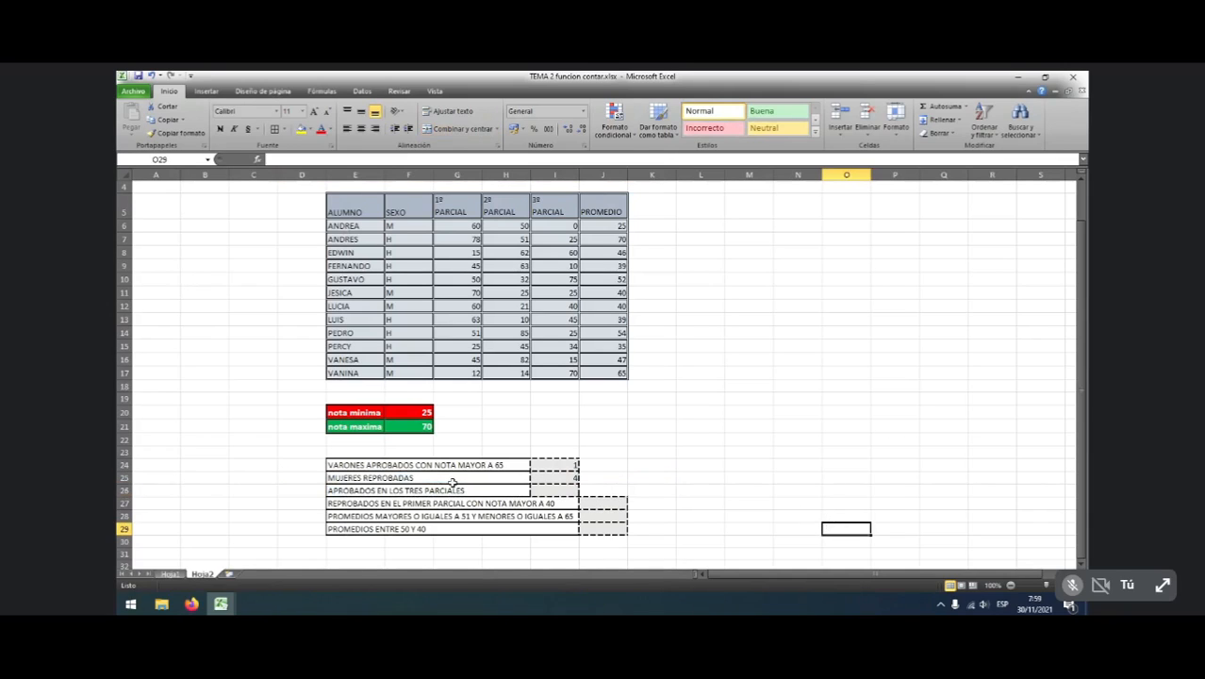
{"action": "left_click", "coordinate": [560, 488]}
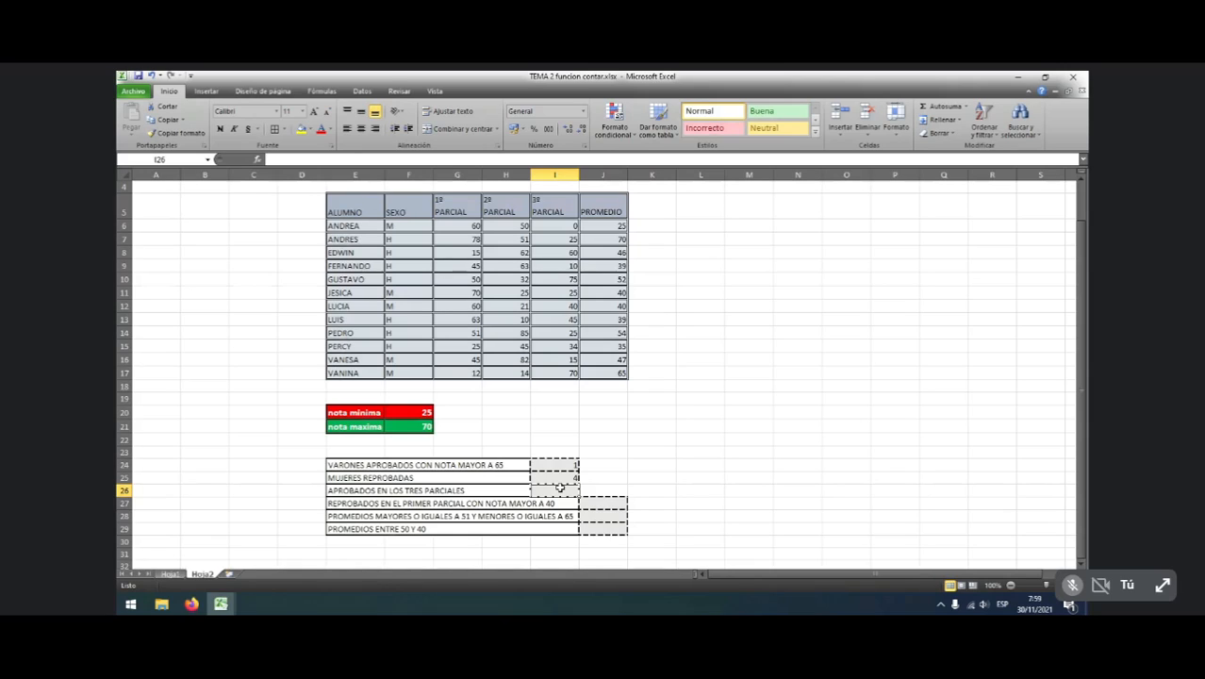
{"action": "left_click", "coordinate": [462, 173]}
{"action": "left_click", "coordinate": [512, 173], "text": "ctrl"}
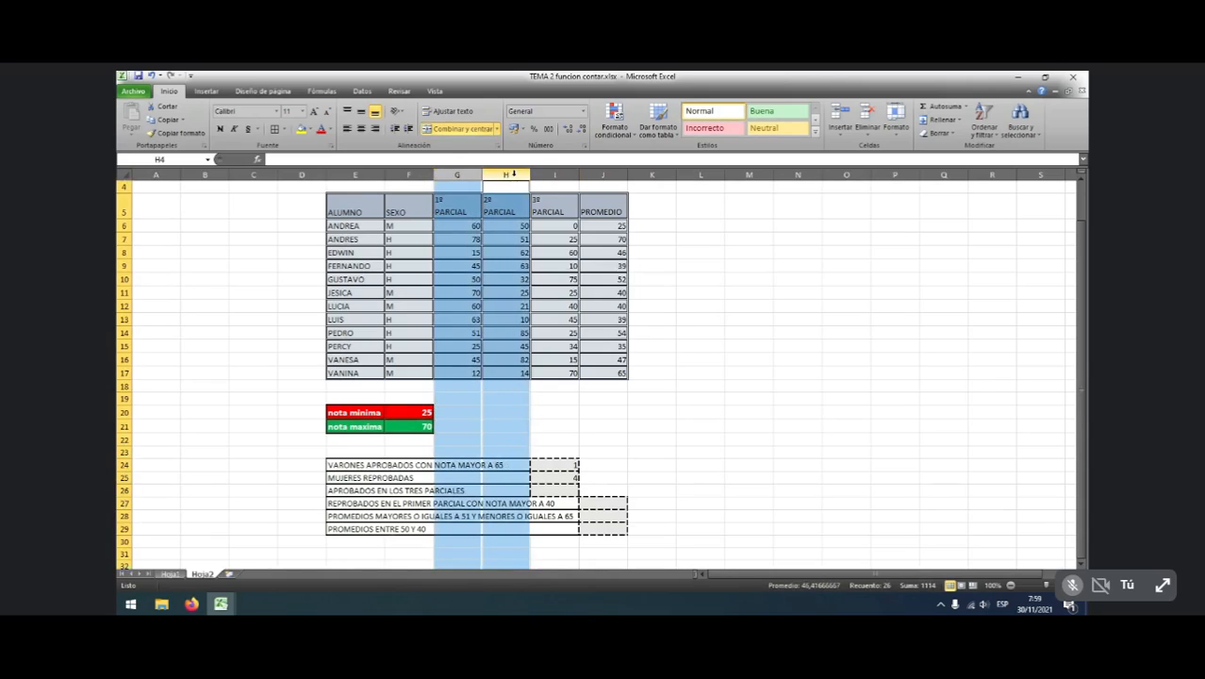
{"action": "left_click", "coordinate": [678, 395]}
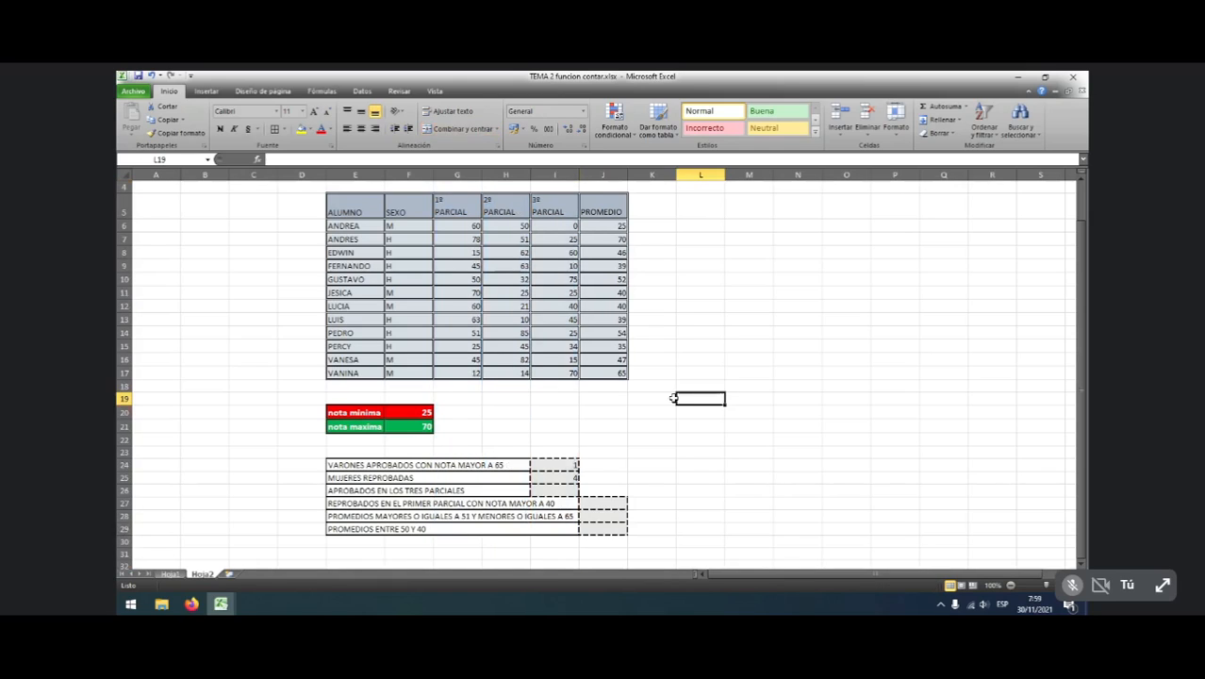
Begin a CONTAR.SI.CONJUNTO formula in I26 for APROBADOS EN LOS TRES PARCIALES, with the first partial range G6:G17 and the criterion ">50"
{"action": "left_click", "coordinate": [544, 489]}
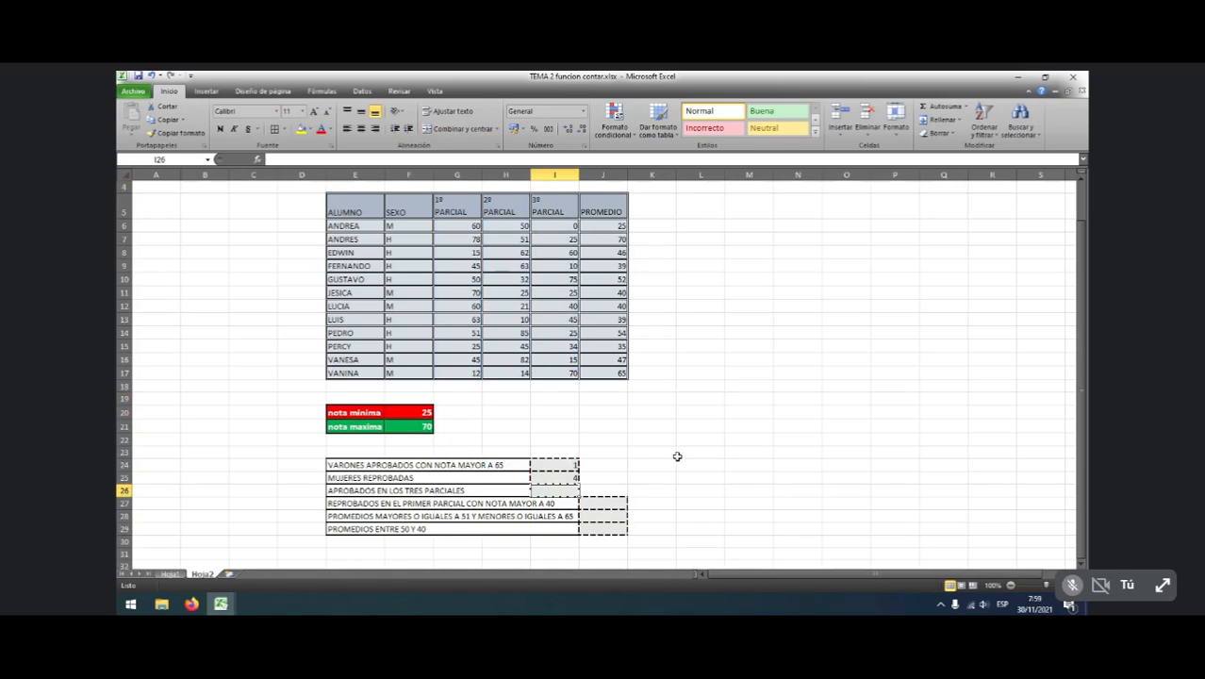
{"action": "type", "text": "=COPNTAR"}
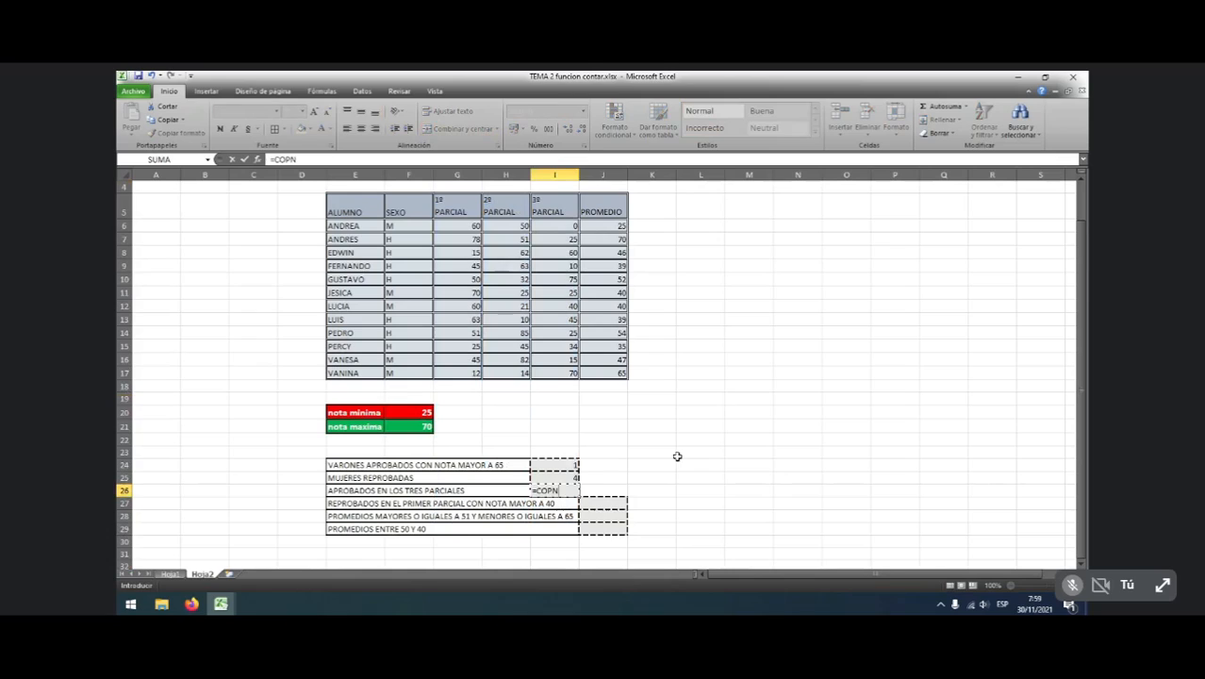
{"action": "key", "text": "BackSpace"}
{"action": "key", "text": "BackSpace"}
{"action": "key", "text": "BackSpace"}
{"action": "key", "text": "BackSpace"}
{"action": "key", "text": "BackSpace"}
{"action": "type", "text": "NTAR"}
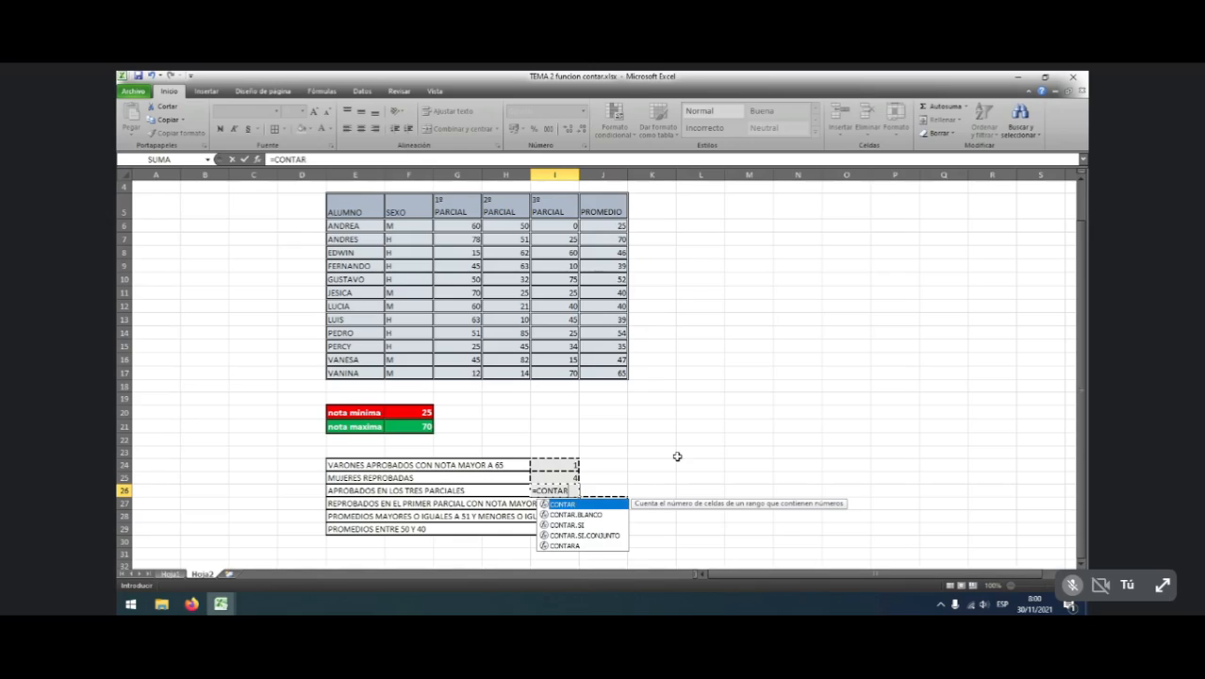
{"action": "double_click", "coordinate": [600, 535]}
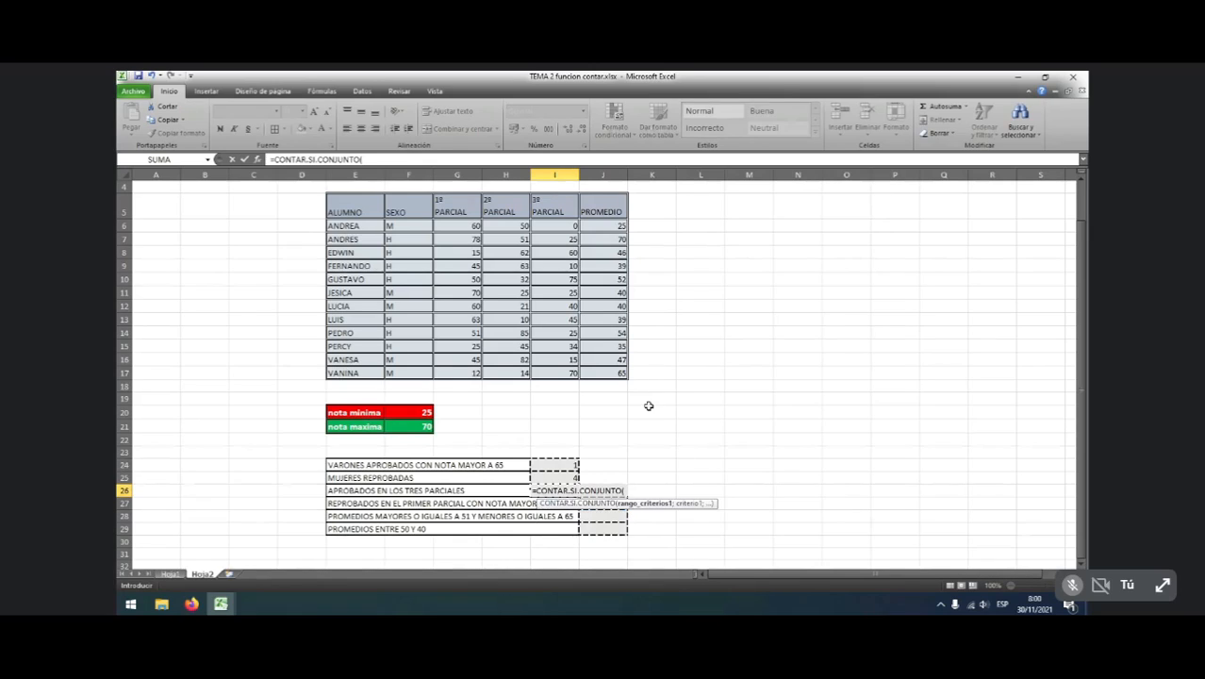
{"action": "left_click", "coordinate": [455, 230]}
{"action": "left_click_drag", "start_coordinate": [455, 230], "coordinate": [473, 375]}
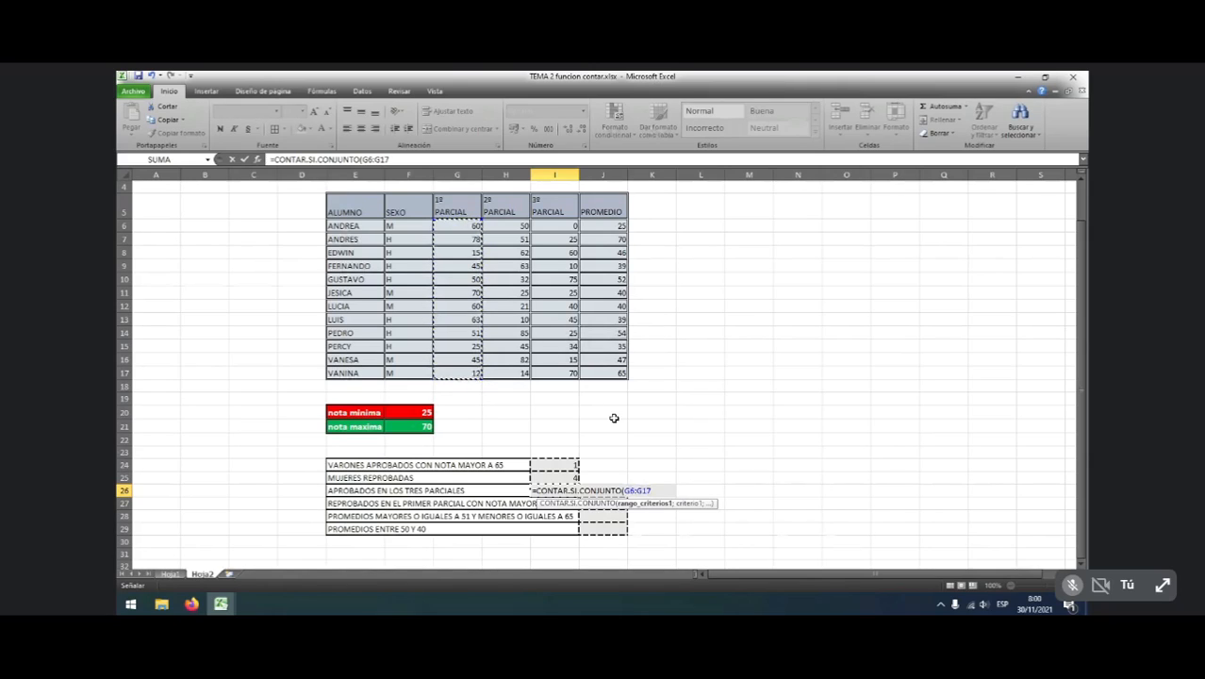
{"action": "type", "text": ";"}
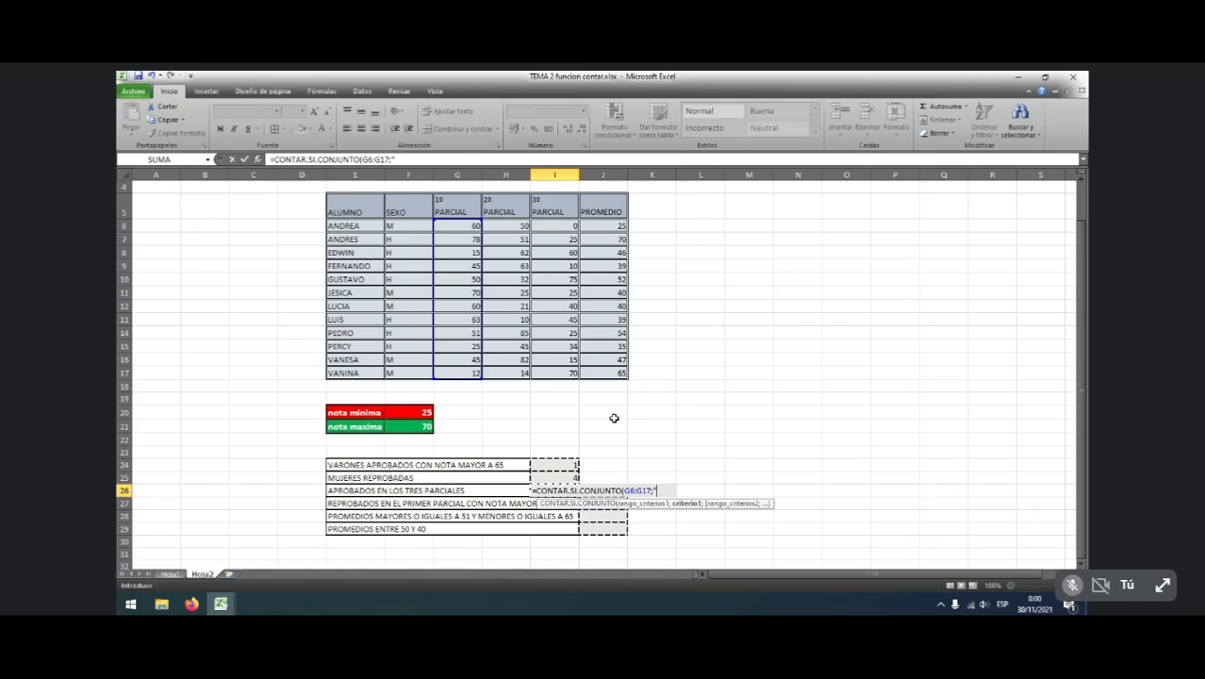
{"action": "type", "text": ">50\";"}
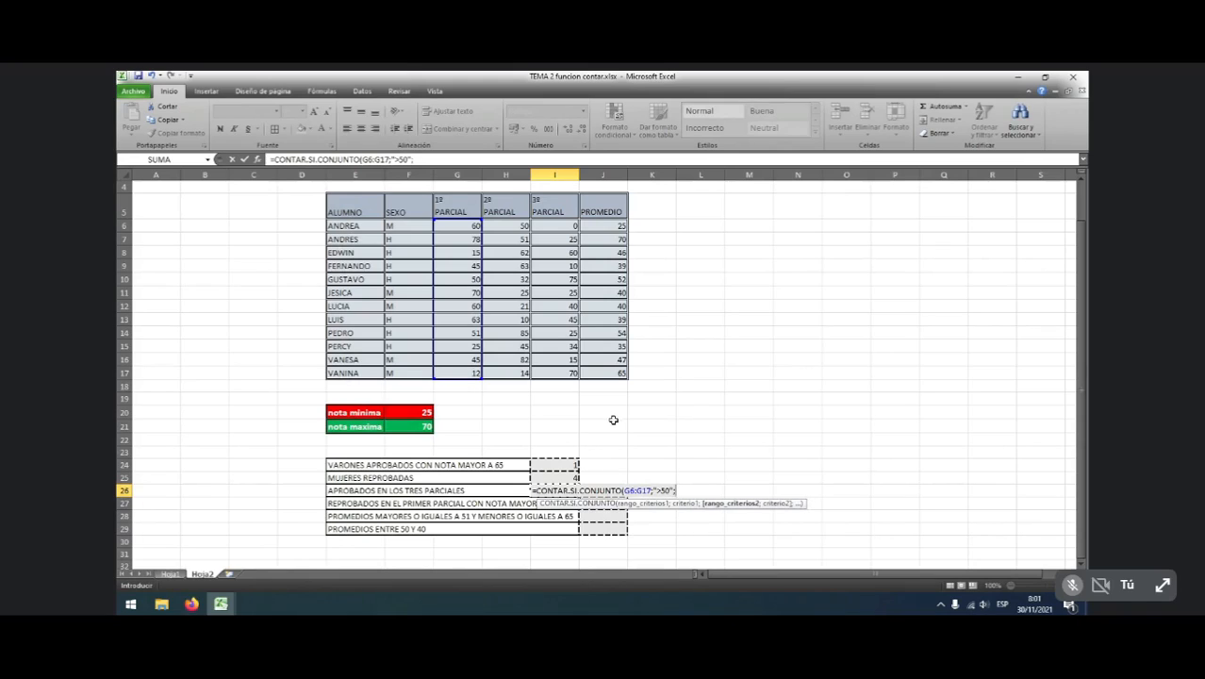
Complete the I26 formula with the second partial range H6:H17 and the third partial range I6:I17, each with the criterion ">50"
{"action": "left_click_drag", "start_coordinate": [508, 226], "coordinate": [510, 374]}
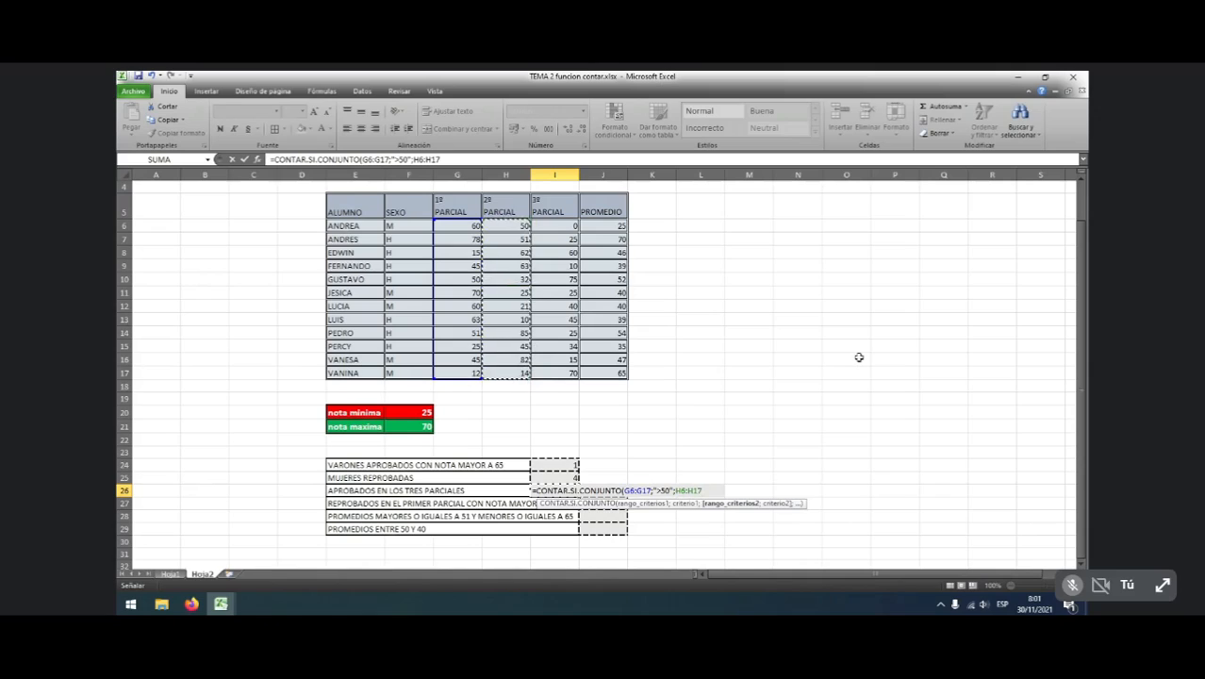
{"action": "type", "text": ";\">50"}
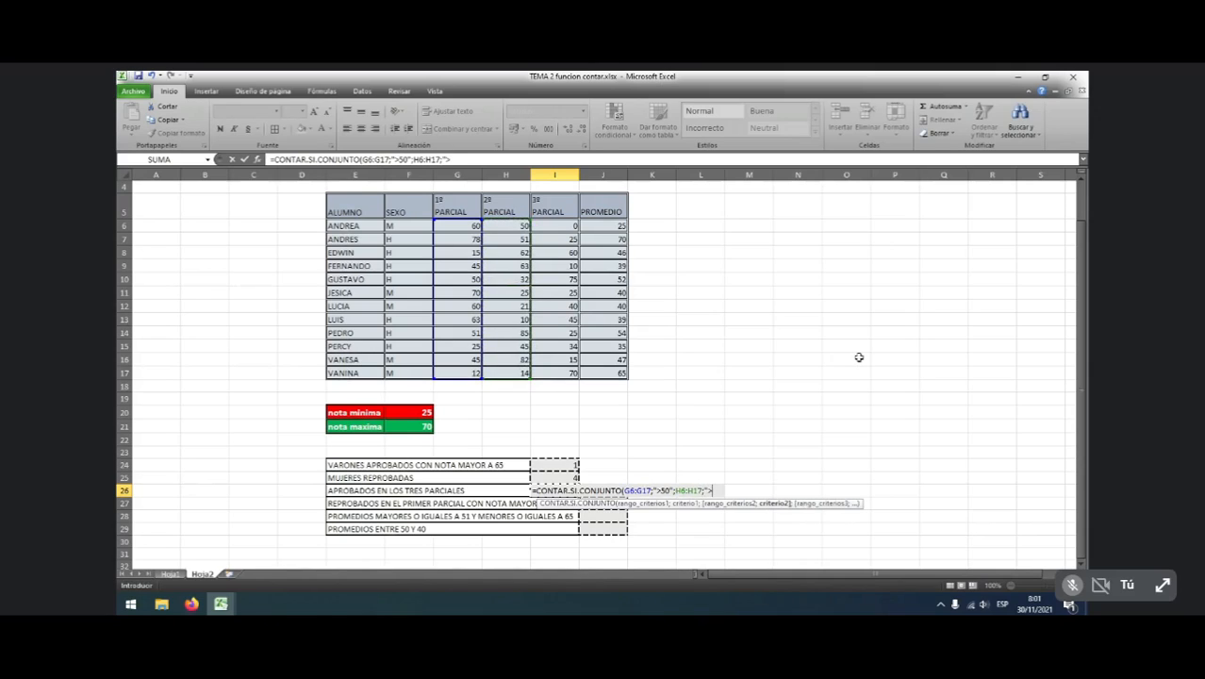
{"action": "type", "text": "\";"}
{"action": "left_click_drag", "start_coordinate": [551, 226], "coordinate": [554, 373]}
{"action": "type", "text": ";"}
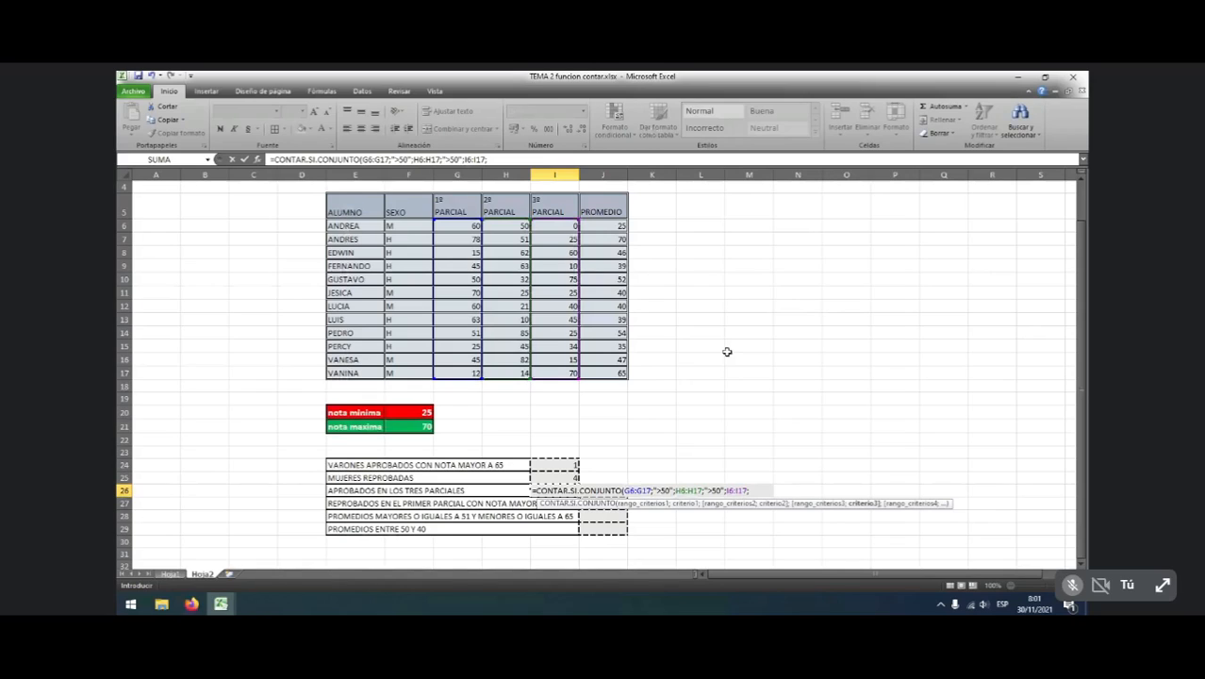
{"action": "type", "text": "\">50\")"}
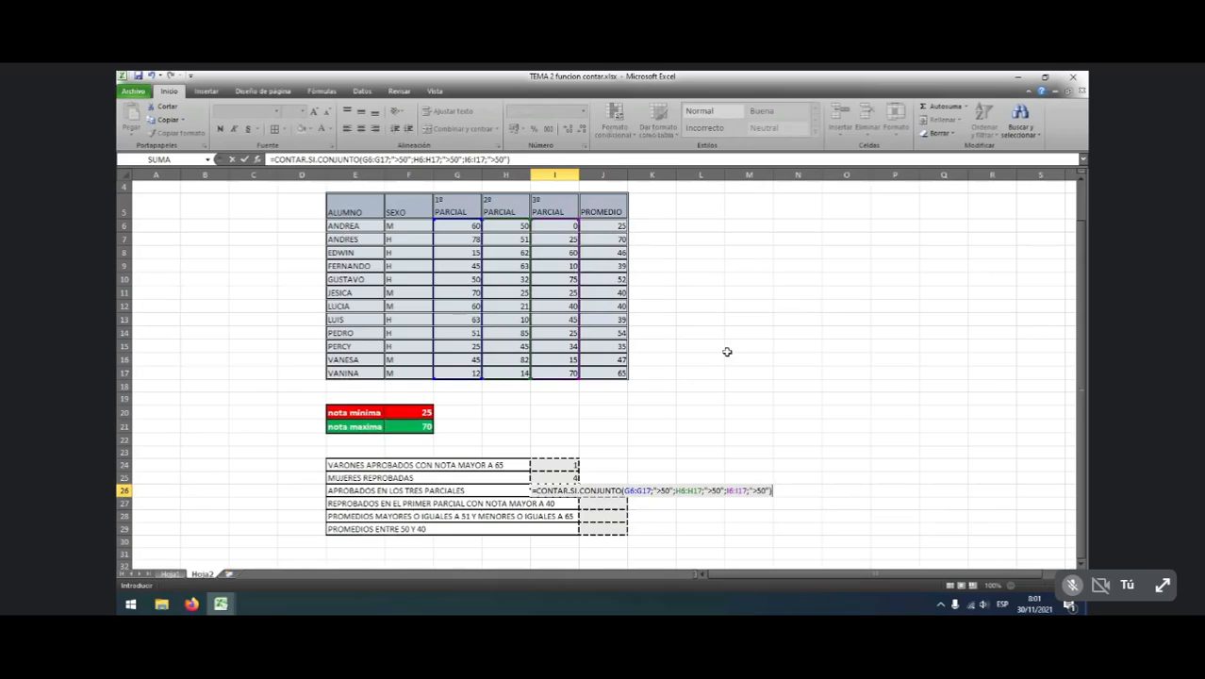
{"action": "key", "text": "Return"}
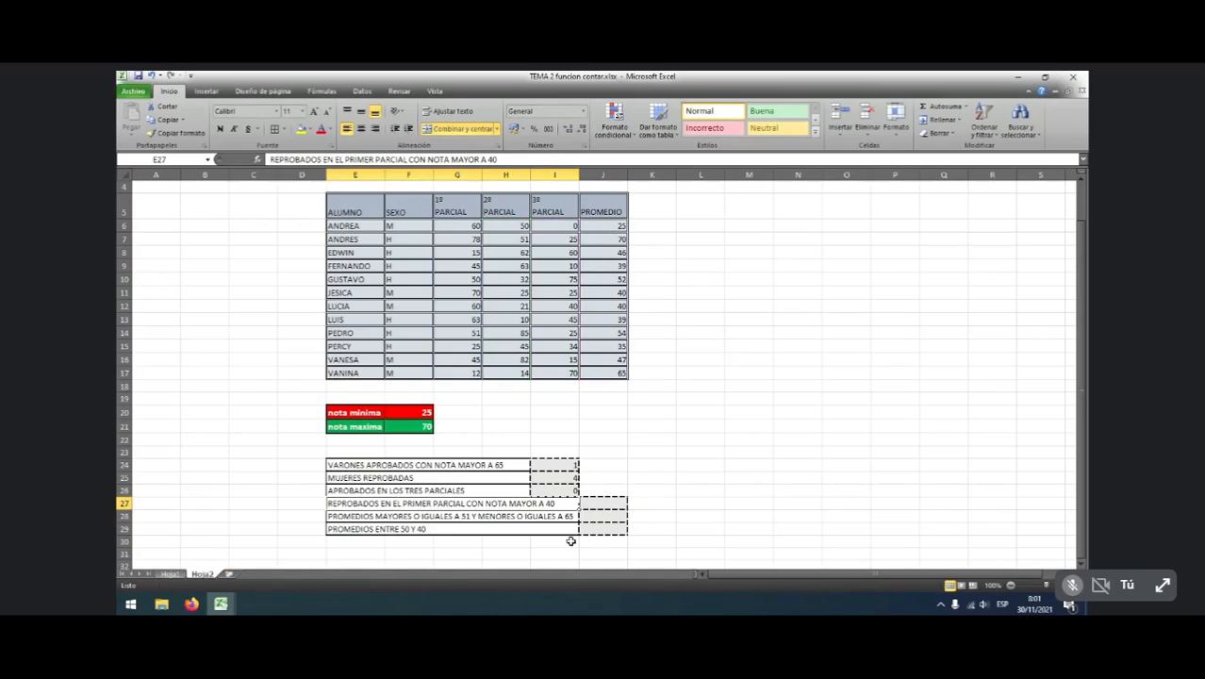
Set the first student's second partial grade in H6 to 55 and third partial grade in I6 to 51
{"action": "left_click", "coordinate": [566, 489]}
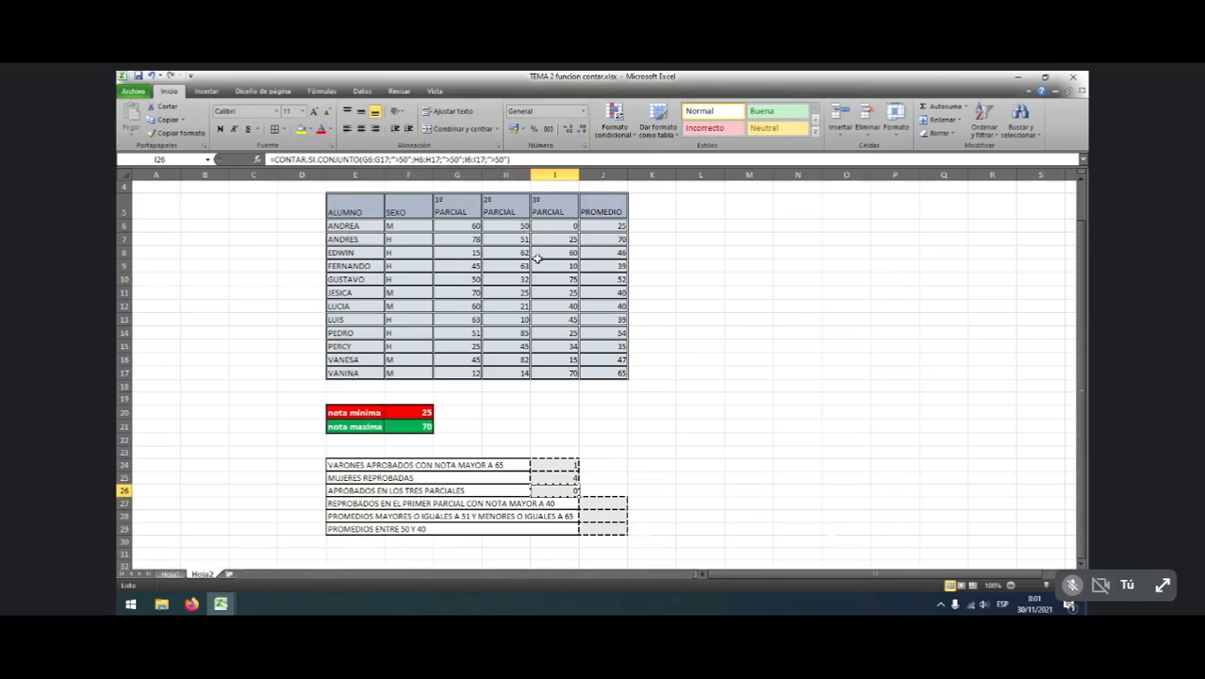
{"action": "left_click_drag", "start_coordinate": [454, 227], "coordinate": [569, 224]}
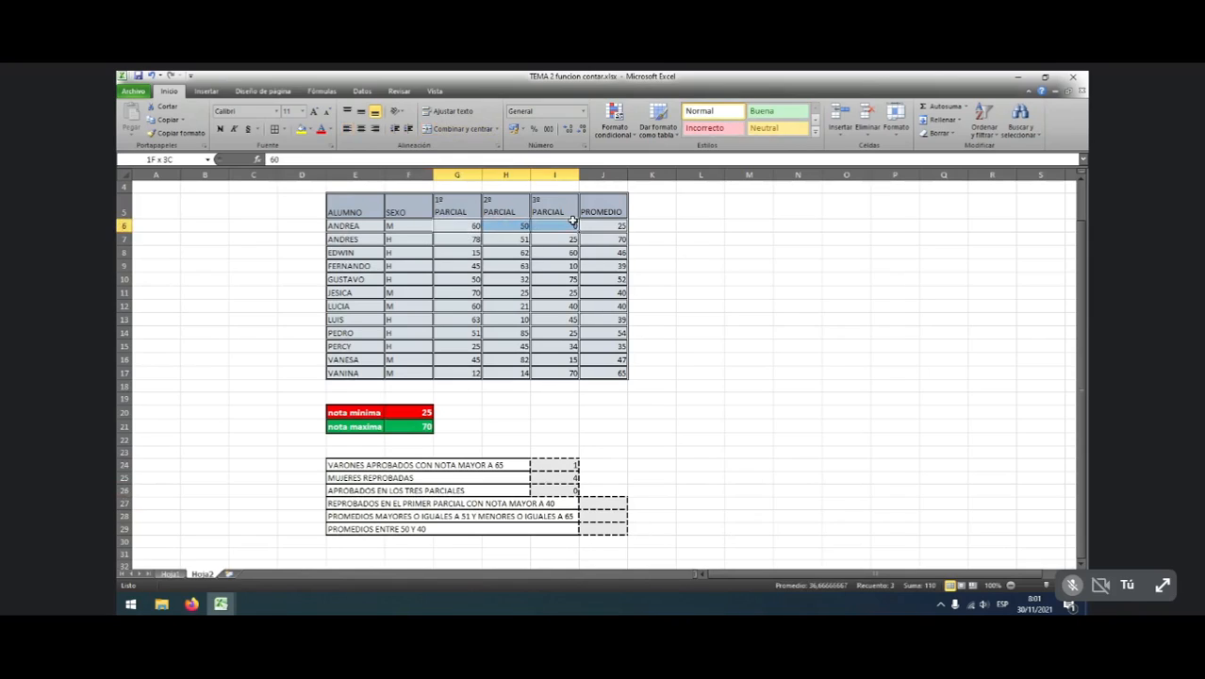
{"action": "left_click", "coordinate": [465, 229]}
{"action": "left_click", "coordinate": [365, 223]}
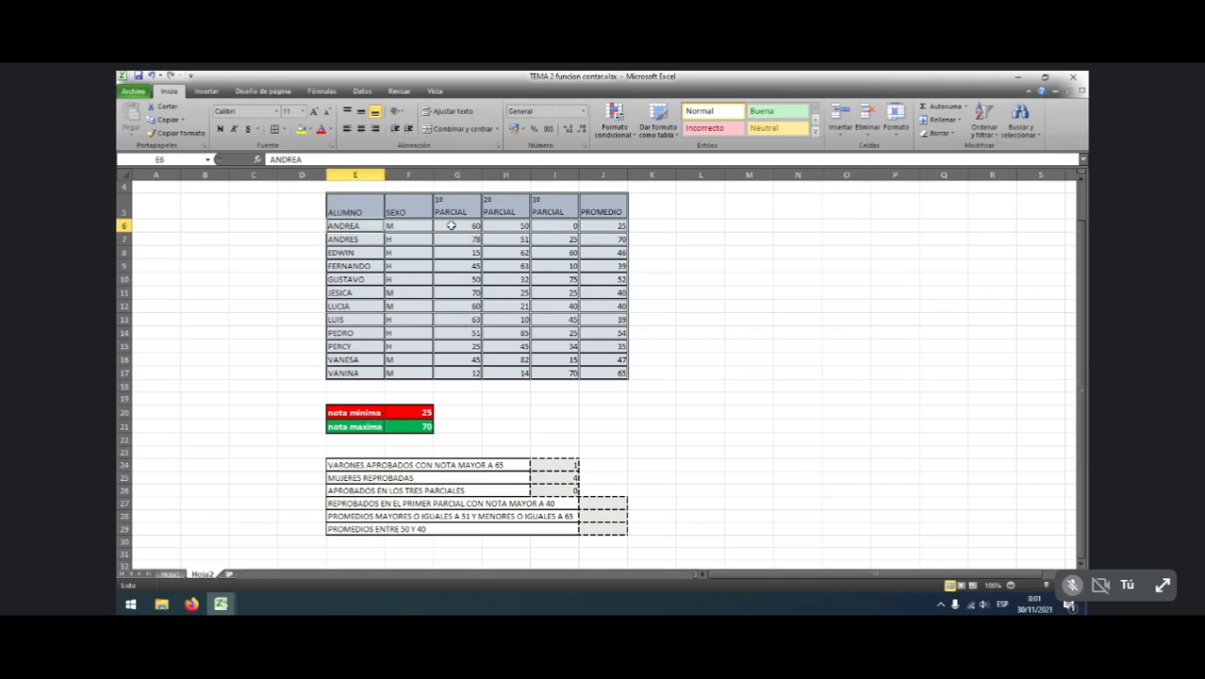
{"action": "left_click", "coordinate": [450, 226]}
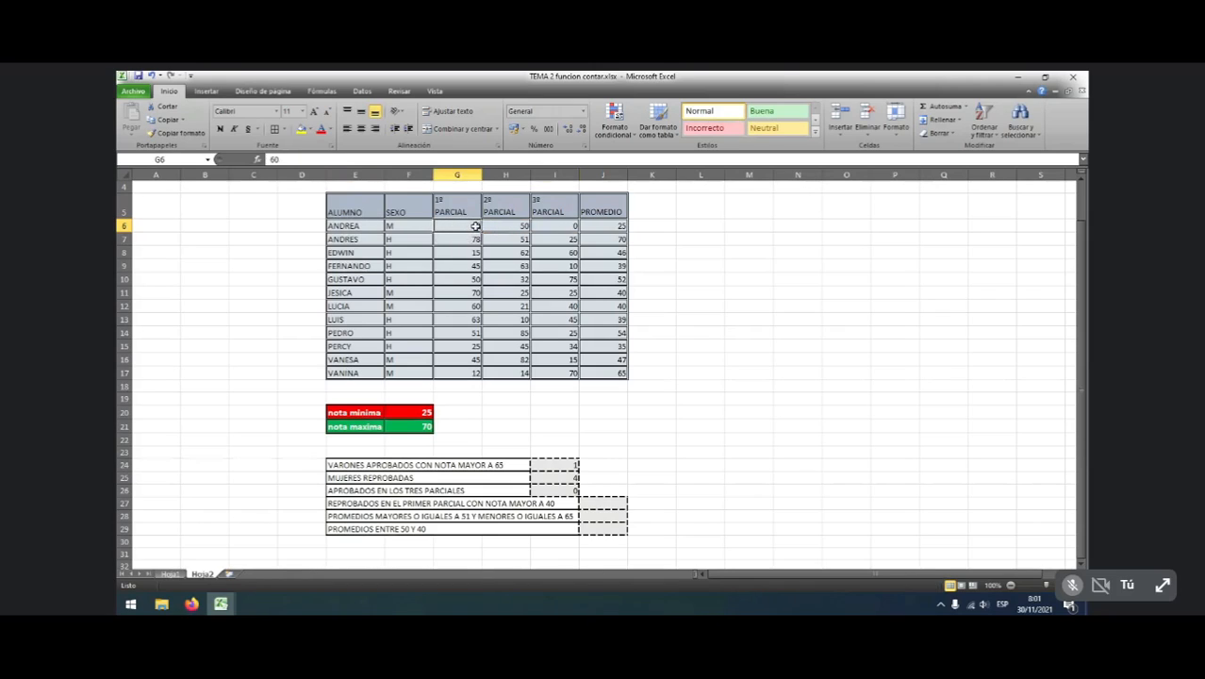
{"action": "left_click", "coordinate": [519, 225]}
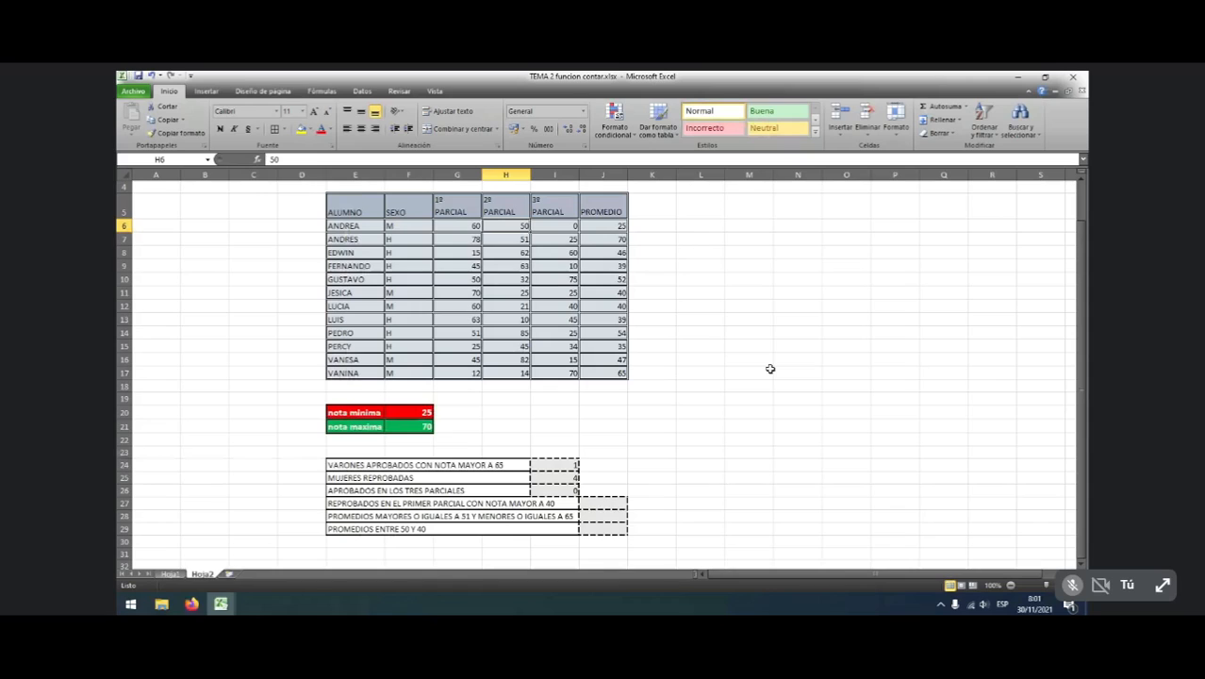
{"action": "type", "text": "55"}
{"action": "key", "text": "Right"}
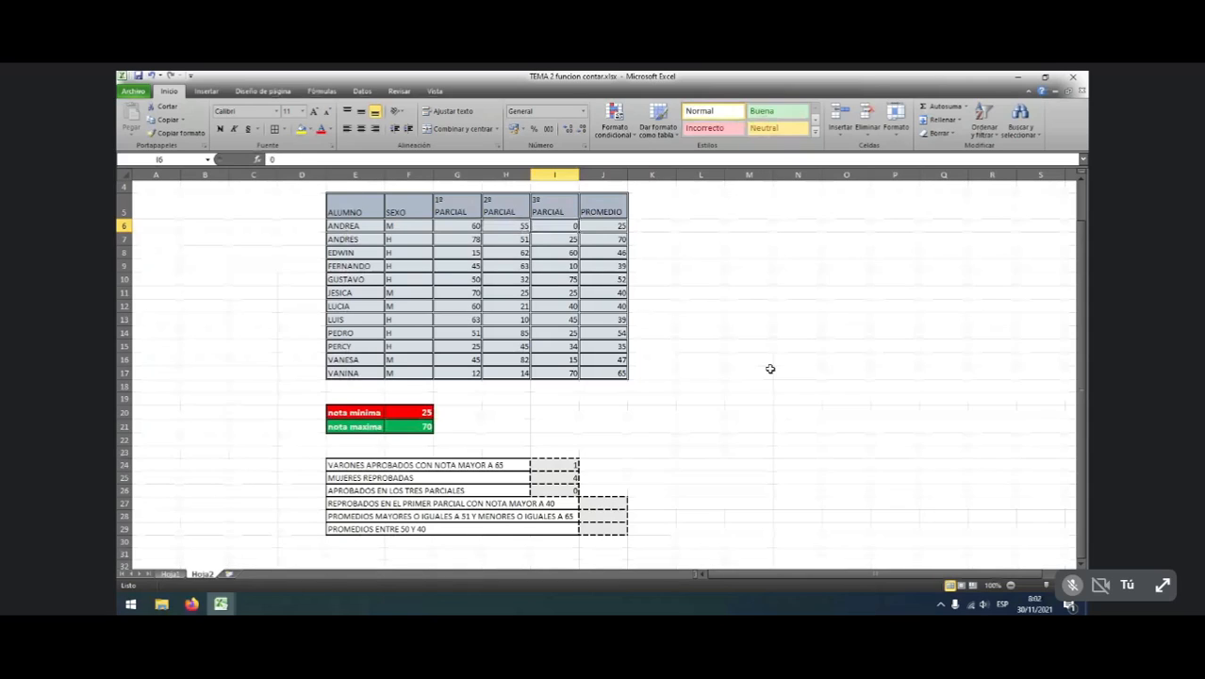
{"action": "type", "text": "51"}
{"action": "key", "text": "Return"}
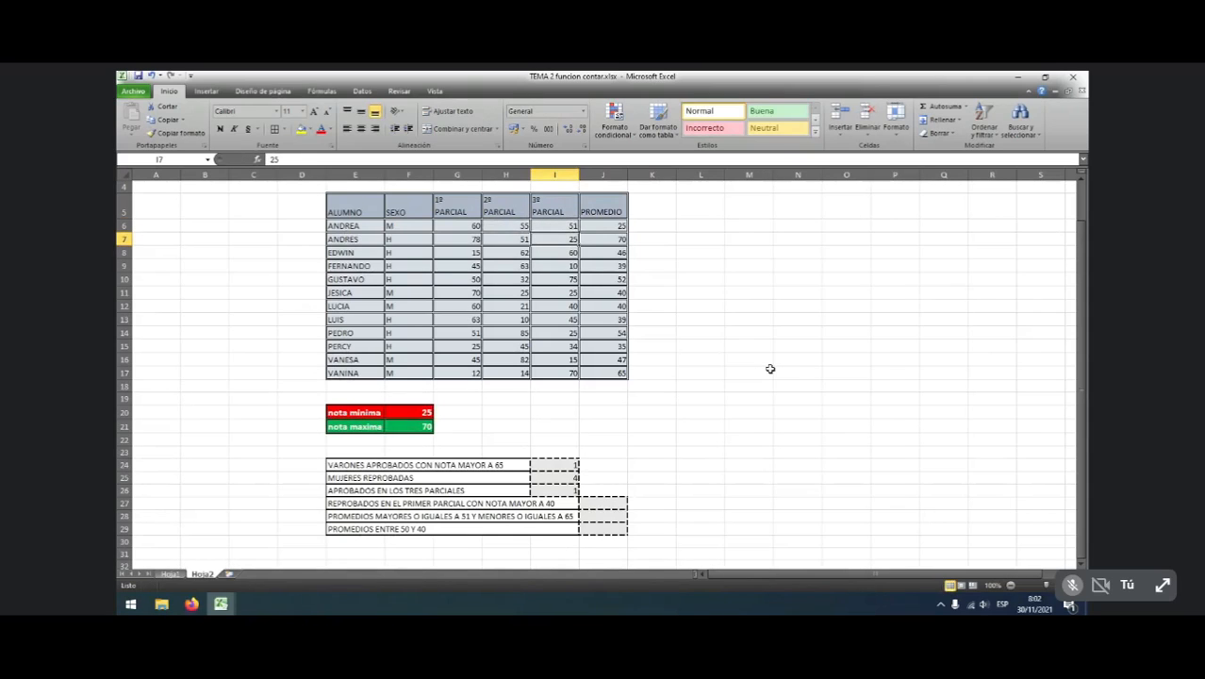
Review the I26 formula against the PROMEDIO and partial grade columns, and read the question in row 27
{"action": "left_click", "coordinate": [568, 490]}
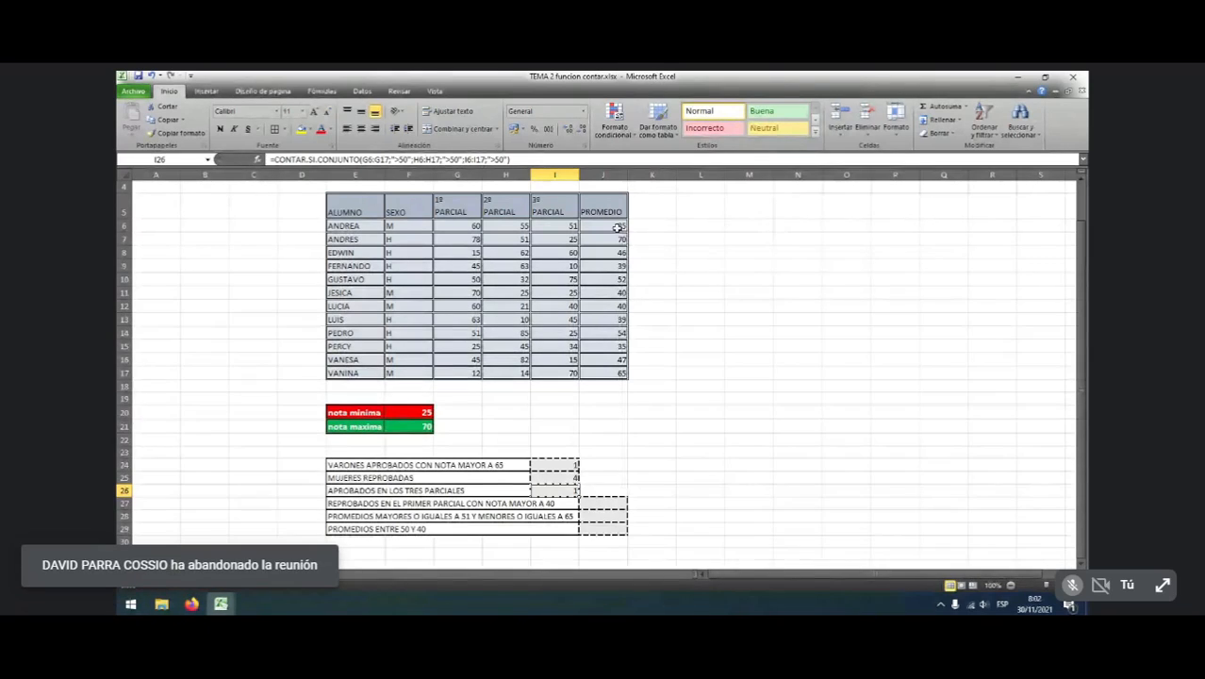
{"action": "left_click_drag", "start_coordinate": [617, 228], "coordinate": [618, 371]}
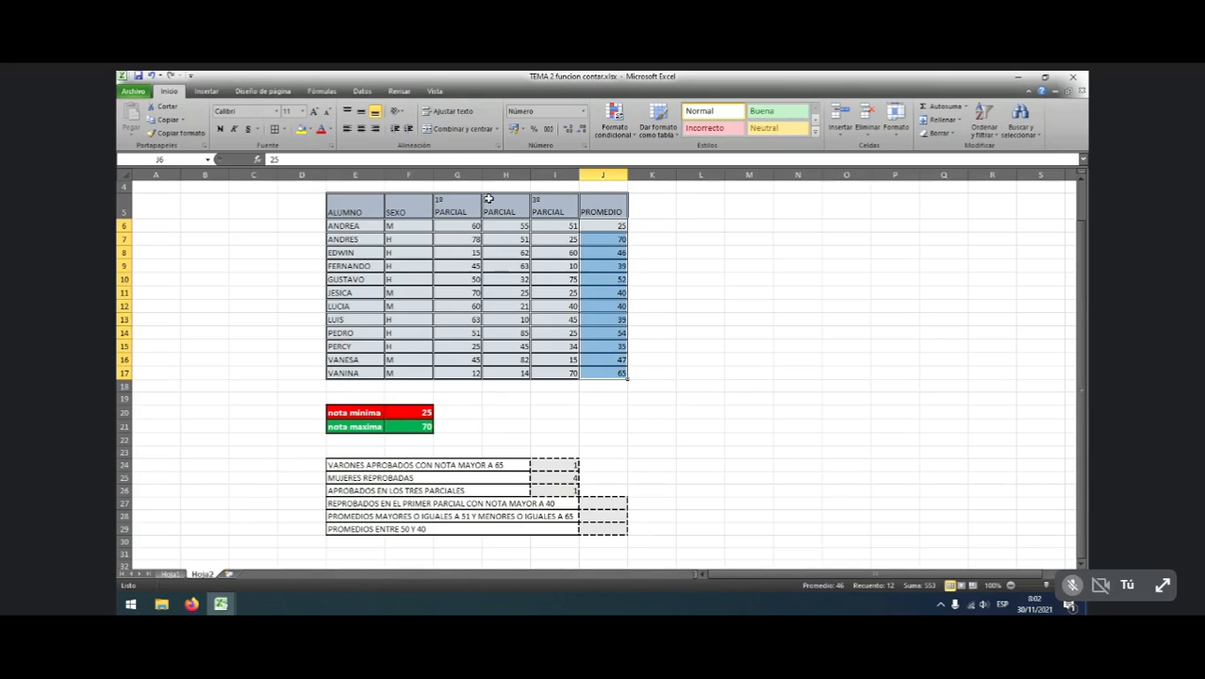
{"action": "left_click", "coordinate": [457, 174]}
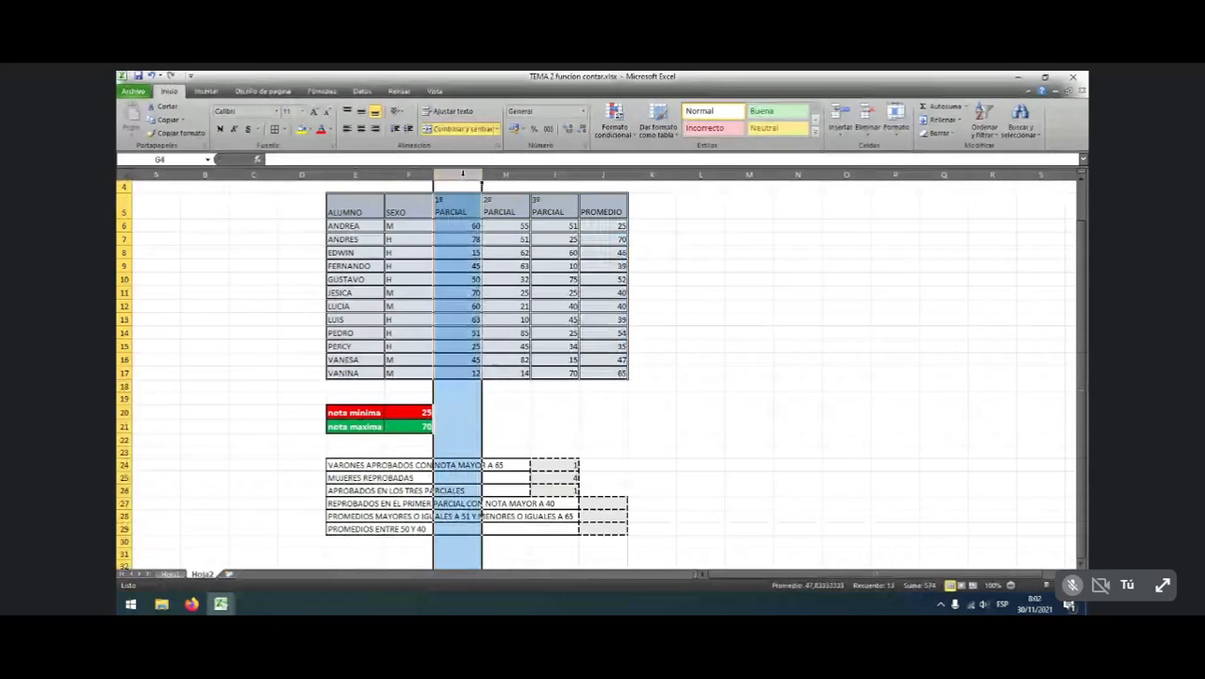
{"action": "left_click", "coordinate": [552, 174]}
{"action": "left_click", "coordinate": [477, 427]}
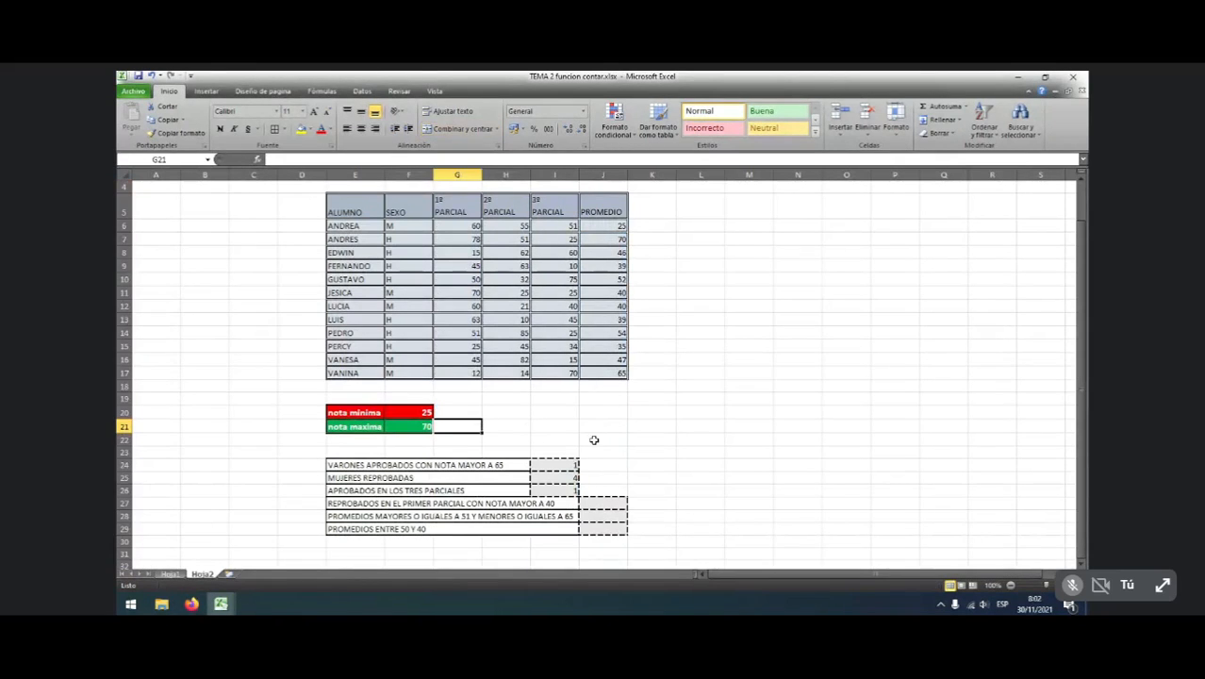
{"action": "left_click", "coordinate": [577, 490]}
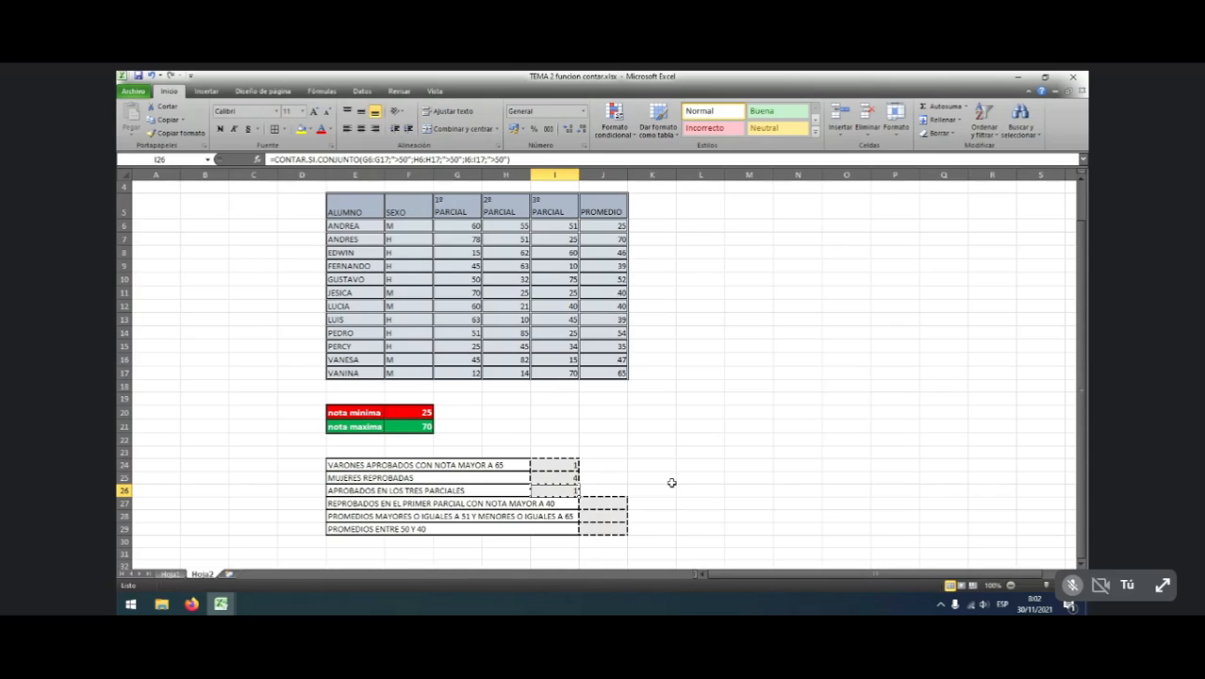
{"action": "left_click", "coordinate": [612, 526]}
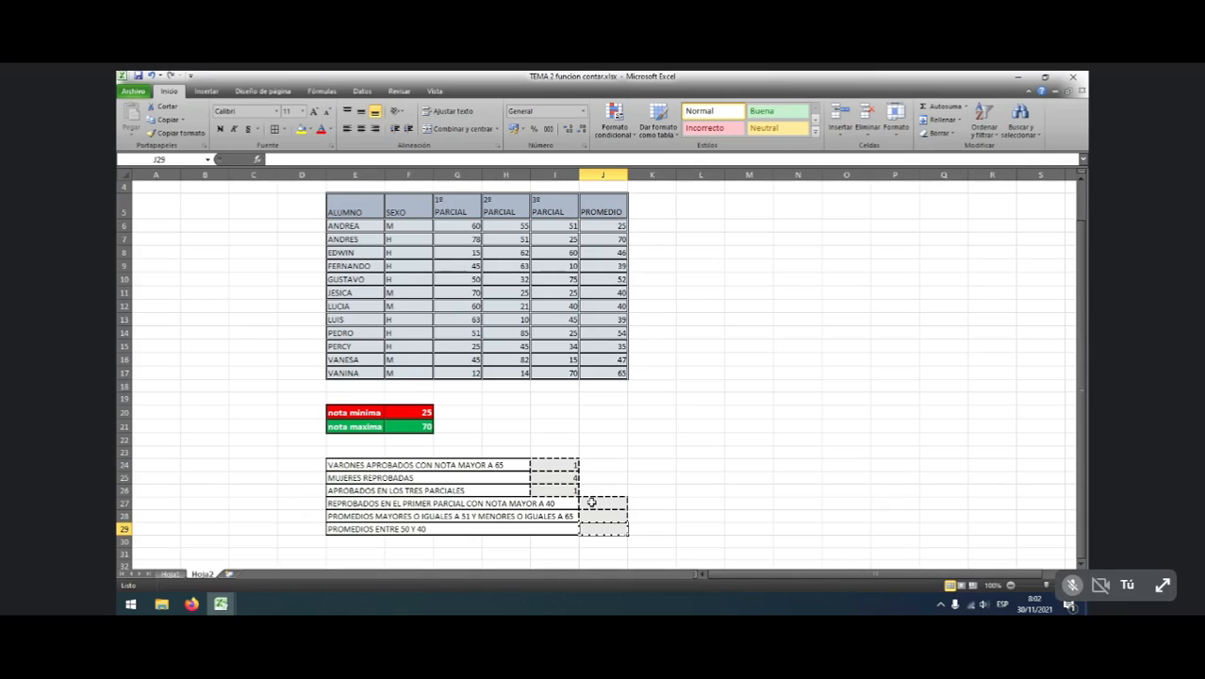
{"action": "left_click", "coordinate": [512, 506]}
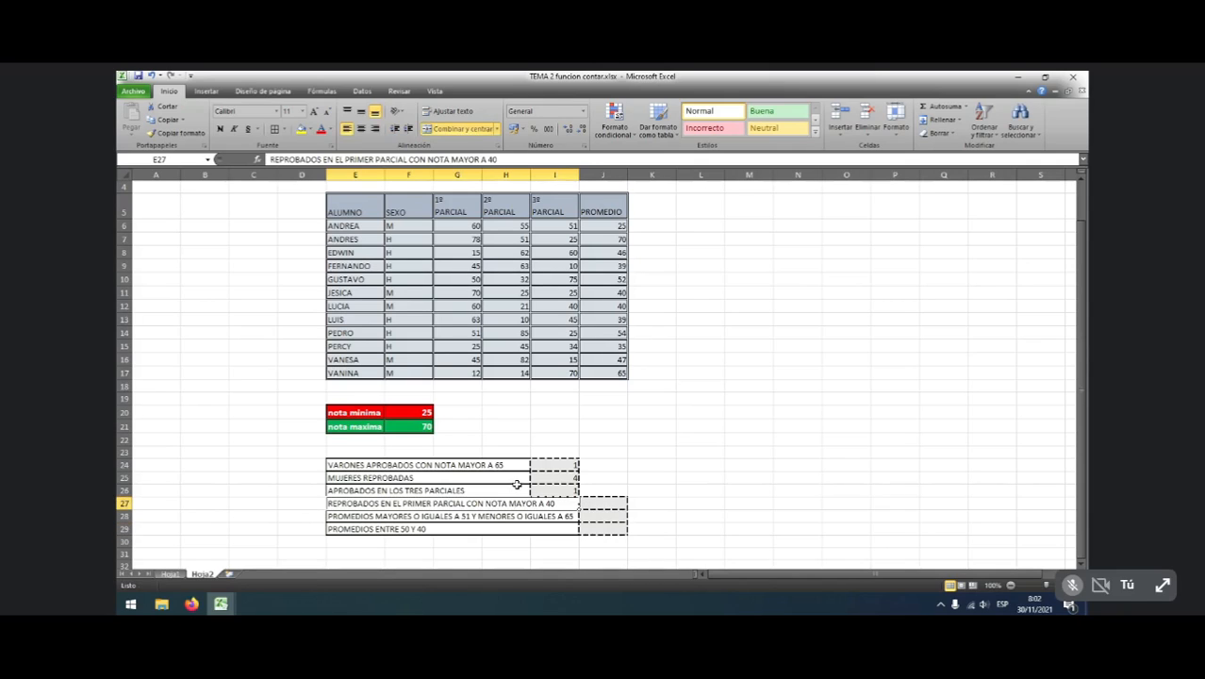
{"action": "left_click", "coordinate": [516, 485]}
Begin a CONTAR.SI.CONJUNTO formula in J29 for PROMEDIOS ENTRE 50 Y 40, with the range J6:J17 and the criterion "<50"
{"action": "left_click", "coordinate": [602, 531]}
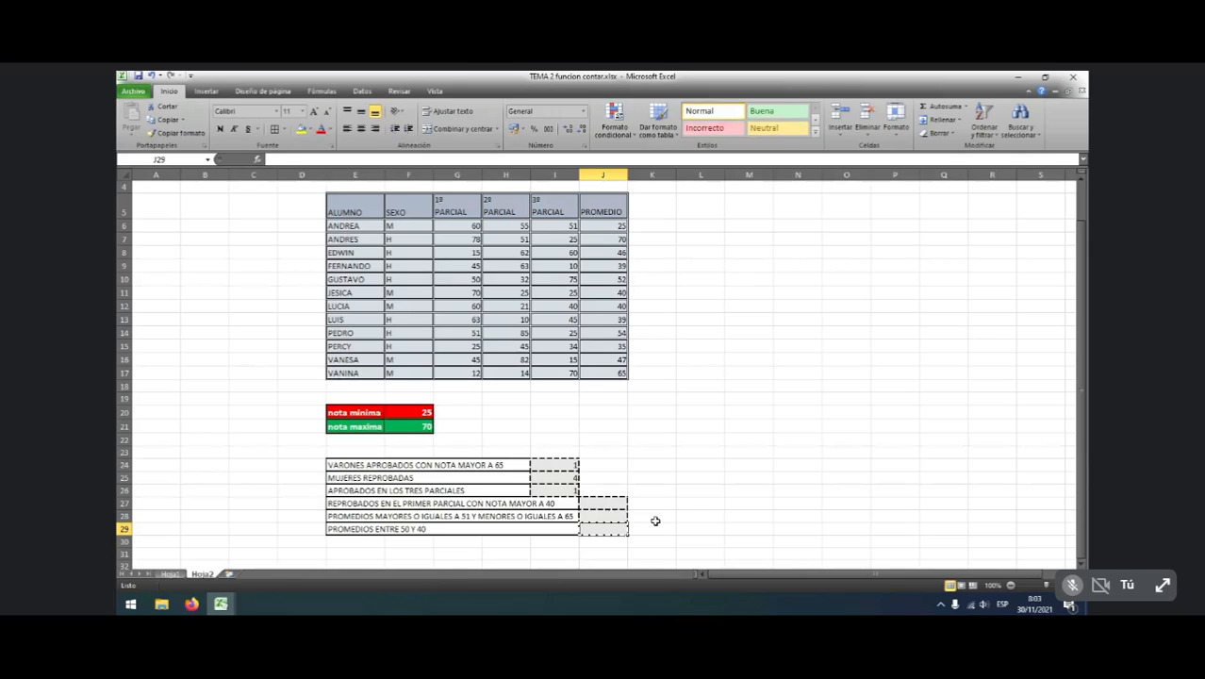
{"action": "type", "text": "=CONTAR"}
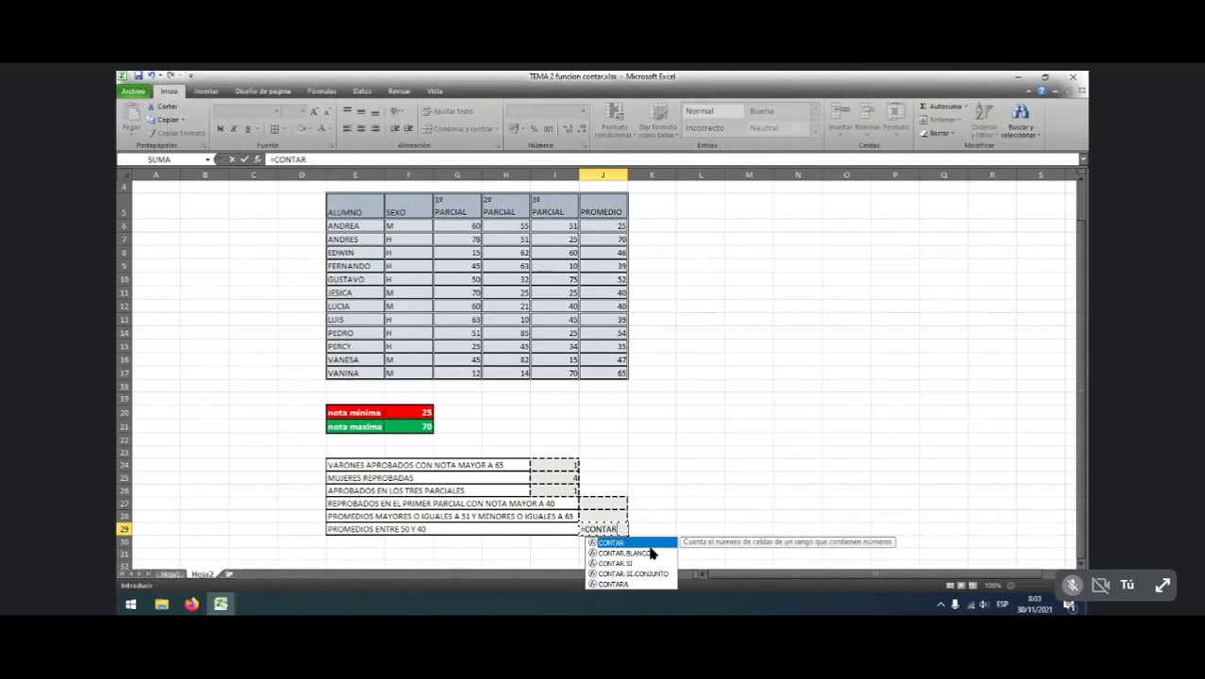
{"action": "double_click", "coordinate": [636, 574]}
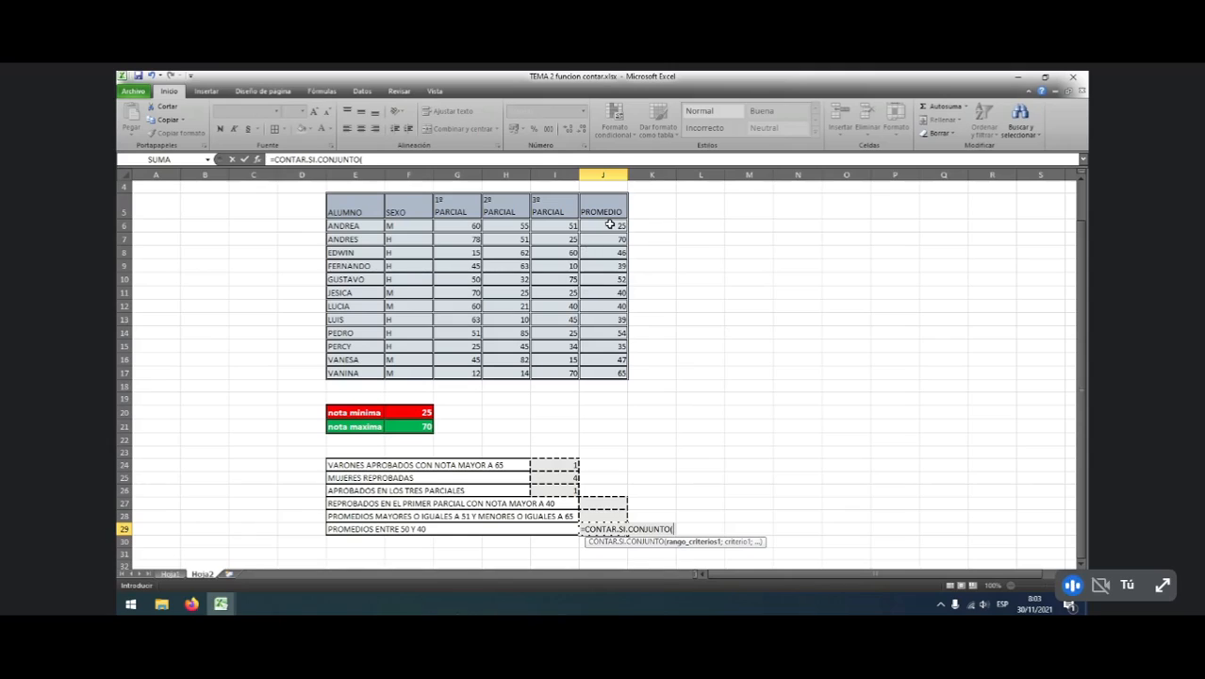
{"action": "left_click_drag", "start_coordinate": [611, 226], "coordinate": [606, 373]}
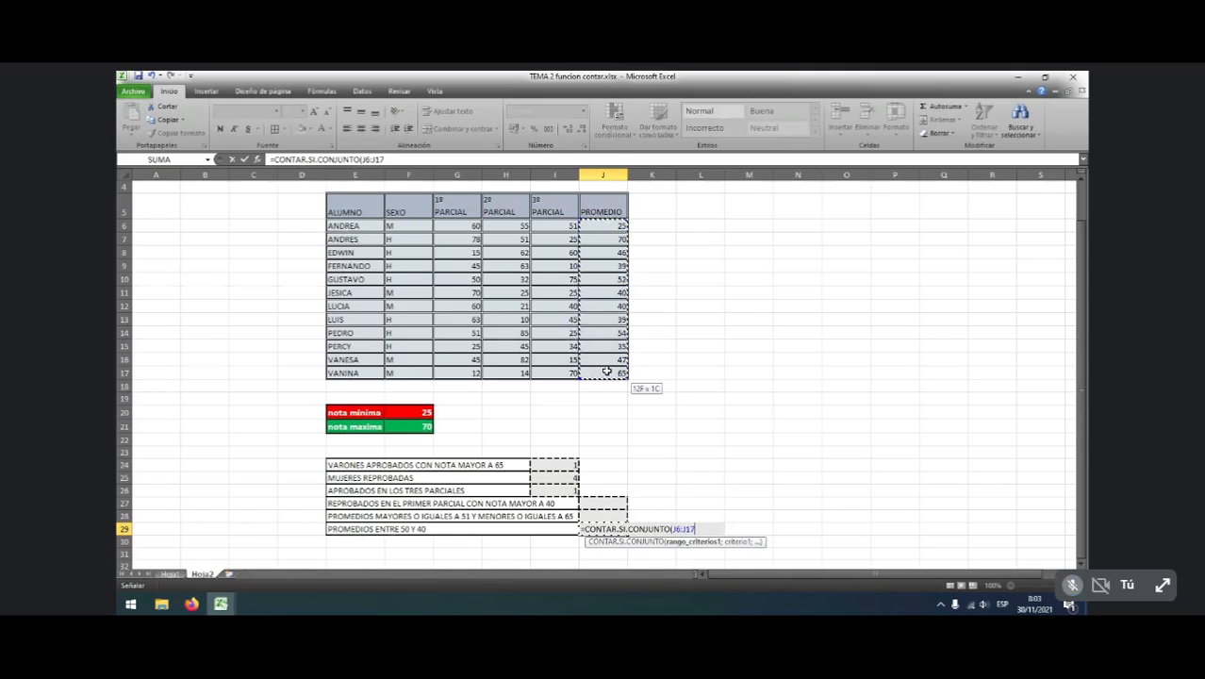
{"action": "type", "text": ";"}
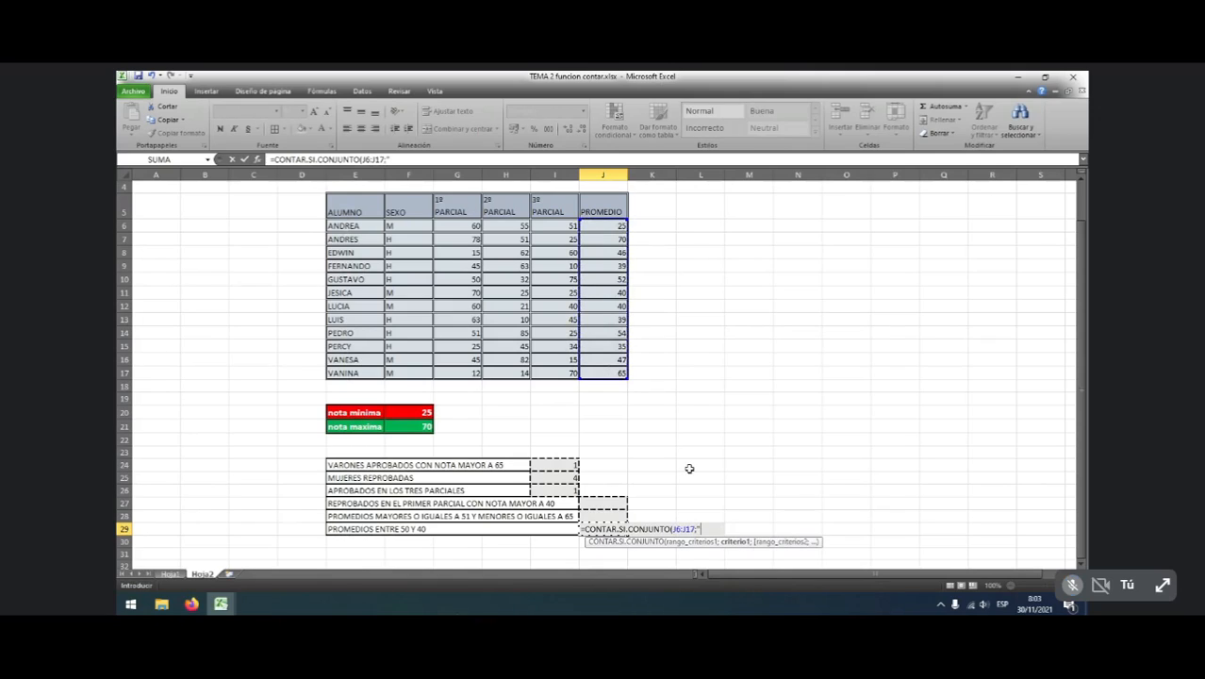
{"action": "type", "text": "\""}
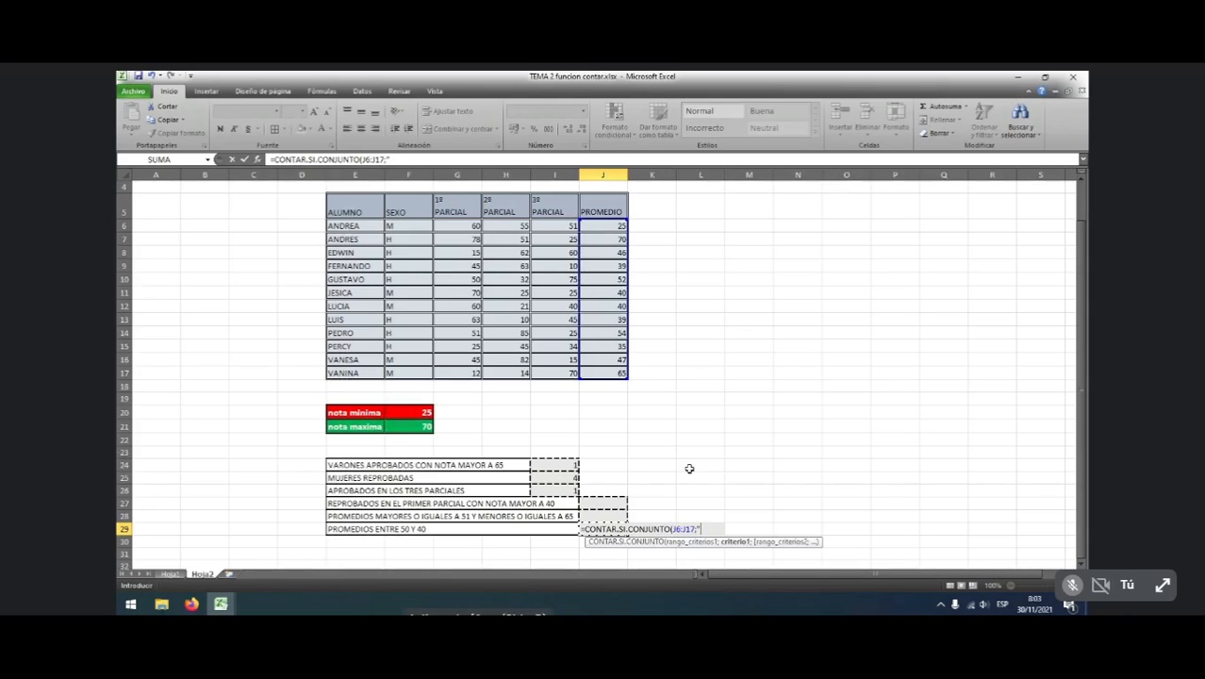
{"action": "type", "text": "<50\""}
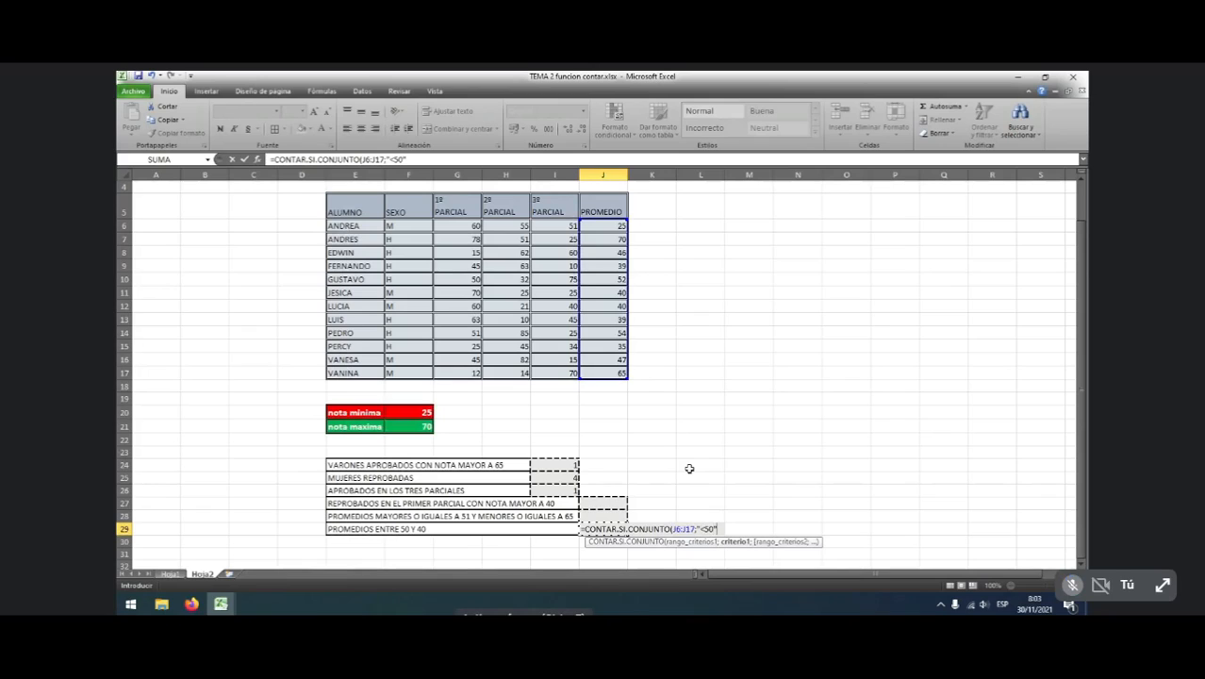
Complete the J29 formula with the PROMEDIO range J6:J17 again and the criterion ">40"
{"action": "type", "text": ";"}
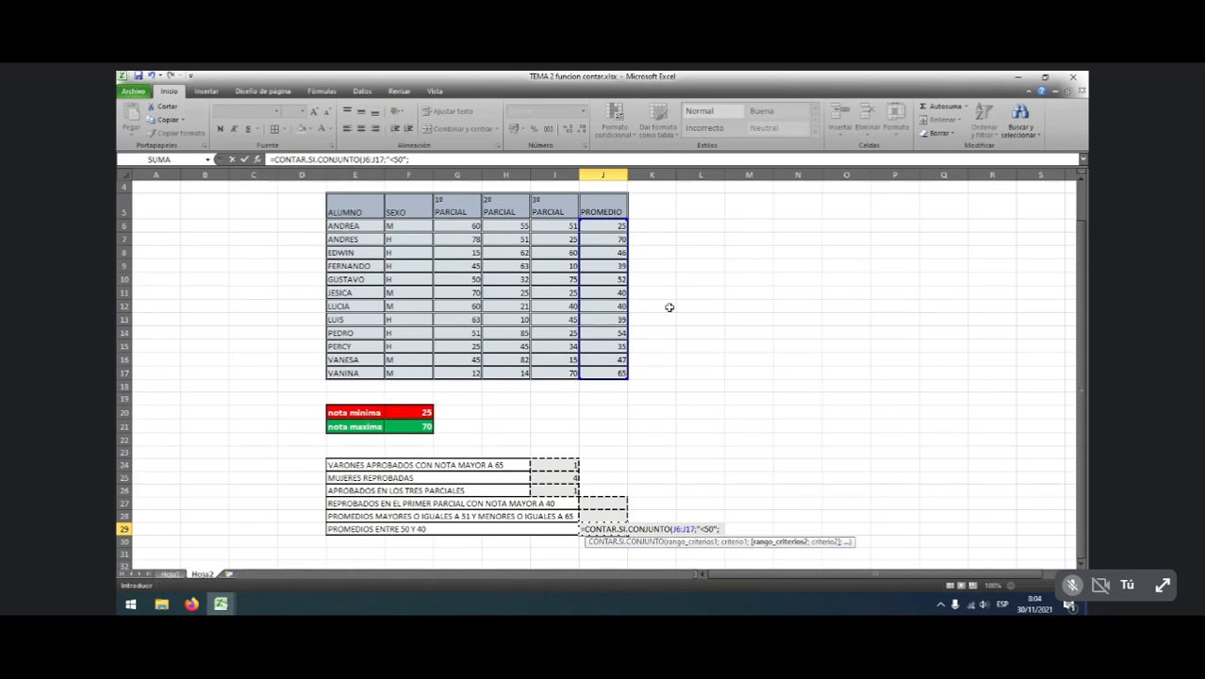
{"action": "left_click_drag", "start_coordinate": [602, 226], "coordinate": [604, 376]}
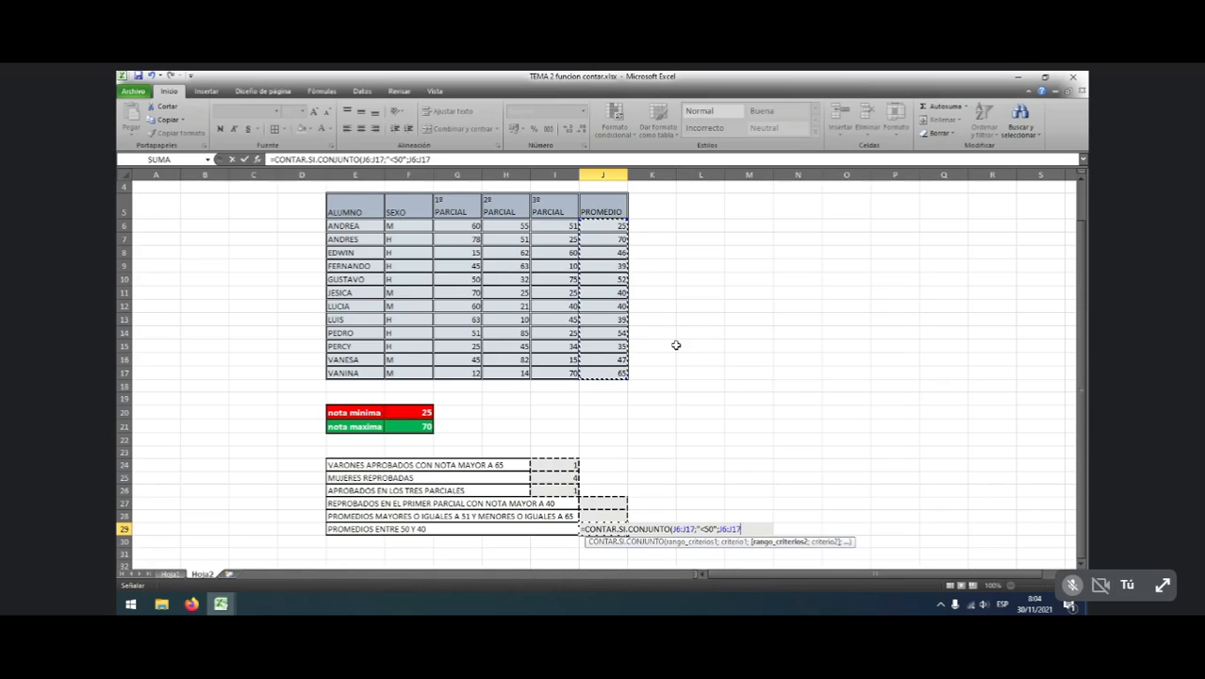
{"action": "type", "text": ";"}
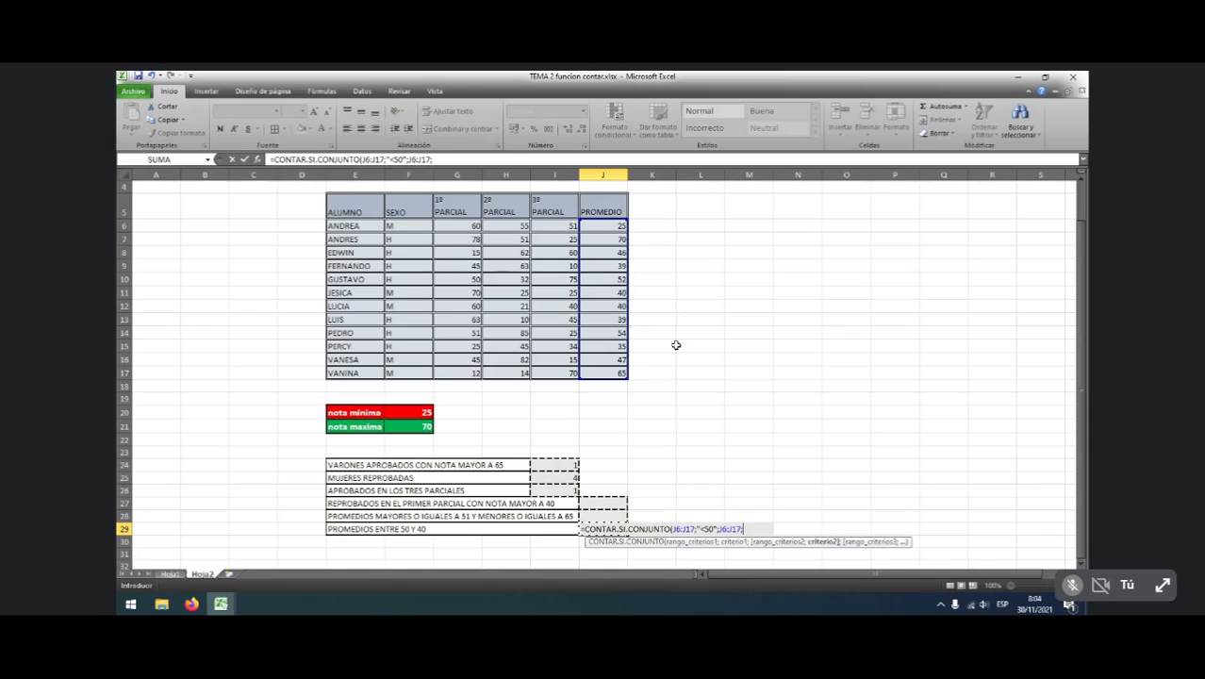
{"action": "type", "text": "\">40\")"}
{"action": "key", "text": "Return"}
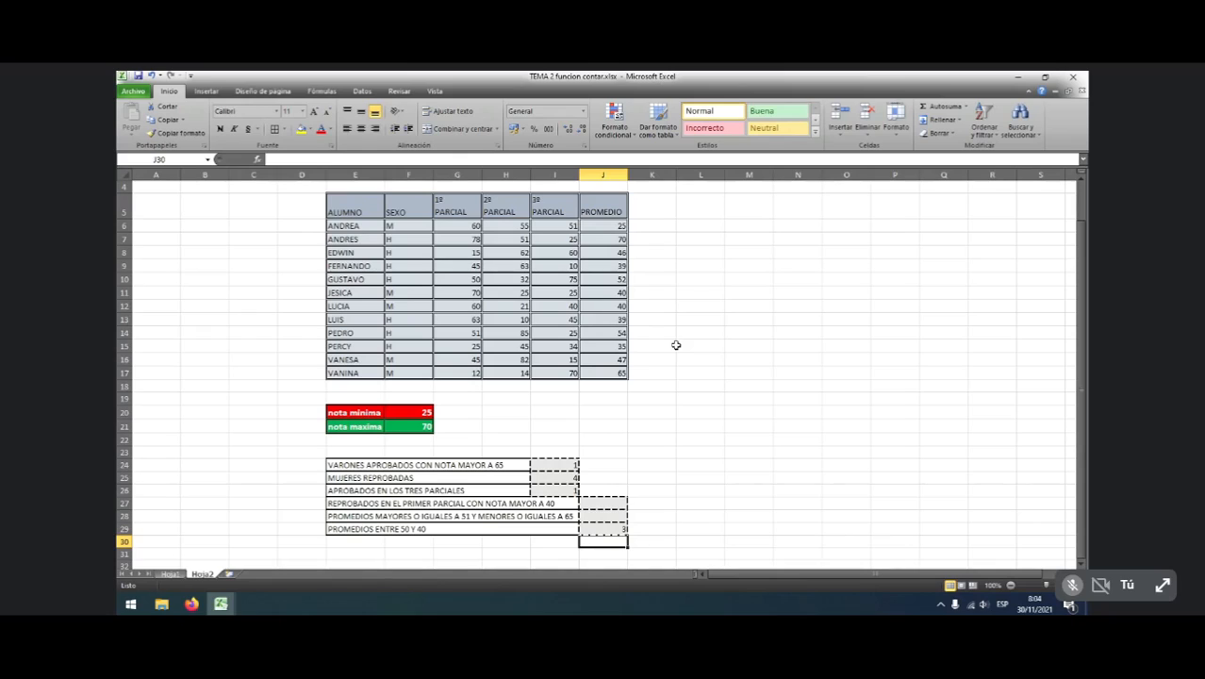
Review the unanswered questions in rows 27 and 28 with their answer cells J27 and J28, and the J29 formula
{"action": "left_click", "coordinate": [609, 514]}
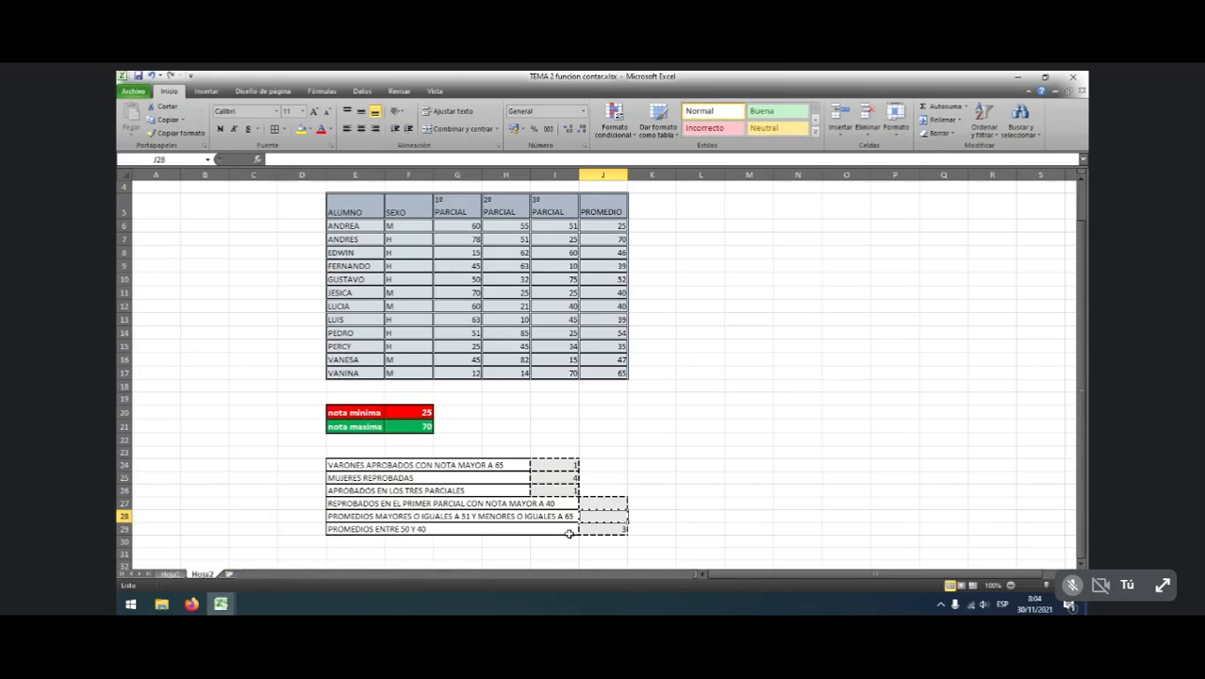
{"action": "left_click", "coordinate": [561, 504]}
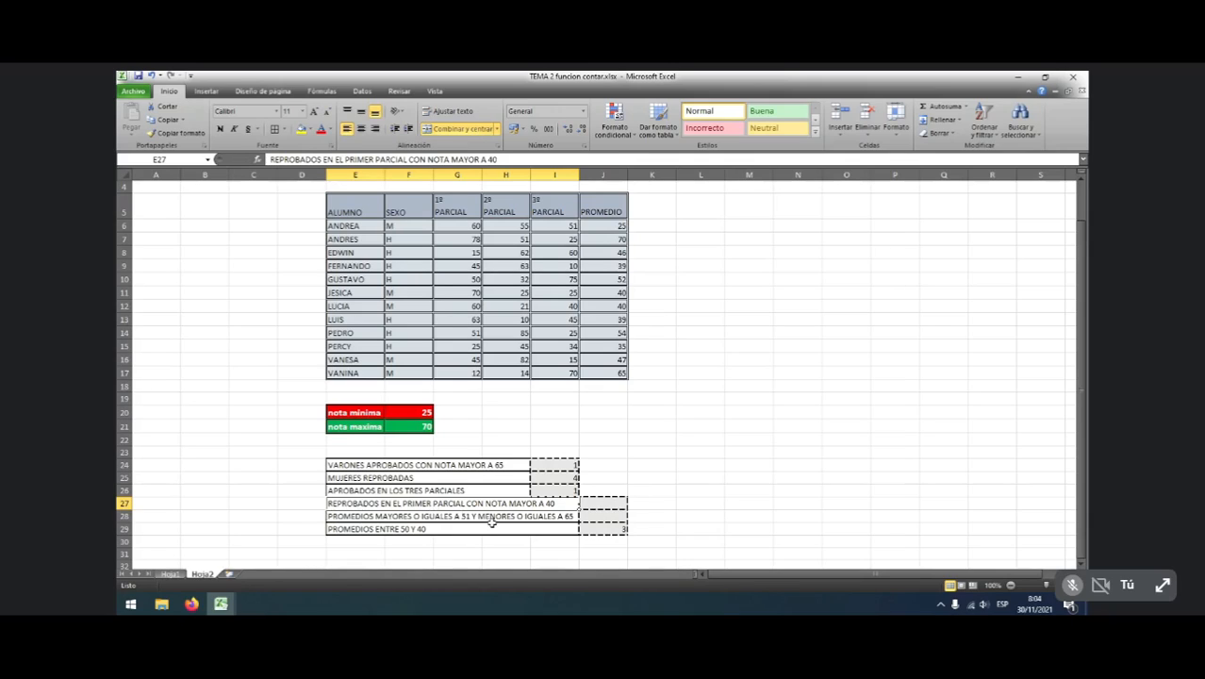
{"action": "left_click", "coordinate": [611, 507]}
{"action": "left_click", "coordinate": [593, 517]}
{"action": "left_click", "coordinate": [603, 503]}
{"action": "left_click", "coordinate": [592, 516]}
{"action": "left_click", "coordinate": [598, 503]}
{"action": "left_click", "coordinate": [604, 519]}
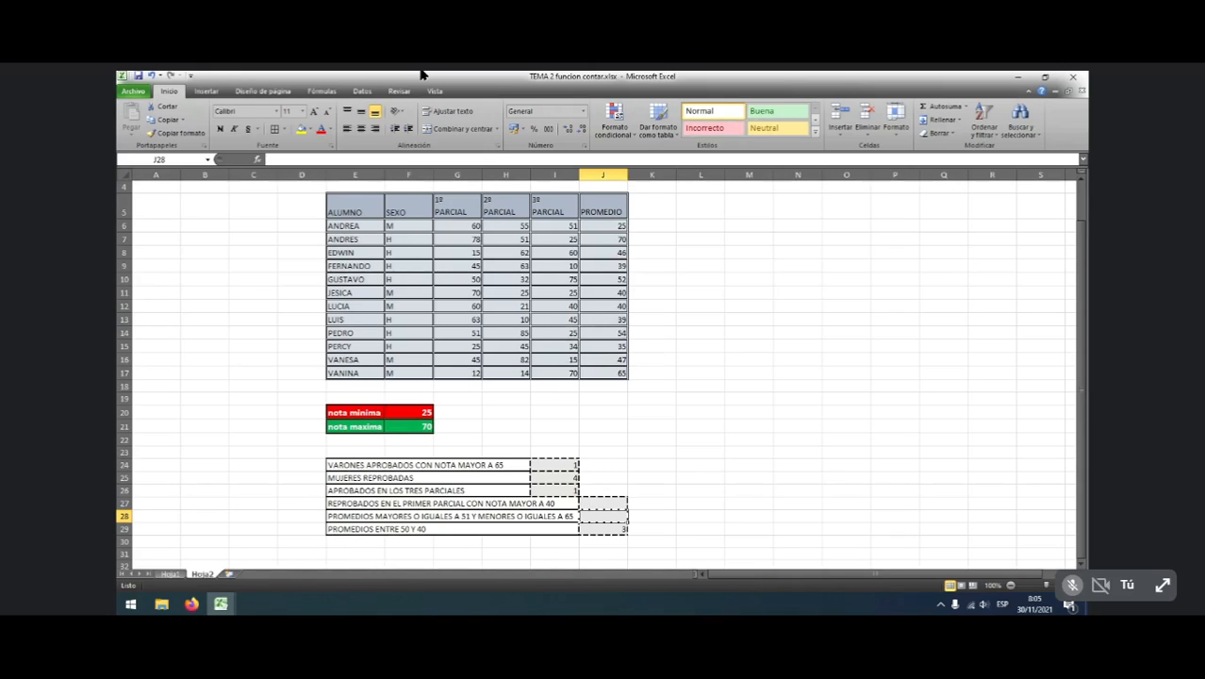
{"action": "left_click", "coordinate": [612, 523]}
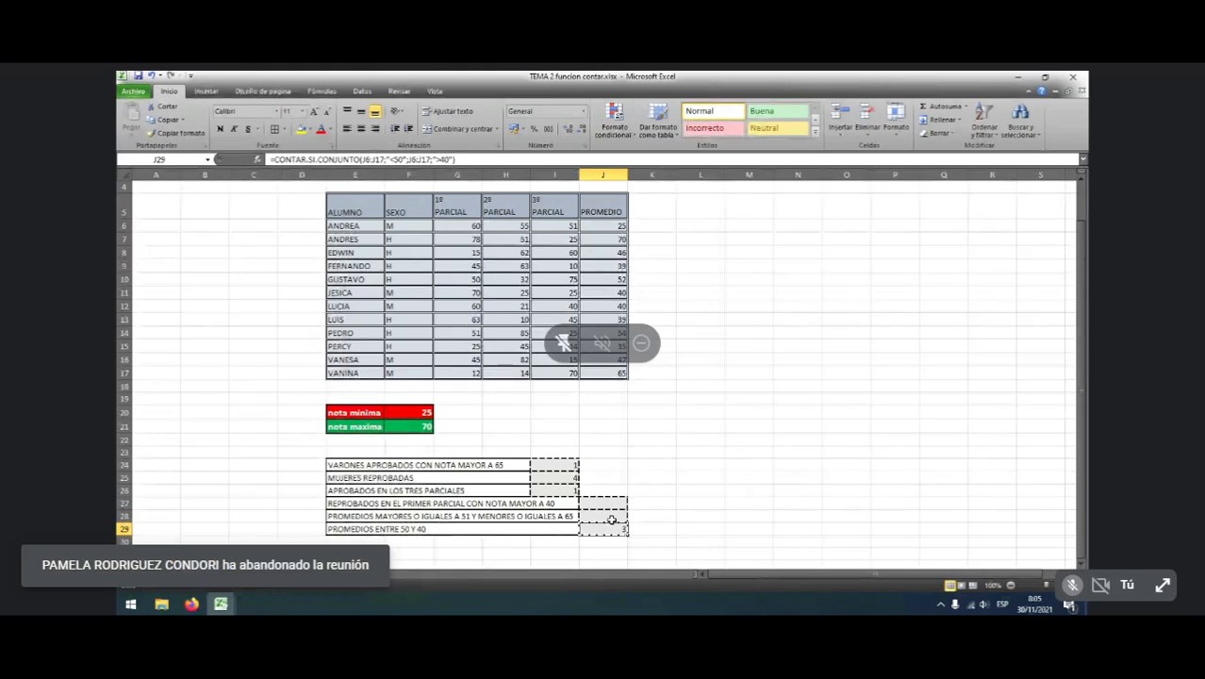
Switch to the Google Meet window in Firefox and stop presenting the screen
{"action": "mouse_move", "coordinate": [225, 604]}
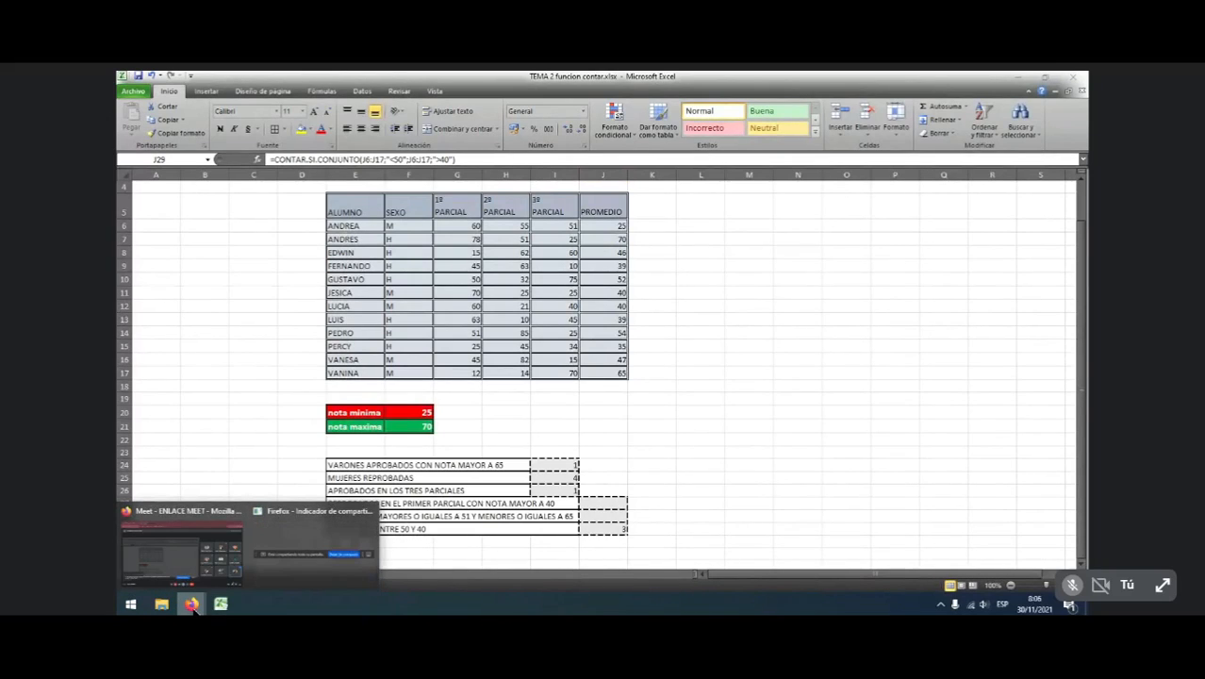
{"action": "left_click", "coordinate": [183, 551]}
{"action": "left_click", "coordinate": [611, 509]}
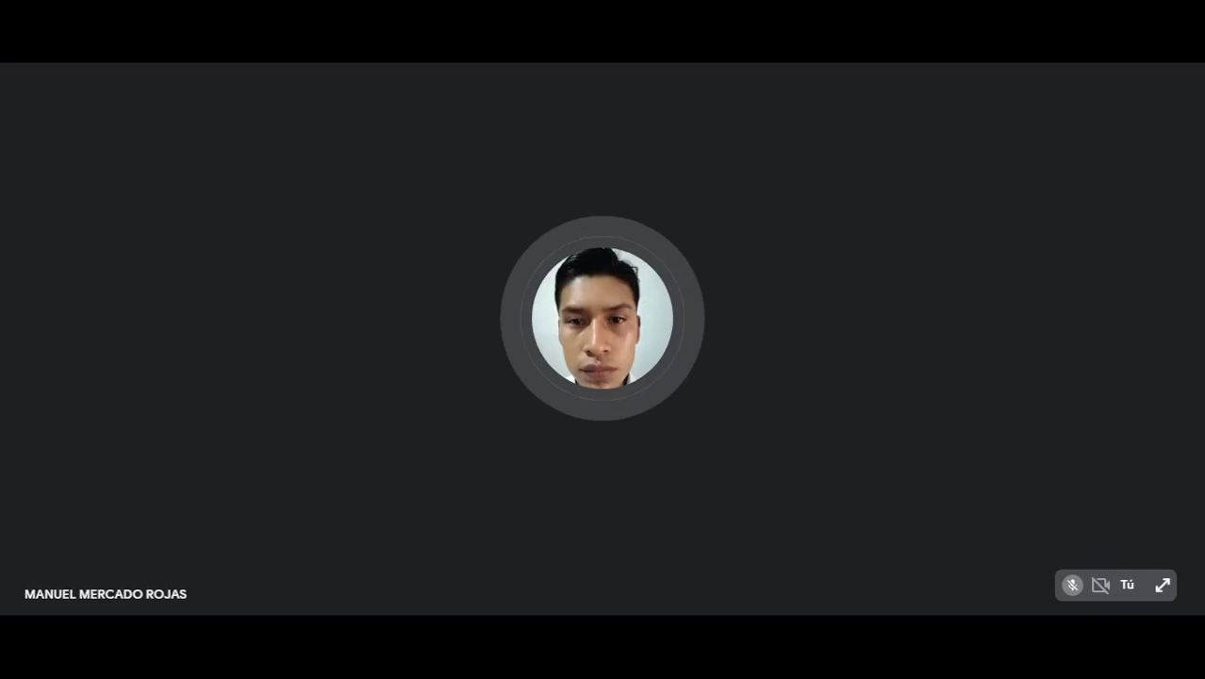
Select the WhatsApp group invitation link in the meeting chat and close the chat
{"action": "left_click", "coordinate": [1123, 644]}
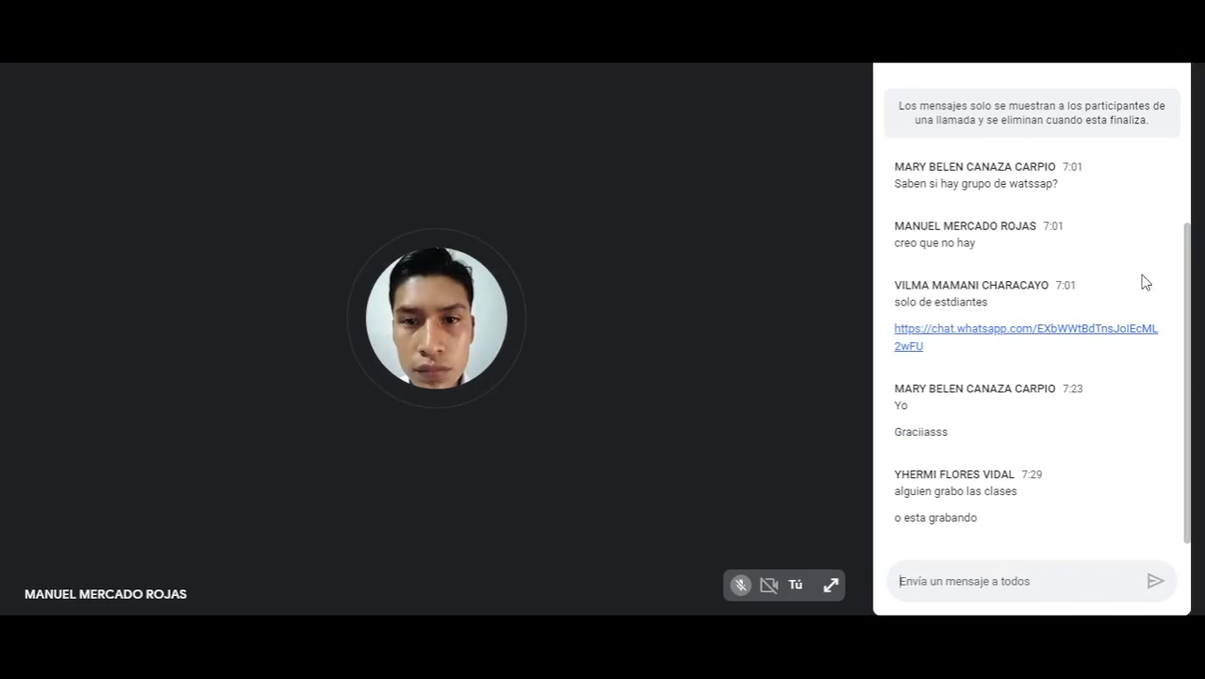
{"action": "left_click_drag", "start_coordinate": [963, 350], "coordinate": [933, 344]}
{"action": "left_click", "coordinate": [965, 356]}
{"action": "left_click", "coordinate": [933, 344]}
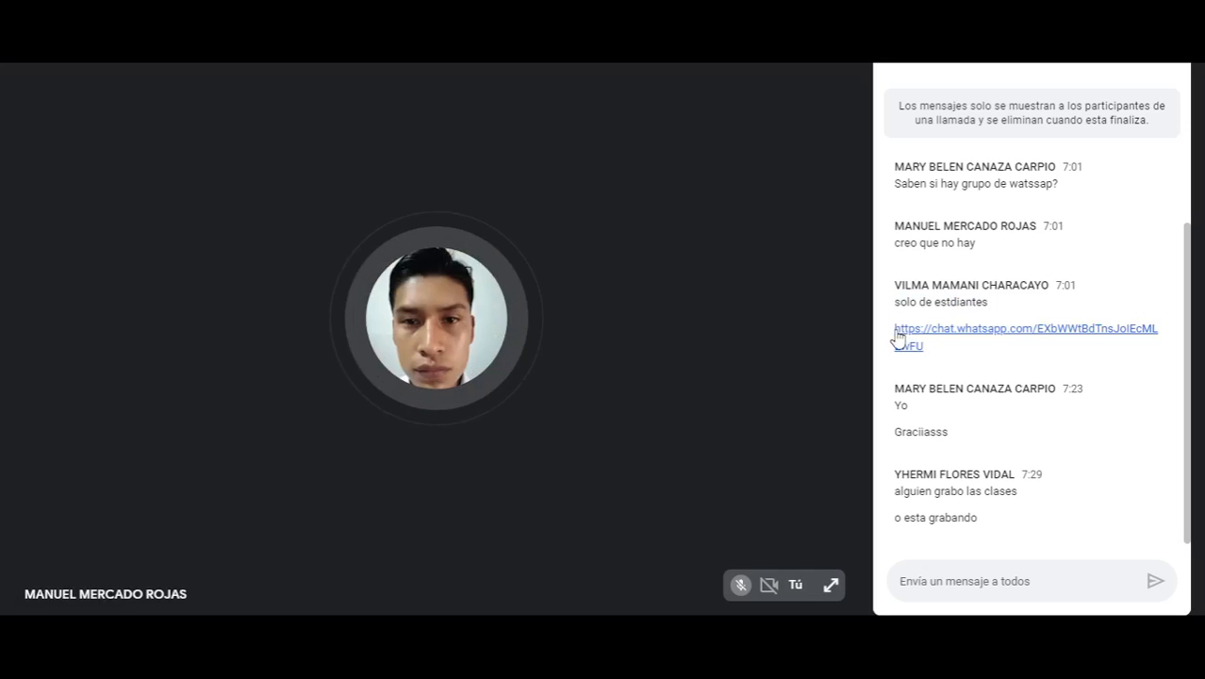
{"action": "mouse_move", "coordinate": [891, 335]}
{"action": "left_mouse_down"}
{"action": "mouse_move", "coordinate": [913, 348]}
{"action": "mouse_move", "coordinate": [900, 339]}
{"action": "left_mouse_up"}
{"action": "left_click", "coordinate": [944, 354]}
{"action": "double_click", "coordinate": [917, 353]}
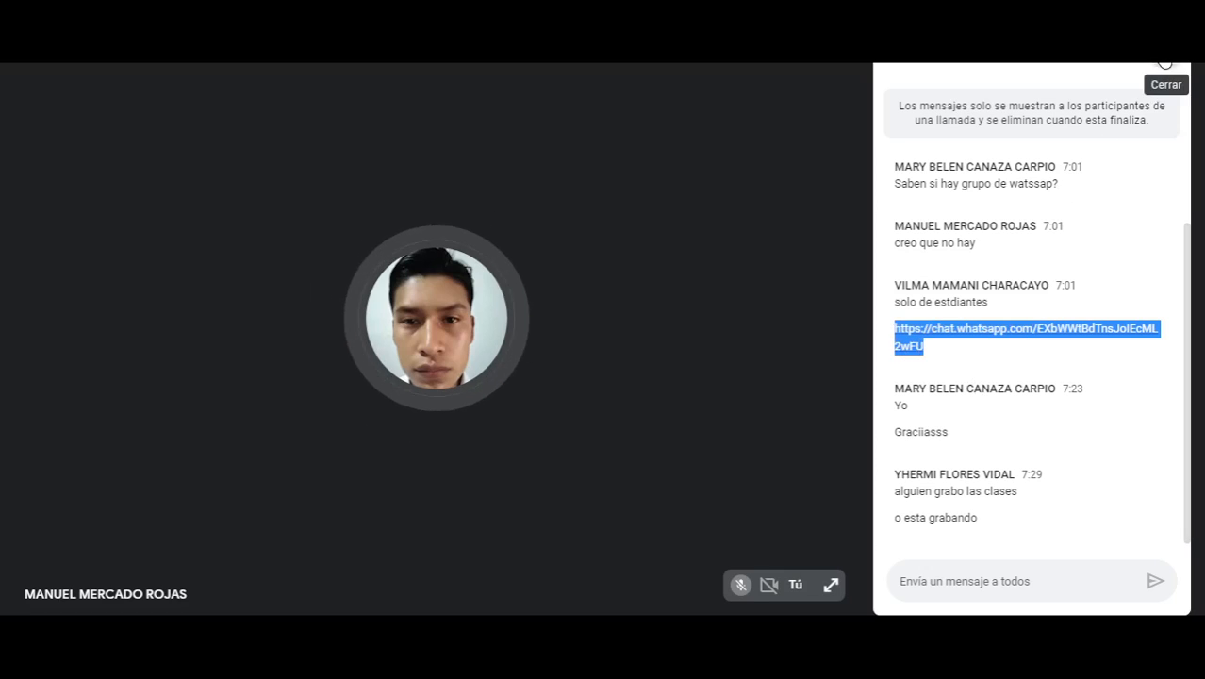
{"action": "left_click", "coordinate": [1165, 63]}
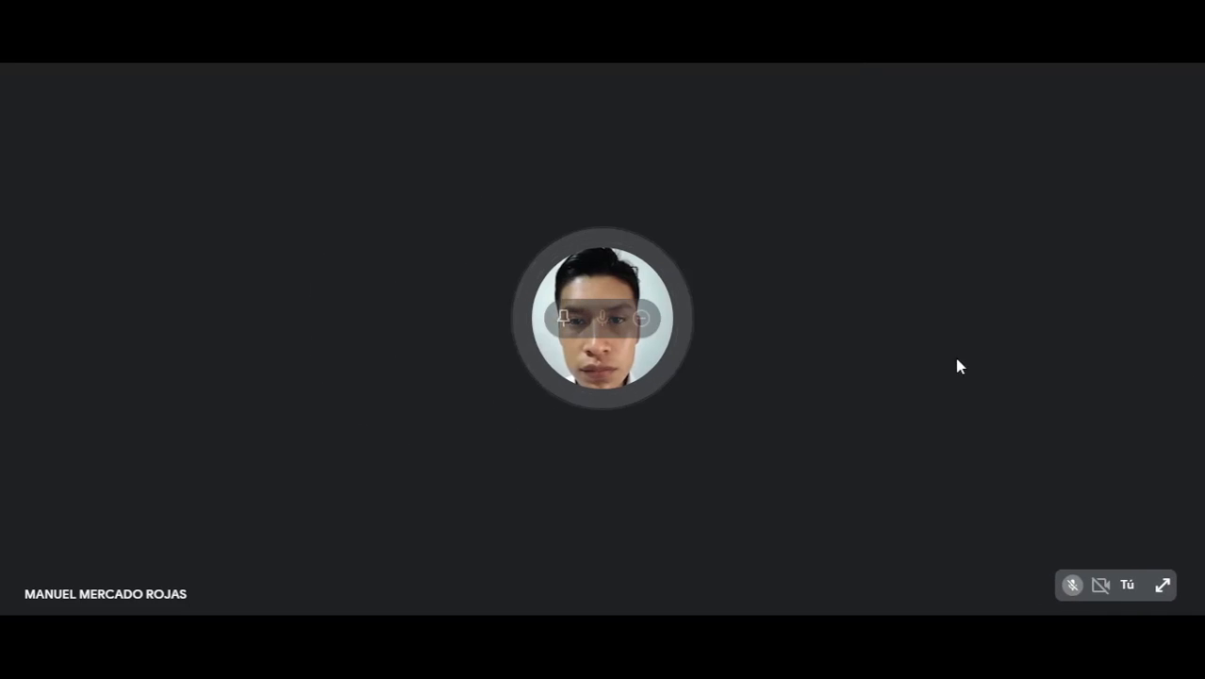